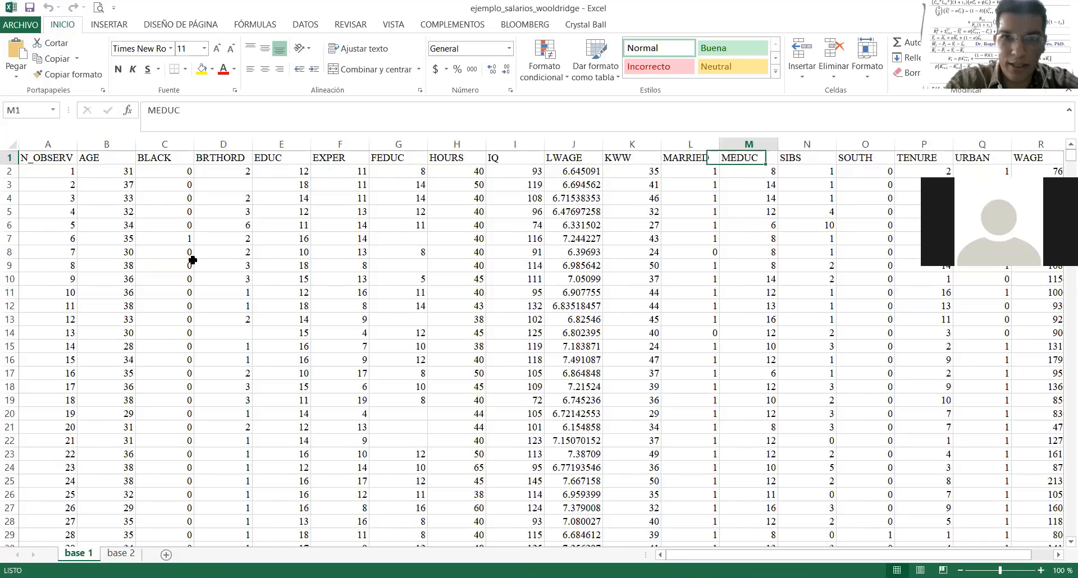
- Review the variable headers in row 1 of base 1 out past WAGE and back to N_OBSERV
key(Right)
key(Right)
key(Right)
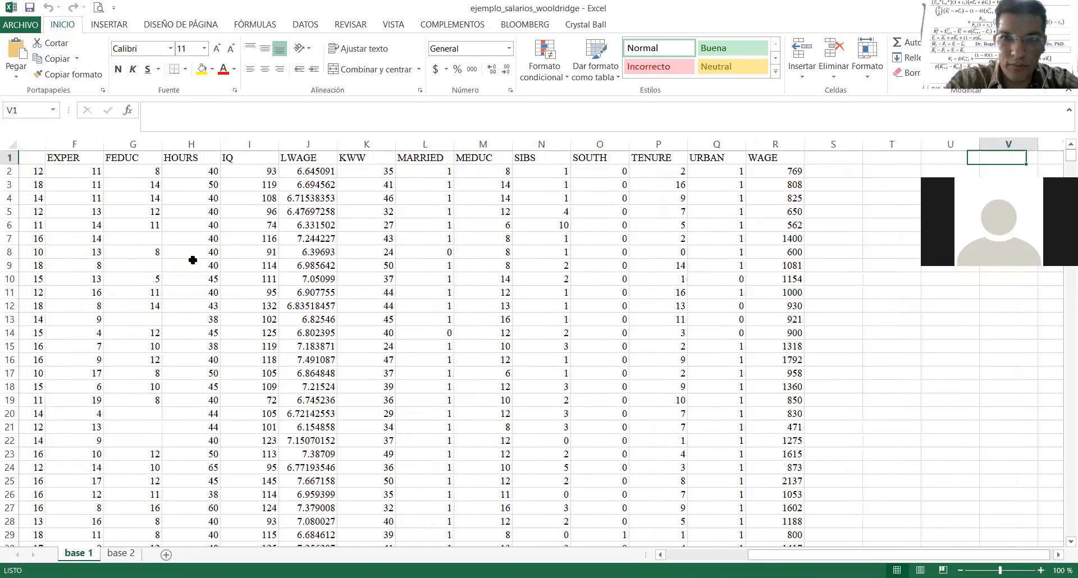
key(Left)
key(Left)
key(Left)
key(Left)
key(Left)
key(Left)
key(Left)
key(Left)
key(Left)
key(Left)
key(Left)
key(Left)
key(Left)
key(Left)
key(Left)
key(Left)
key(Left)
key(Left)
key(Left)
key(Left)
key(Left)
key(Left)
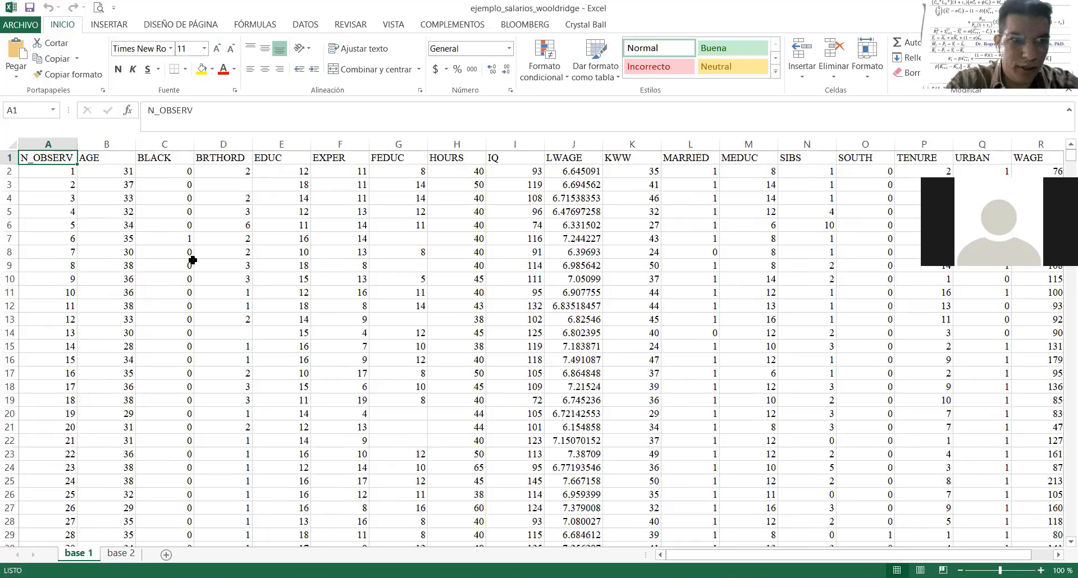
- Check how far down the N_OBSERV column in base 1 extends and look over the headers through EDUC
key(ctrl+shift+Down)
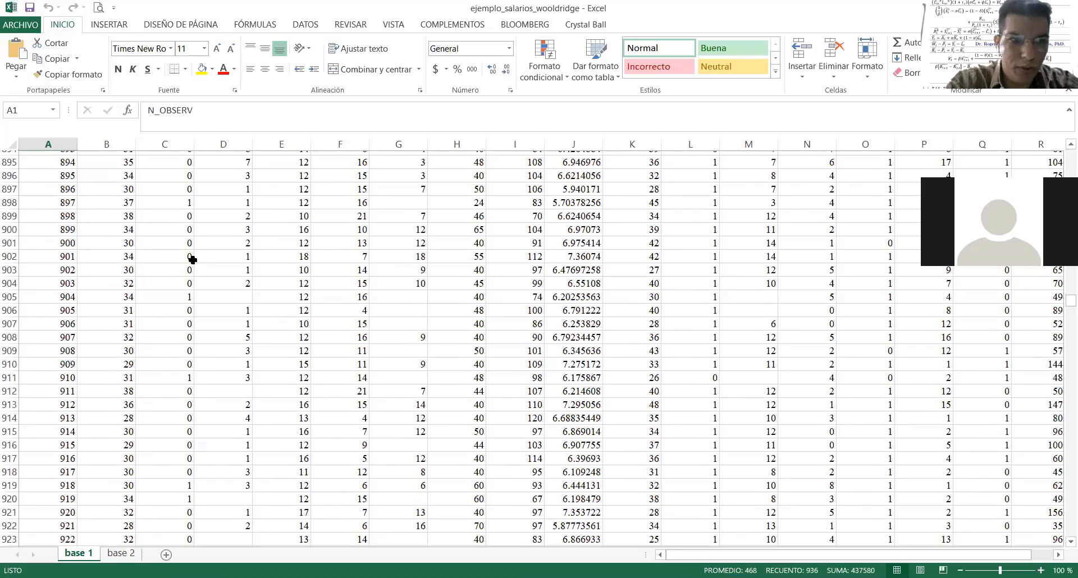
key(ctrl+shift+Up)
key(Right)
key(Right)
key(Right)
key(Right)
key(Right)
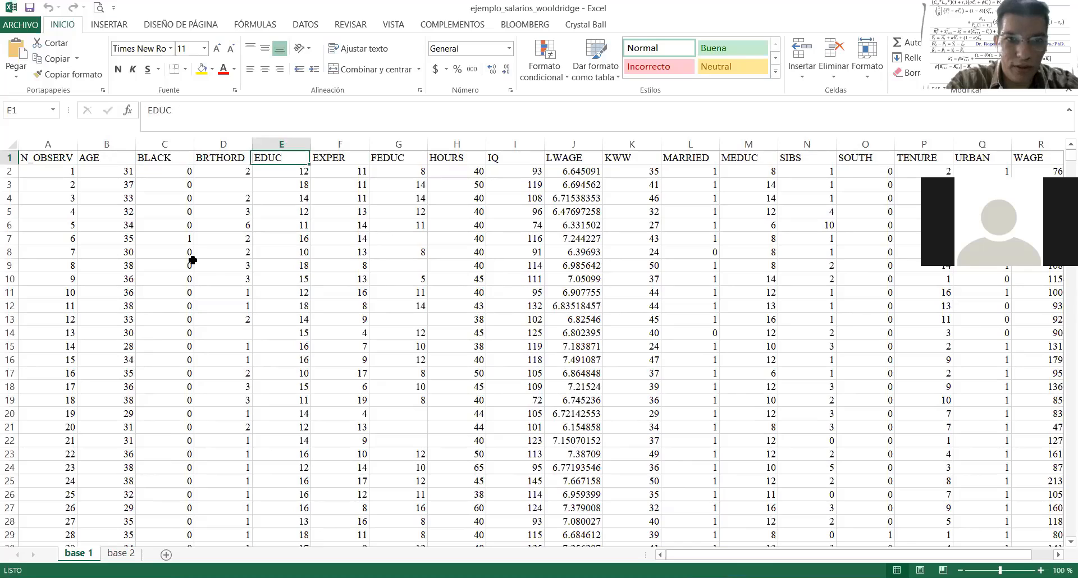
key(Left)
key(Left)
key(Left)
key(Left)
- Go through the remaining base 1 headers in row 1 up to the first empty column after WAGE
key(Right)
key(Right)
key(Right)
key(Right)
key(Right)
key(Right)
key(Right)
key(Right)
key(Right)
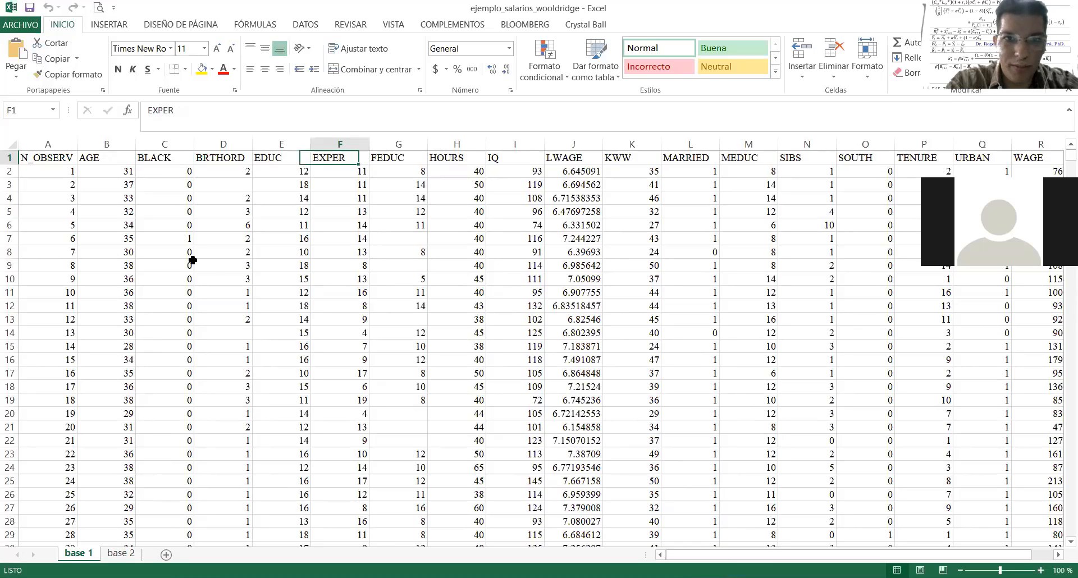
key(Right)
key(Right)
key(Right)
key(Right)
key(Right)
key(Right)
key(Right)
key(Right)
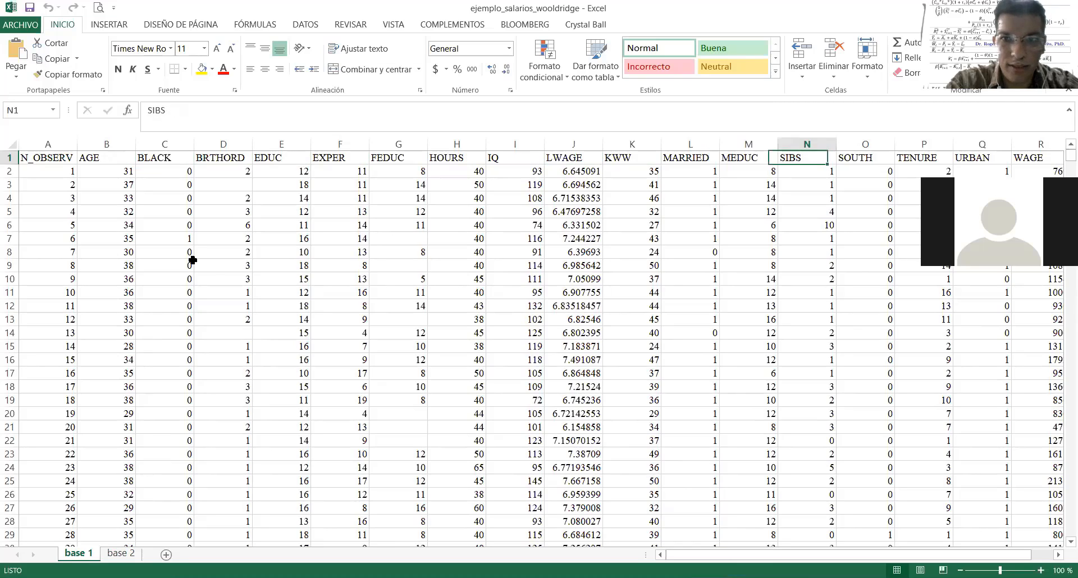
key(Right)
key(Right)
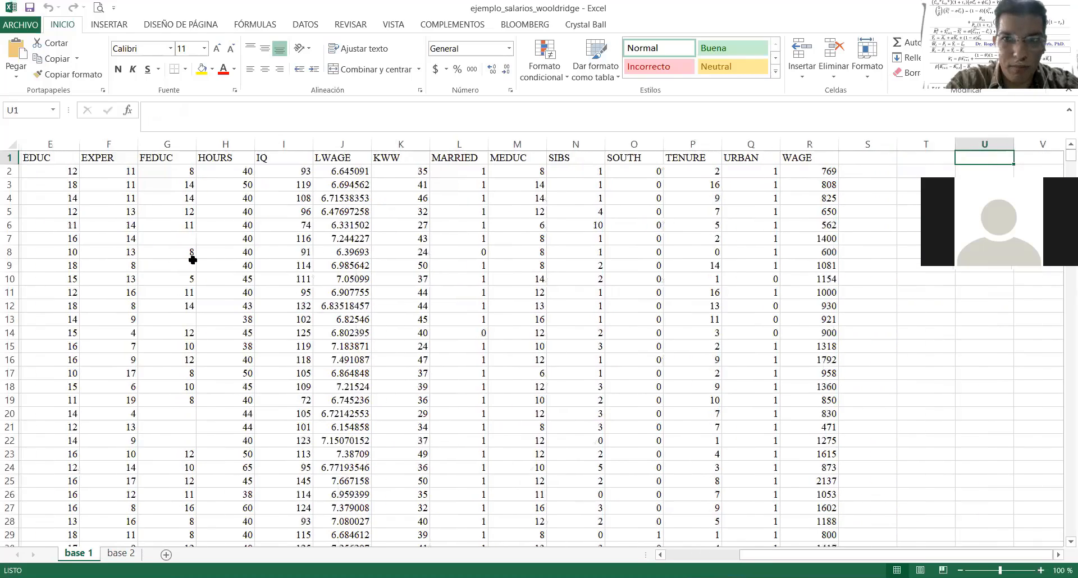
key(Left)
key(Left)
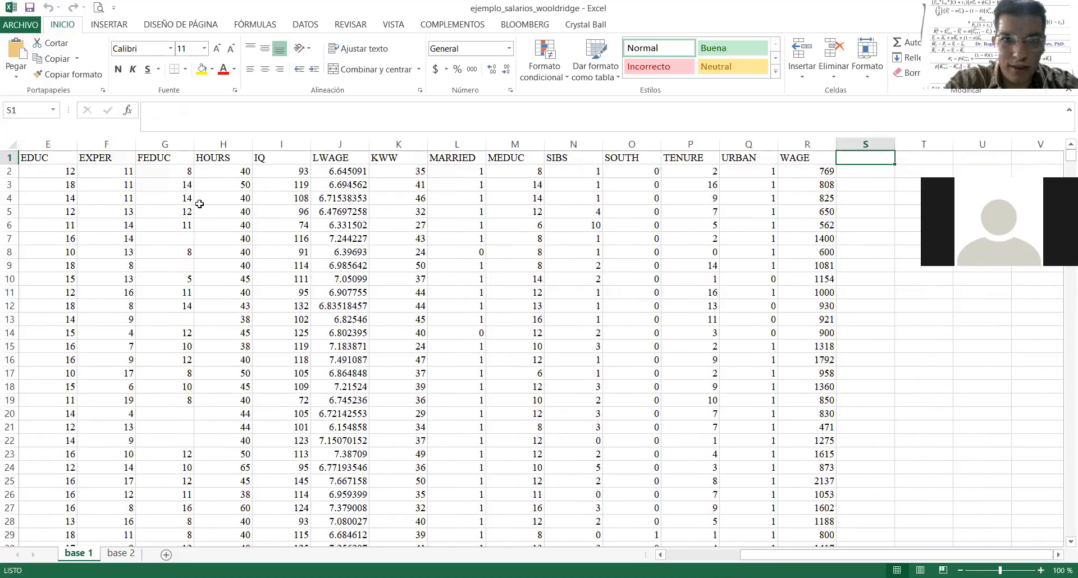
- Examine the LWAGE column and then the WAGE column in base 1
click(336, 140)
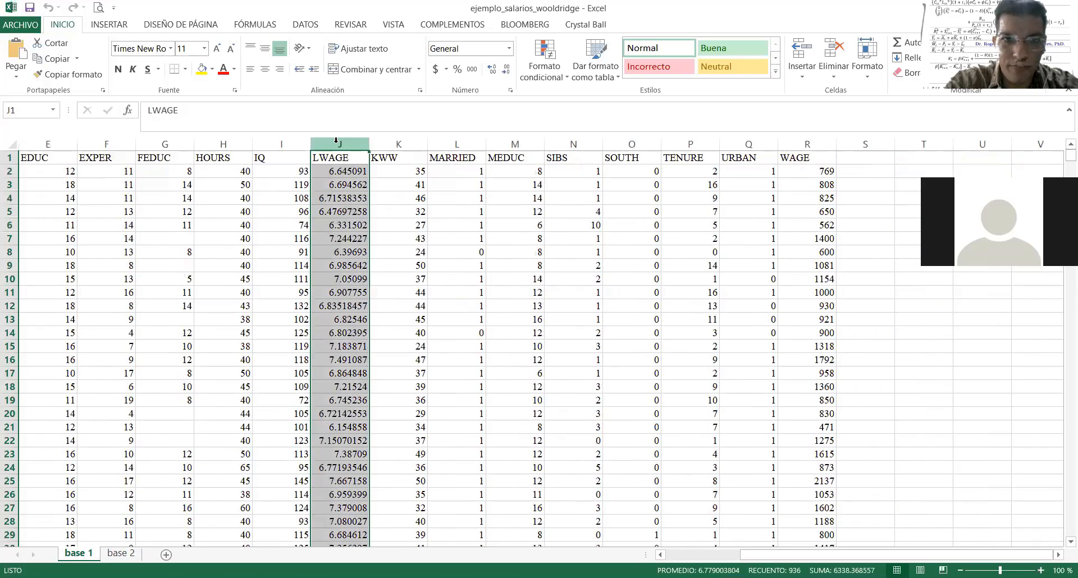
click(808, 143)
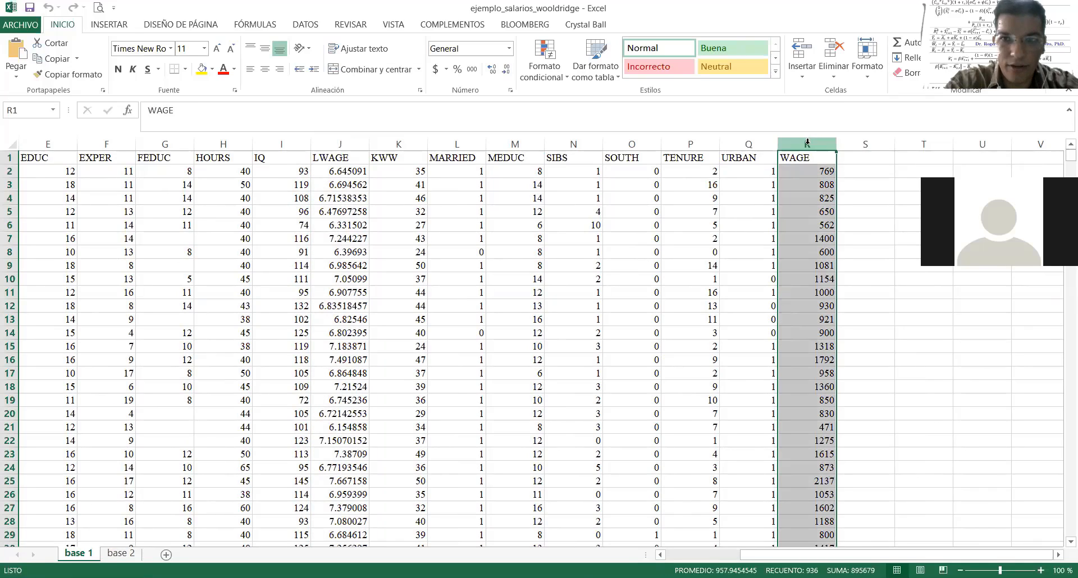
click(754, 152)
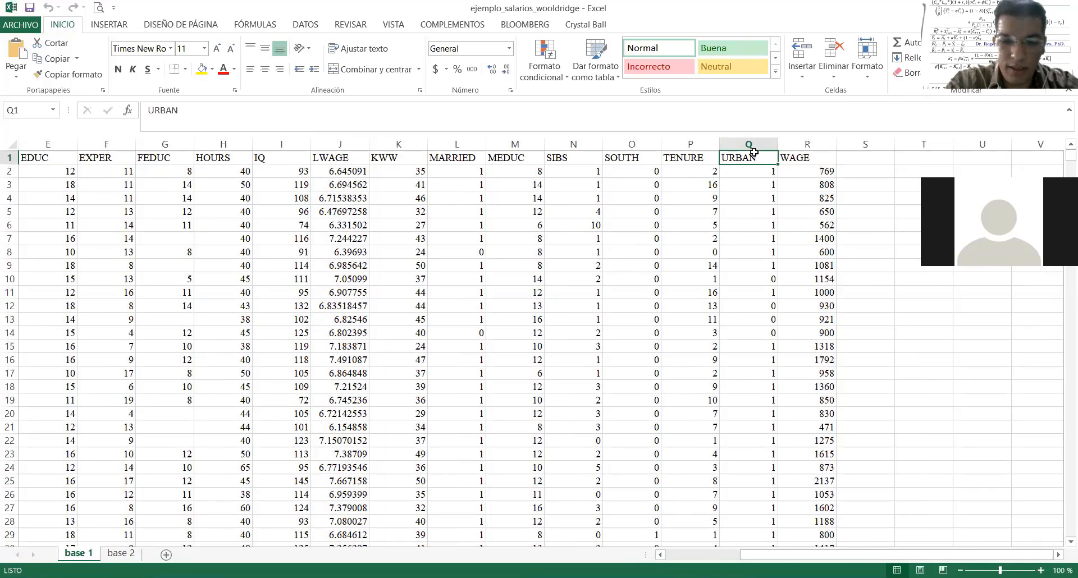
- Go back along the base 1 headers from URBAN to N_OBSERV in A1
key(Left)
key(Left)
key(Left)
key(Left)
key(Left)
key(Left)
key(Left)
key(Left)
key(Left)
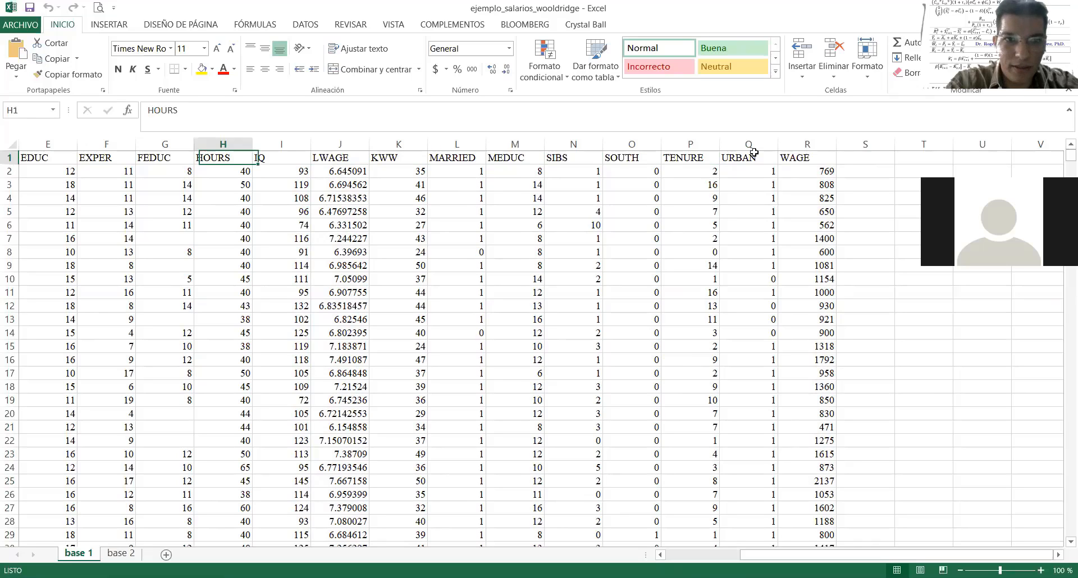
key(Left)
key(Left)
key(Left)
key(Left)
key(Left)
key(Left)
key(Left)
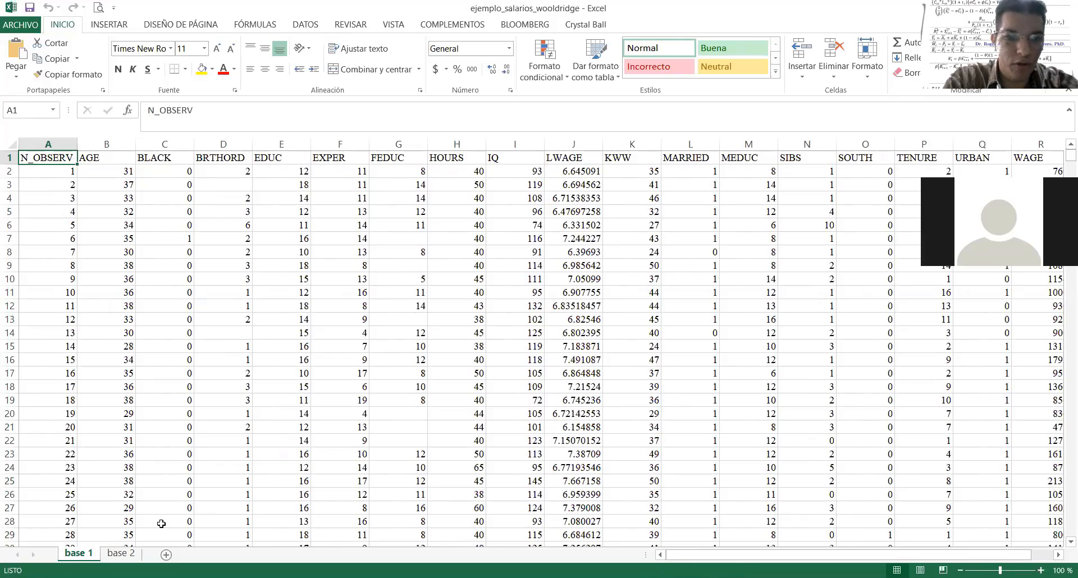
- Switch to the base 2 sheet and select the FEMALE header in G1
click(127, 555)
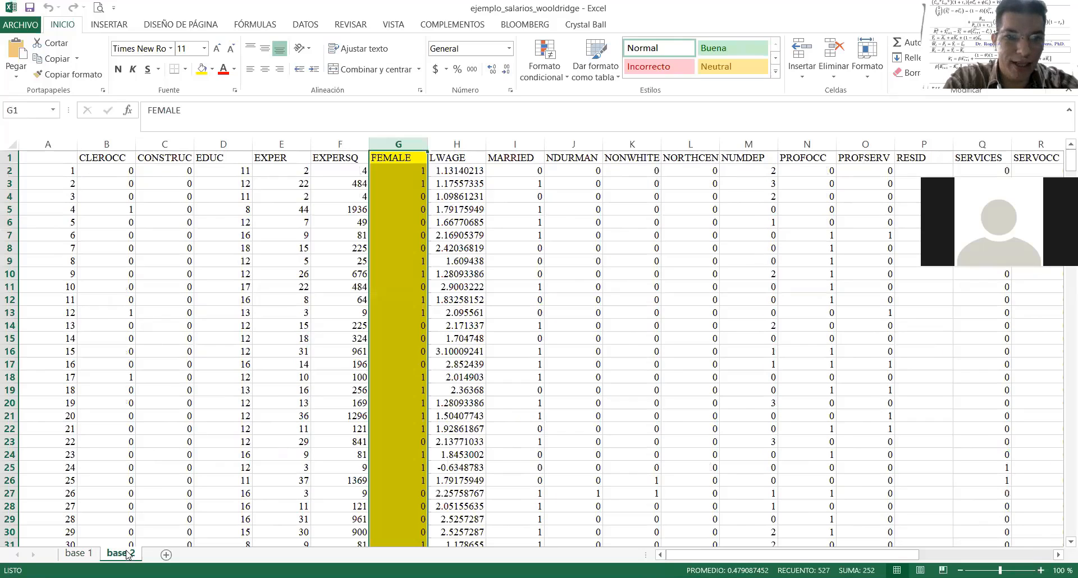
click(283, 314)
click(404, 156)
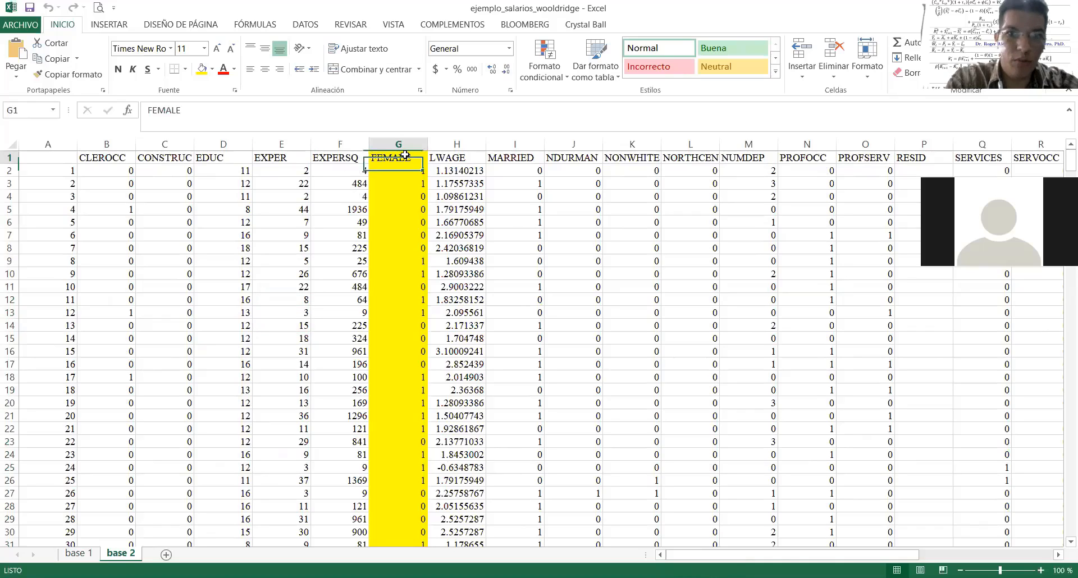
- Check how far down the unnamed observation column A in base 2 extends, and return to A1
key(Left)
key(Left)
key(Left)
key(Left)
key(Left)
key(Left)
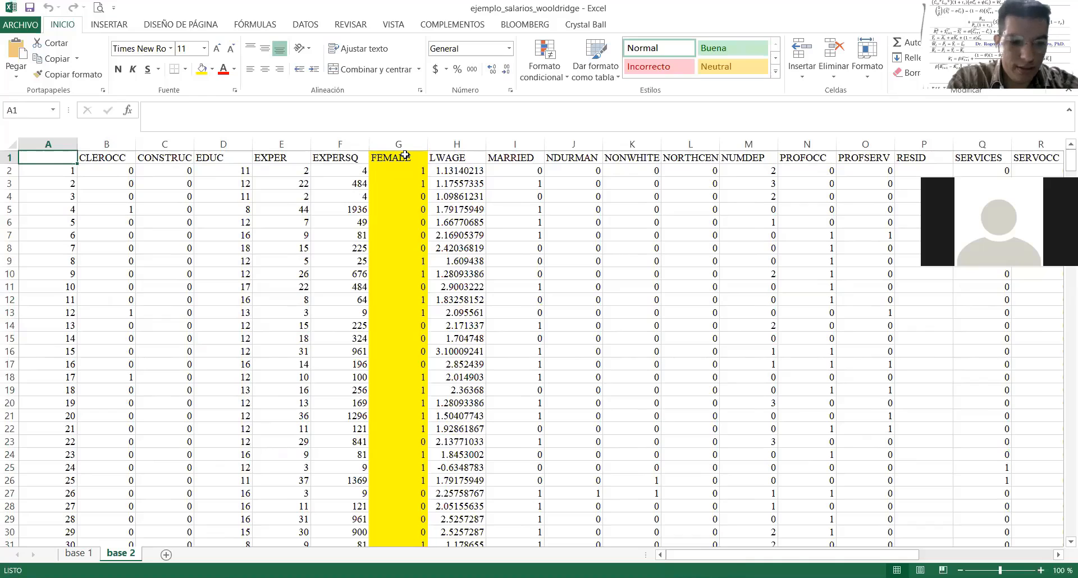
key(shift+Down)
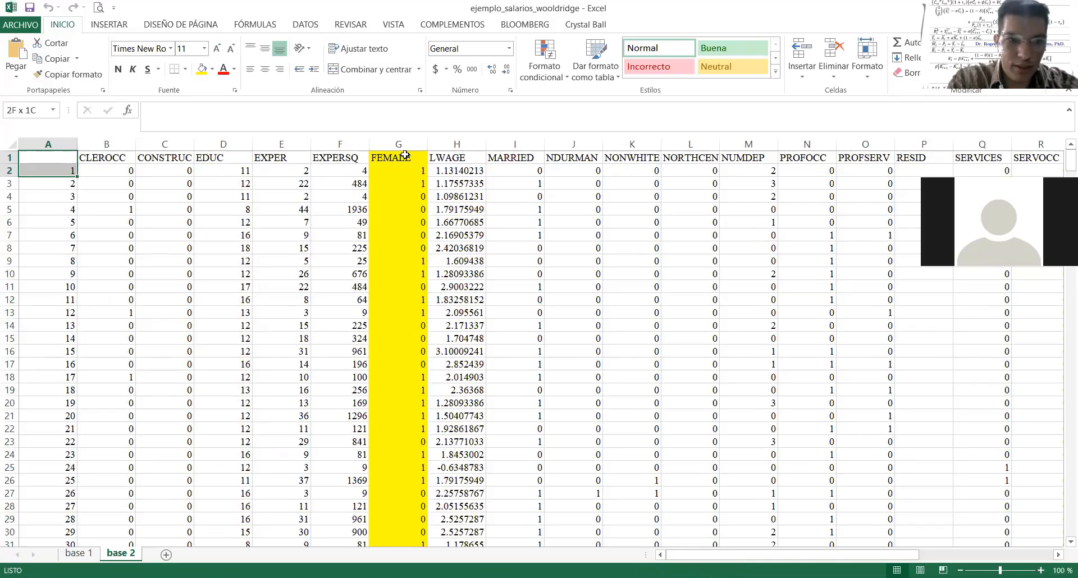
key(ctrl+shift+Down)
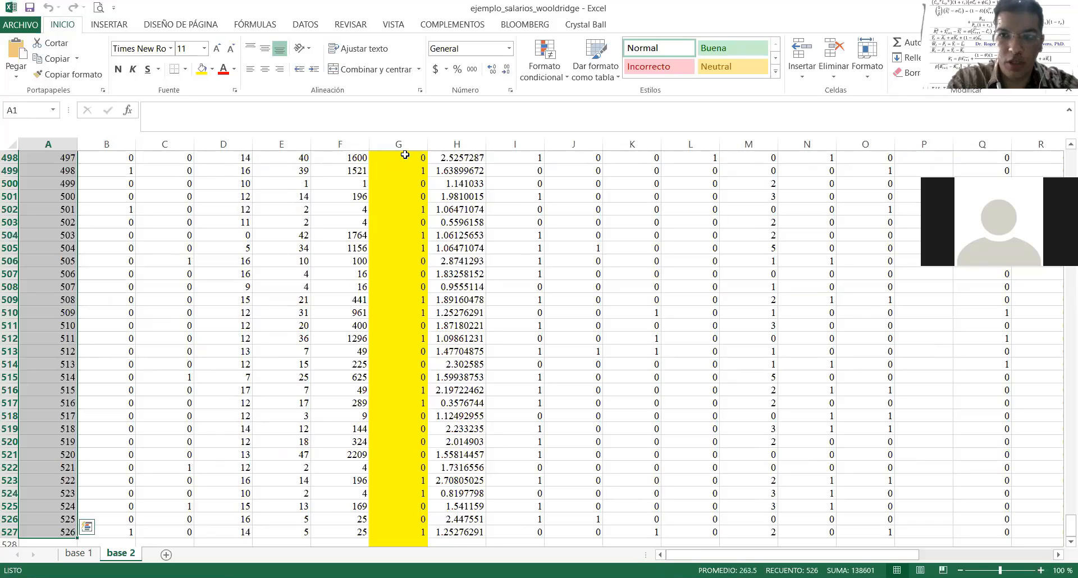
key(ctrl+Home)
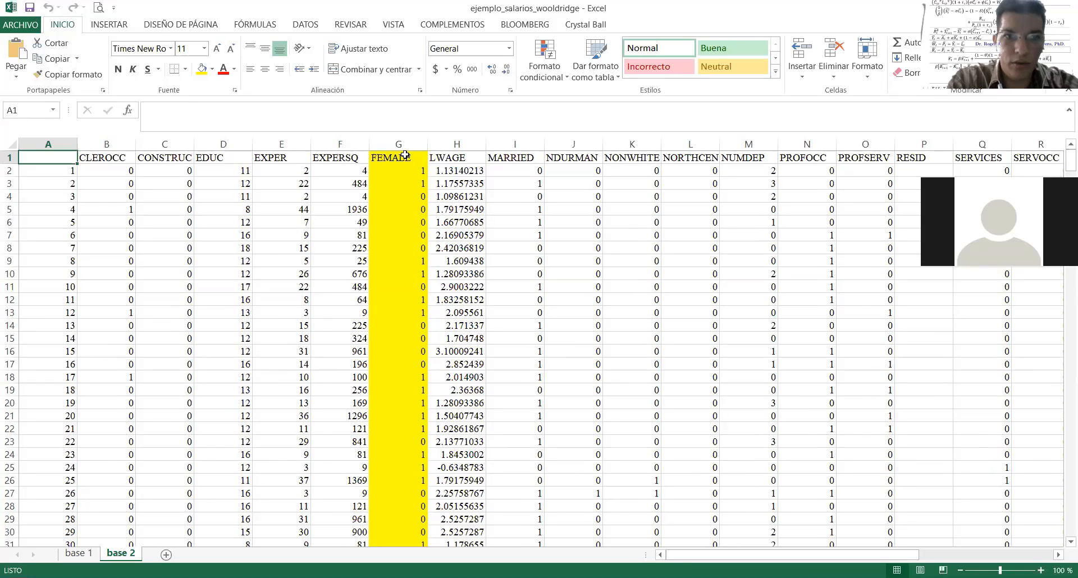
- Review the base 2 headers in row 1 from CLEROCC past SERVICES and return to the empty cell A1
key(Right)
key(Right)
key(Right)
key(Right)
key(Right)
key(Right)
key(Right)
key(Right)
key(Right)
key(Right)
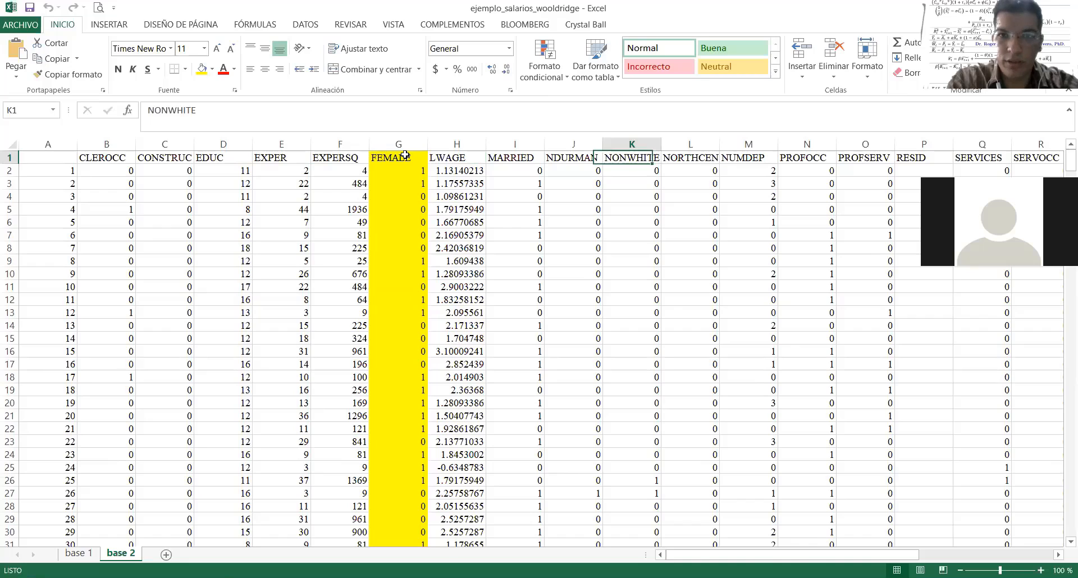
key(Right)
key(Right)
key(Right)
key(Right)
key(Right)
key(Right)
key(Right)
key(Left)
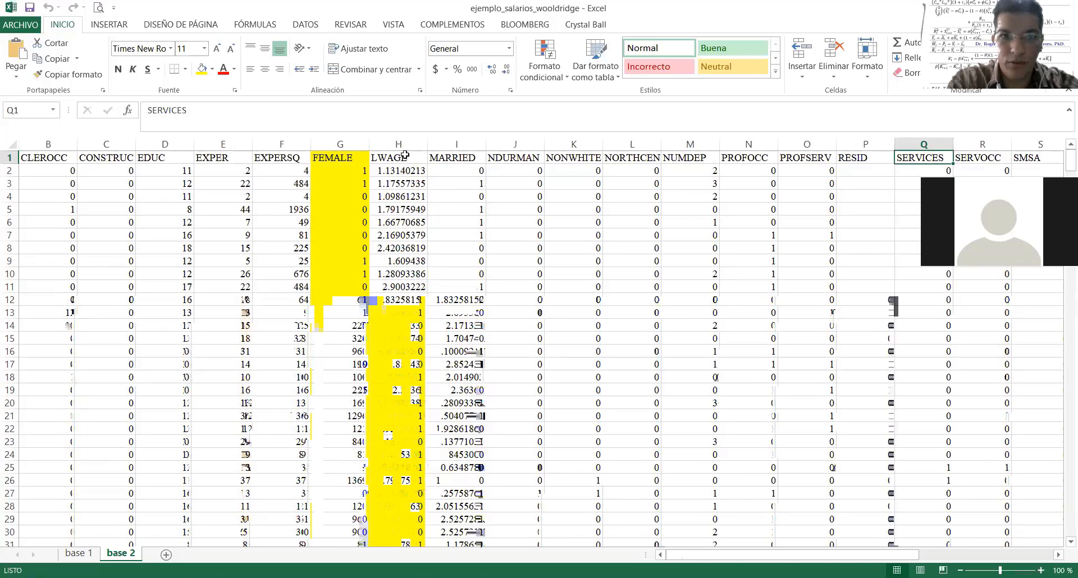
key(Left)
key(Left)
key(Left)
key(Left)
key(Left)
key(Left)
key(Left)
key(Left)
key(Left)
key(Left)
key(Left)
key(Left)
key(Left)
key(Left)
key(Left)
key(Left)
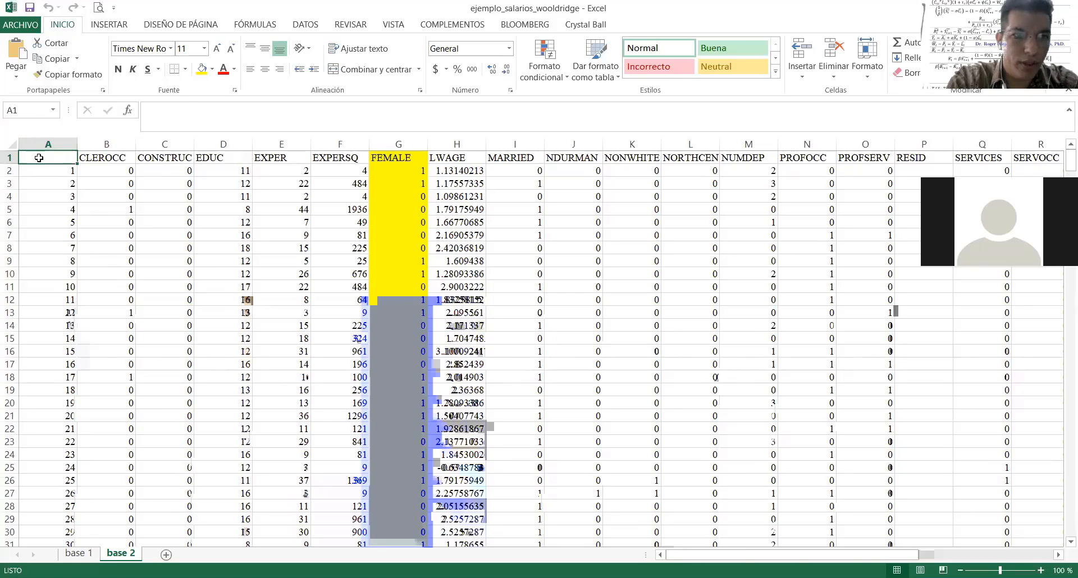
- Enter N_OBS as the header of column A in base 2
text(n)
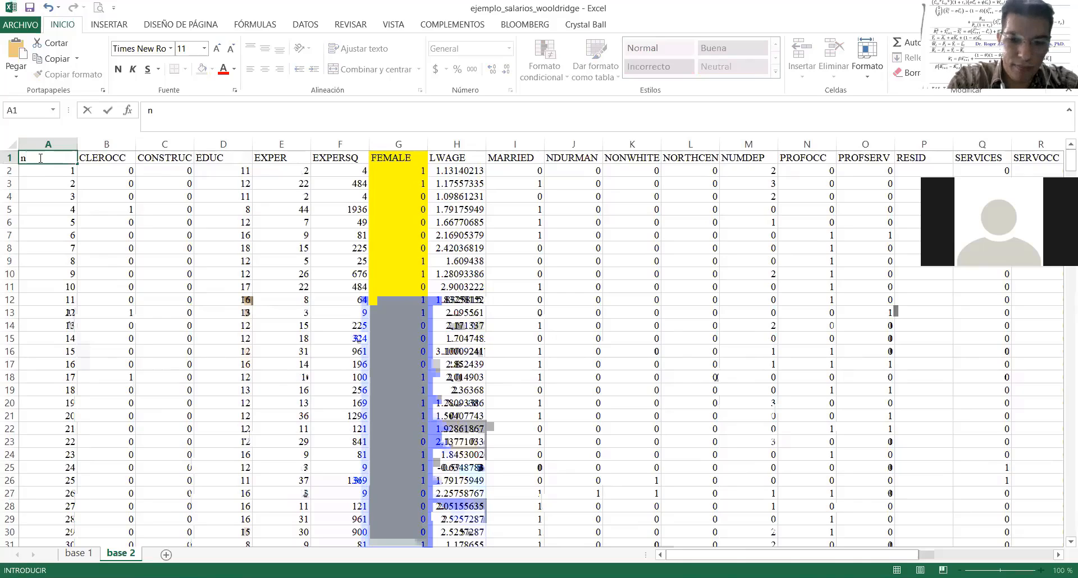
key(BackSpace)
text(N)
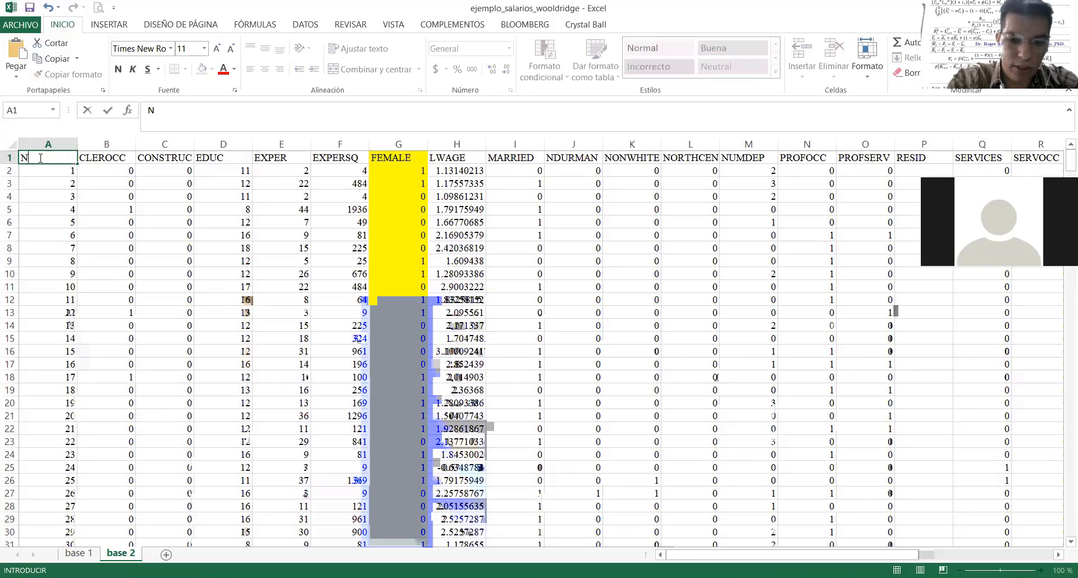
text(_OBS)
key(Return)
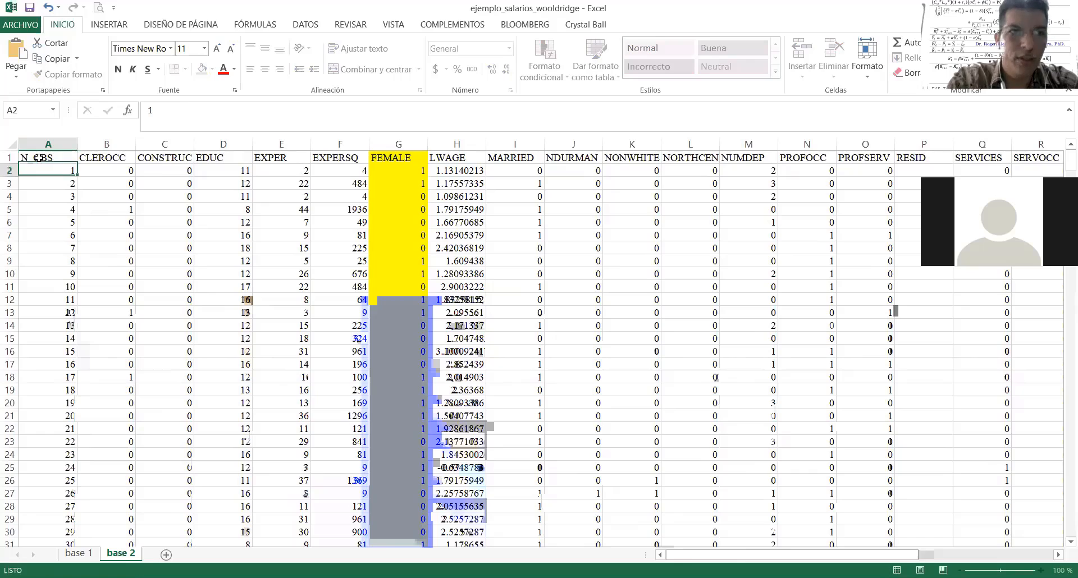
- Look over the base 2 headers from N_OBS through LWAGE and return to A1
key(Up)
key(Right)
key(Right)
key(Right)
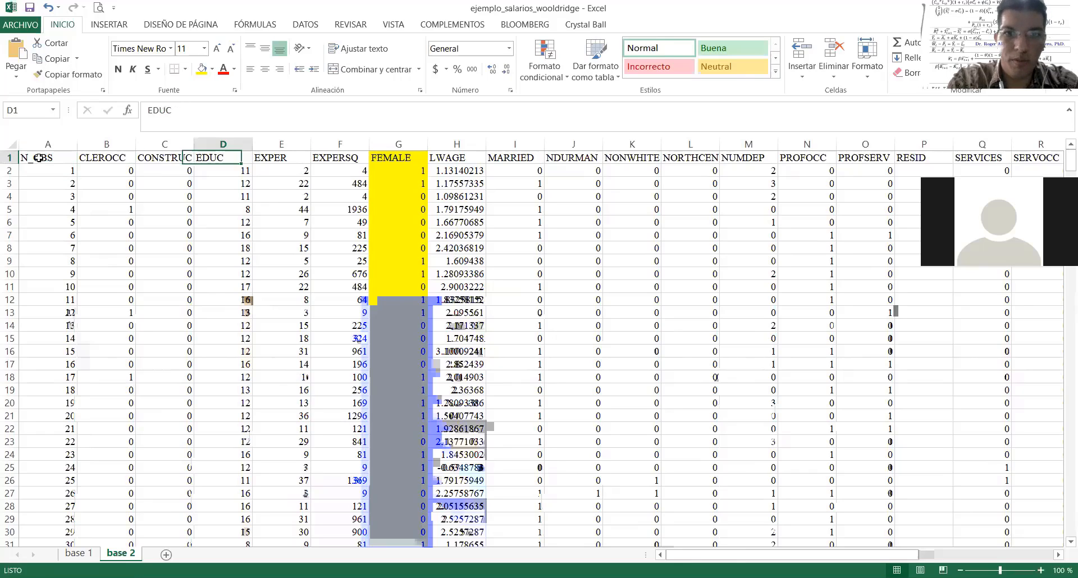
key(Right)
key(Right)
key(Right)
key(Right)
key(Left)
key(Left)
key(Left)
key(Left)
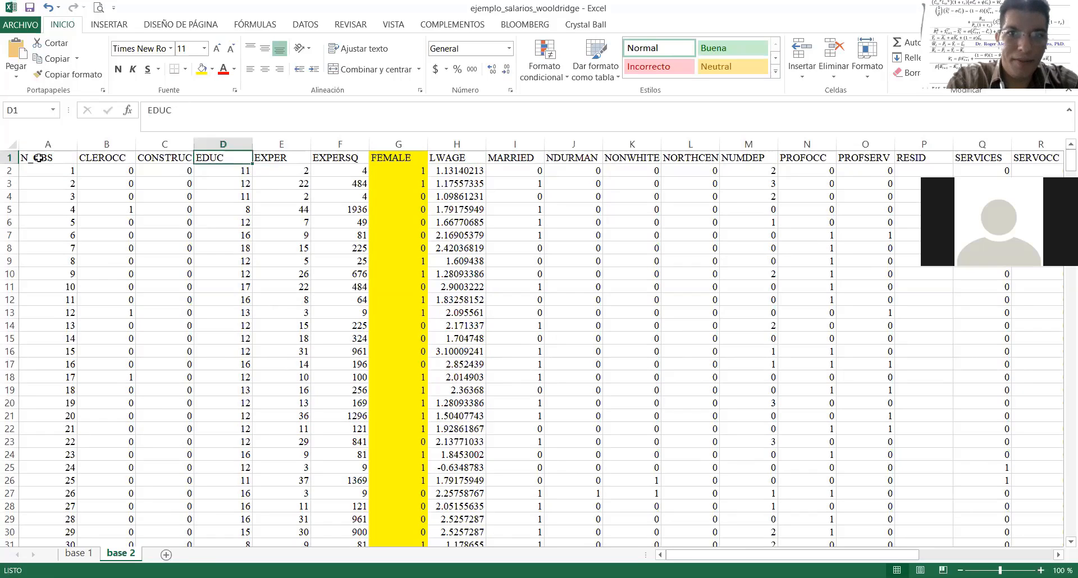
key(Left)
key(Left)
key(Left)
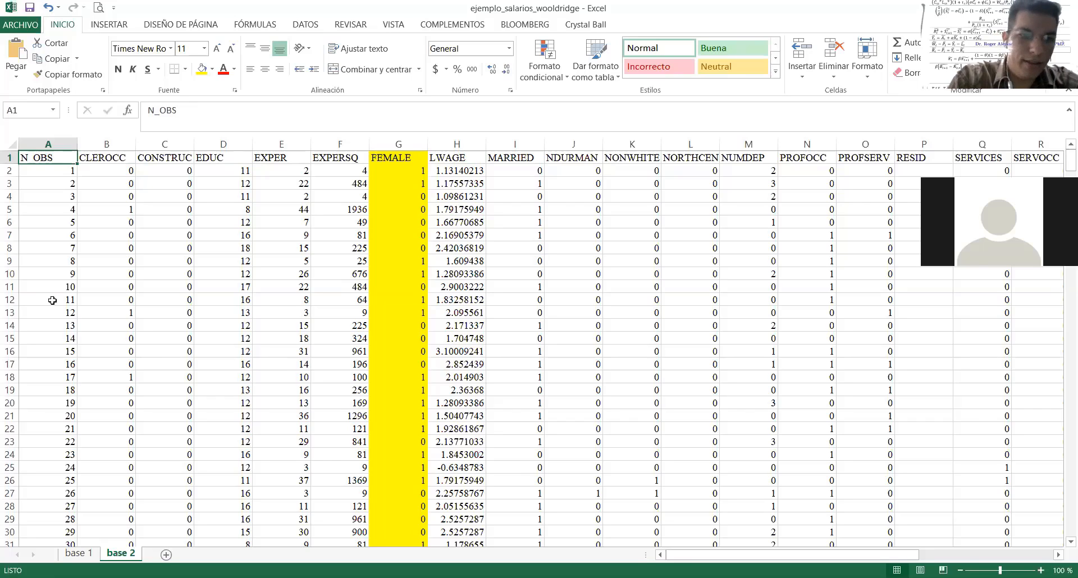
- Start saving the workbook under a new name and choose Escritorio as the destination folder
click(20, 25)
click(53, 148)
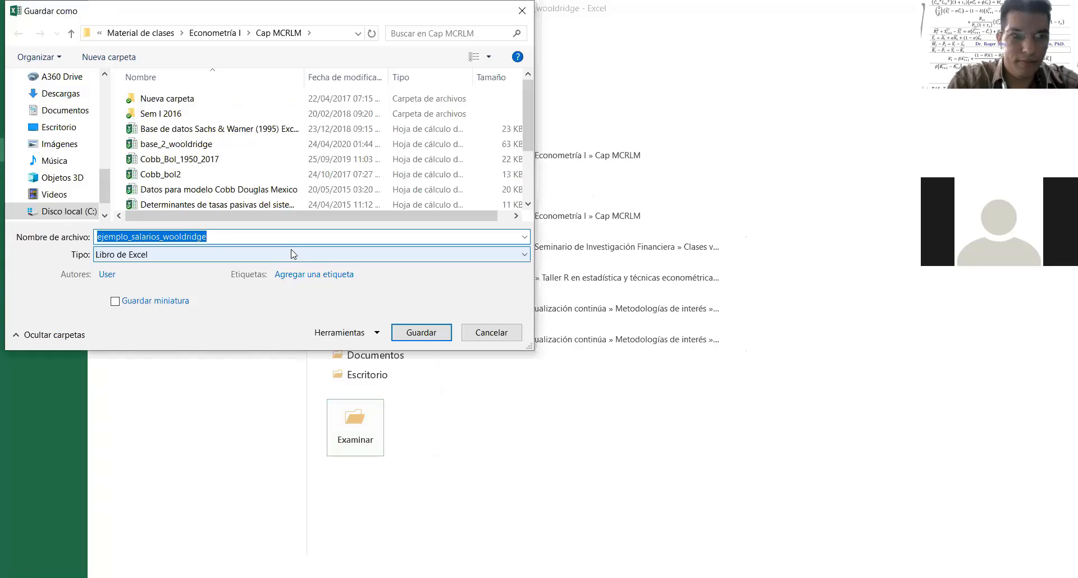
click(56, 128)
- Name the workbook base_final_salarios_wooldridge and save it in the Escritorio folder as Libro de Excel
click(192, 234)
double_click(207, 237)
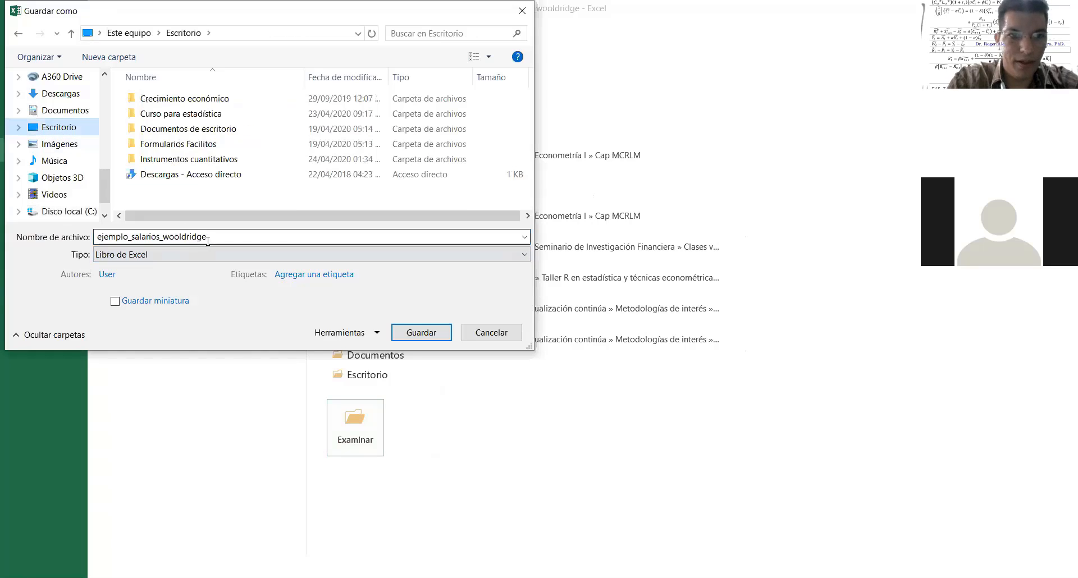
text(BAS)
key(BackSpace)
key(BackSpace)
key(BackSpace)
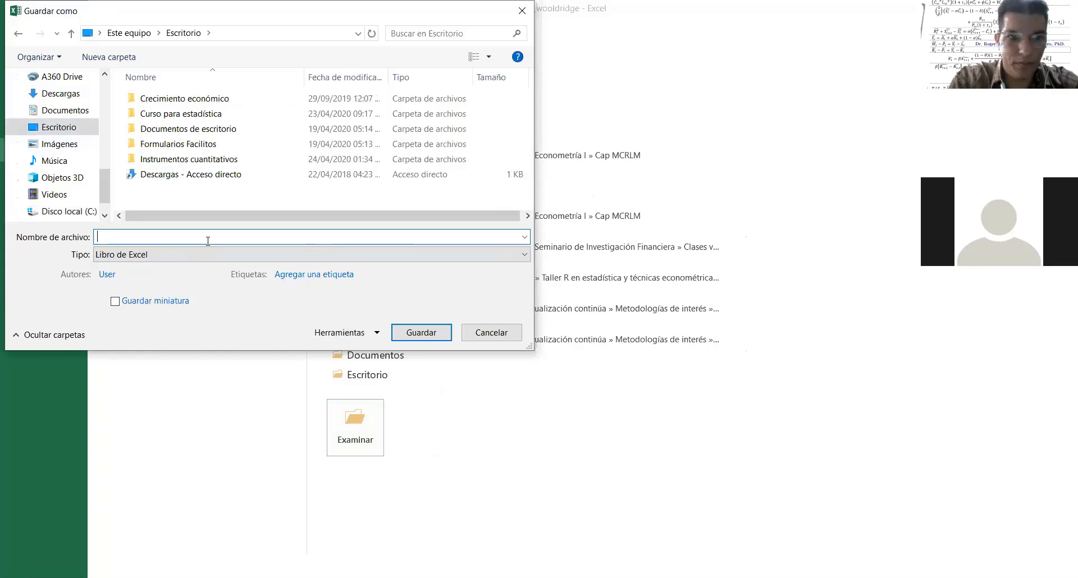
text(base)
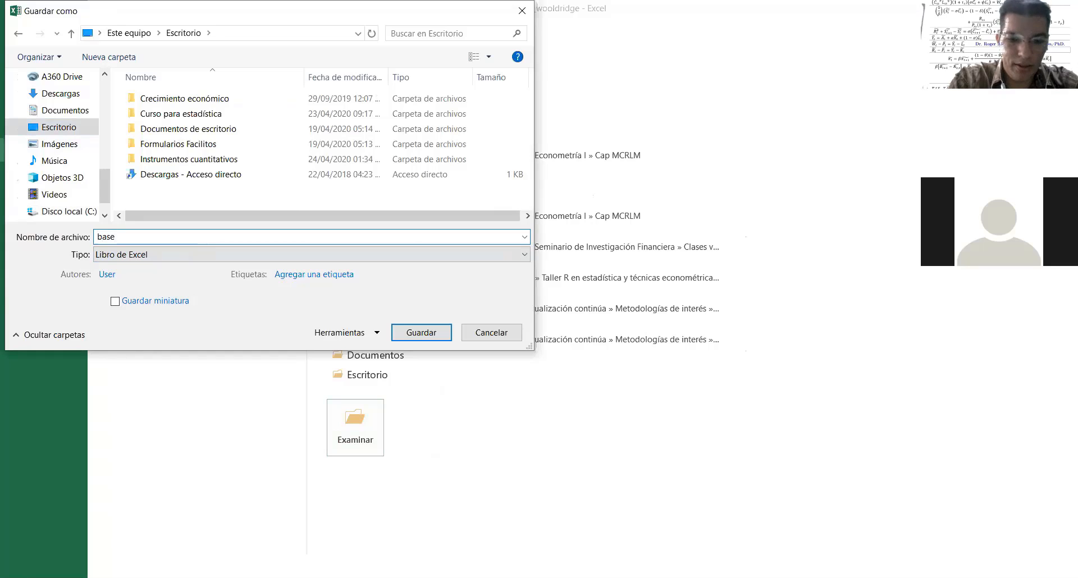
text(_final)
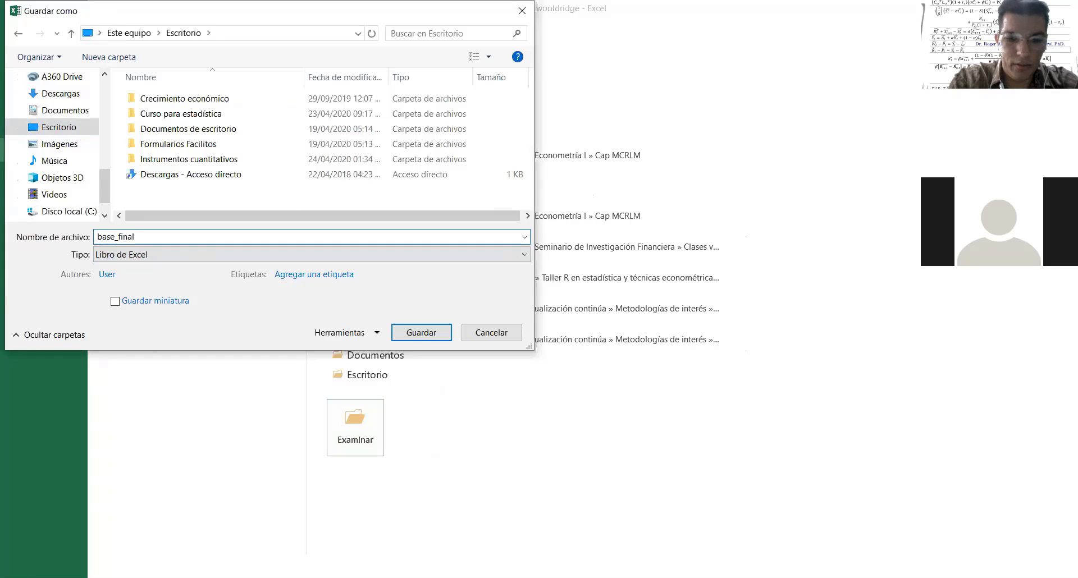
text(_woo)
key(BackSpace)
key(BackSpace)
key(BackSpace)
key(BackSpace)
text(_sa)
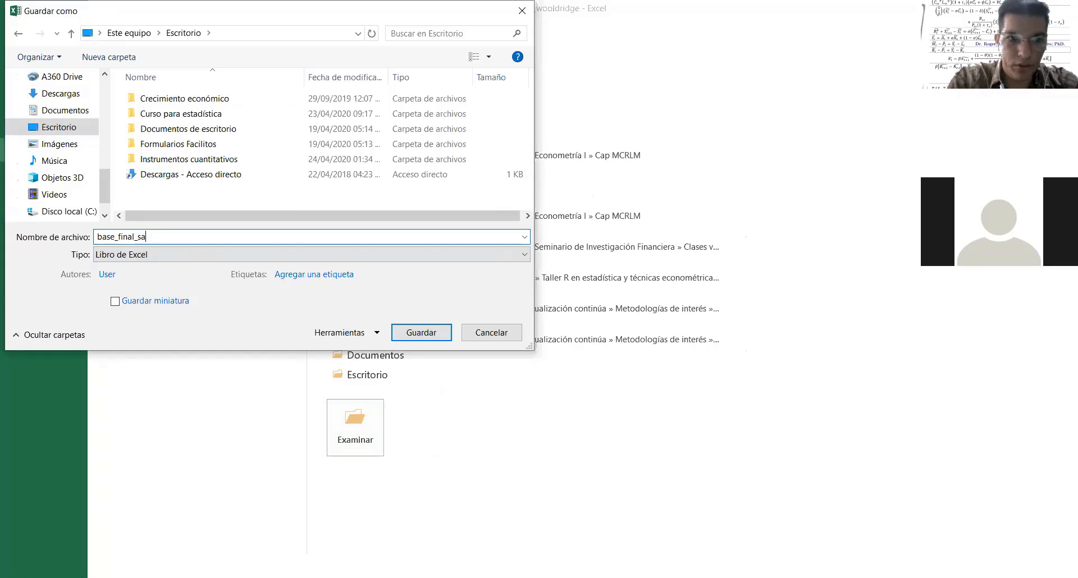
text(larios_)
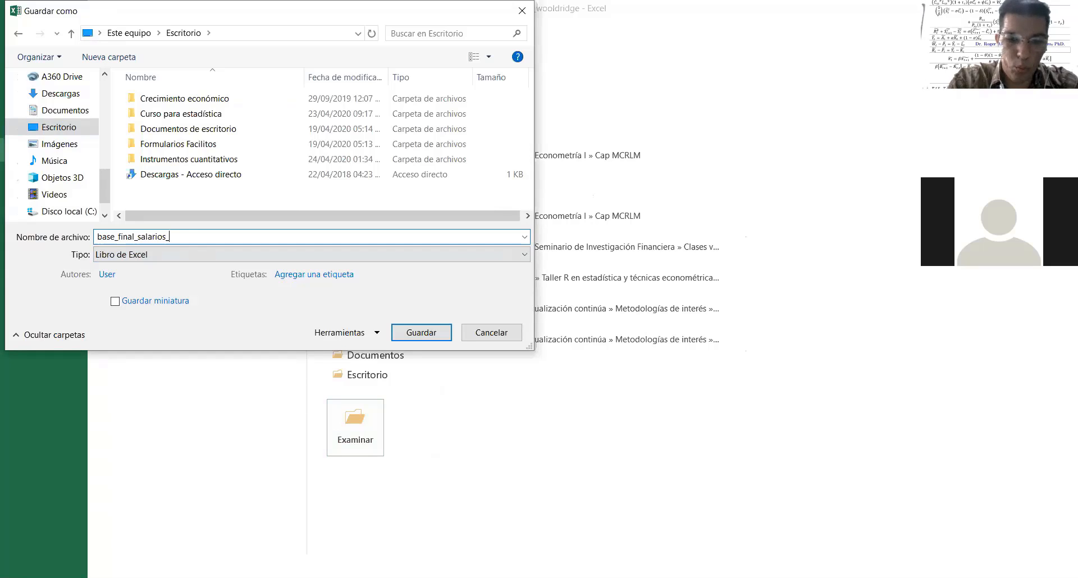
text(wooldr)
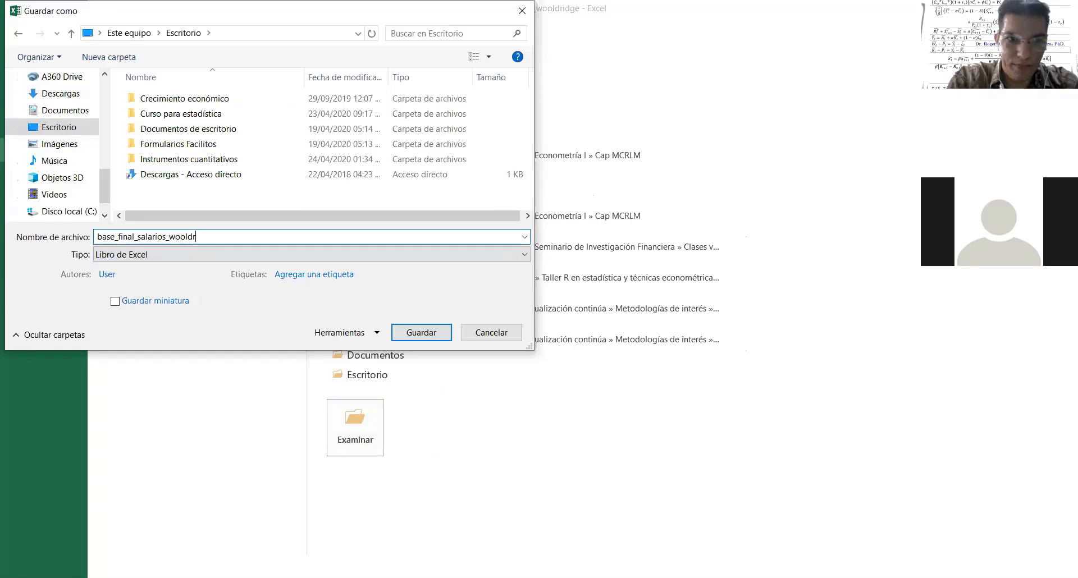
text(idge)
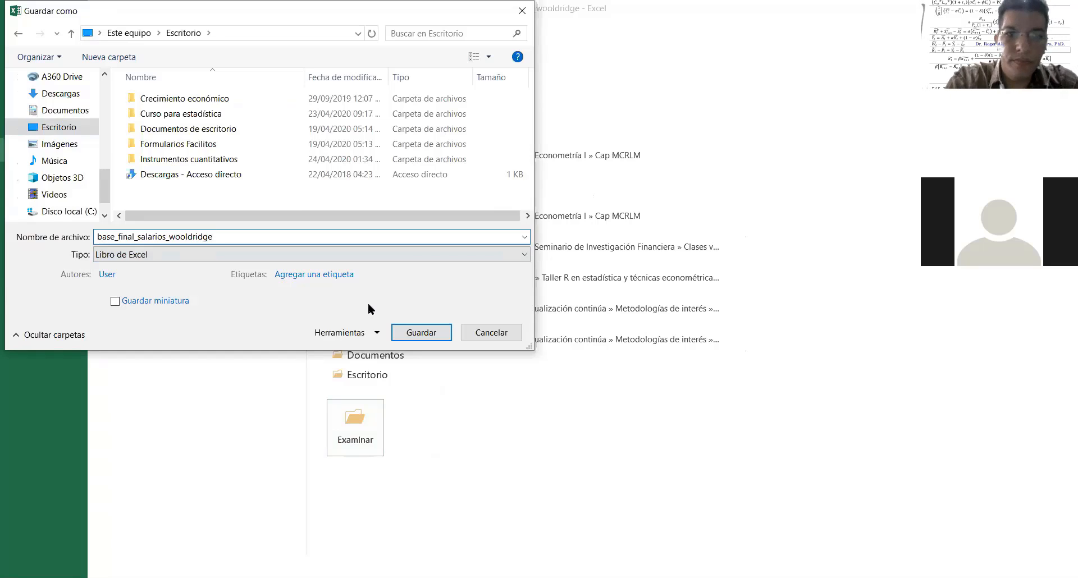
click(435, 335)
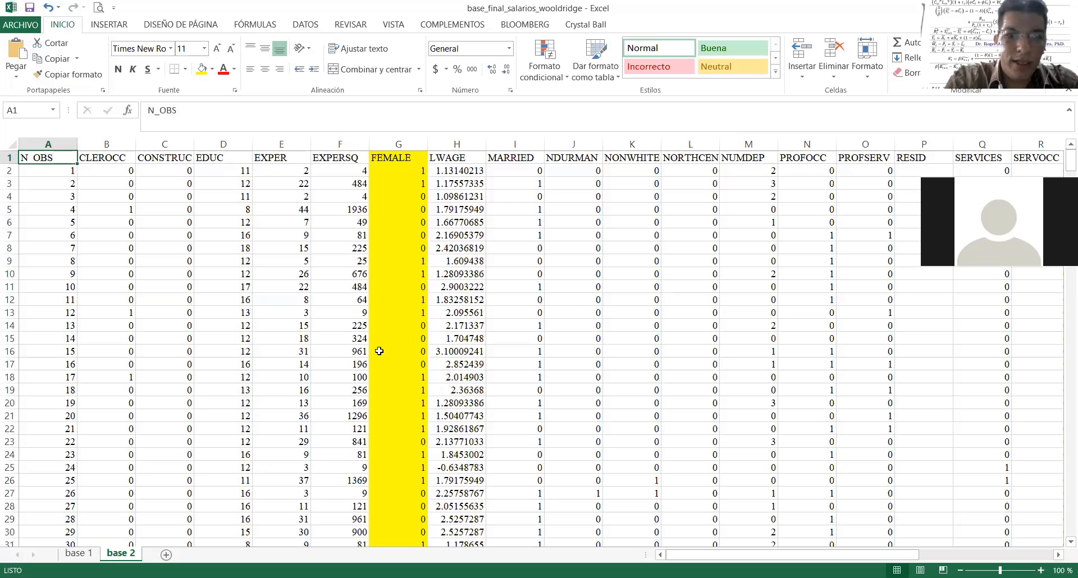
- Delete the base 1 sheet from the workbook and confirm its permanent removal
click(76, 554)
right_click(89, 554)
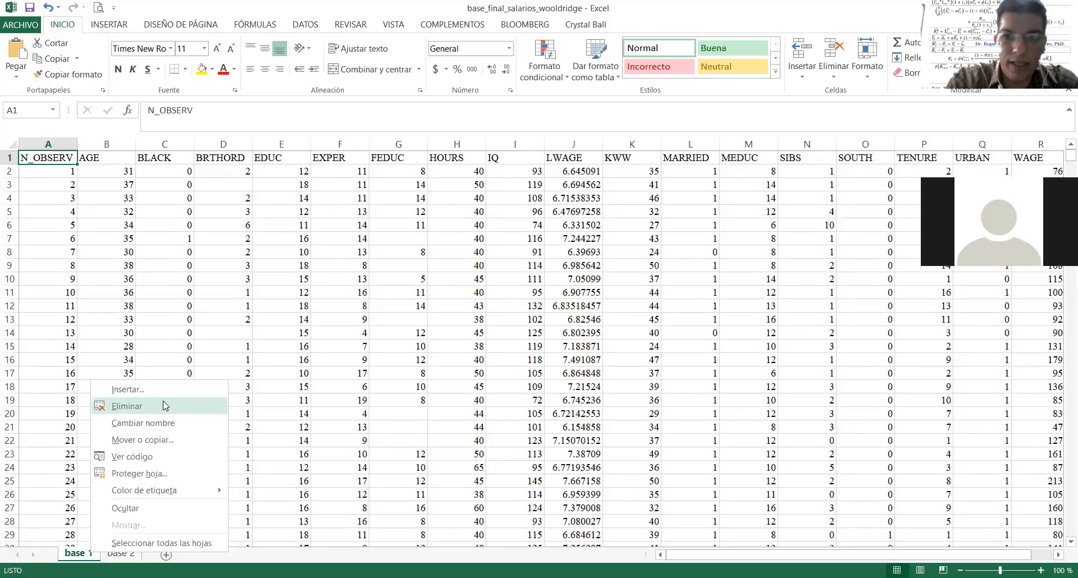
click(166, 406)
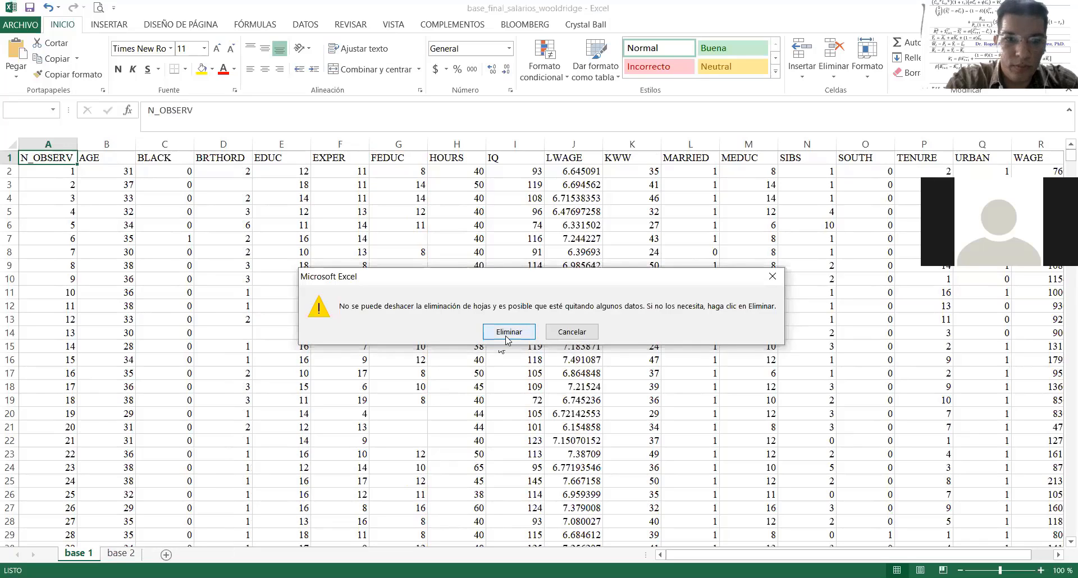
click(508, 331)
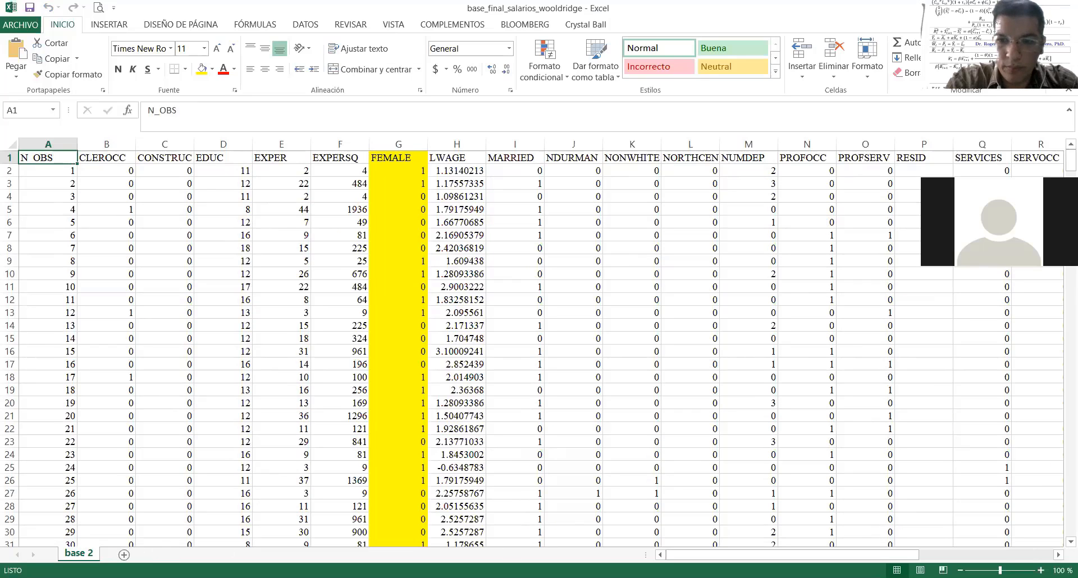
- Switch to the Word document with the econometrics activities and enlarge the view to 150 %
key(alt+Tab)
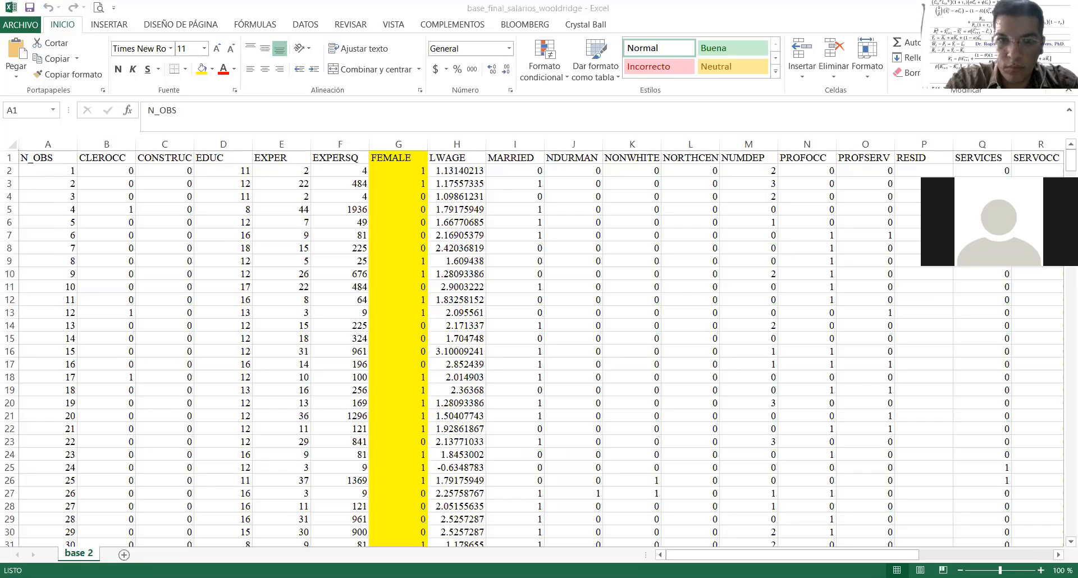
key(alt+Tab)
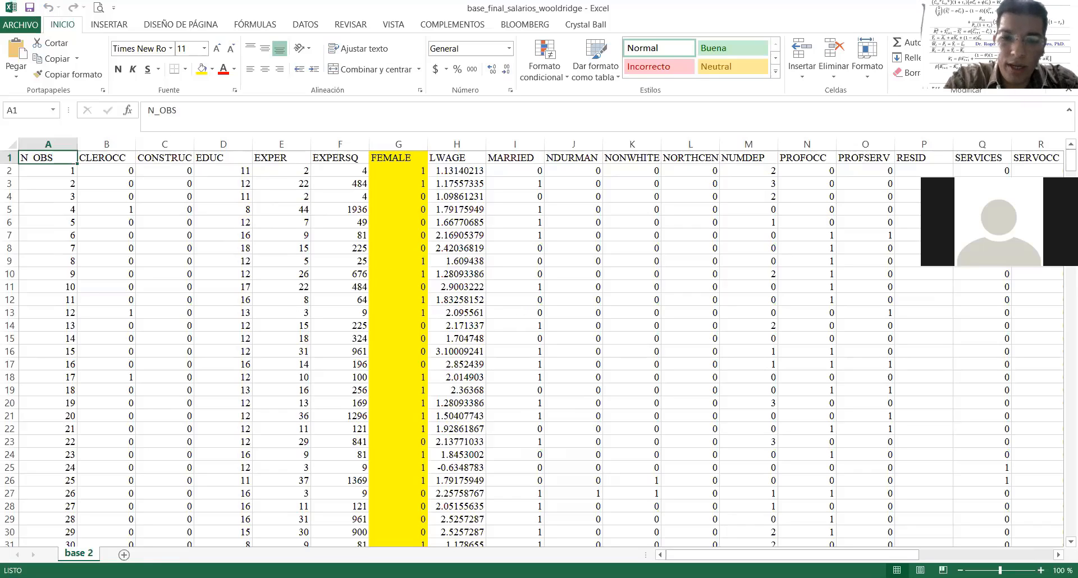
key(alt+Tab)
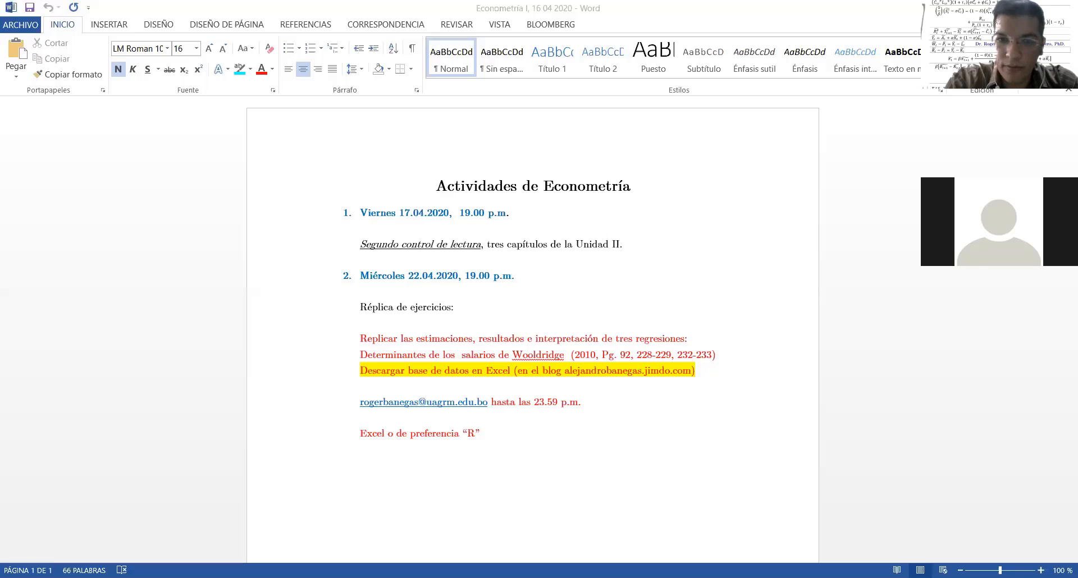
click(1041, 571)
click(1040, 571)
click(1041, 571)
click(1041, 570)
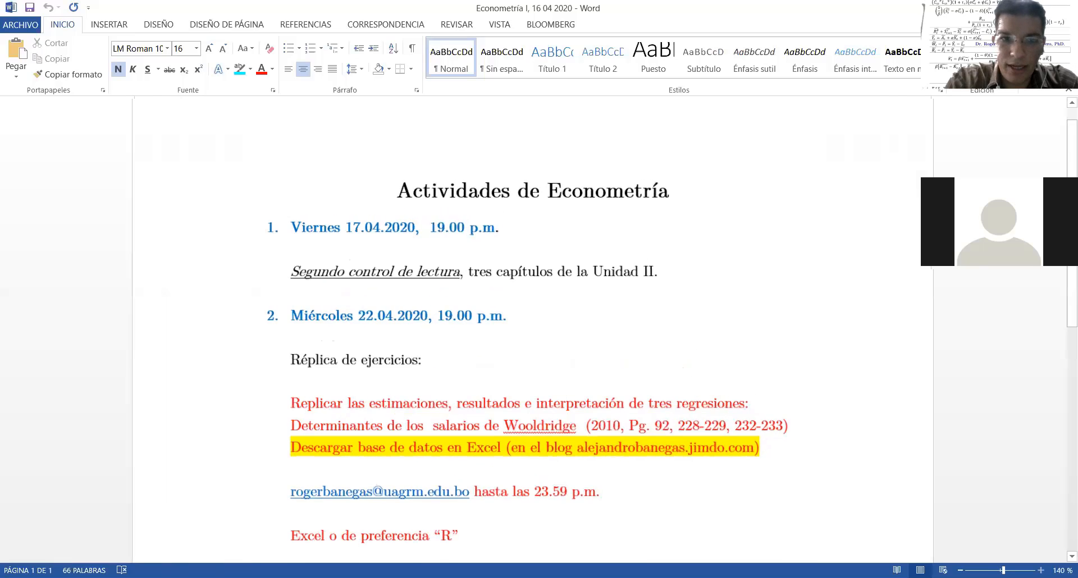
click(1041, 570)
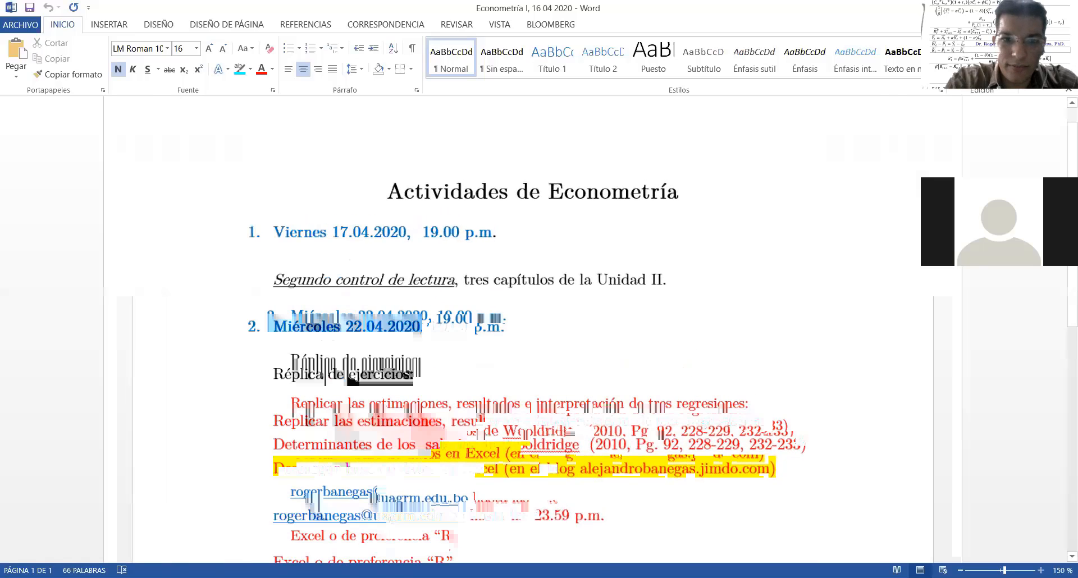
- Select the wording about Wooldridge's wage determinants, followed by the page reference "Pg. 92, 228-229", to point out the exercises
click(400, 423)
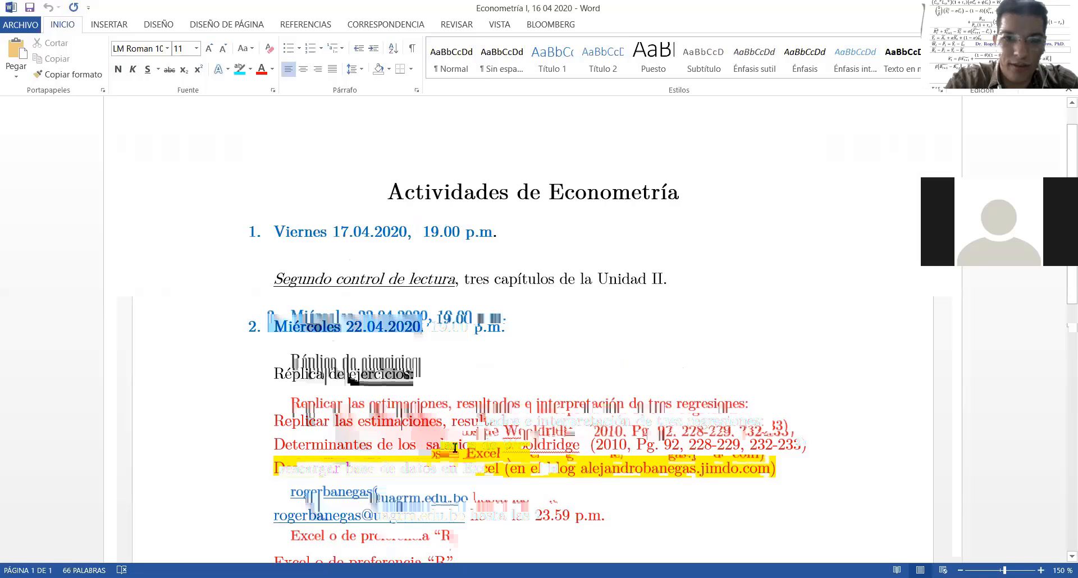
drag(585, 444, 240, 448)
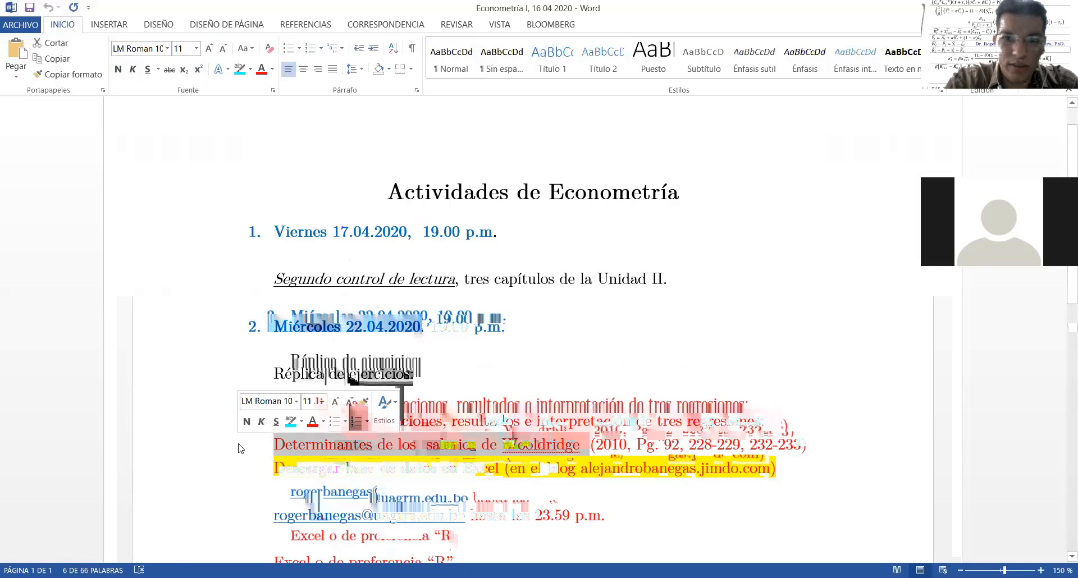
drag(629, 445, 739, 444)
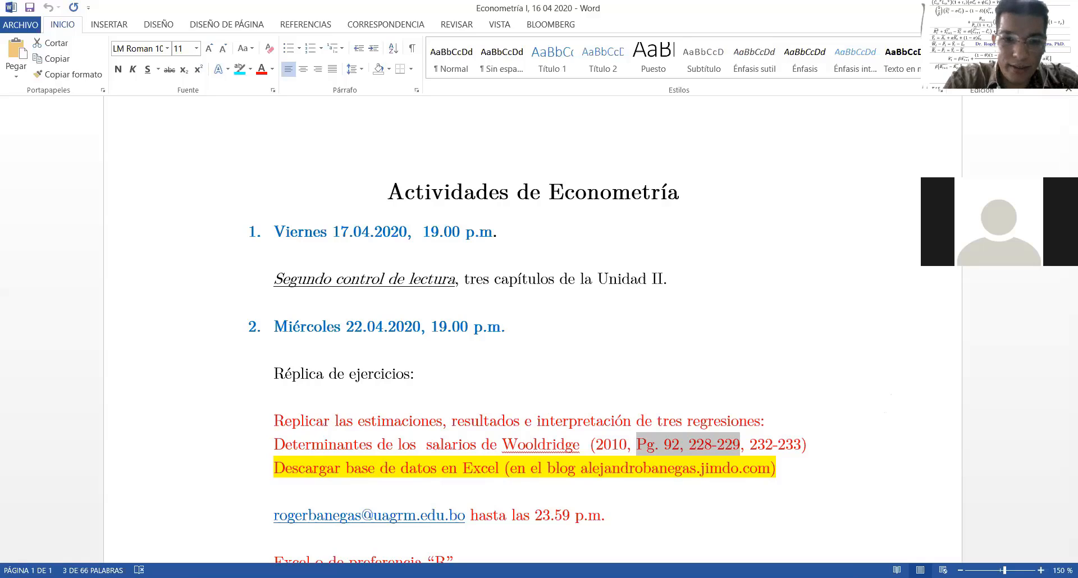
- Switch to RStudio, dismiss the open file commands, and look over the available dataset import formats
key(alt+Tab)
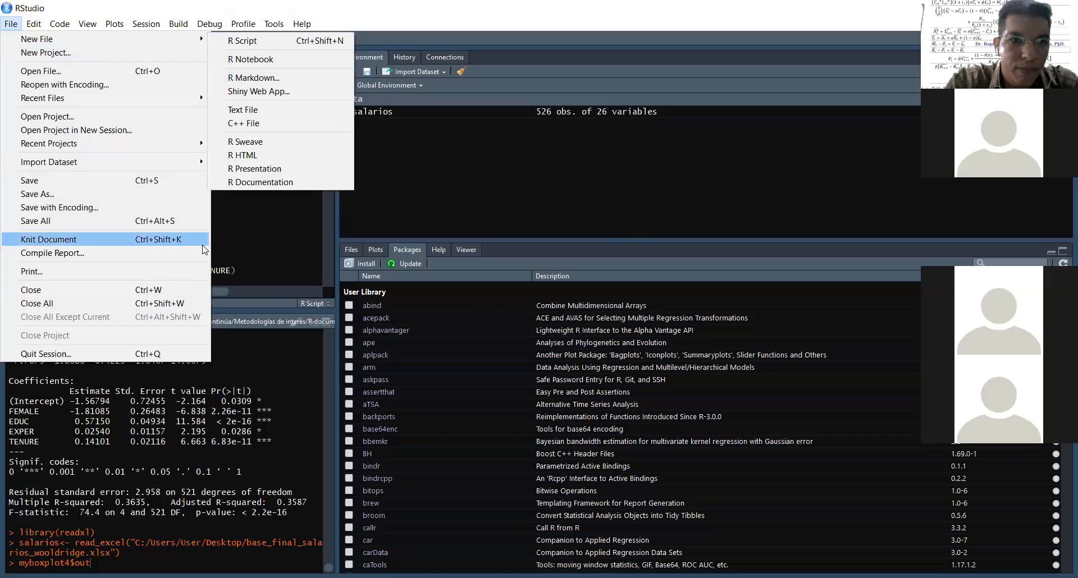
click(243, 245)
click(229, 201)
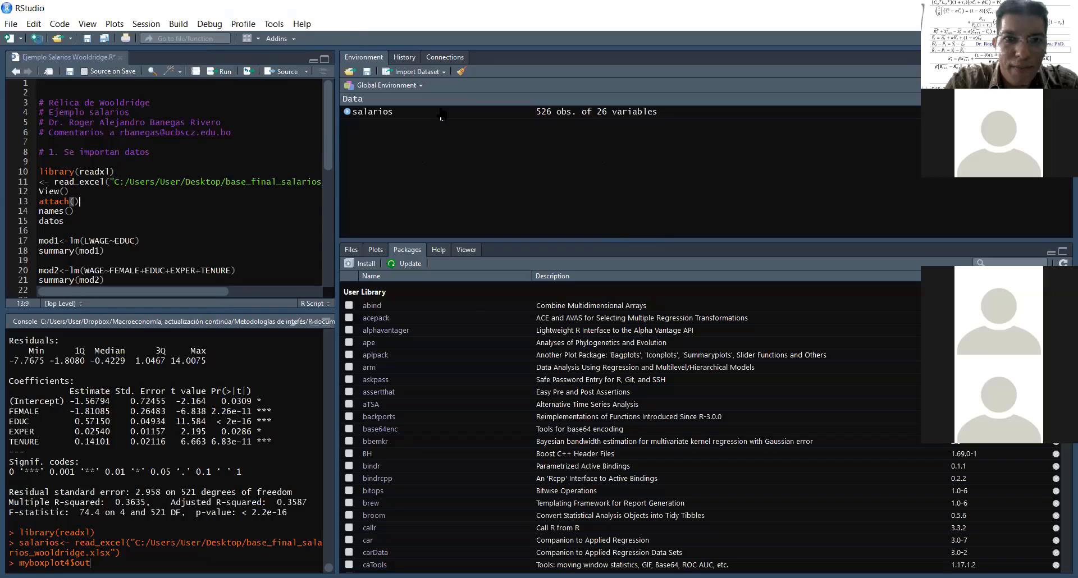
click(420, 72)
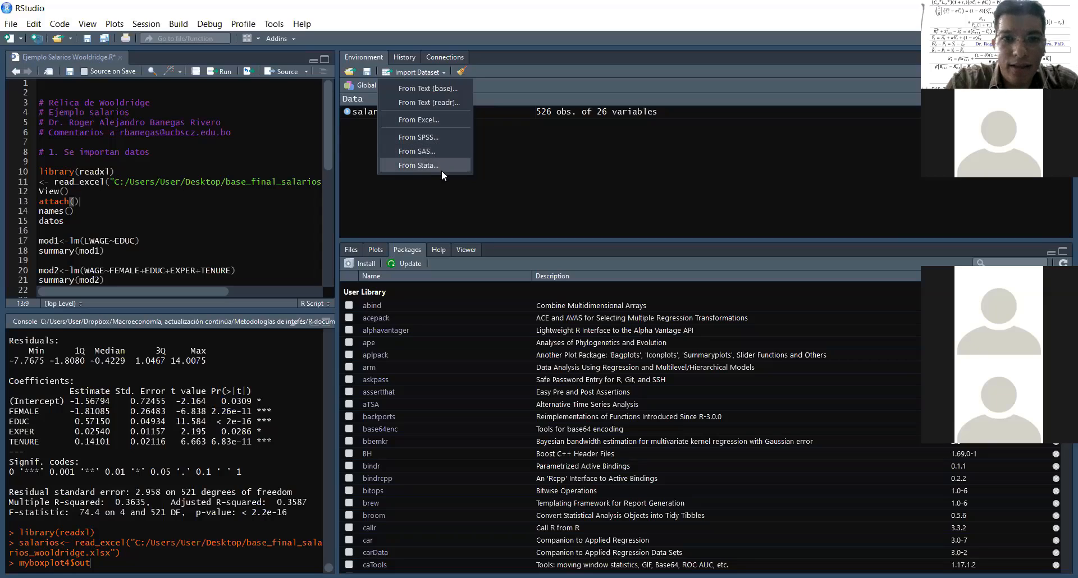
click(540, 151)
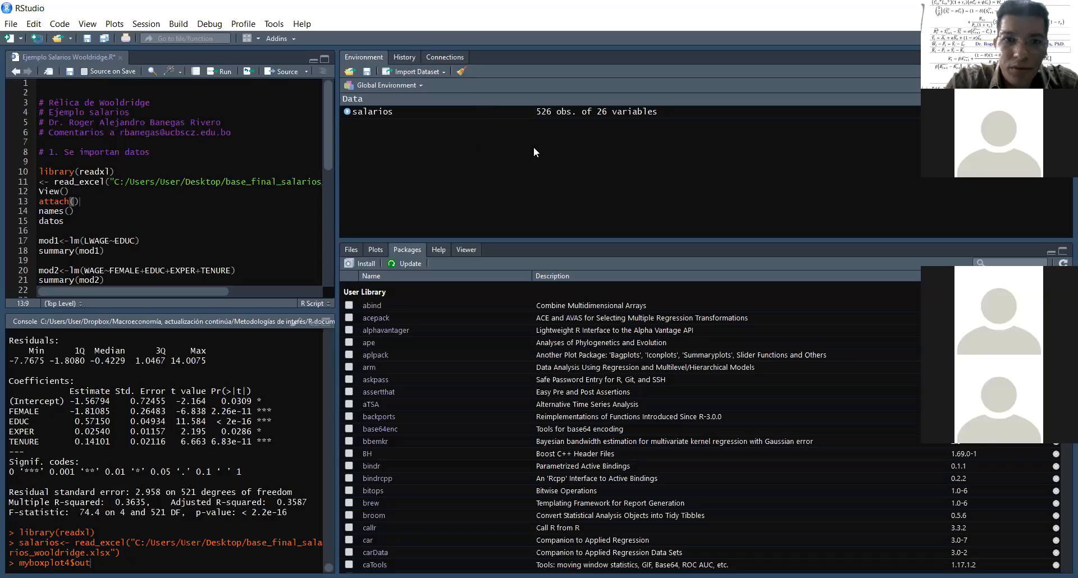
- Start an Excel dataset import and choose base_final_salarios_wooldridge from the Escritorio folder as the source file
click(444, 78)
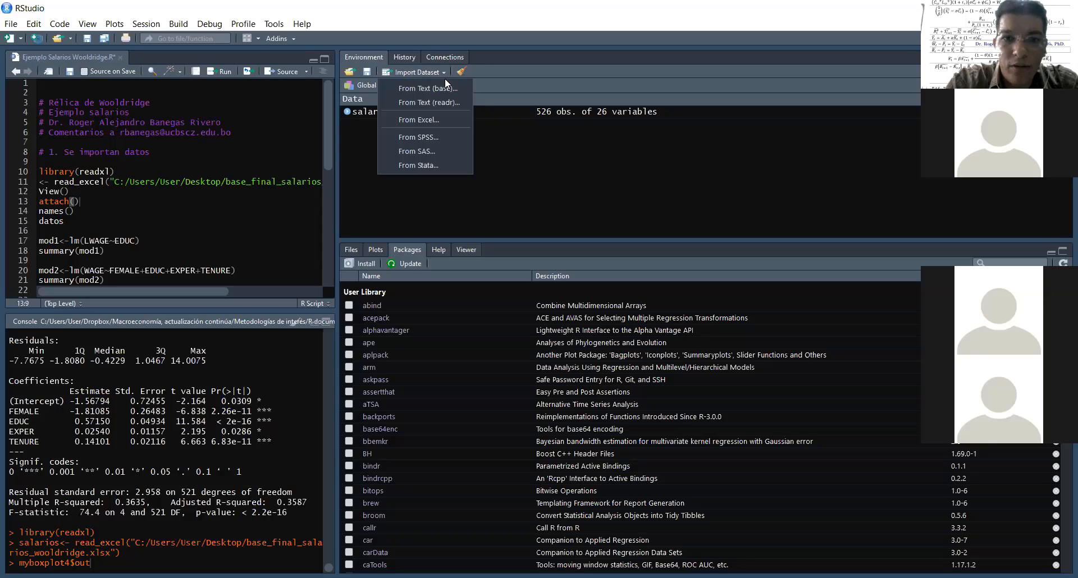
click(446, 116)
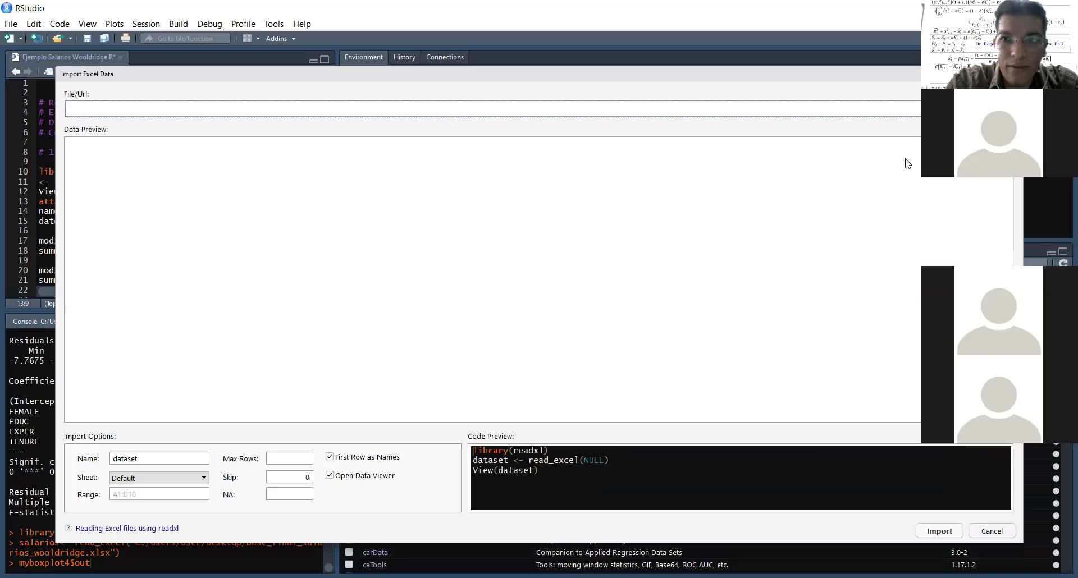
click(990, 109)
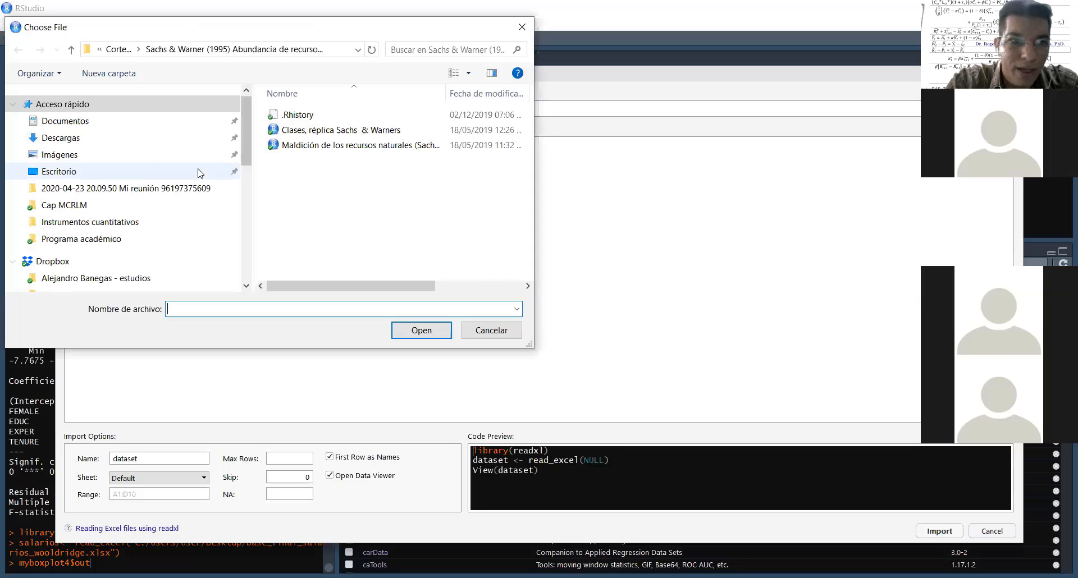
click(153, 170)
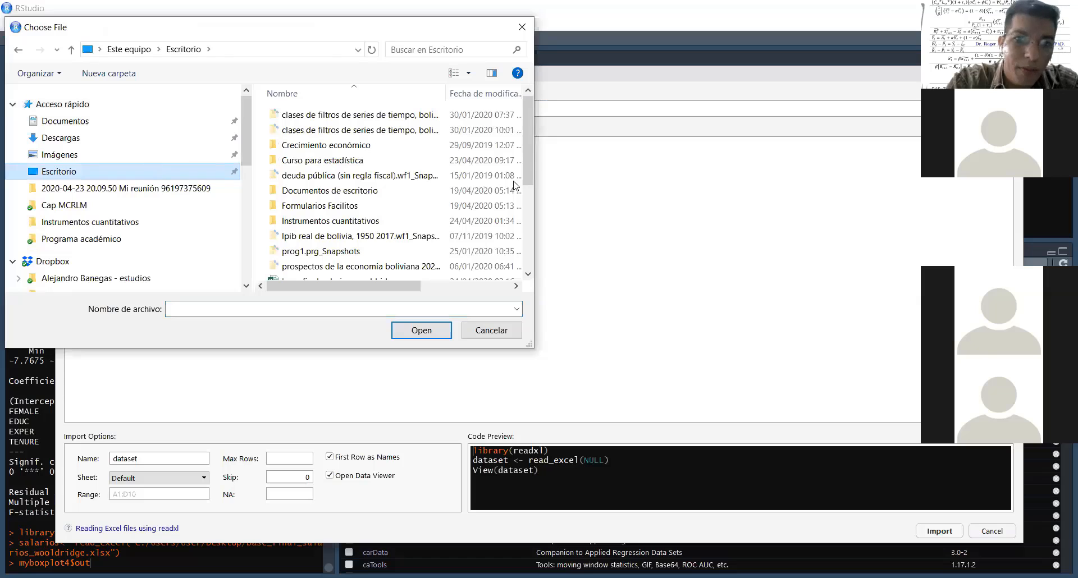
drag(528, 168, 525, 243)
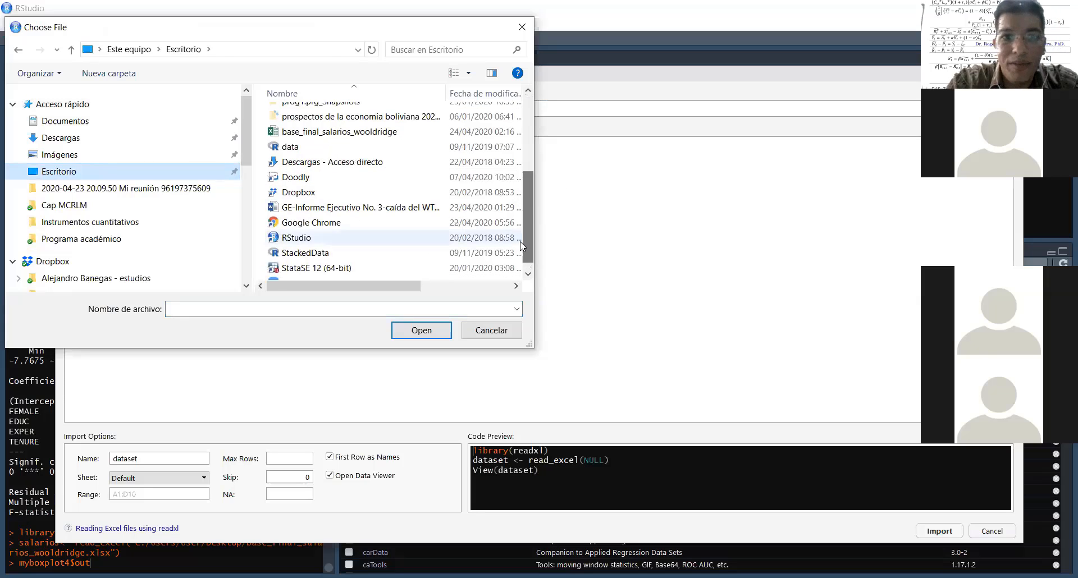
click(412, 138)
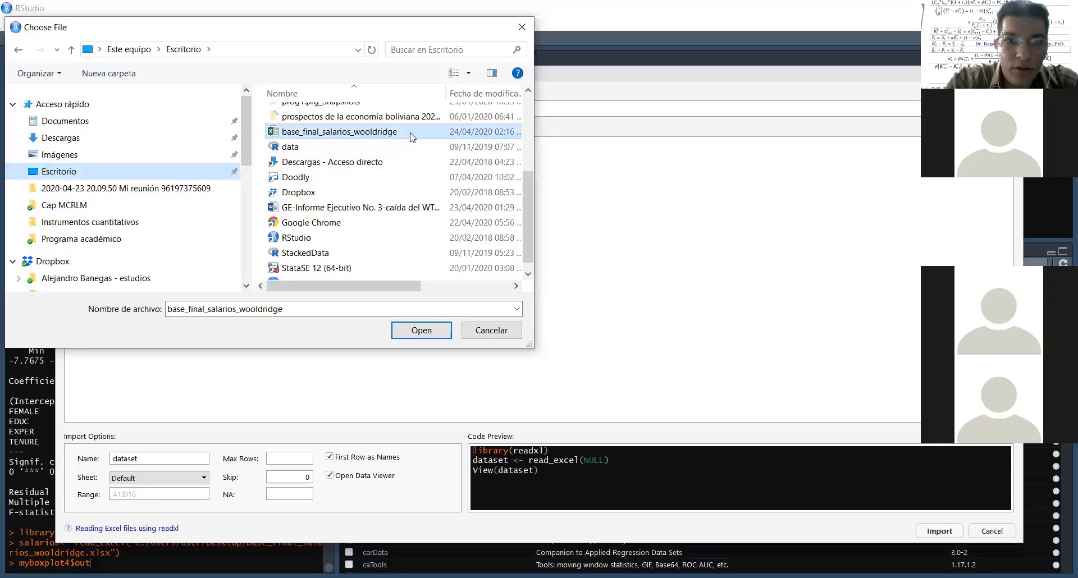
key(Return)
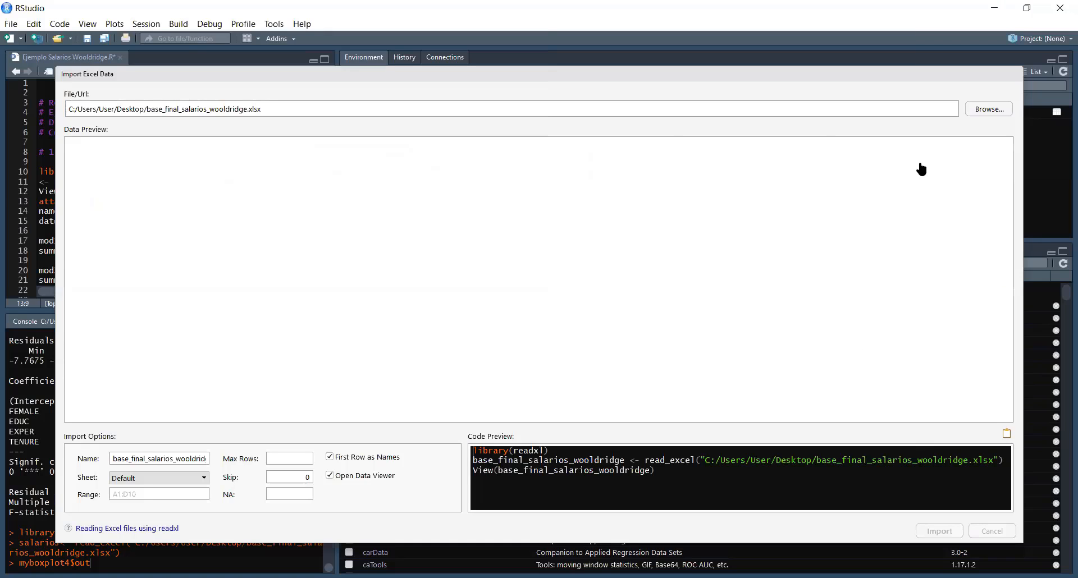
- Copy the file path argument of read_excel from the import's code preview and cancel the import
drag(699, 462, 1010, 460)
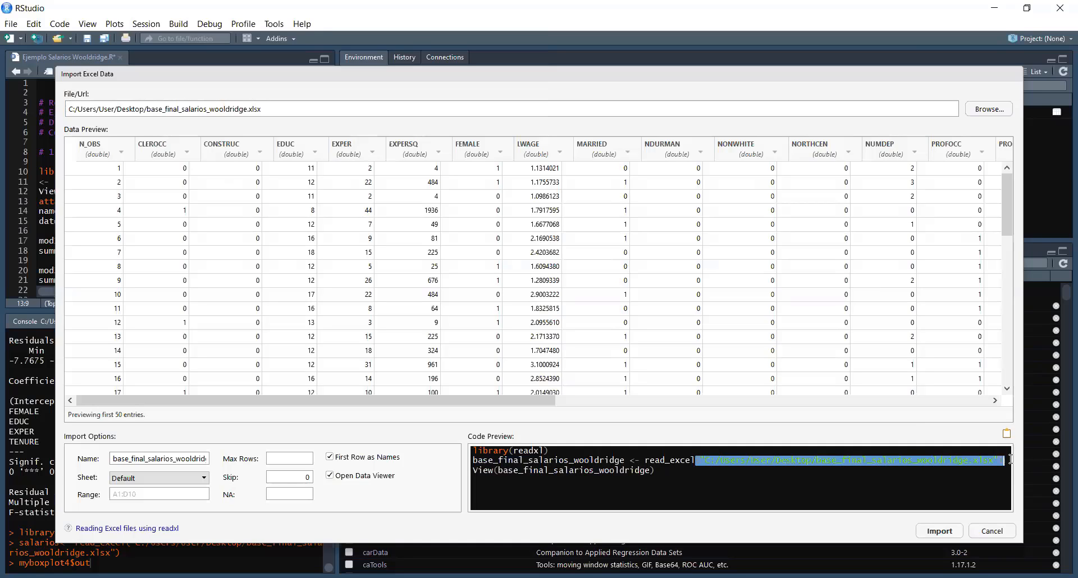
right_click(991, 463)
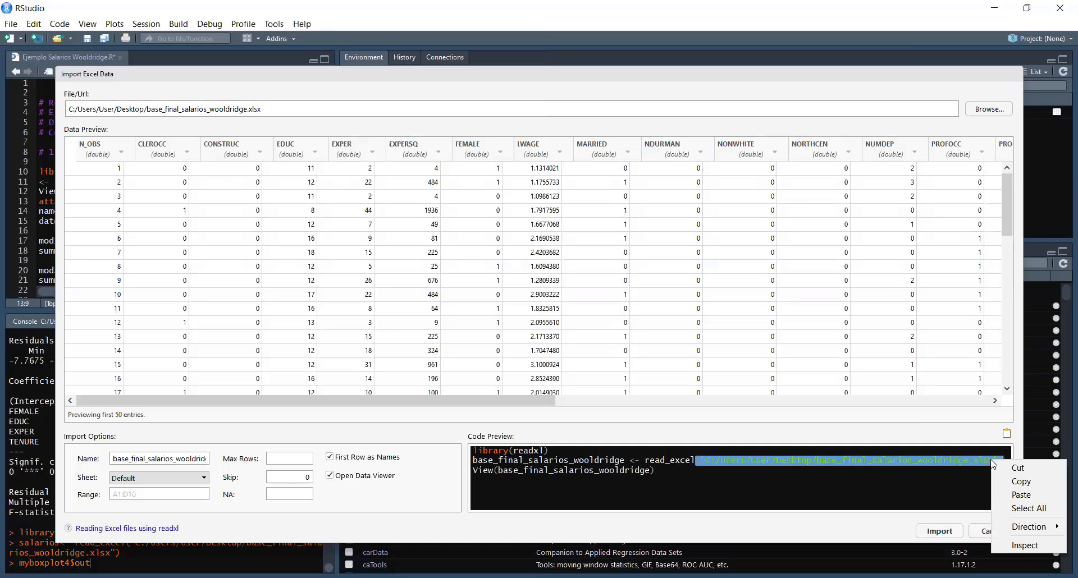
click(1020, 482)
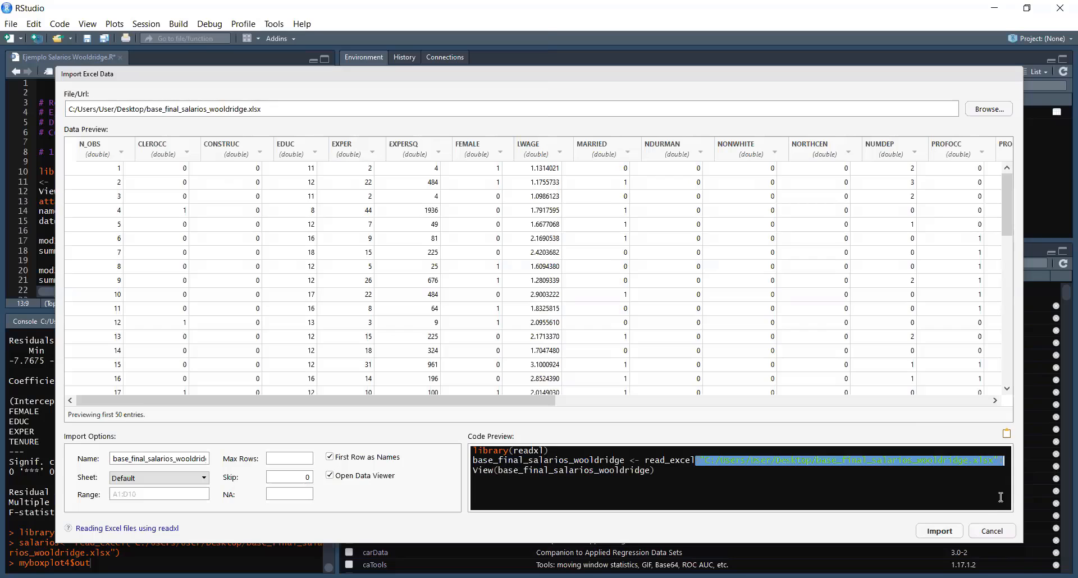
click(990, 531)
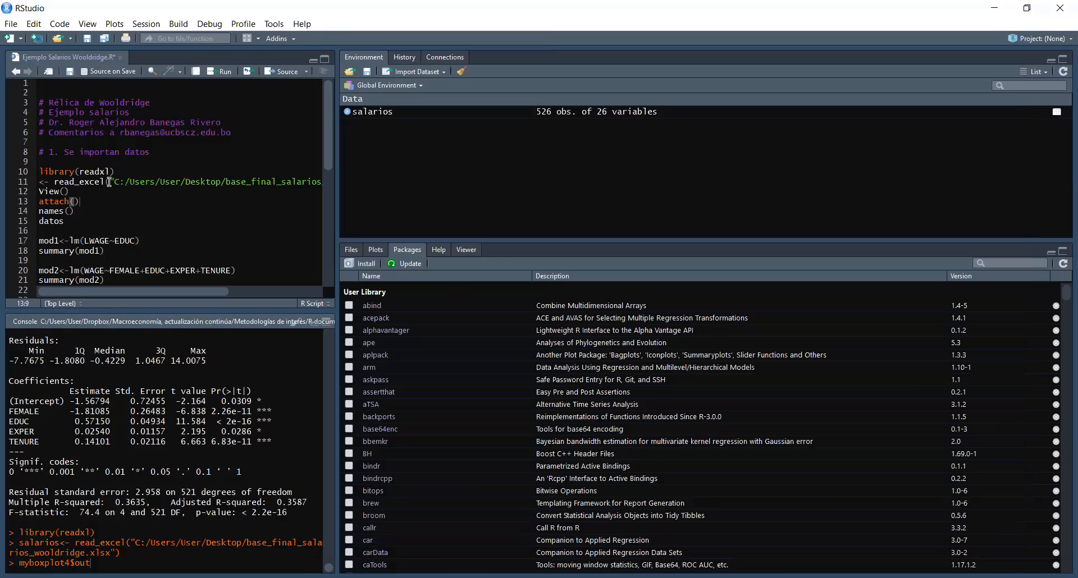
- Replace the argument of read_excel on line 11 of the script with the copied desktop file path
drag(109, 182, 336, 187)
key(BackSpace)
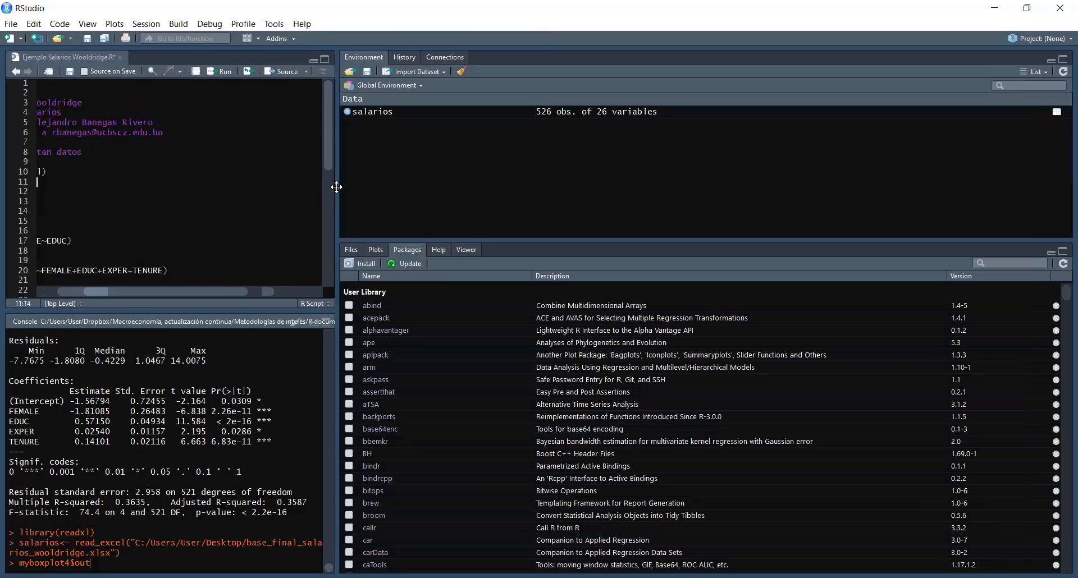
drag(245, 288, 90, 291)
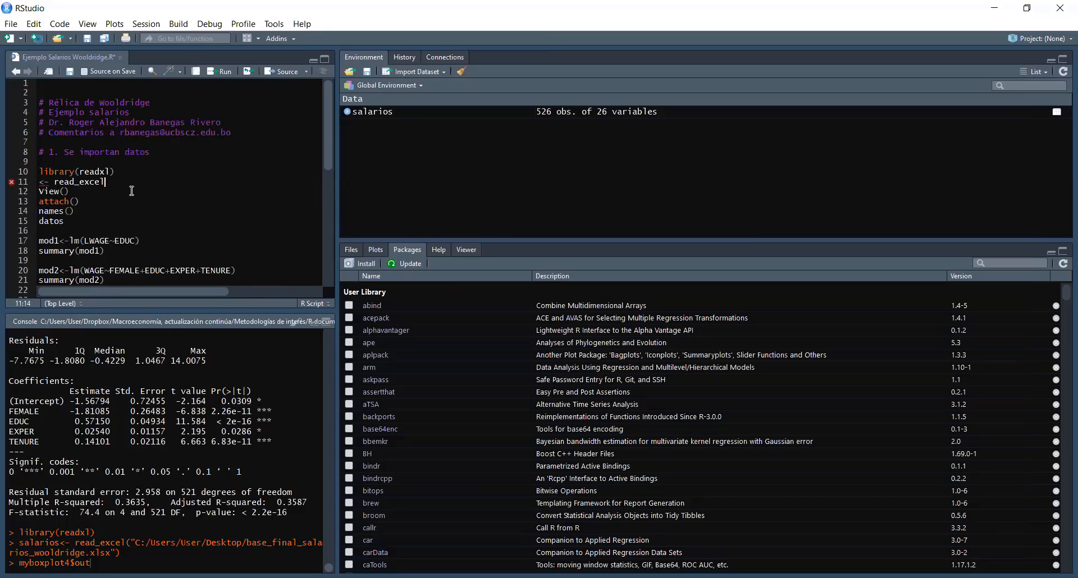
key(ctrl+v)
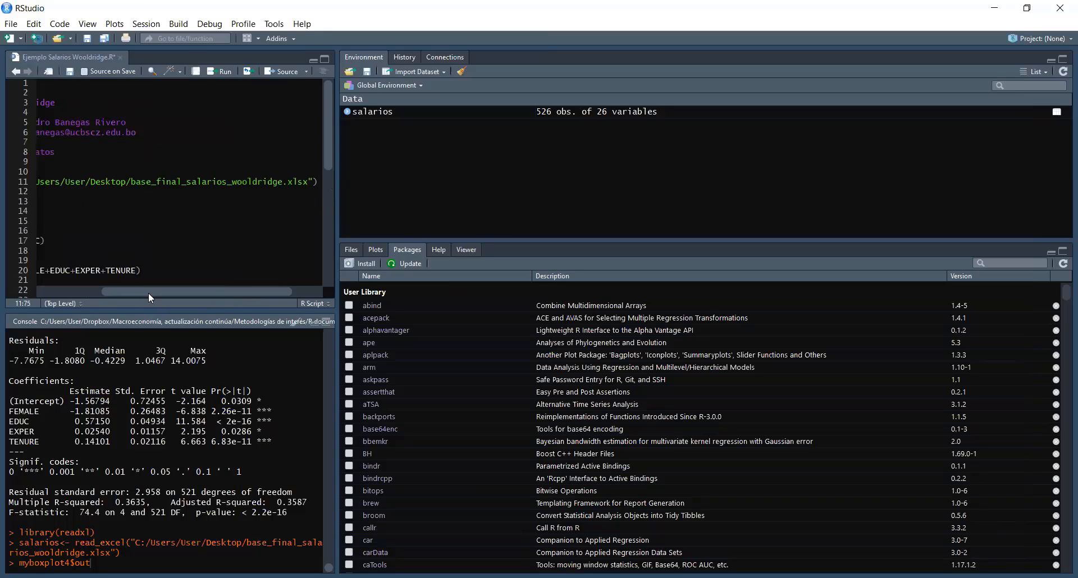
drag(148, 292, 2, 286)
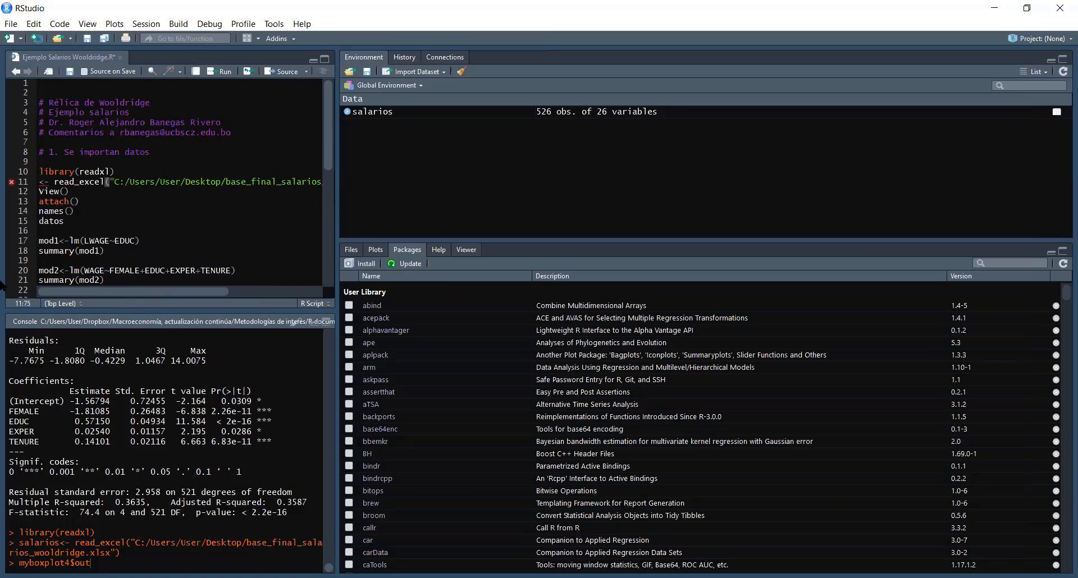
- Run the library(readxl) line and assign the read_excel import to an object named salarios
click(117, 170)
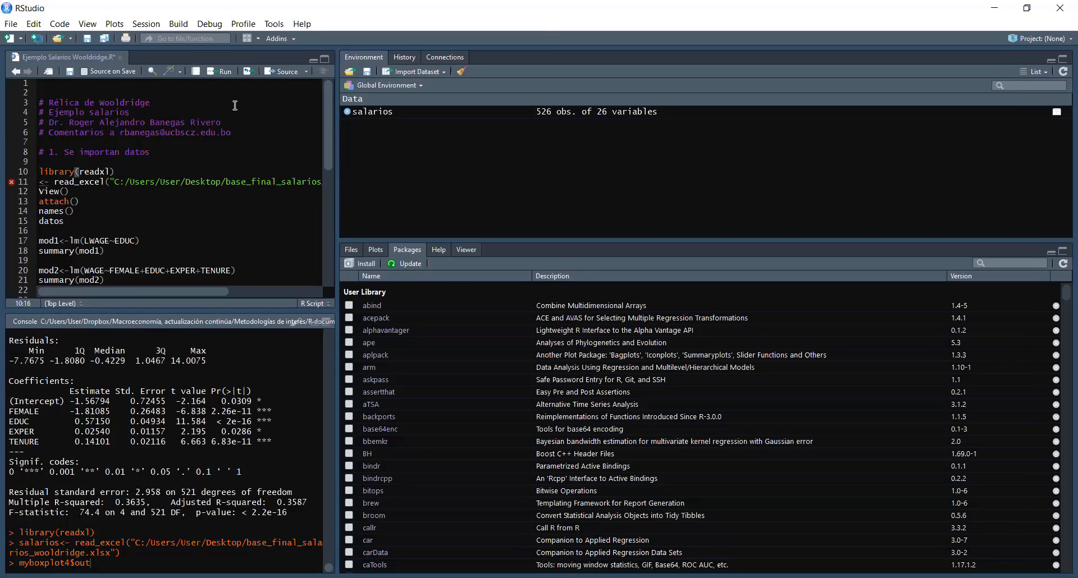
click(225, 72)
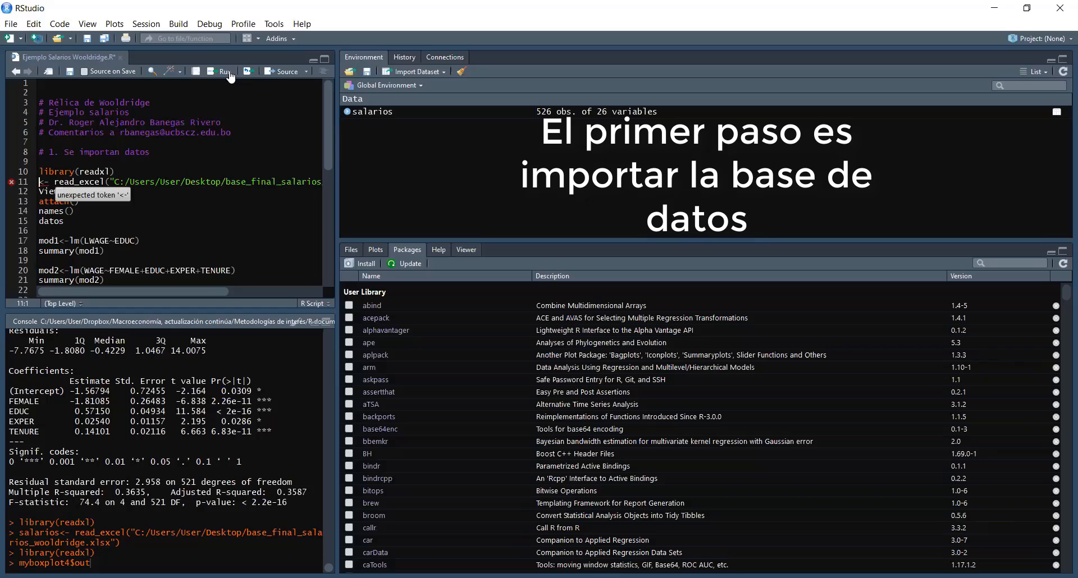
text(salar)
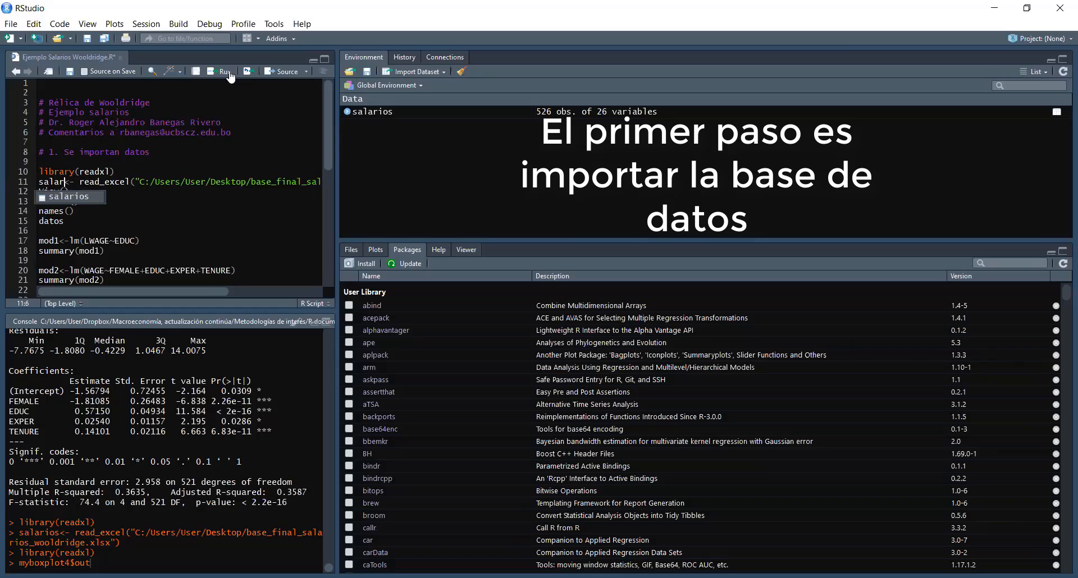
text(ios)
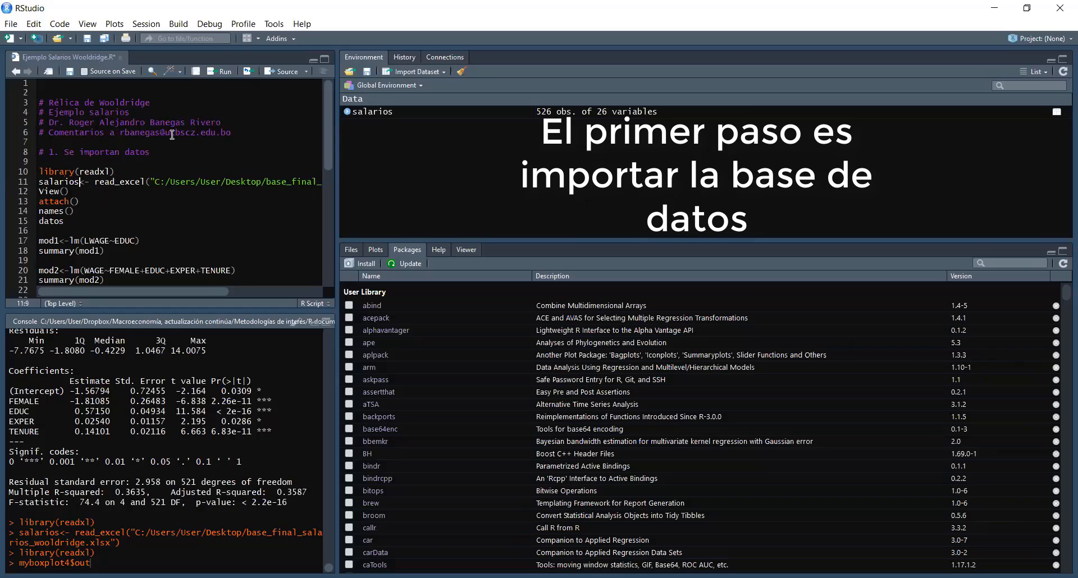
- Review the salarios assignment, the read_excel function and the full file path, and run the import line
drag(79, 183, 59, 183)
click(62, 183)
drag(80, 183, 144, 182)
drag(176, 291, 284, 291)
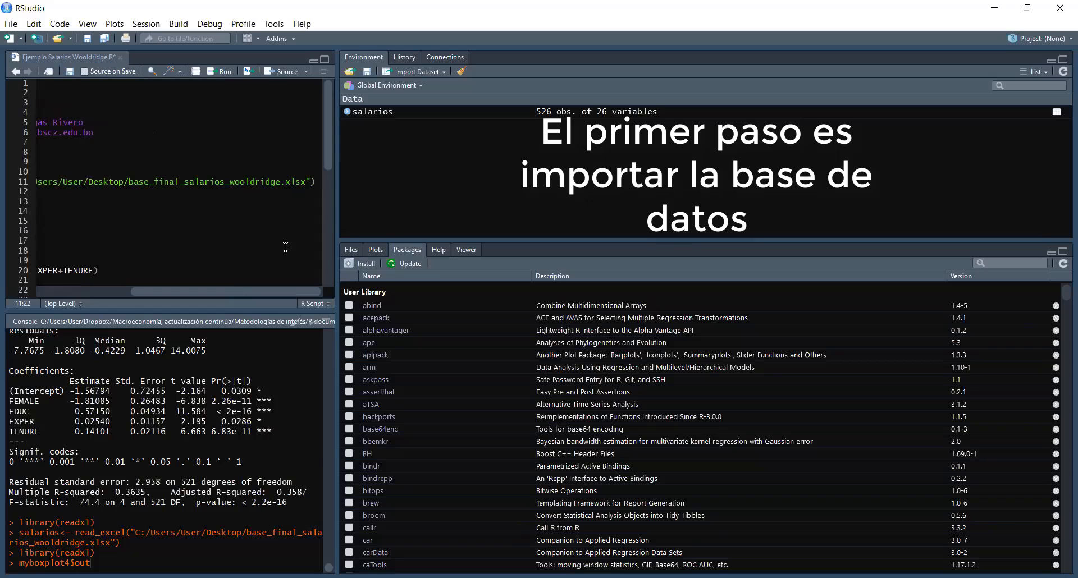
drag(285, 294, 70, 286)
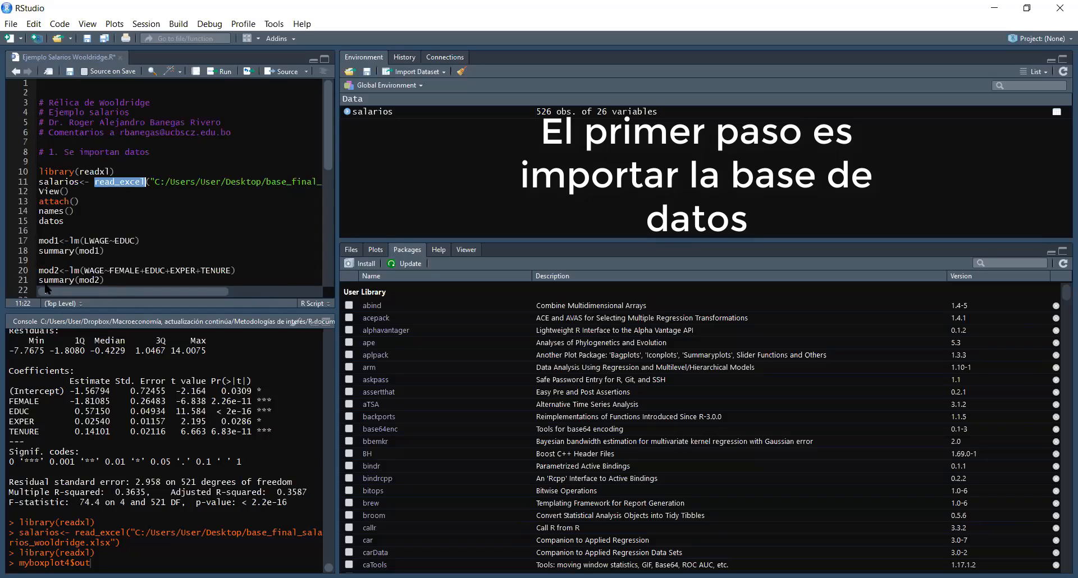
click(205, 195)
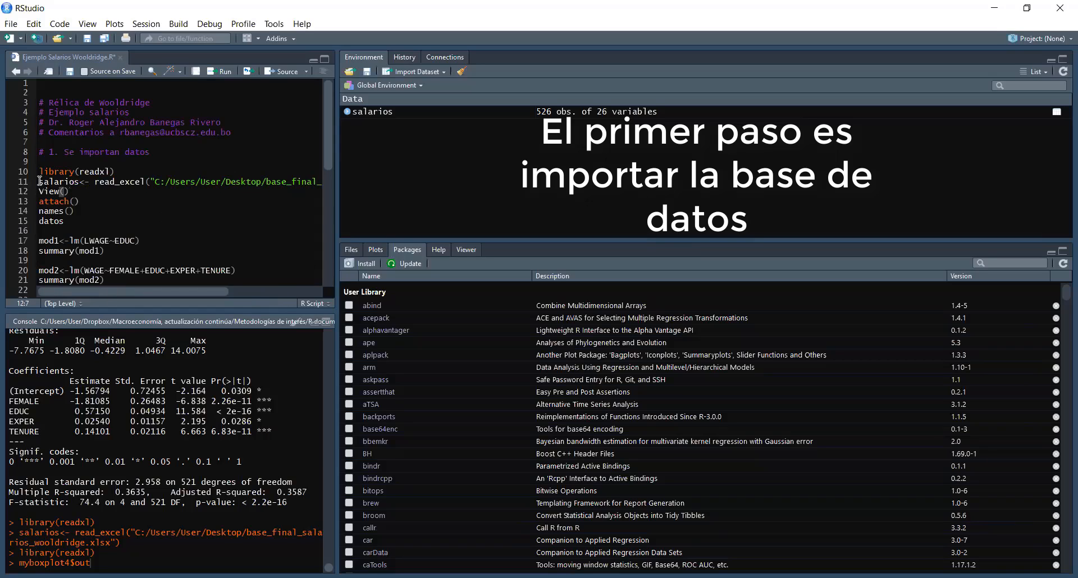
click(143, 182)
mouse_move(143, 182)
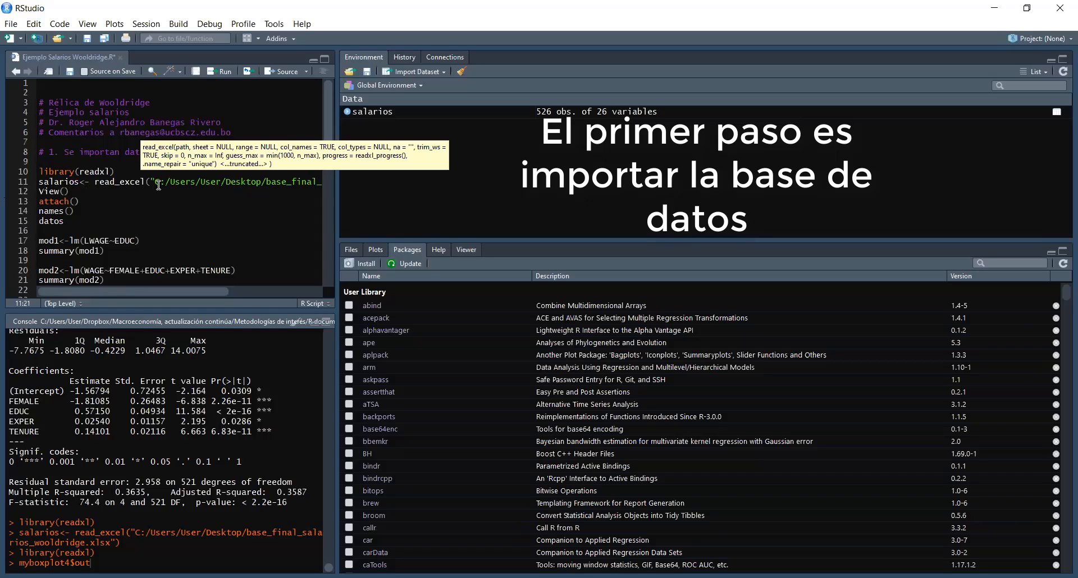
click(224, 74)
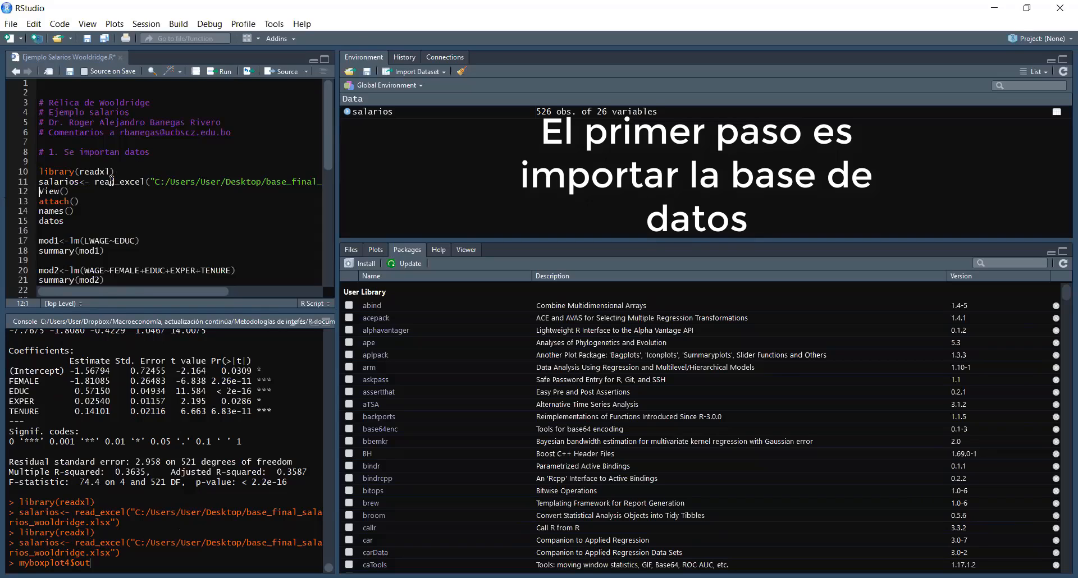
- Fill in salarios as the argument of the View call and run that line
double_click(54, 192)
click(65, 191)
text(salario)
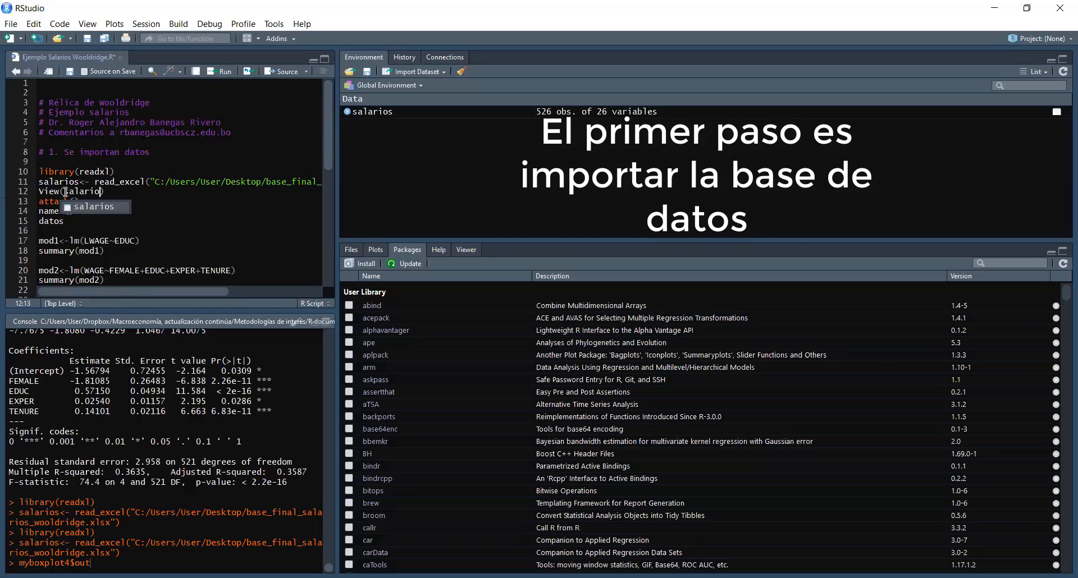
text(s)
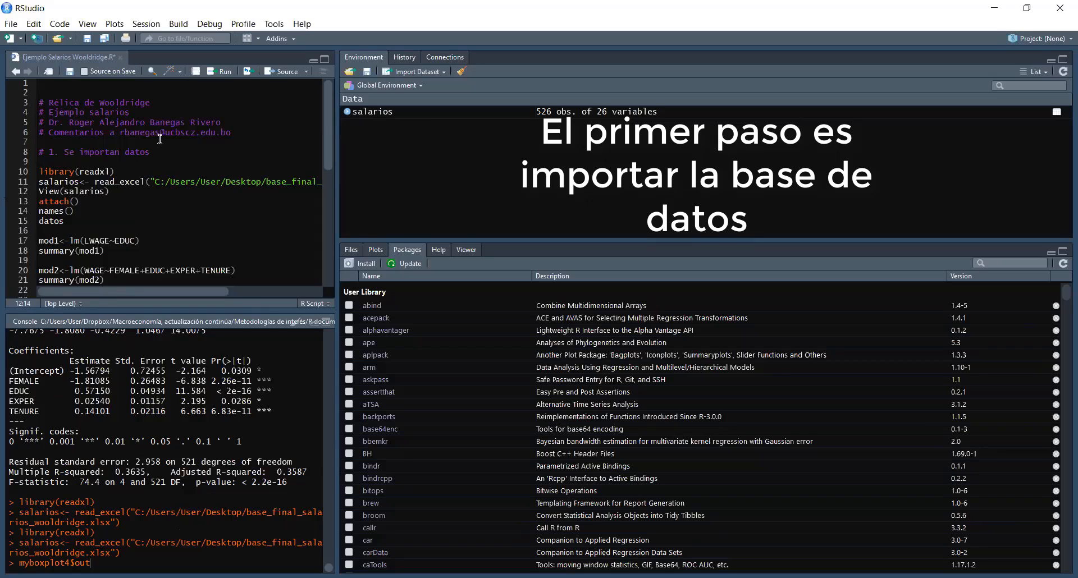
click(228, 72)
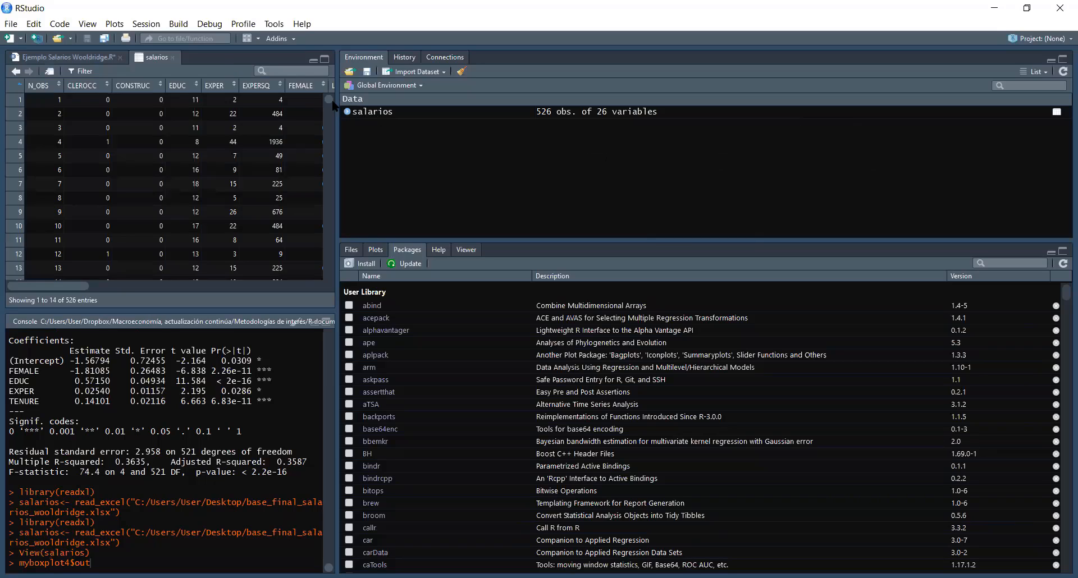
- Browse through the observations in the salarios data table
drag(330, 100, 331, 162)
drag(329, 159, 328, 164)
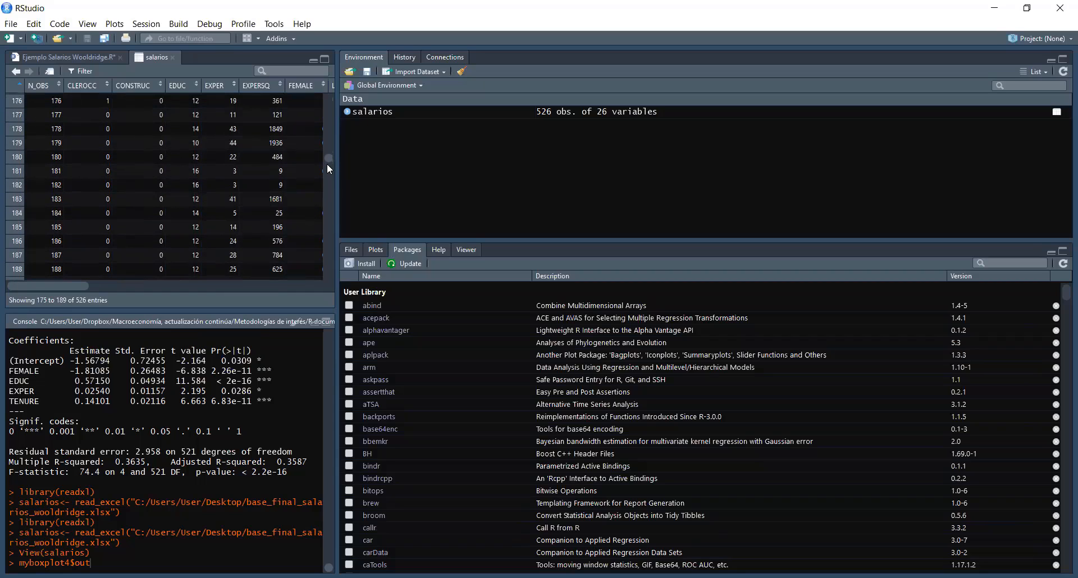
drag(328, 156, 330, 178)
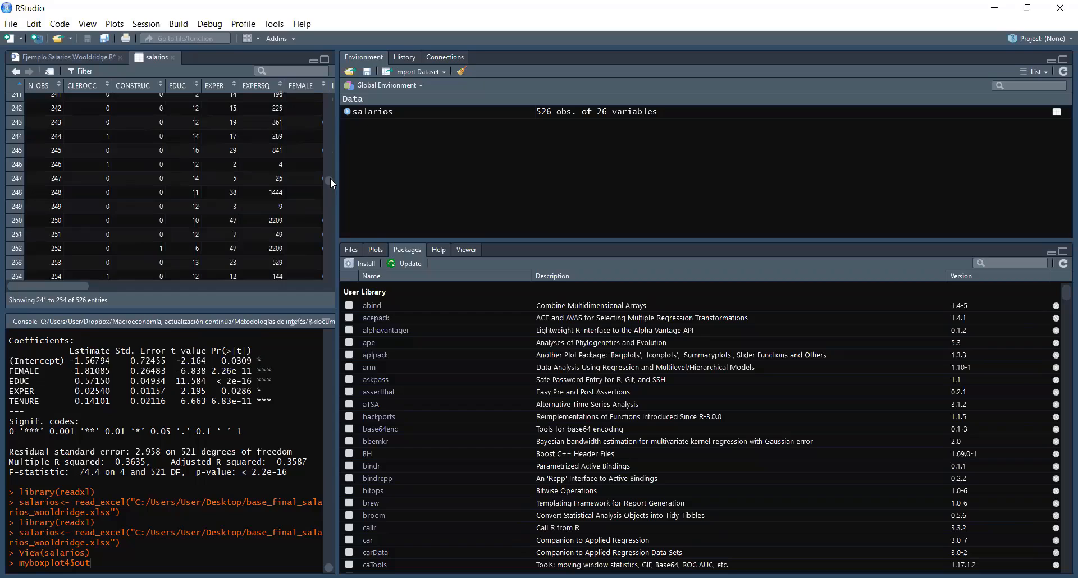
drag(71, 284, 17, 297)
- Return to the script and save it, and run attach with salarios as its argument
click(65, 55)
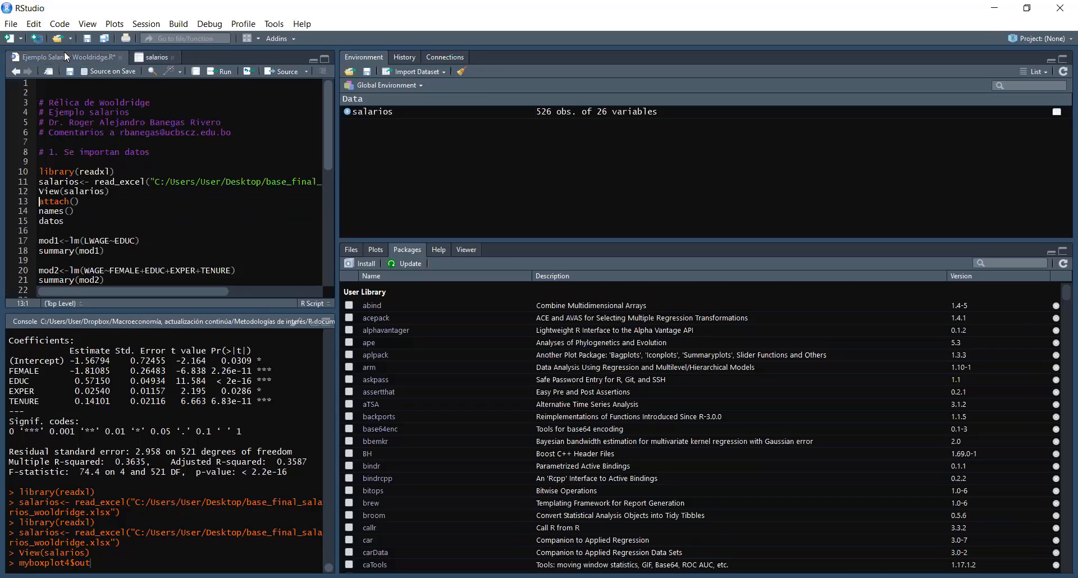
click(69, 71)
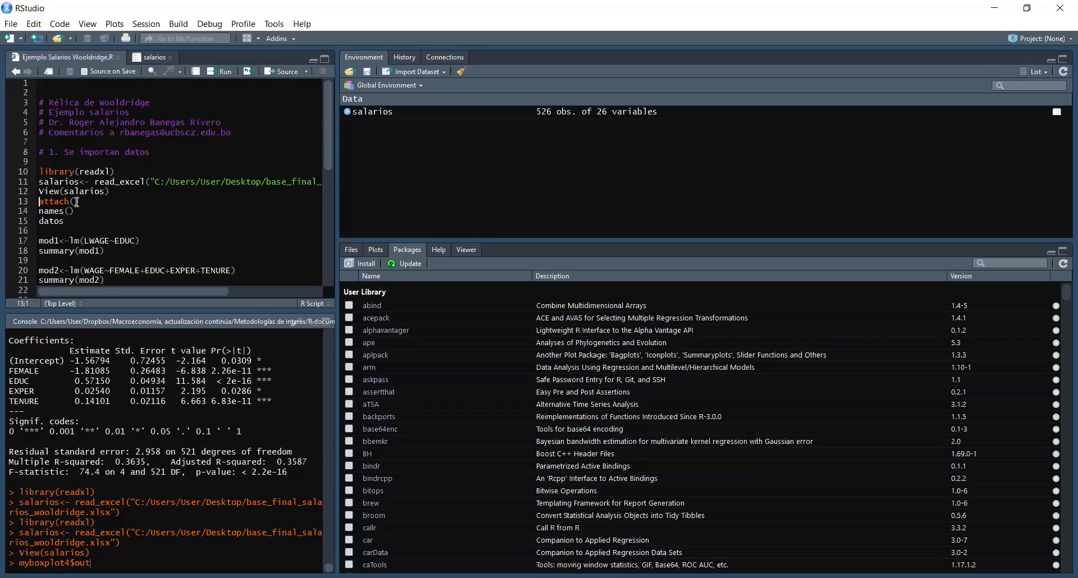
text(salarios)
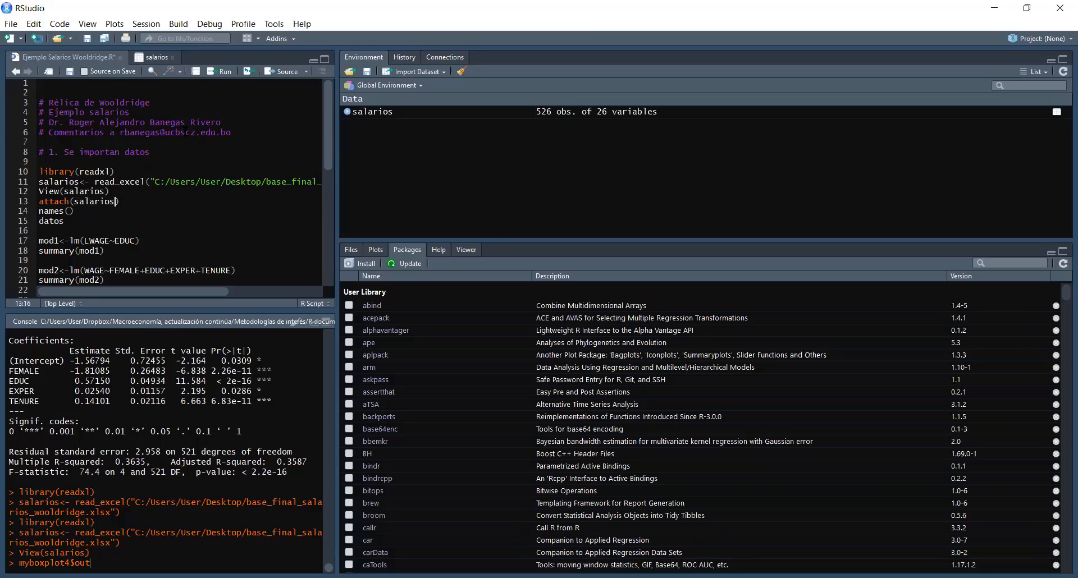
click(225, 71)
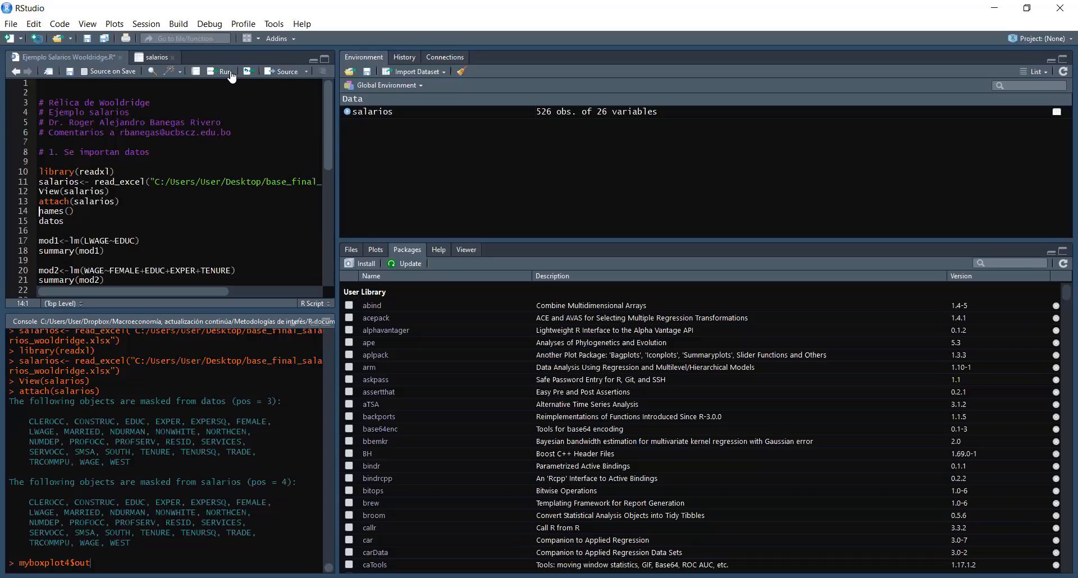
- Fill in salarios as the argument of names, delete the leftover datos line, and run names(salarios)
click(69, 212)
text(salarios)
click(70, 211)
drag(67, 221, 39, 222)
key(BackSpace)
click(122, 211)
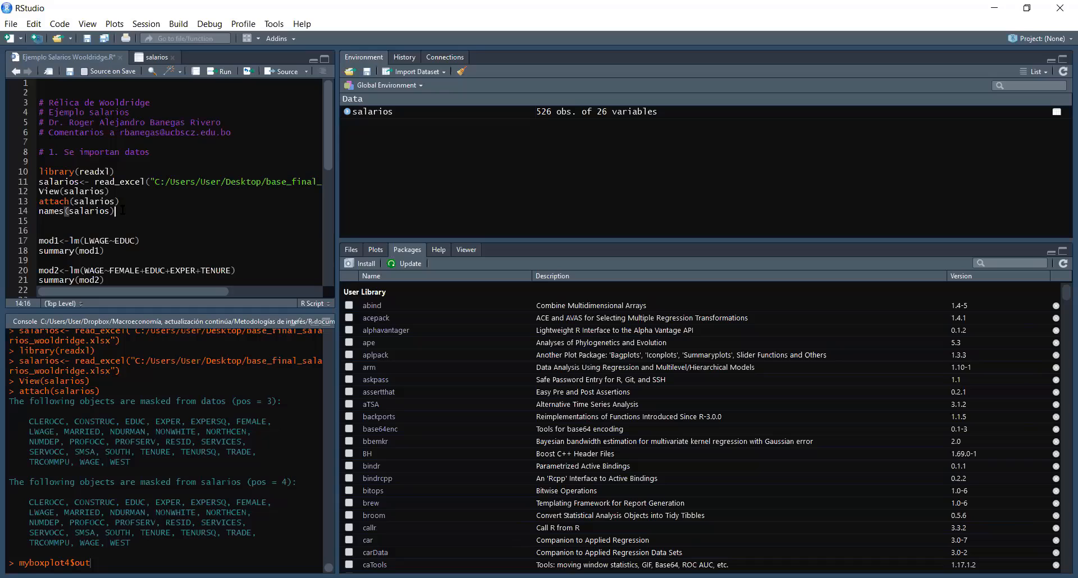
click(224, 72)
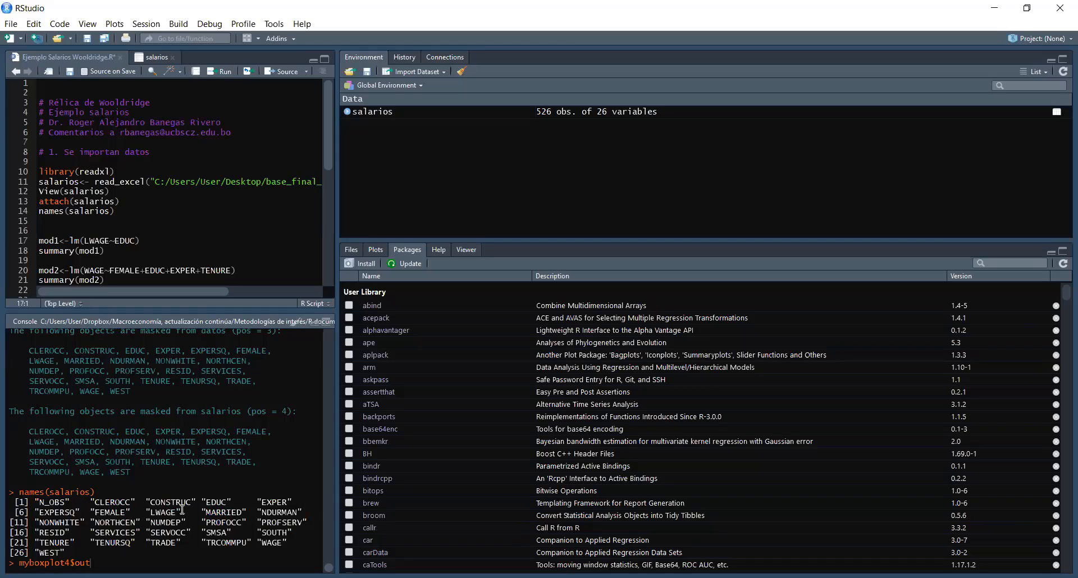
- Highlight LWAGE, WAGE, FEMALE, EDUC, EXPER and TENURE in the console's variable list to examine the regression variables
drag(182, 511, 147, 511)
drag(147, 512, 144, 512)
drag(283, 543, 260, 543)
drag(130, 512, 92, 513)
click(224, 504)
double_click(224, 504)
click(271, 501)
double_click(271, 502)
drag(72, 542, 34, 543)
click(62, 231)
key(BackSpace)
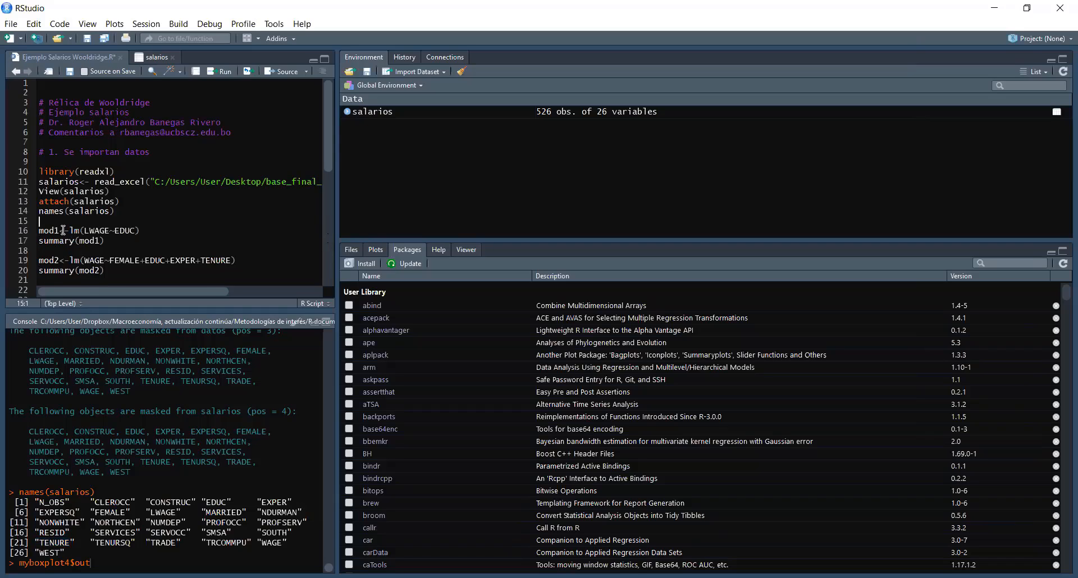
key(Return)
key(Return)
key(Up)
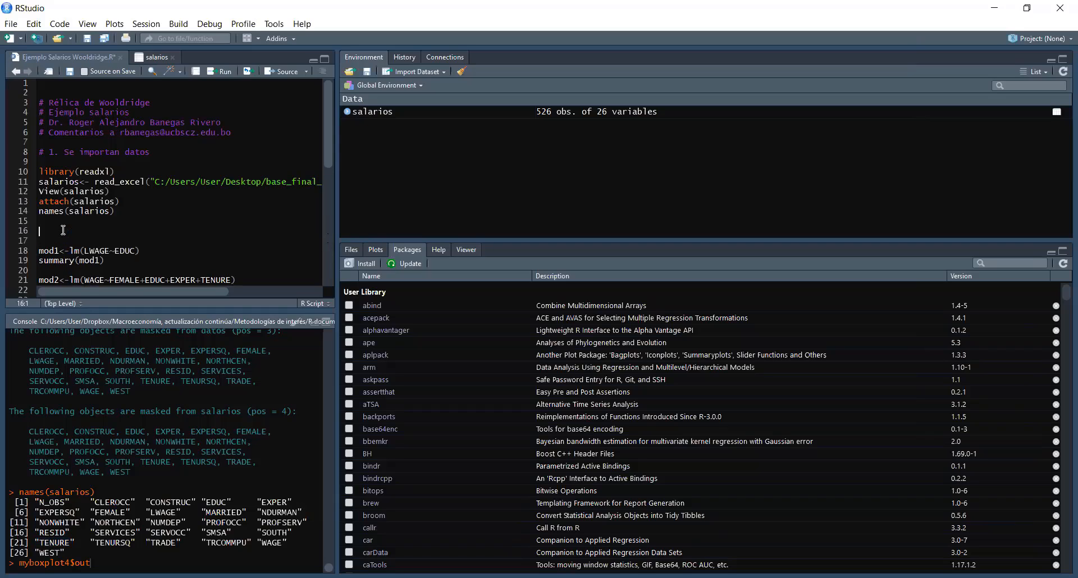
key(BackSpace)
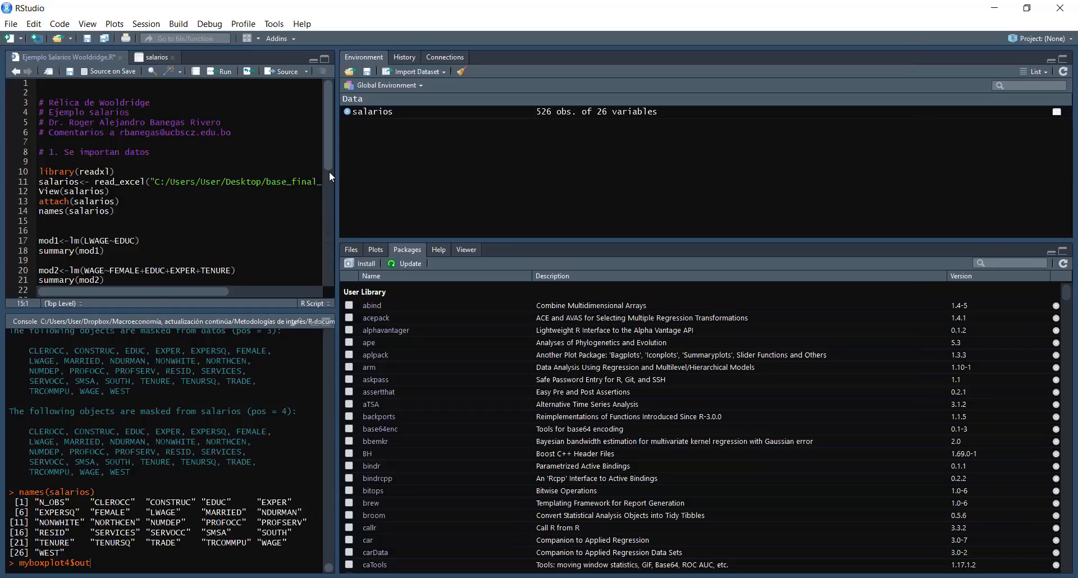
- Select the regression code in the script from the mod1 line through summary(mod3)
drag(329, 164, 322, 200)
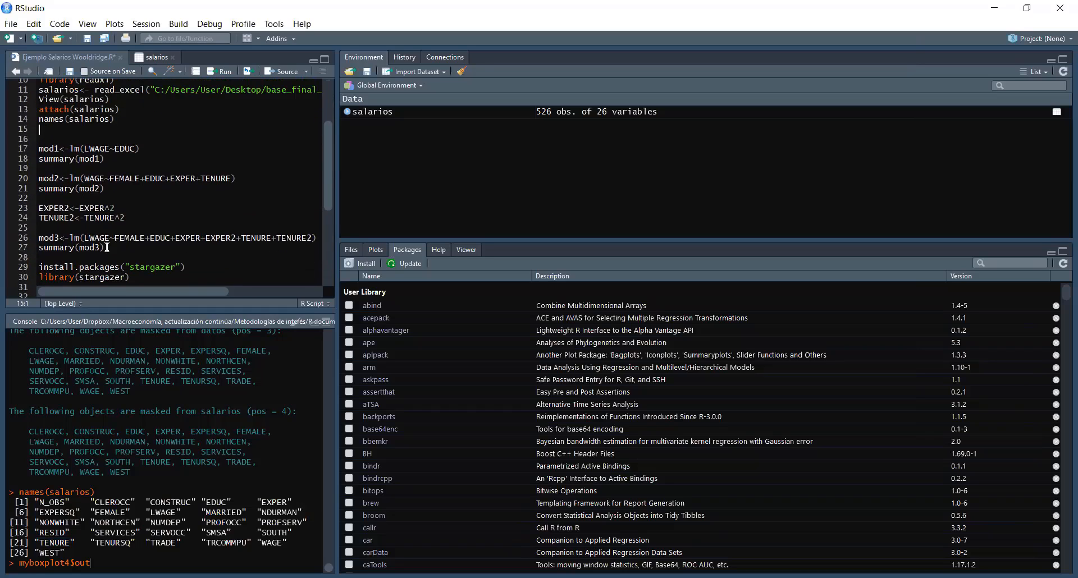
drag(107, 247, 26, 148)
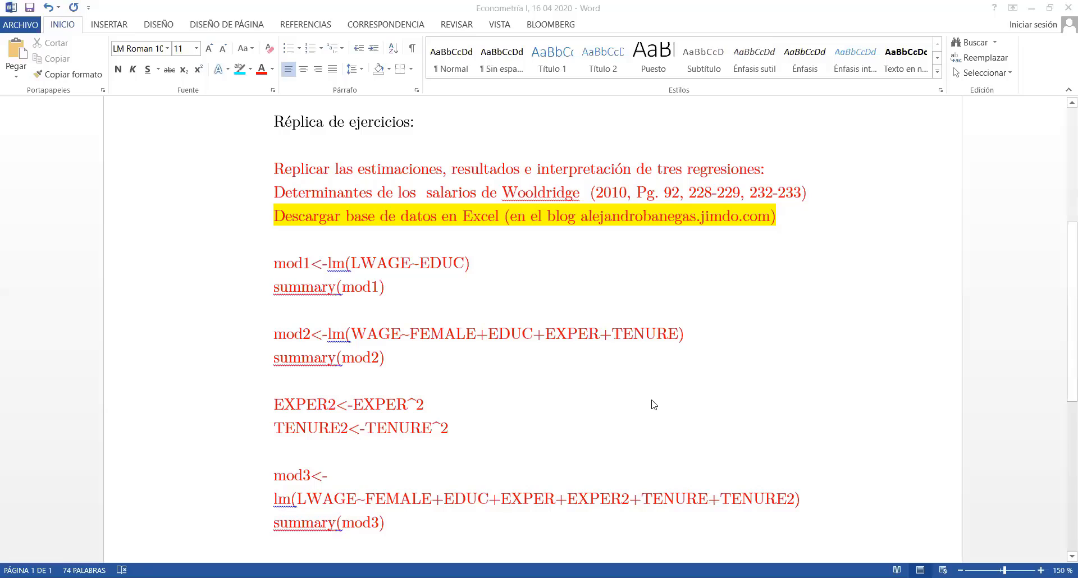
- In the Word document, add the line "Estimaciones en lenguaje de programación R" above the mod1 code, followed by a blank line
click(451, 241)
key(Return)
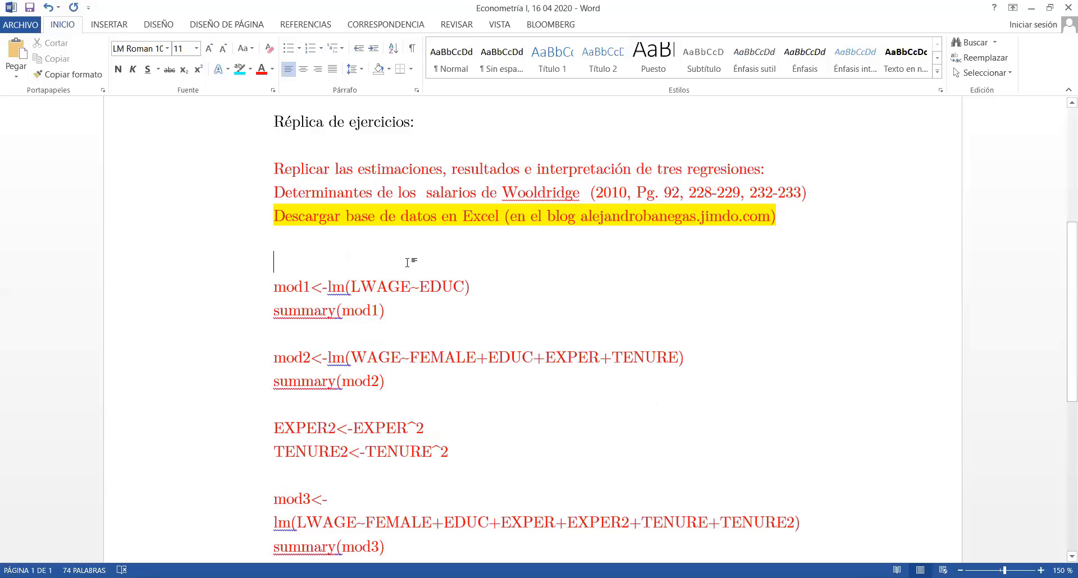
text(Esti)
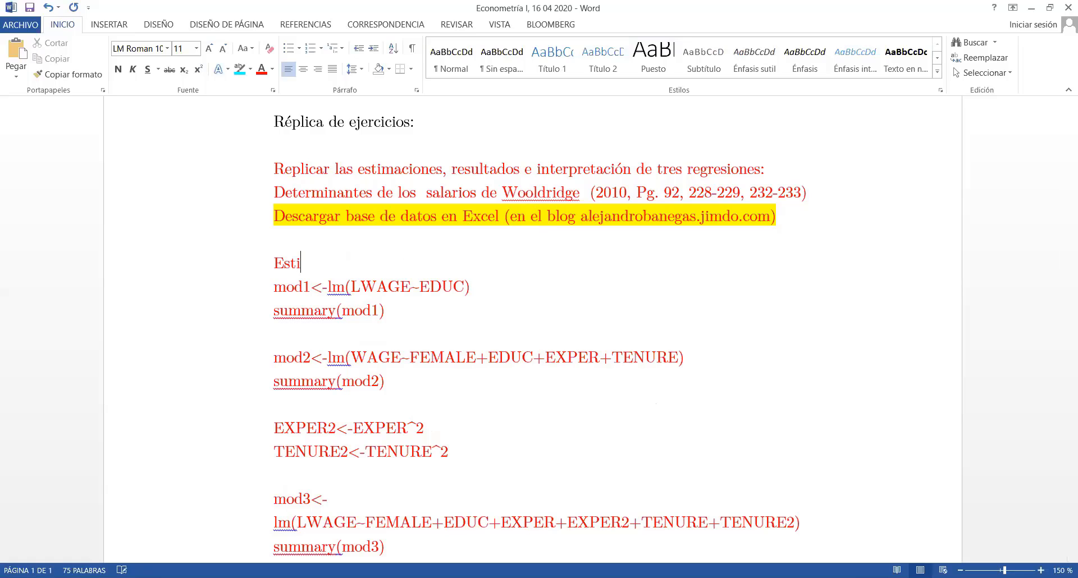
text(maciones en R)
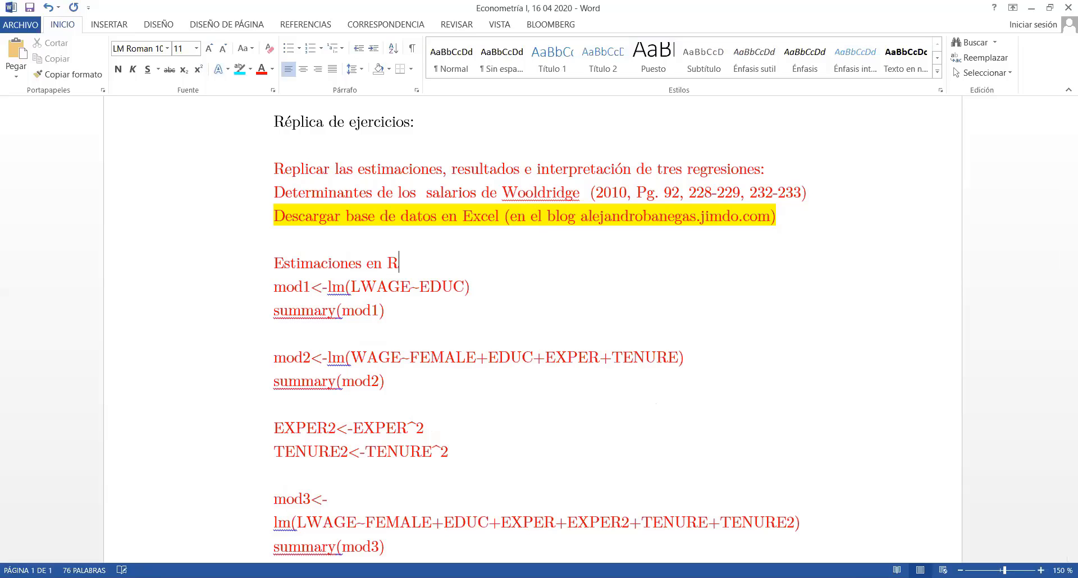
key(BackSpace)
text(lenguaje de p)
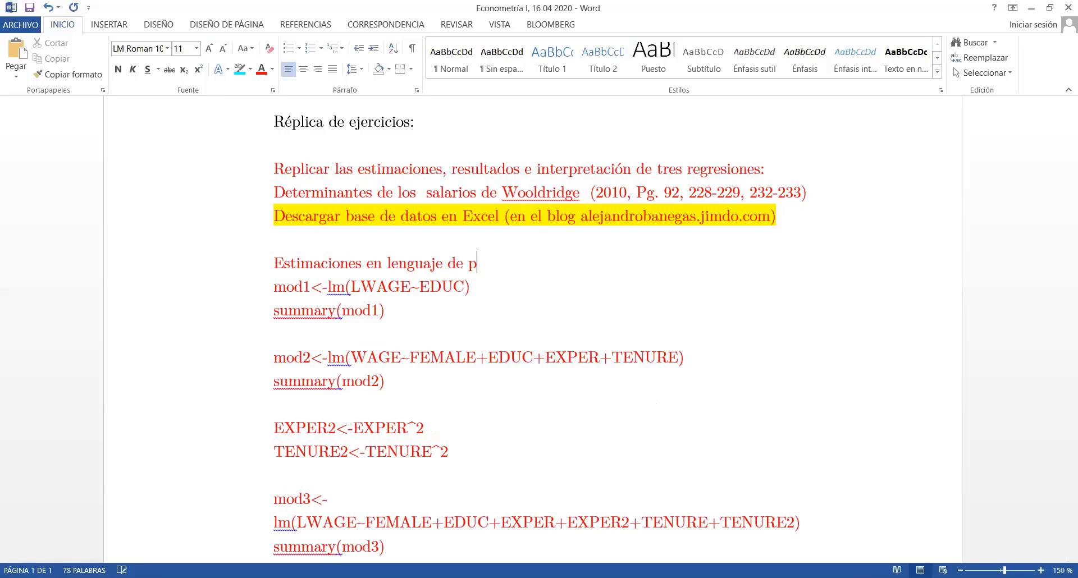
text(rogramación )
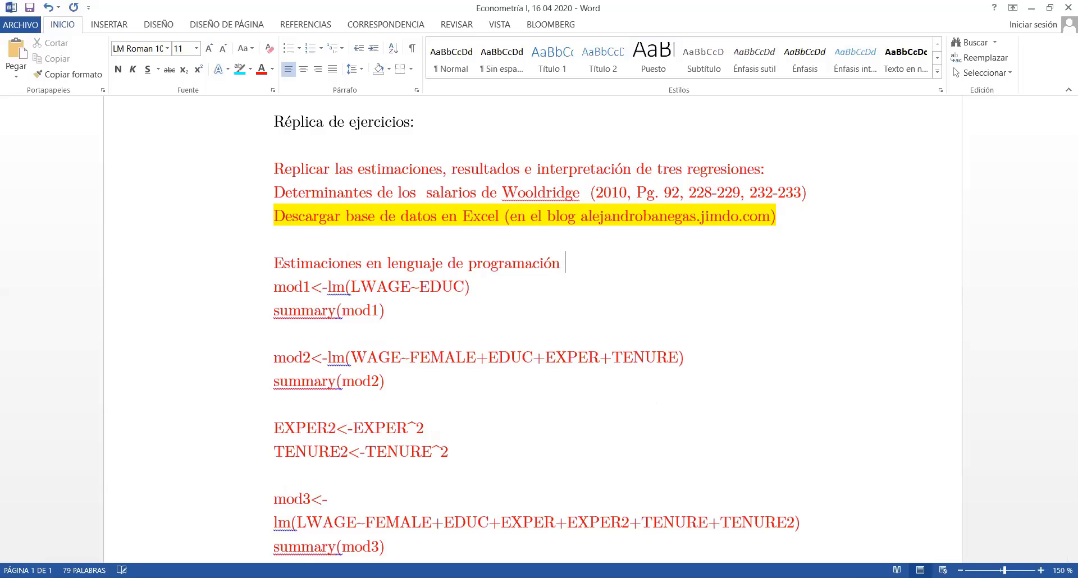
text(R)
key(Return)
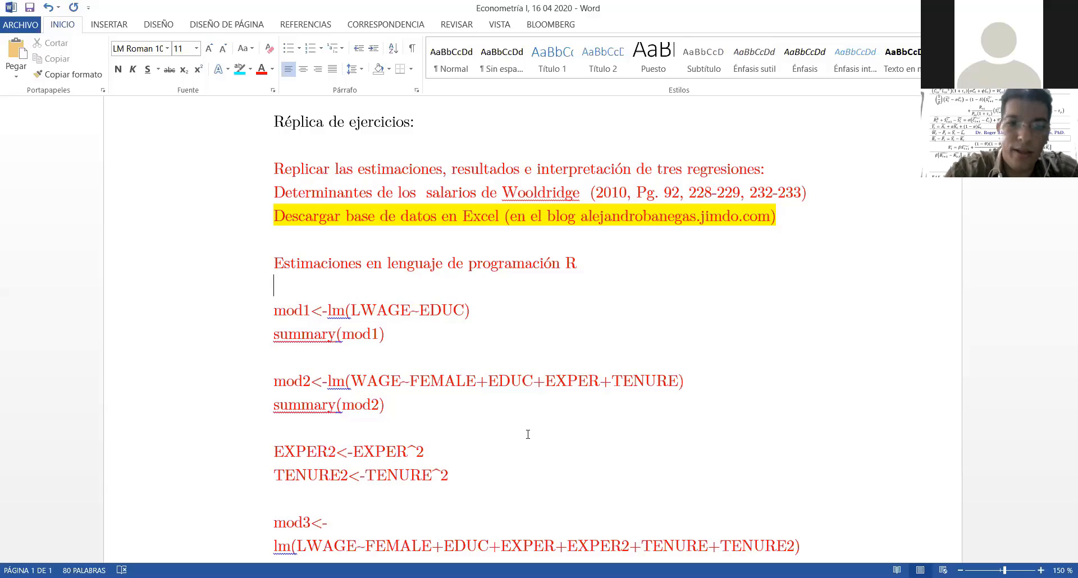
- Change the font colour of the mod1 and summary(mod1) lines to black
click(355, 332)
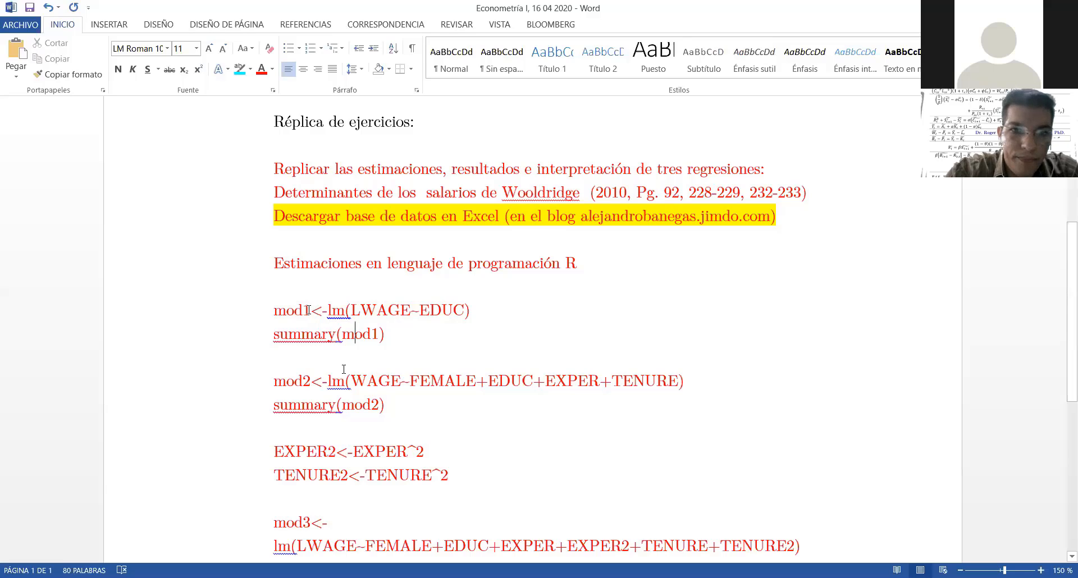
drag(310, 310, 274, 310)
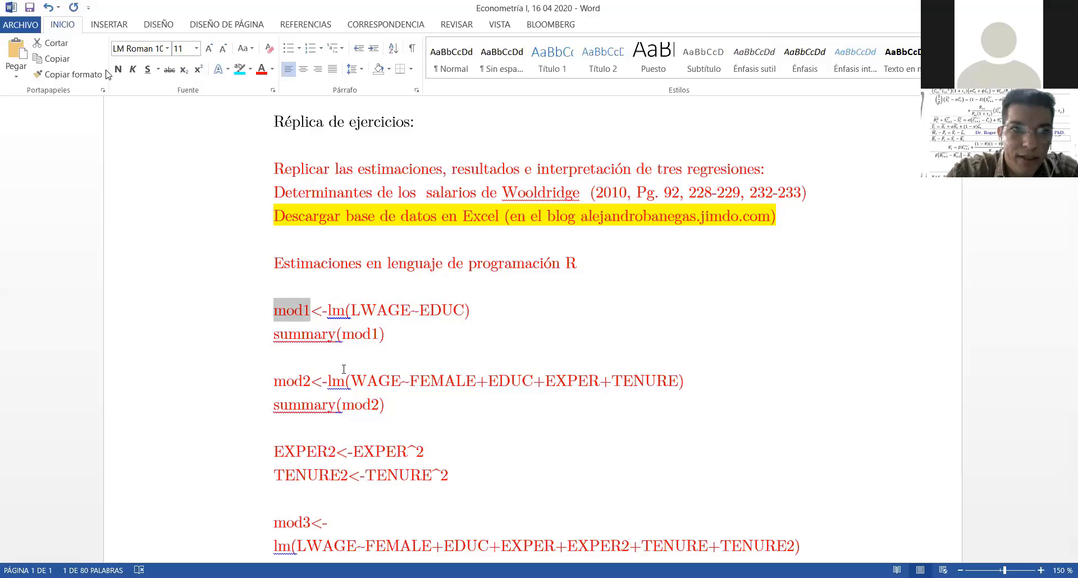
click(508, 481)
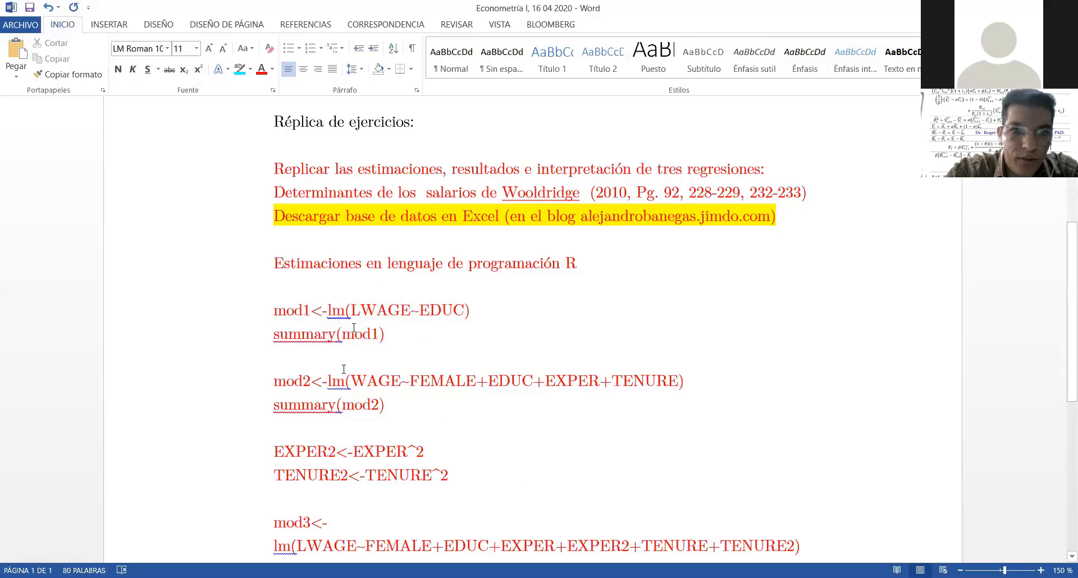
drag(393, 335, 275, 309)
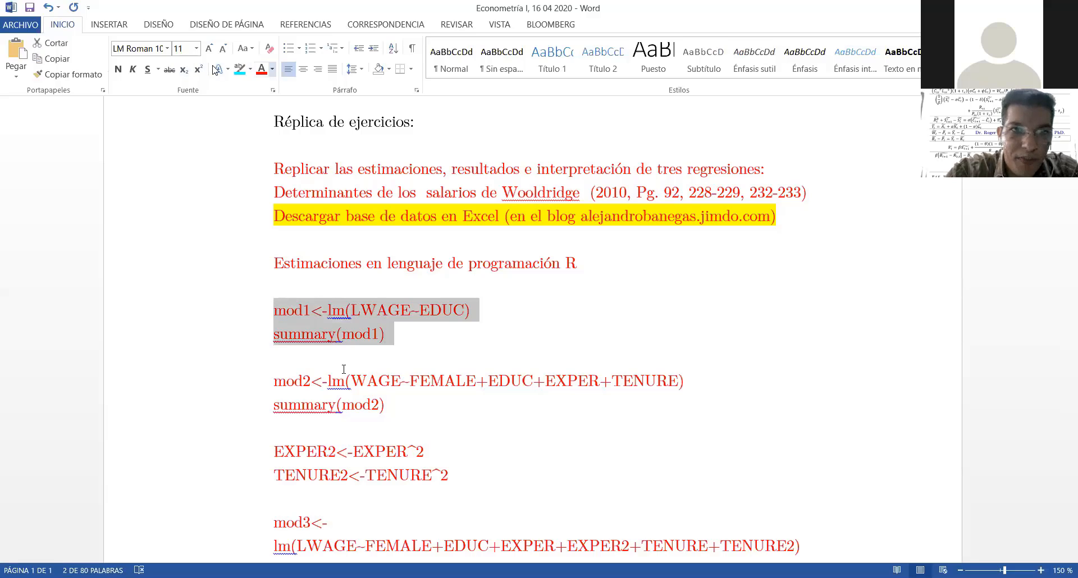
click(272, 69)
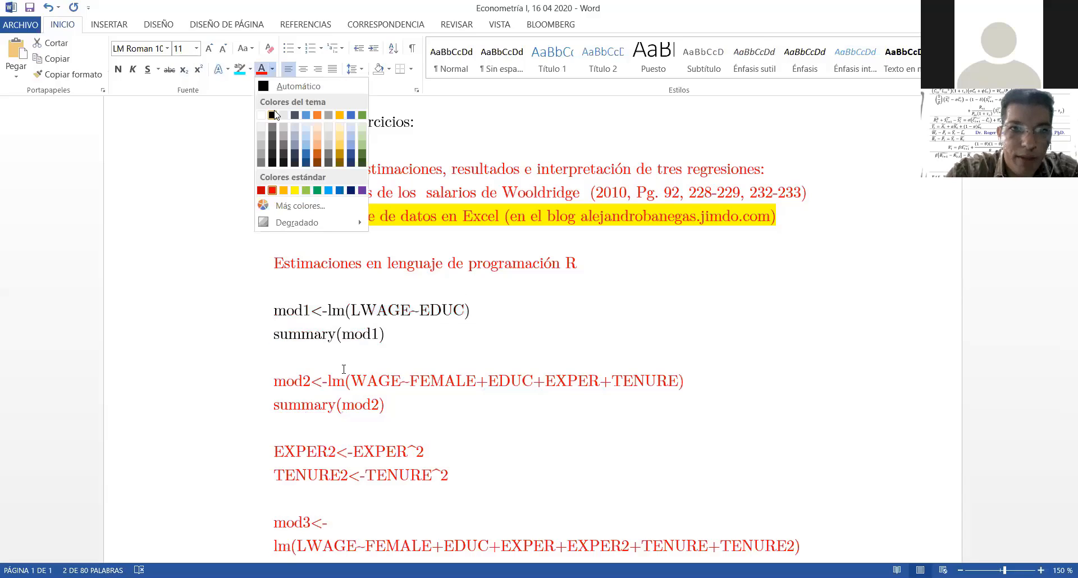
click(275, 115)
click(320, 309)
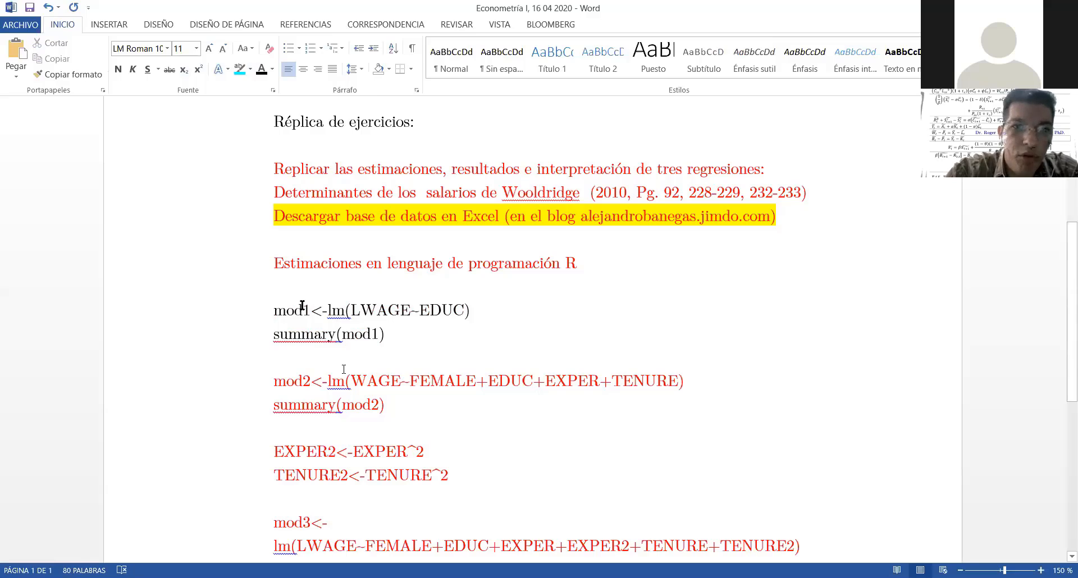
- Colour the lm function name in the mod1 line dark blue
drag(302, 309, 274, 312)
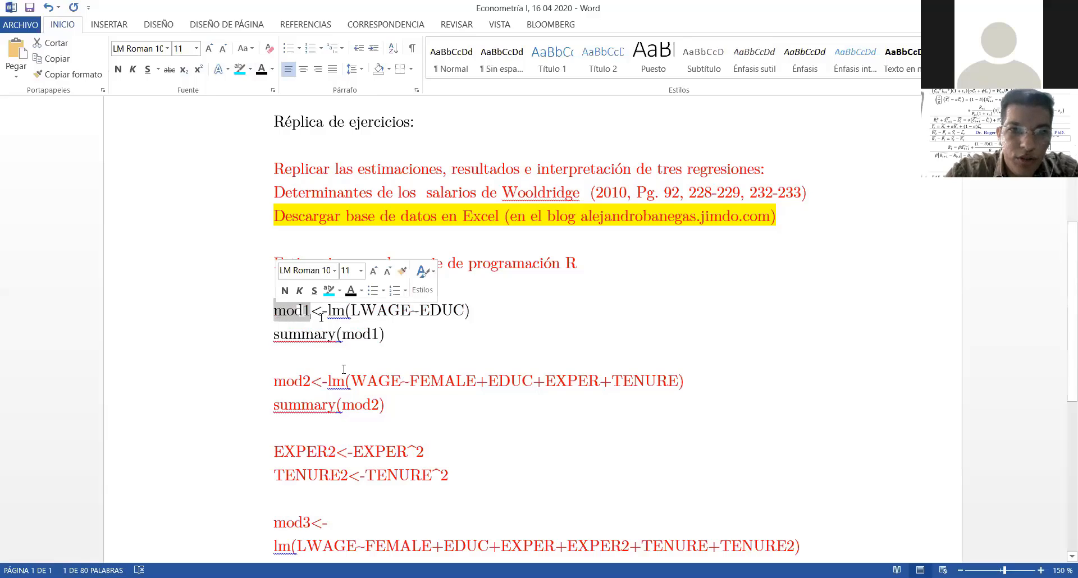
drag(345, 312, 328, 312)
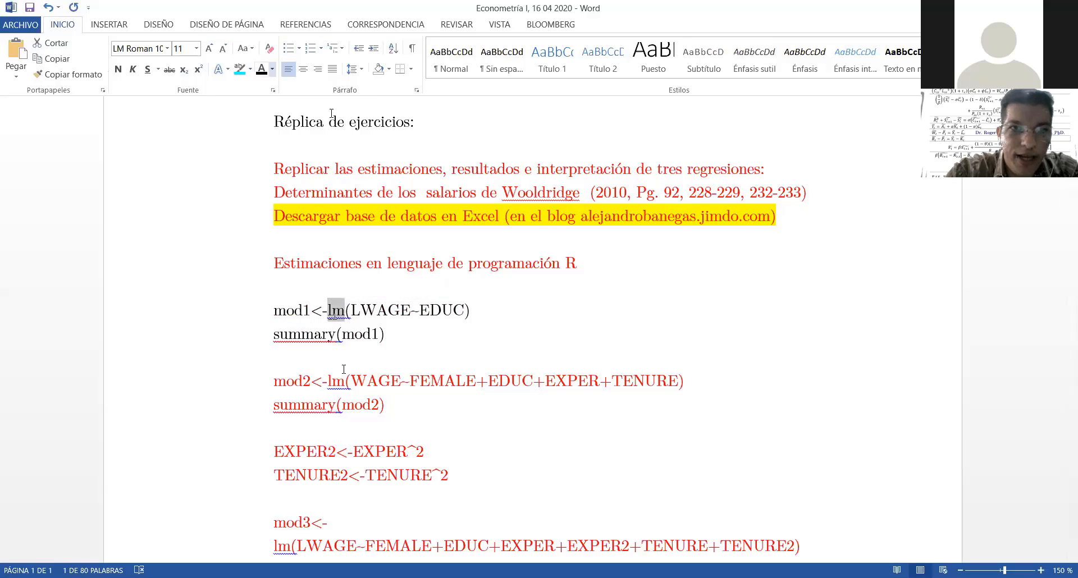
click(272, 69)
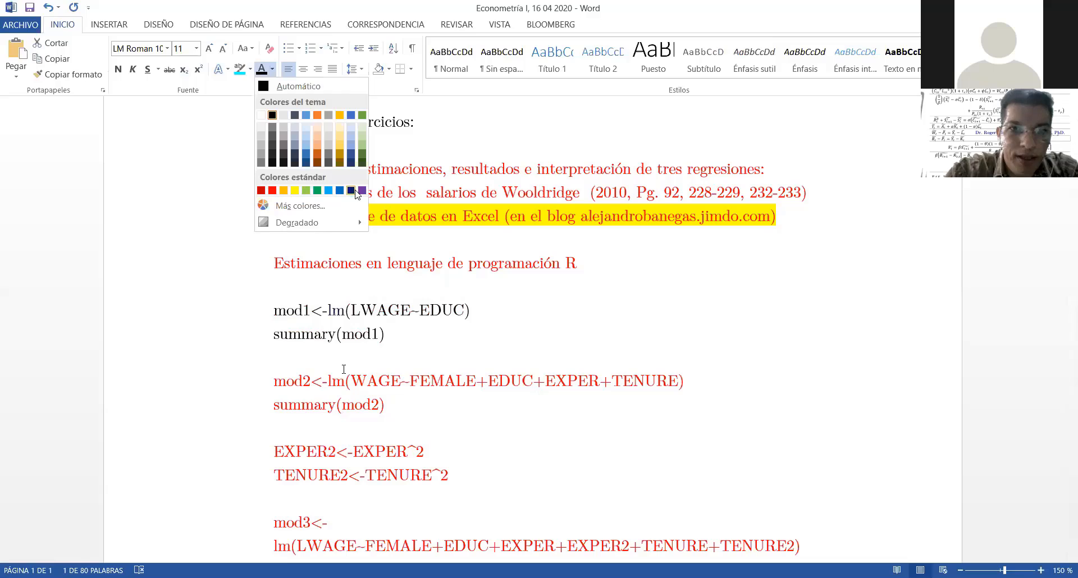
click(352, 192)
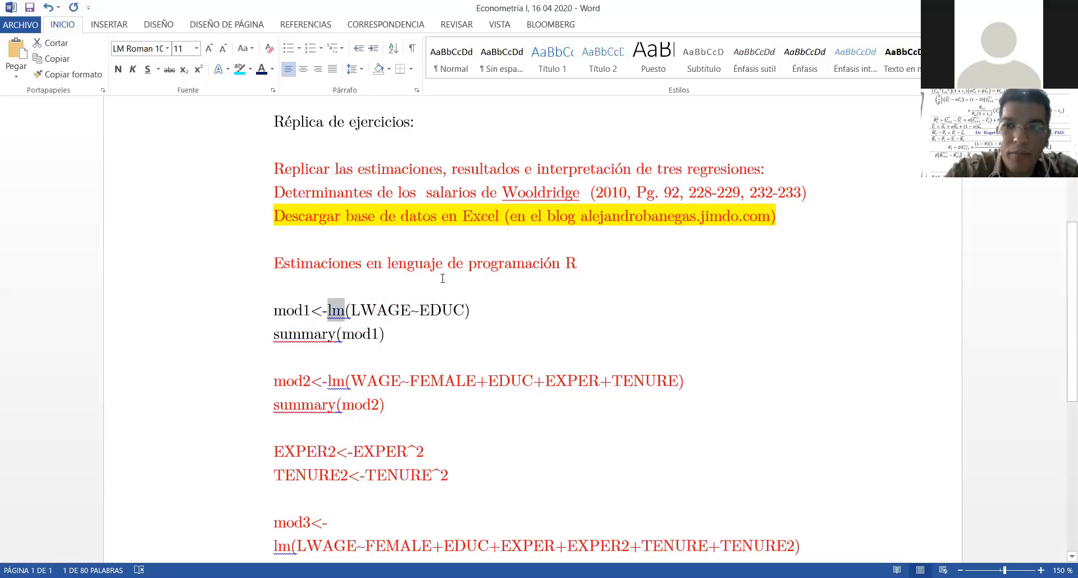
- Colour the <- assignment operator in the mod1 line red
click(327, 309)
drag(327, 310, 310, 310)
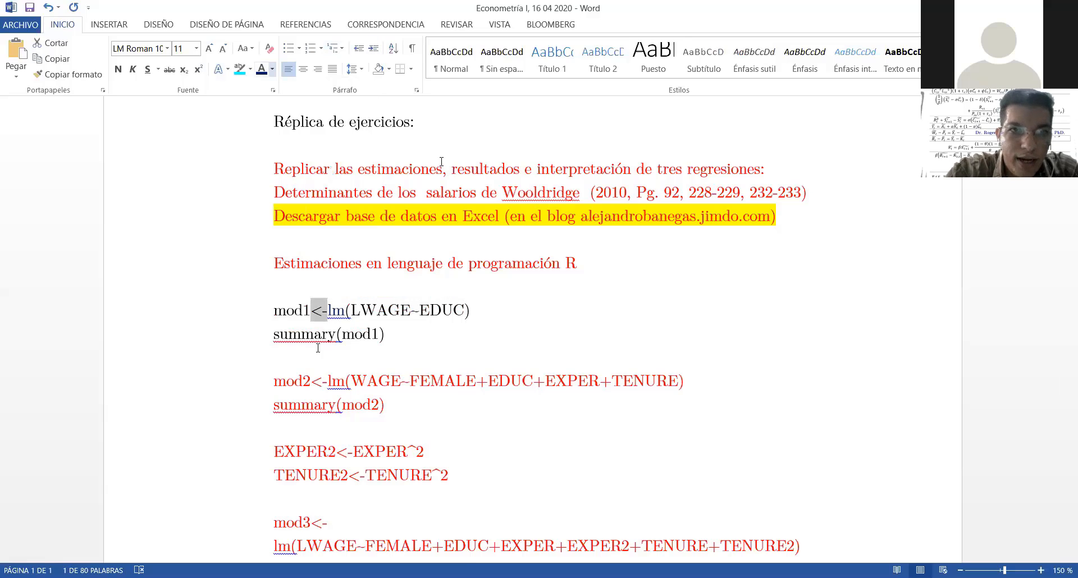
click(272, 69)
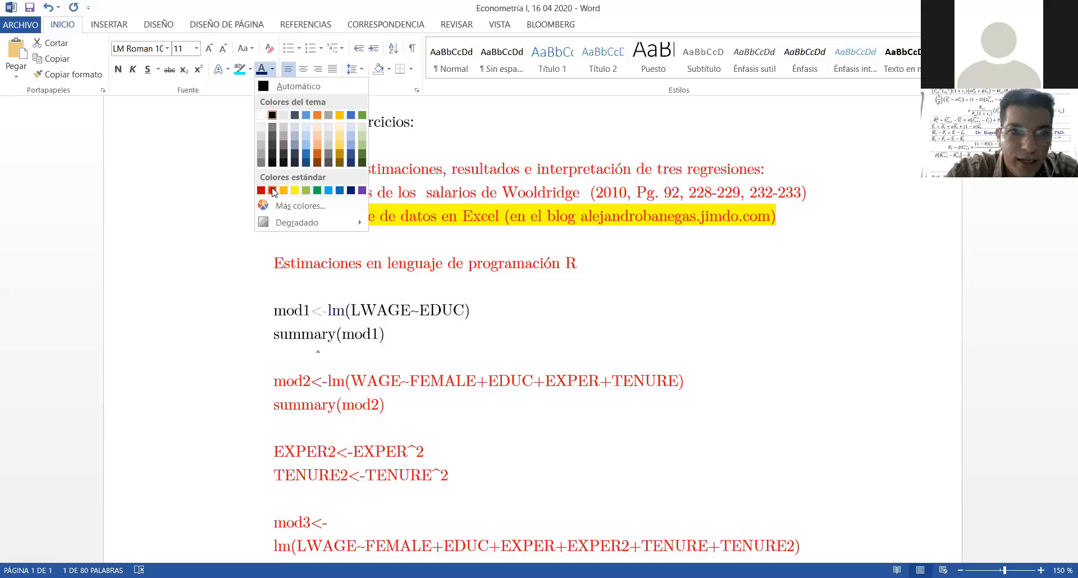
click(273, 191)
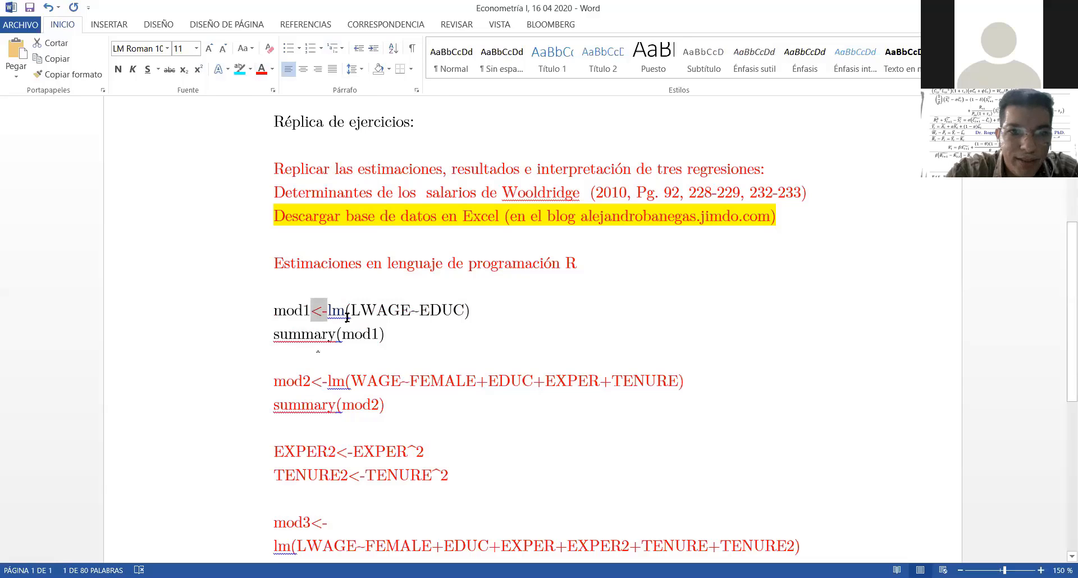
- Make LWAGE bold in the mod1 formula
click(345, 312)
drag(345, 312, 327, 312)
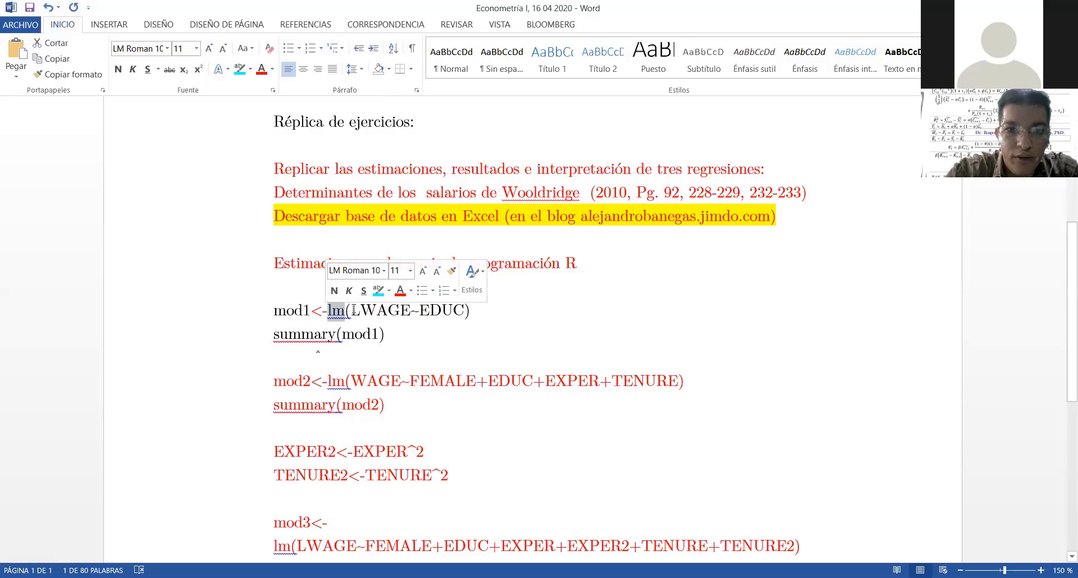
drag(351, 310, 411, 309)
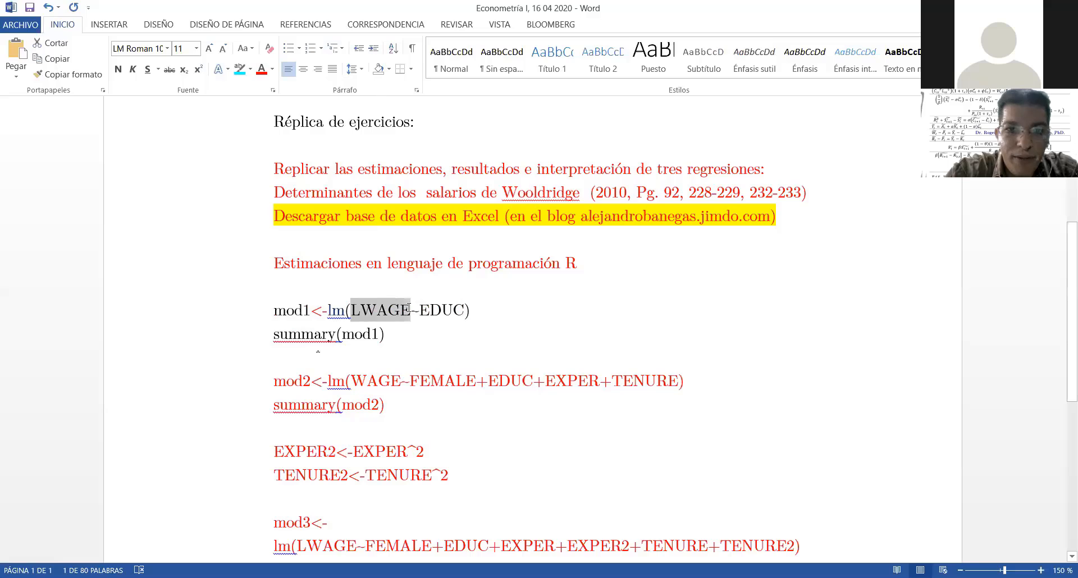
click(118, 69)
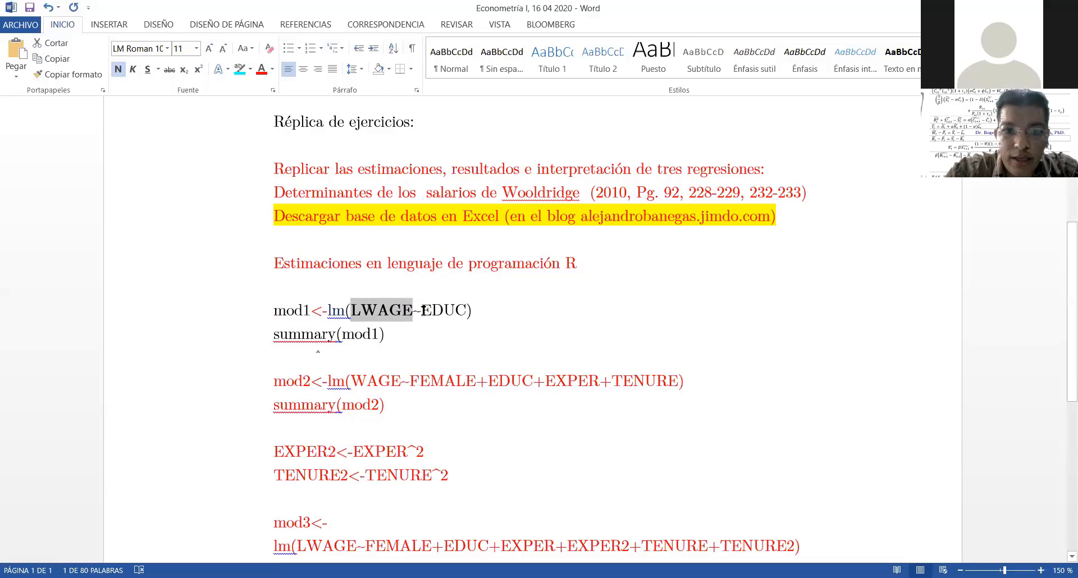
- Highlight the ~ sign in the mod1 formula and make EDUC bold
drag(422, 312, 414, 315)
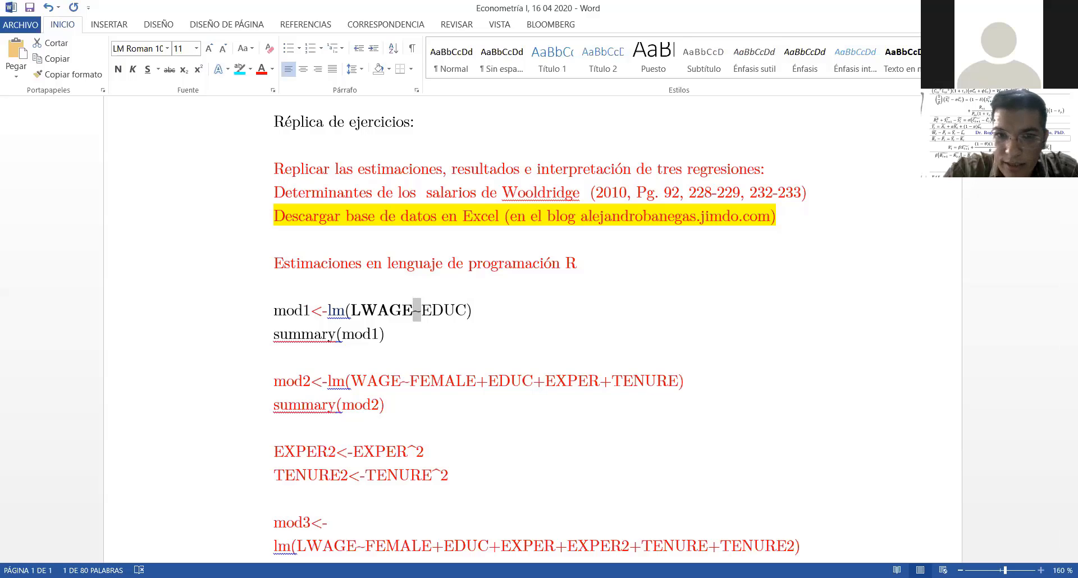
scroll(571, 294, up, 9)
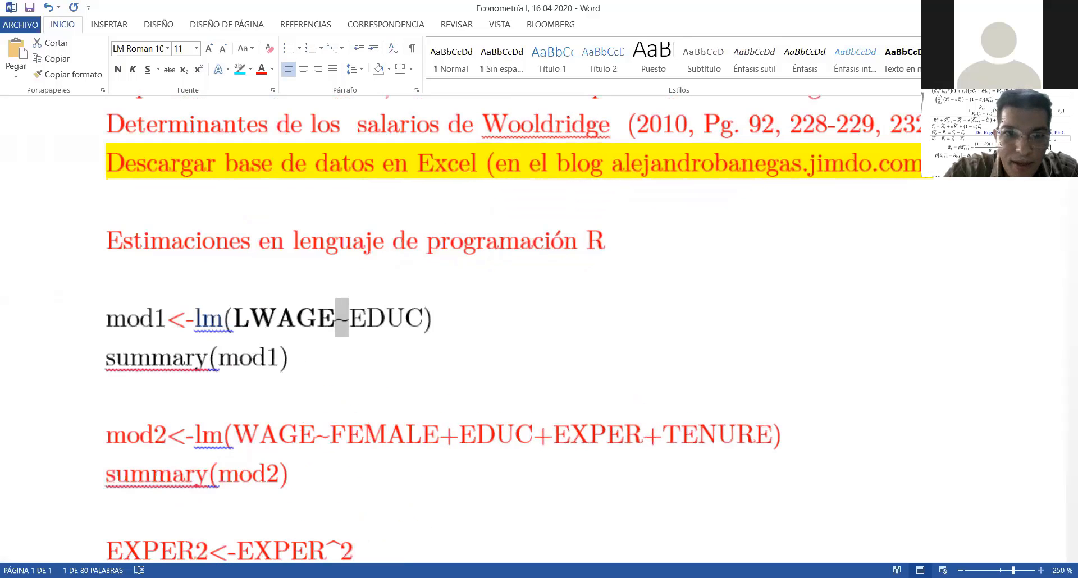
click(502, 391)
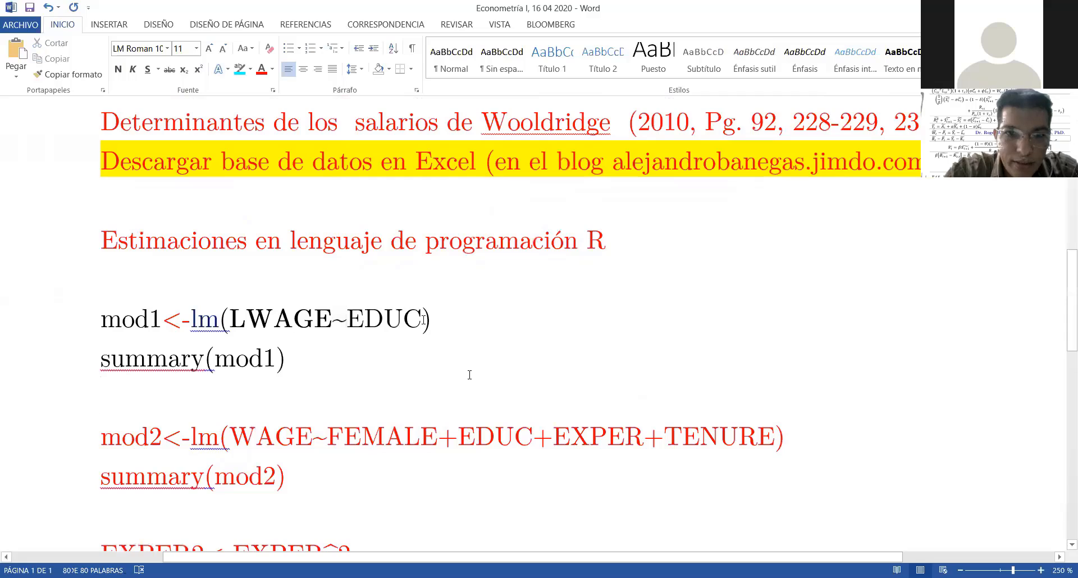
drag(423, 318, 347, 319)
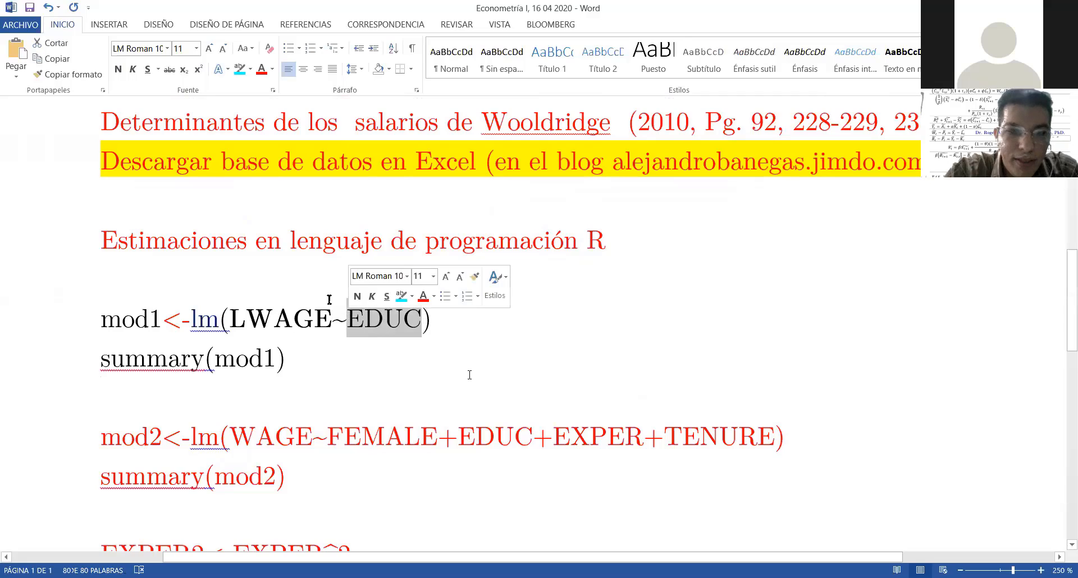
click(118, 70)
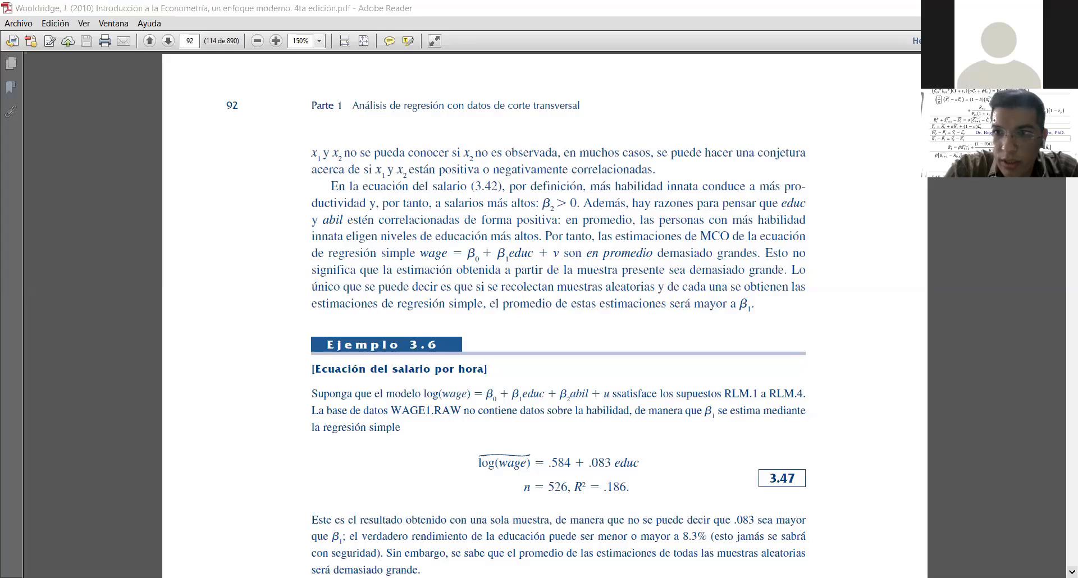
- In the Wooldridge PDF in Adobe Reader, examine equation 3.47 of Ejemplo 3.6 on page 92, highlighting the educ coefficient
click(1071, 572)
click(1072, 572)
click(1072, 572)
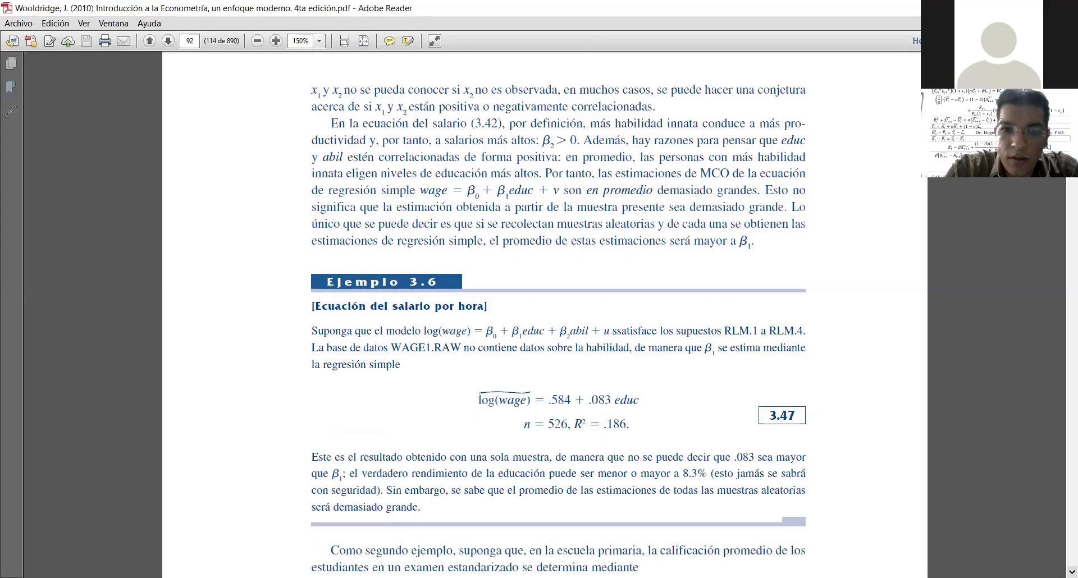
click(1071, 572)
click(1072, 572)
click(1072, 572)
click(1072, 572)
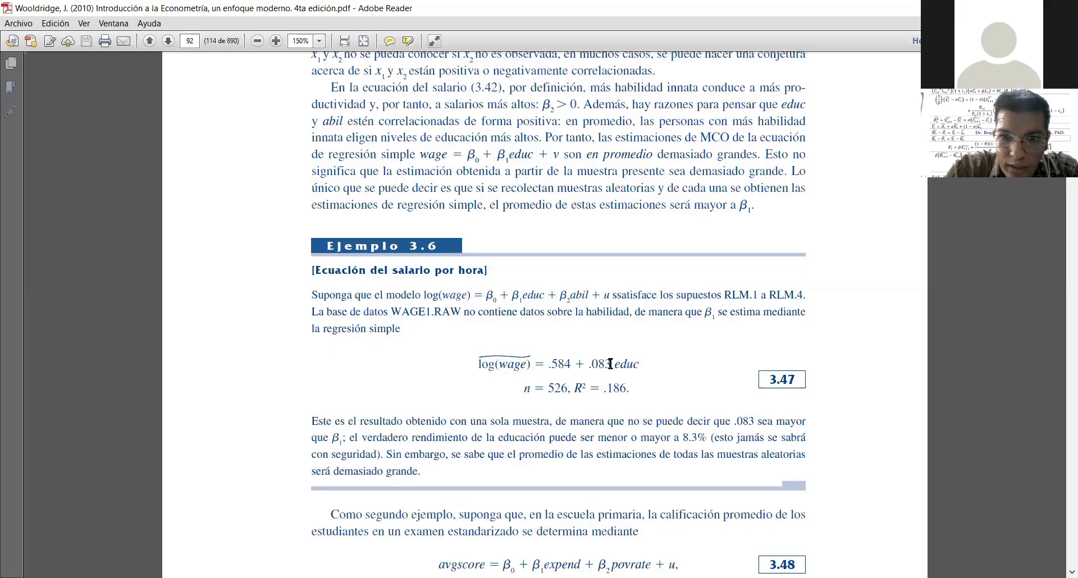
drag(611, 364, 597, 367)
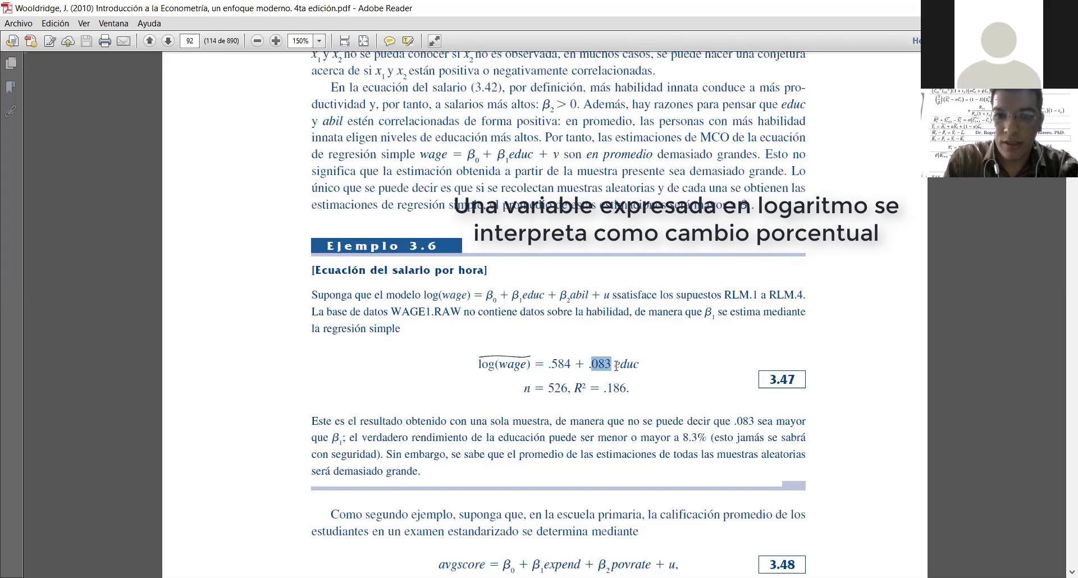
click(612, 365)
drag(612, 364, 594, 366)
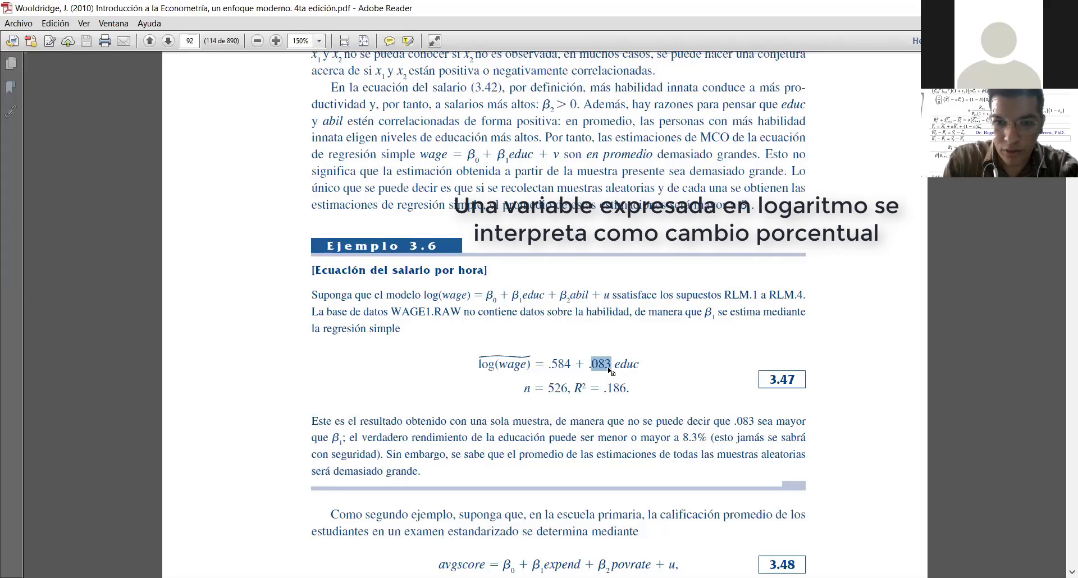
click(632, 373)
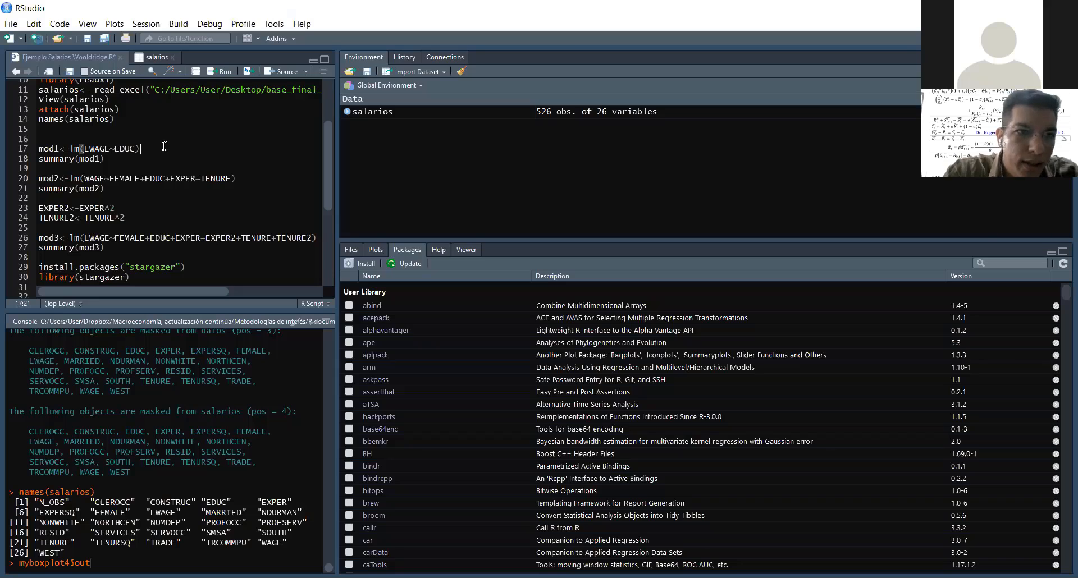
key(Return)
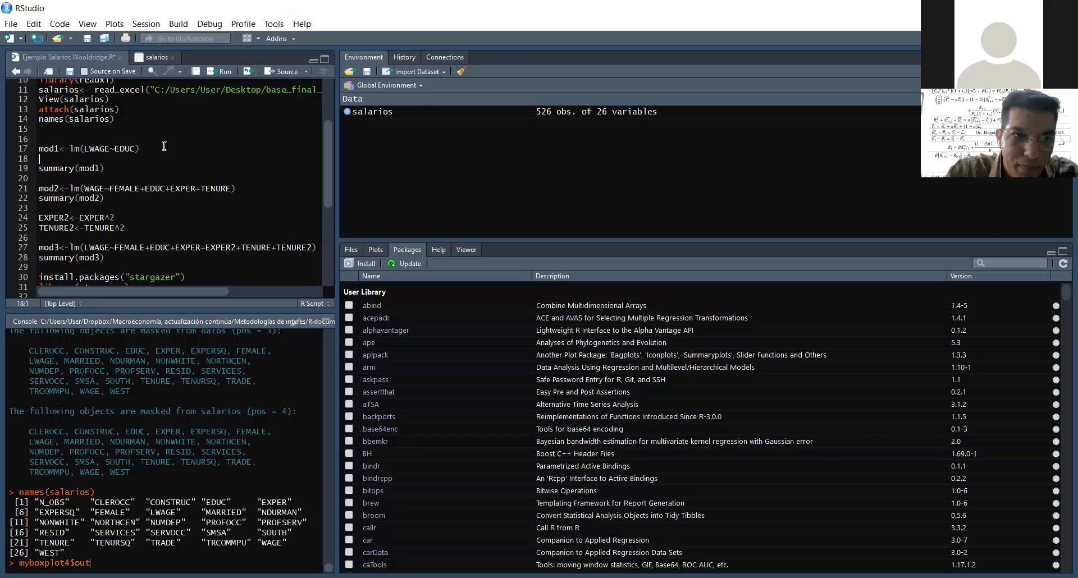
key(Up)
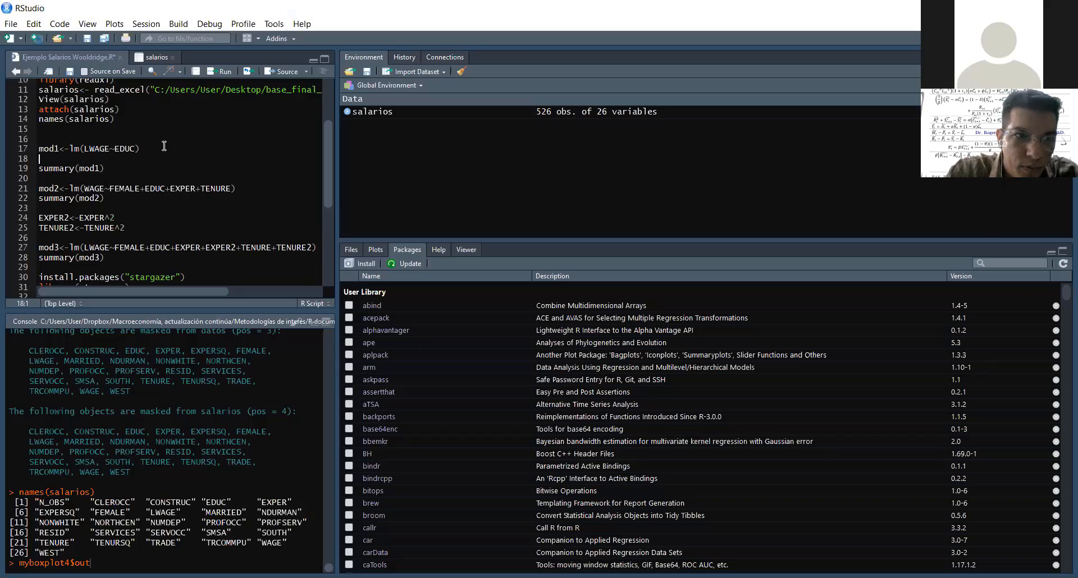
key(BackSpace)
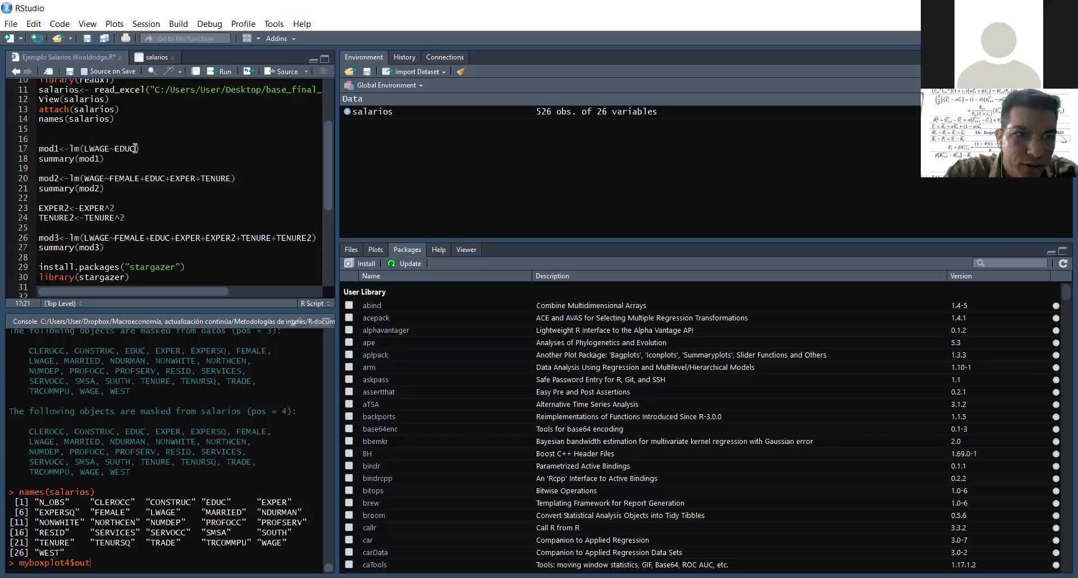
- In RStudio, rewrite the formula inside lm() on the mod1 line as LWAGE~EDUC
double_click(64, 149)
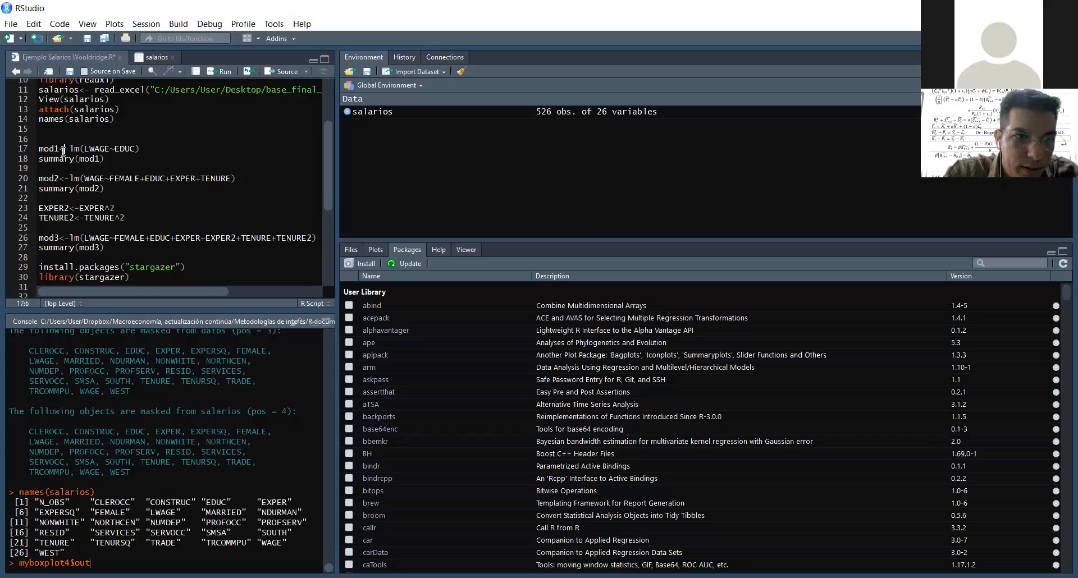
click(64, 151)
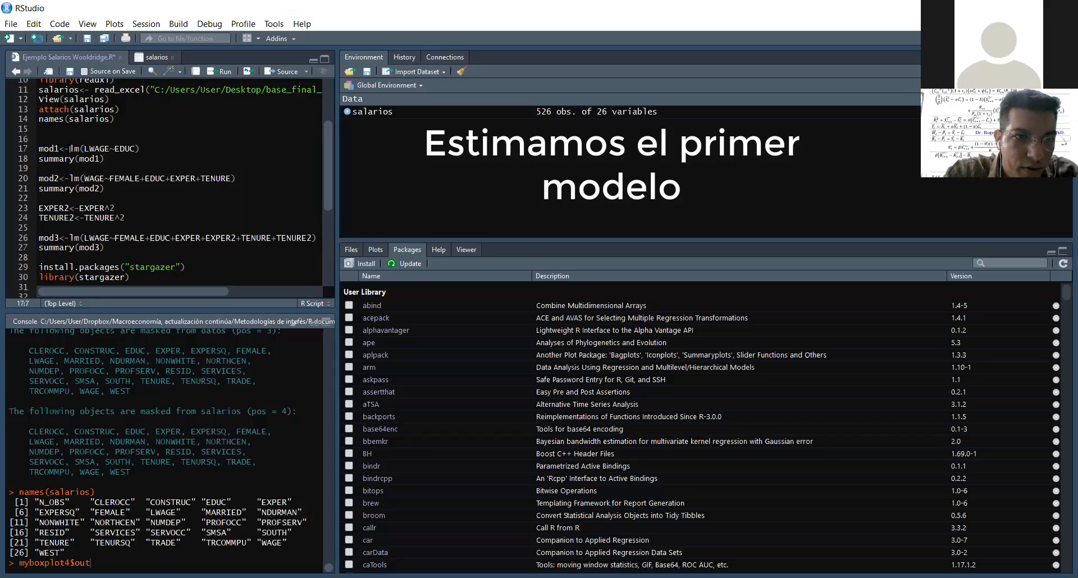
double_click(73, 149)
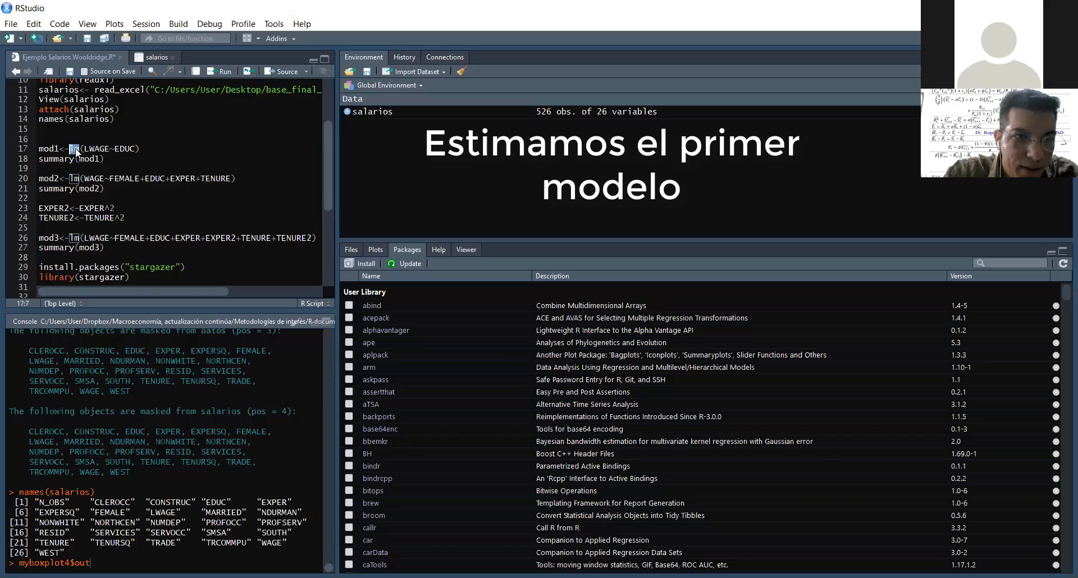
click(130, 148)
drag(110, 150, 85, 150)
text(L)
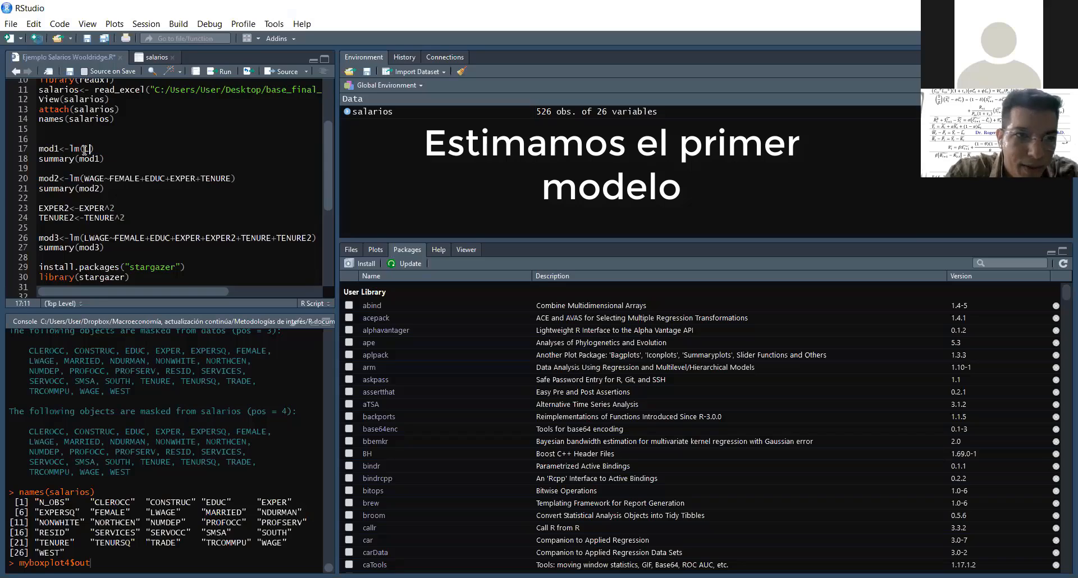
text(WA)
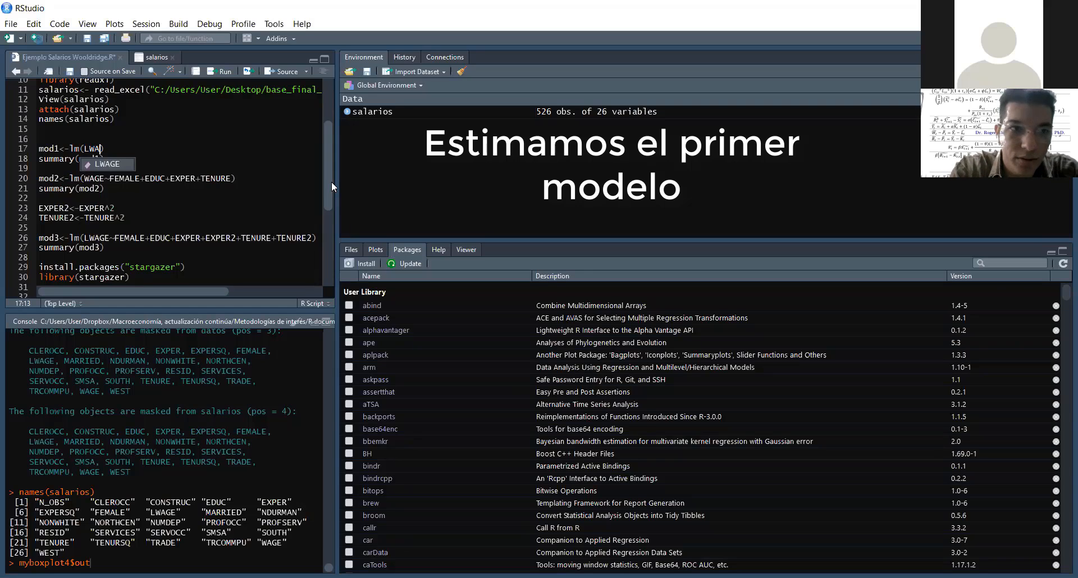
key(Tab)
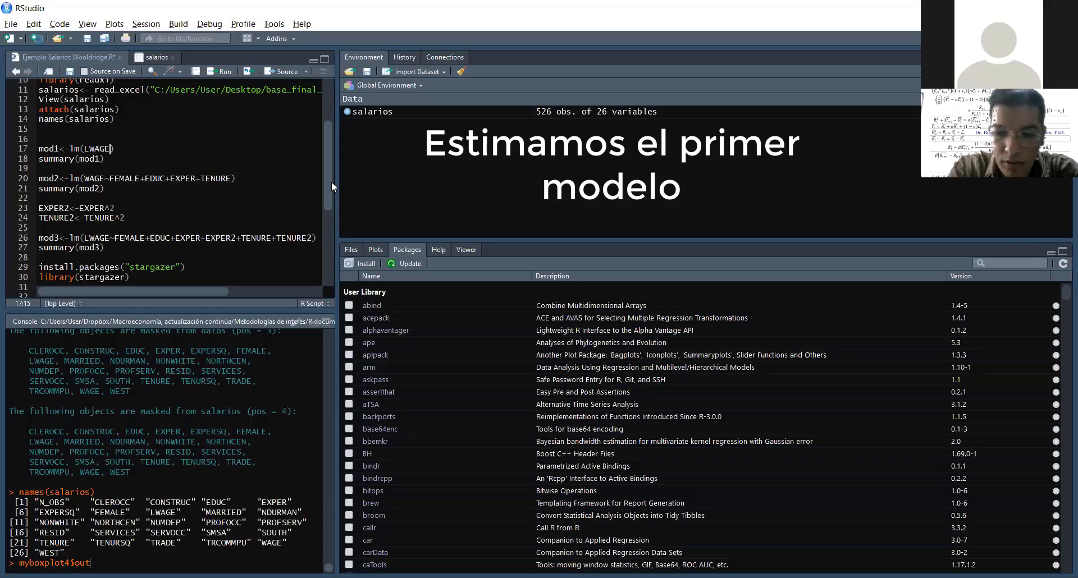
text(~)
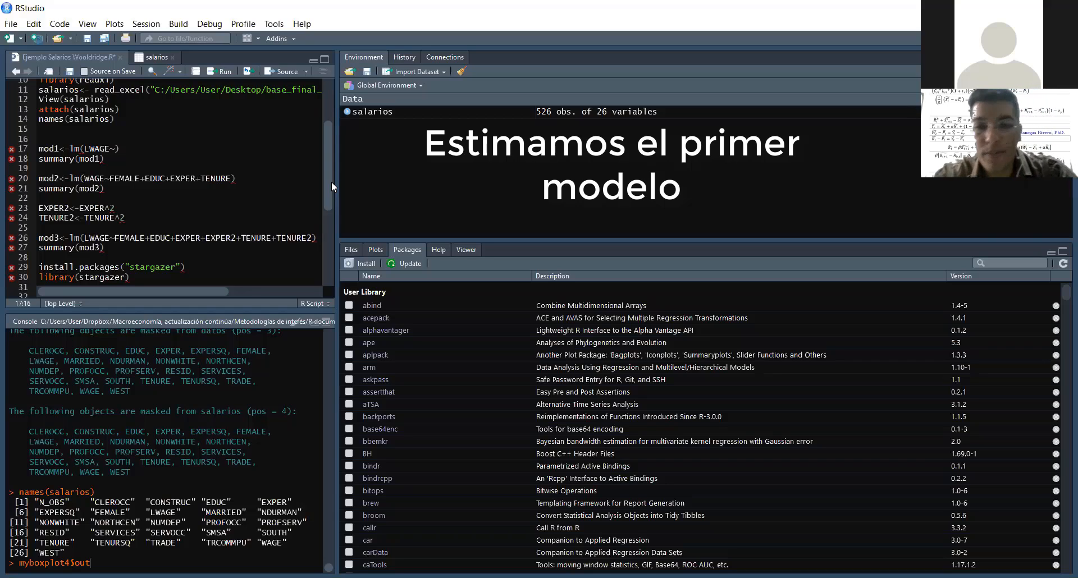
text(E)
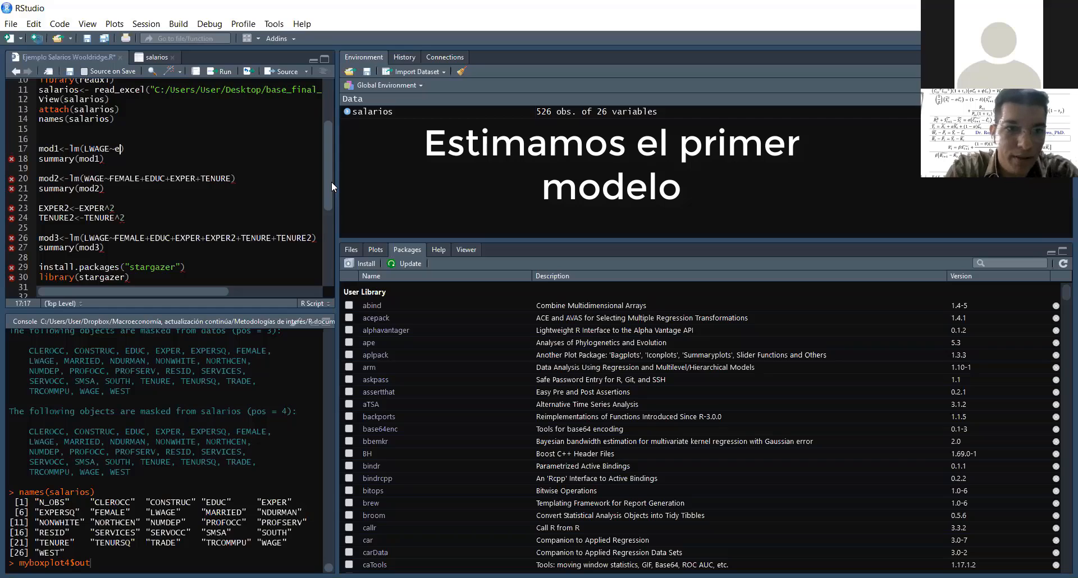
text(D)
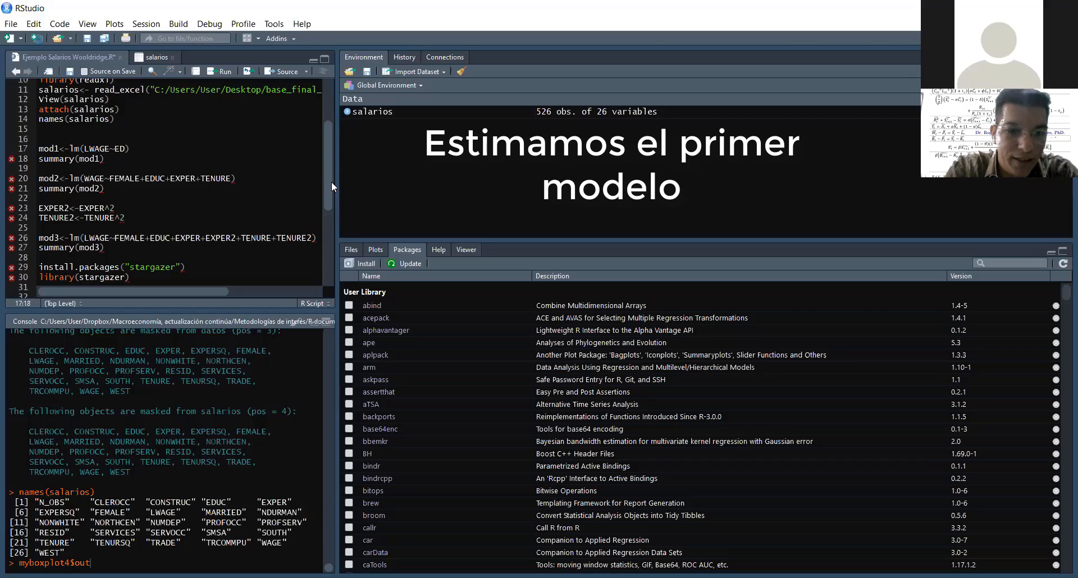
text(UC)
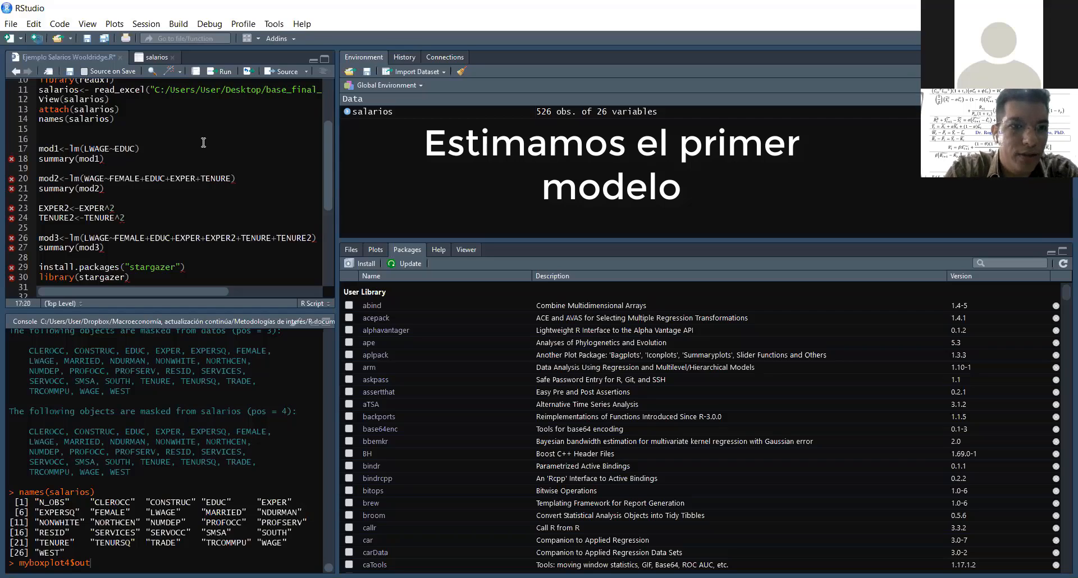
- Run the mod1 regression line and the summary(mod1) line of the script
click(180, 148)
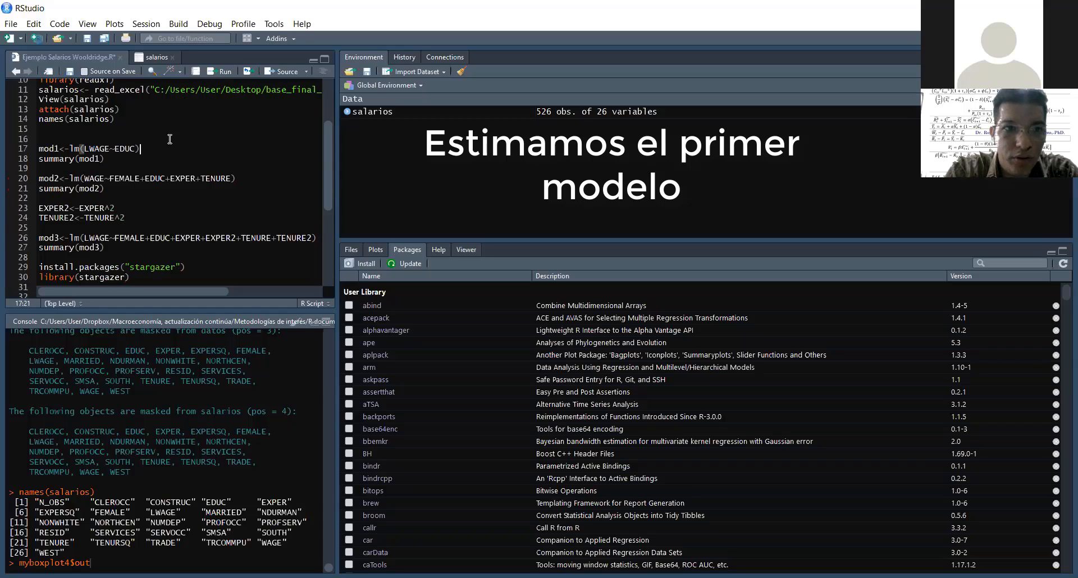
click(224, 72)
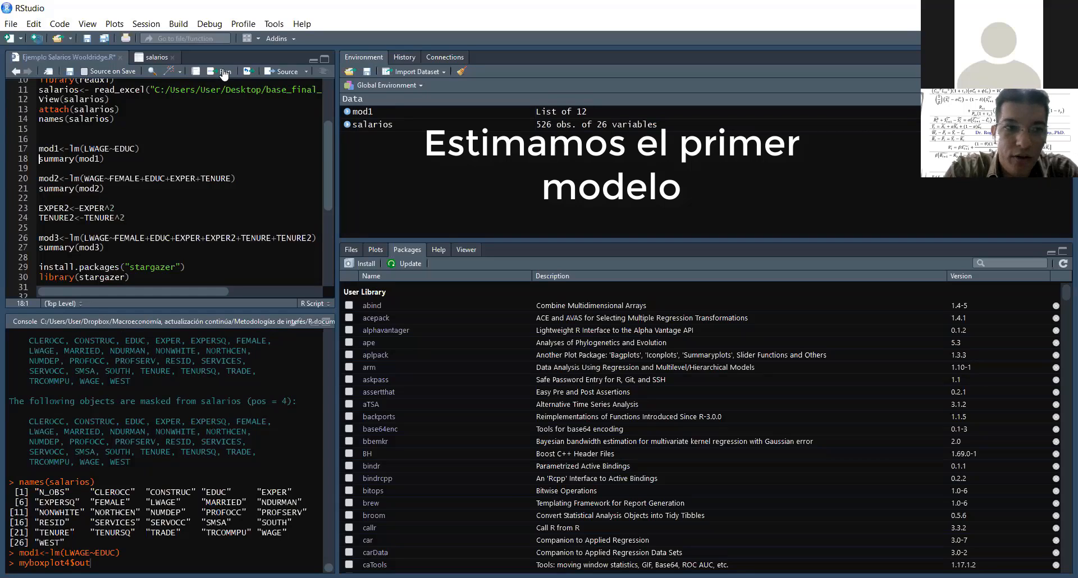
click(75, 160)
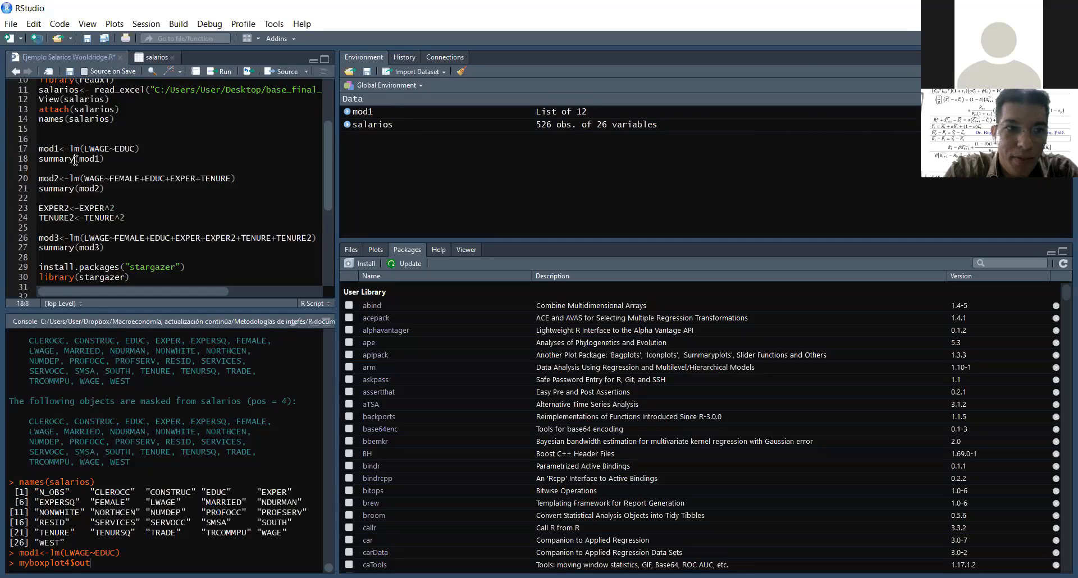
double_click(75, 160)
click(54, 160)
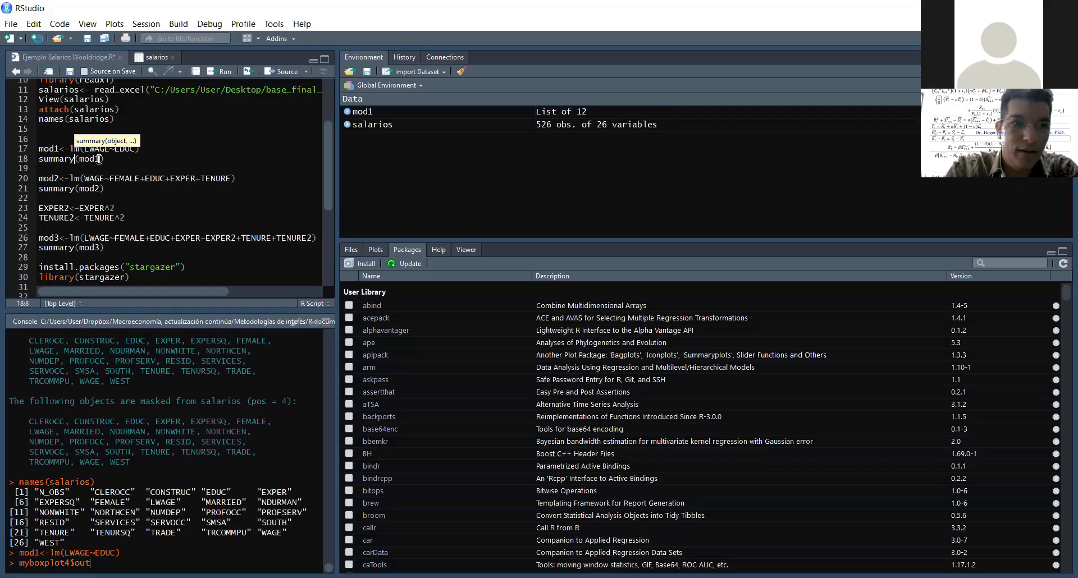
drag(103, 159, 83, 159)
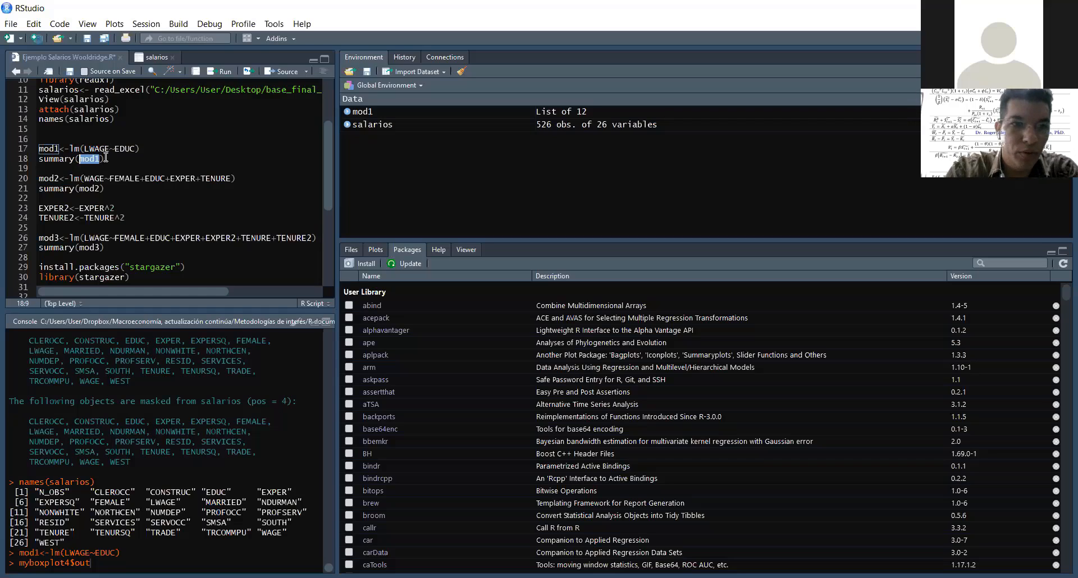
click(113, 159)
click(224, 72)
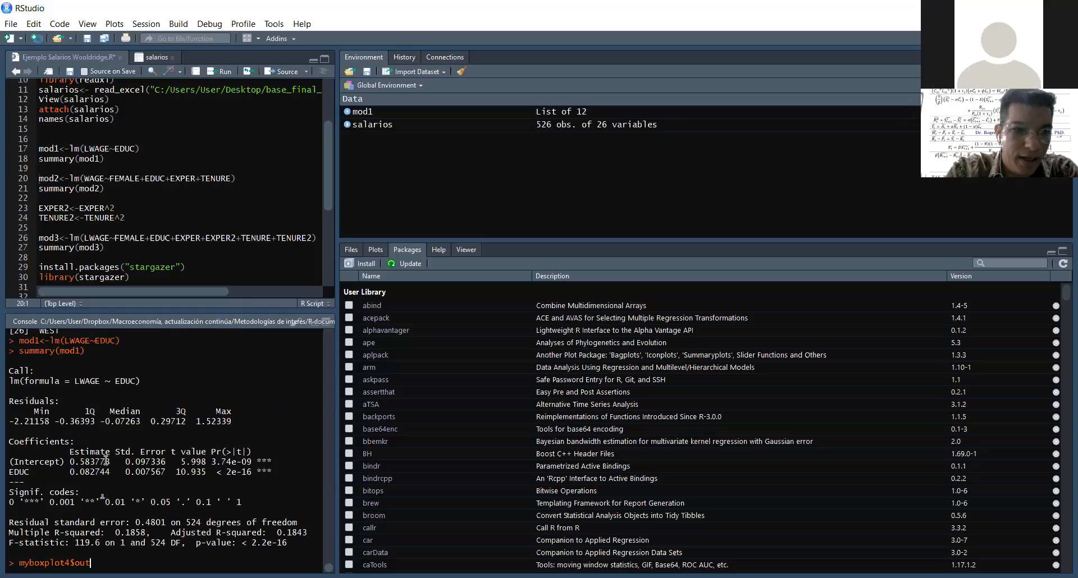
- Examine the intercept and EDUC estimates in the mod1 summary output, highlighting each value
drag(110, 461, 71, 462)
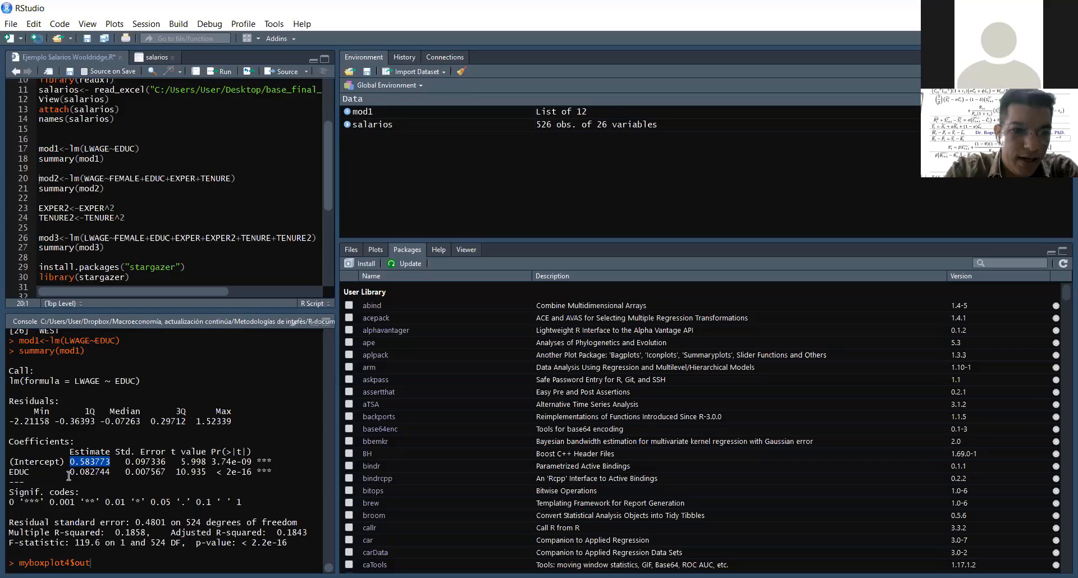
drag(69, 474, 113, 475)
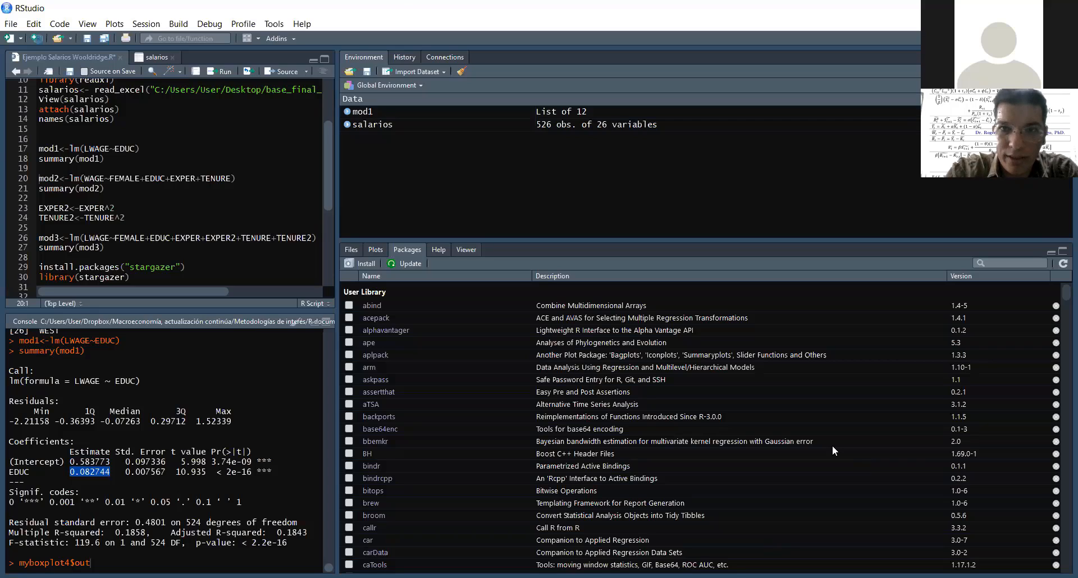
double_click(90, 462)
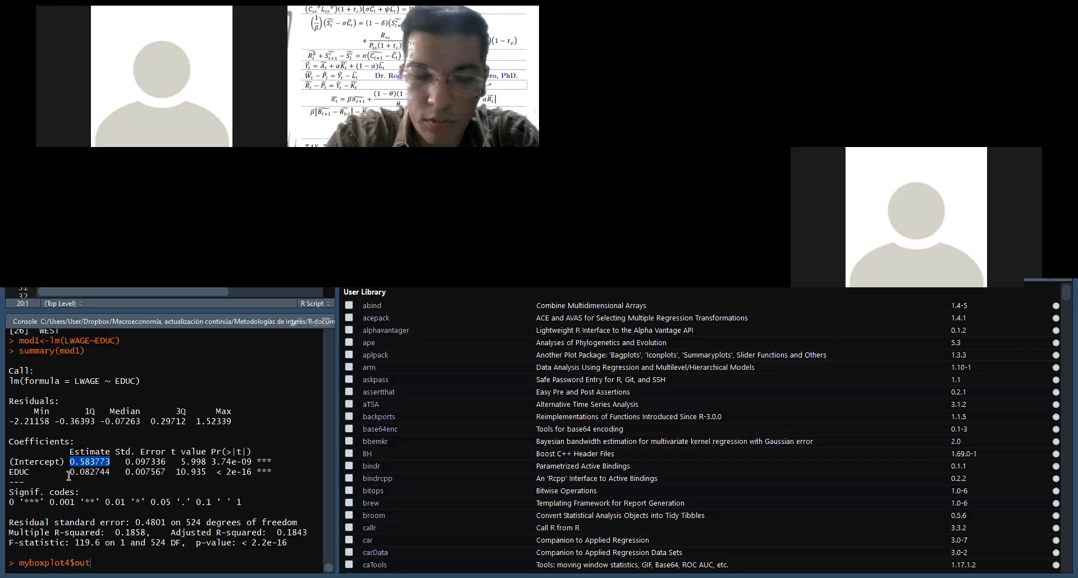
- Switch to the Wooldridge PDF in Adobe Reader and examine equation 3.47, highlighting its educ coefficient, log(wage) and the constant
key(alt+Tab)
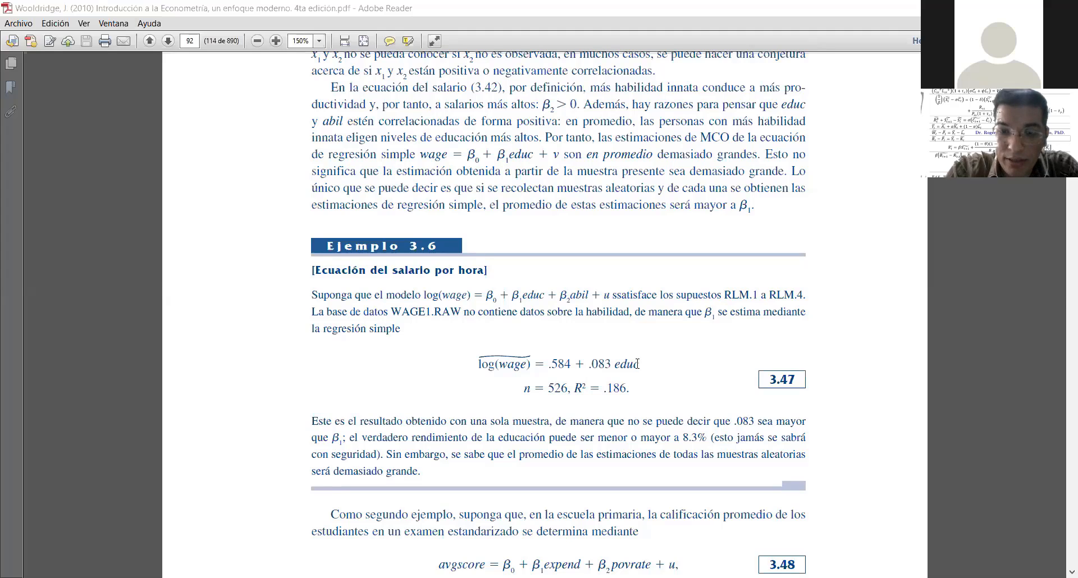
drag(590, 364, 638, 363)
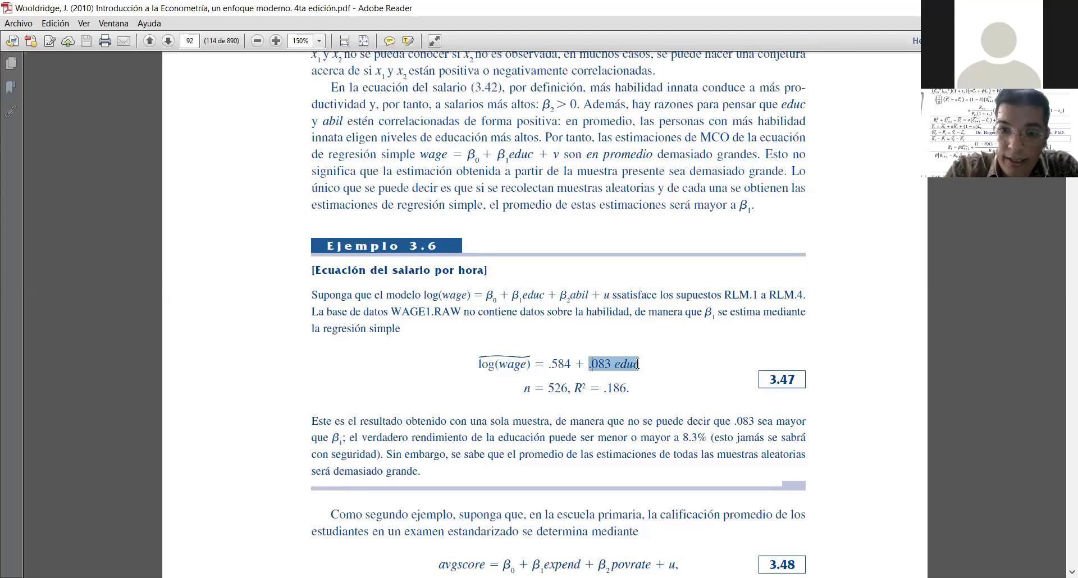
click(608, 362)
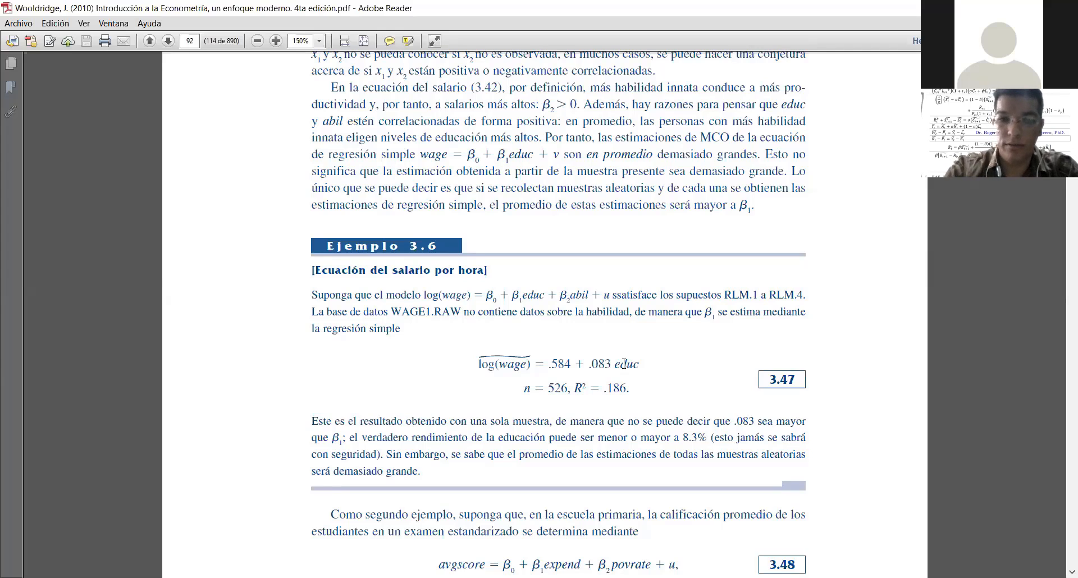
drag(617, 364, 588, 364)
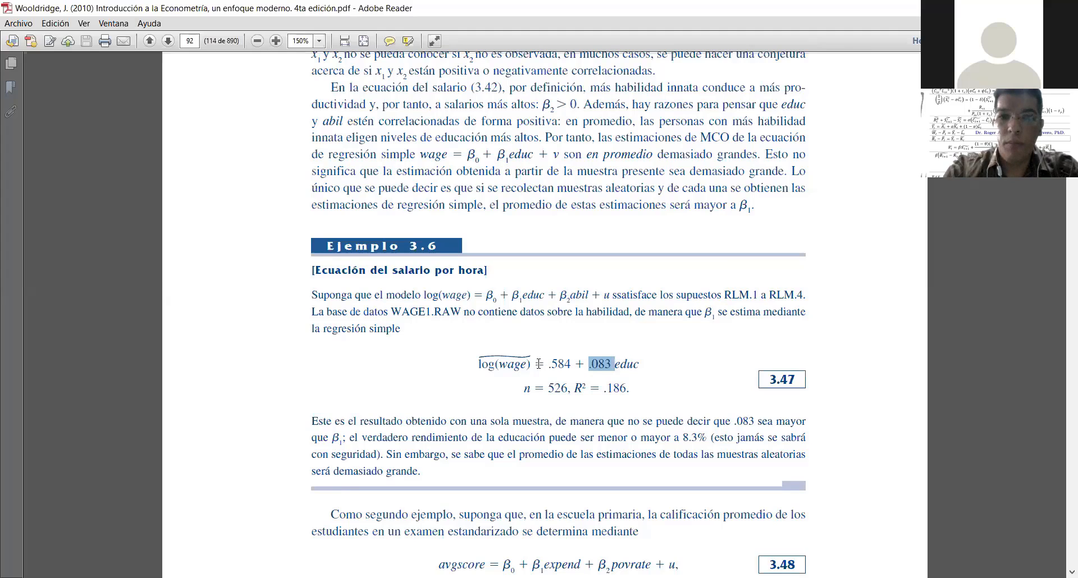
drag(534, 364, 484, 365)
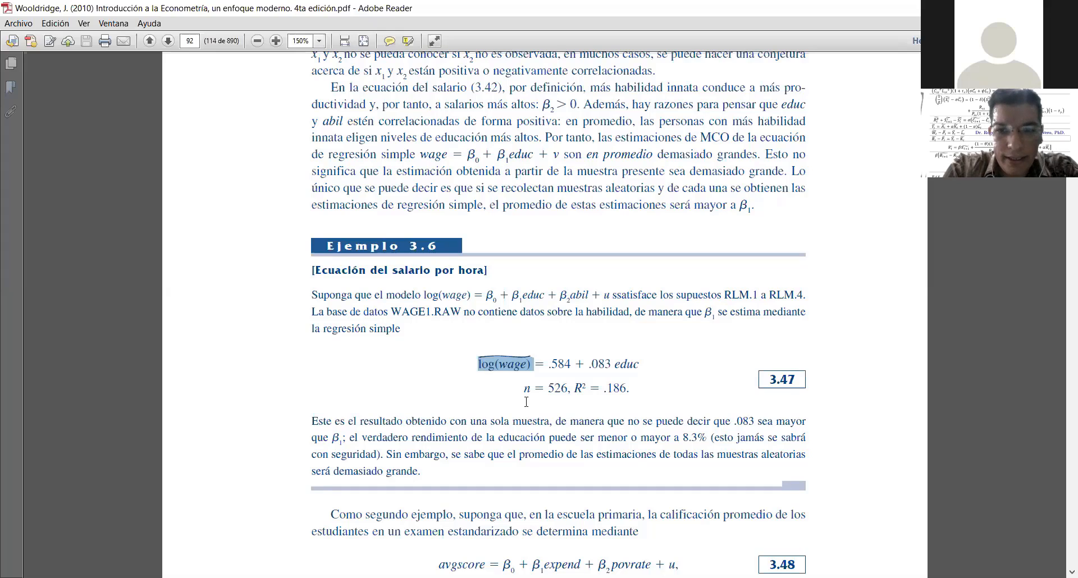
drag(574, 363, 551, 363)
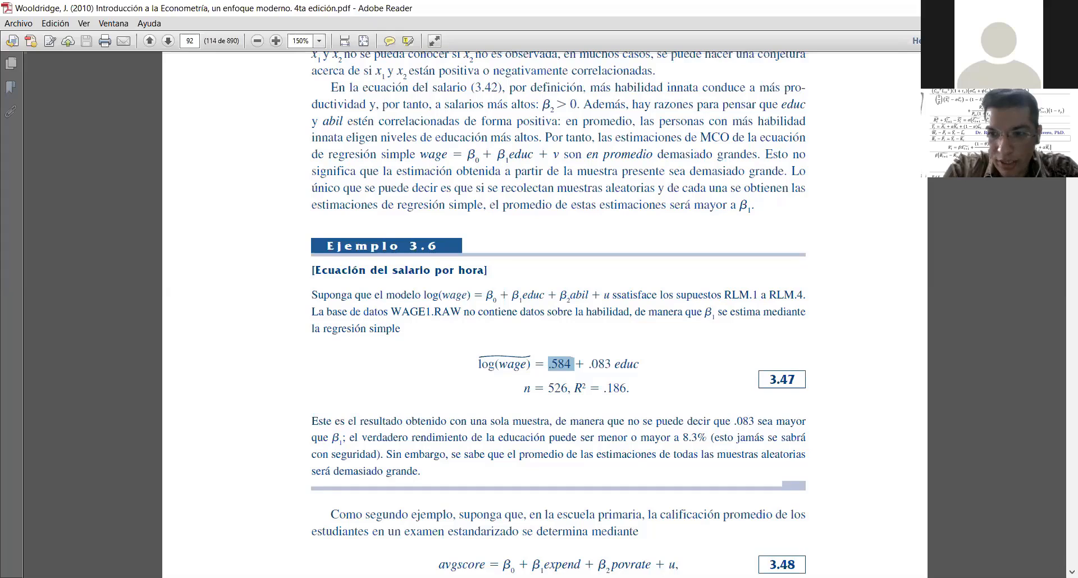
click(1072, 572)
click(1072, 572)
click(1072, 572)
click(1072, 572)
click(1071, 572)
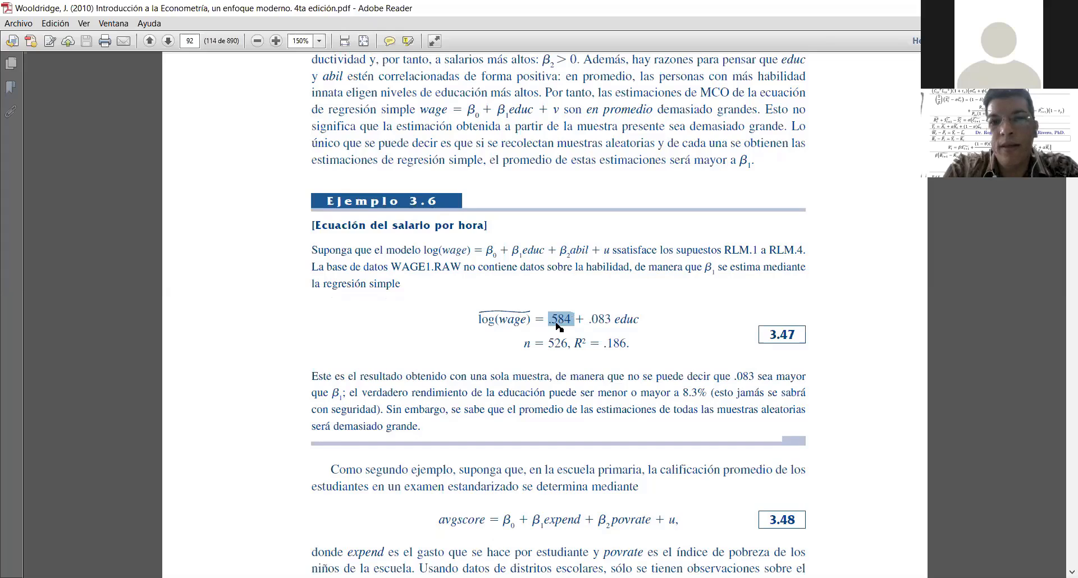
double_click(610, 323)
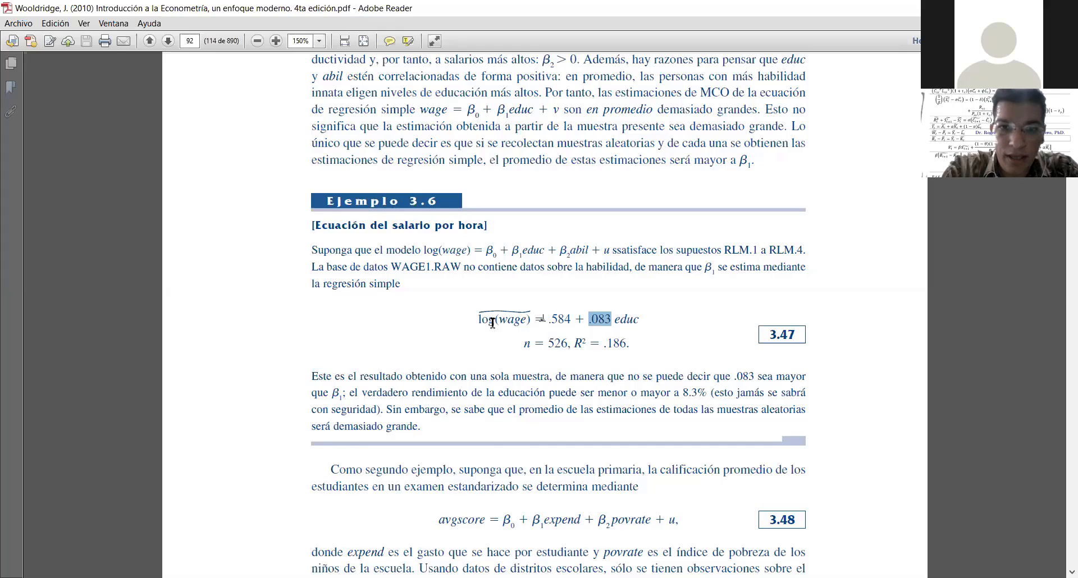
drag(494, 321, 480, 320)
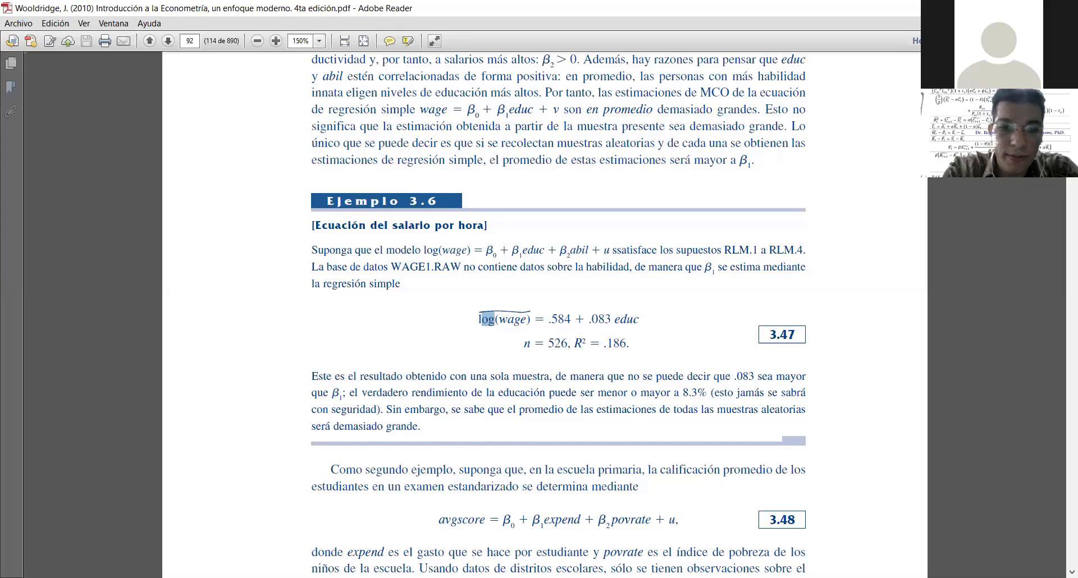
- Switch to the base_final_salarios_wooldridge workbook in Excel, enter log (wage) in cell C3 of Hoja1, and highlight the log part
key(alt+Tab)
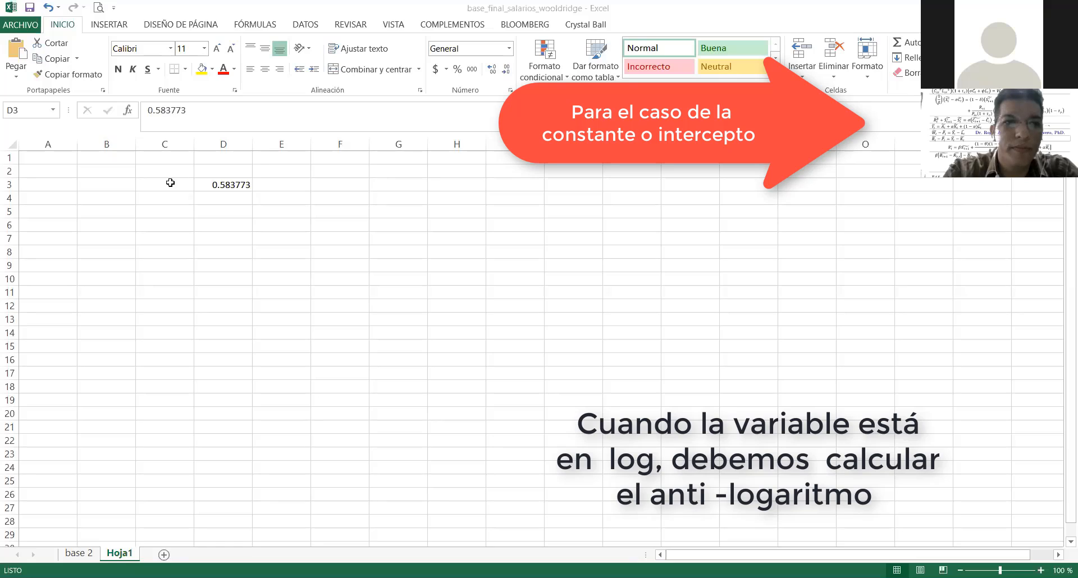
click(170, 183)
double_click(172, 183)
text(log)
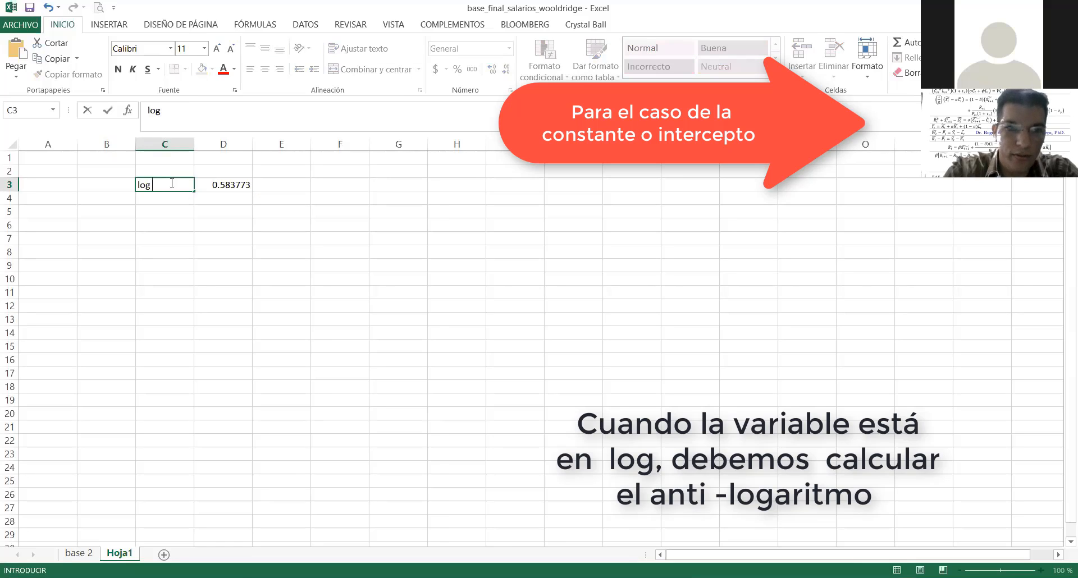
text( (e)
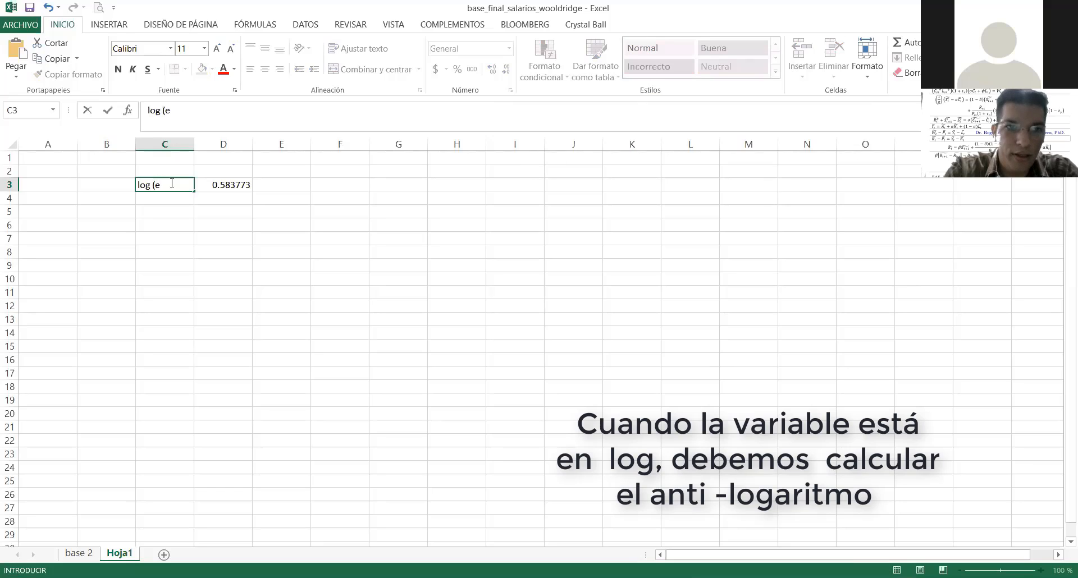
key(BackSpace)
text(wa)
key(BackSpace)
text(ag)
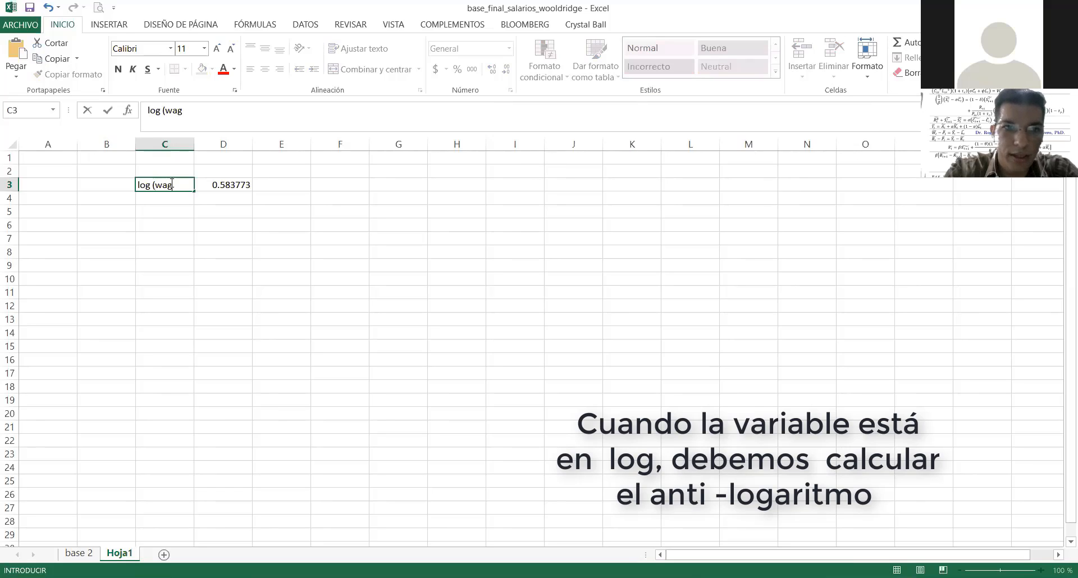
text(e))
key(Return)
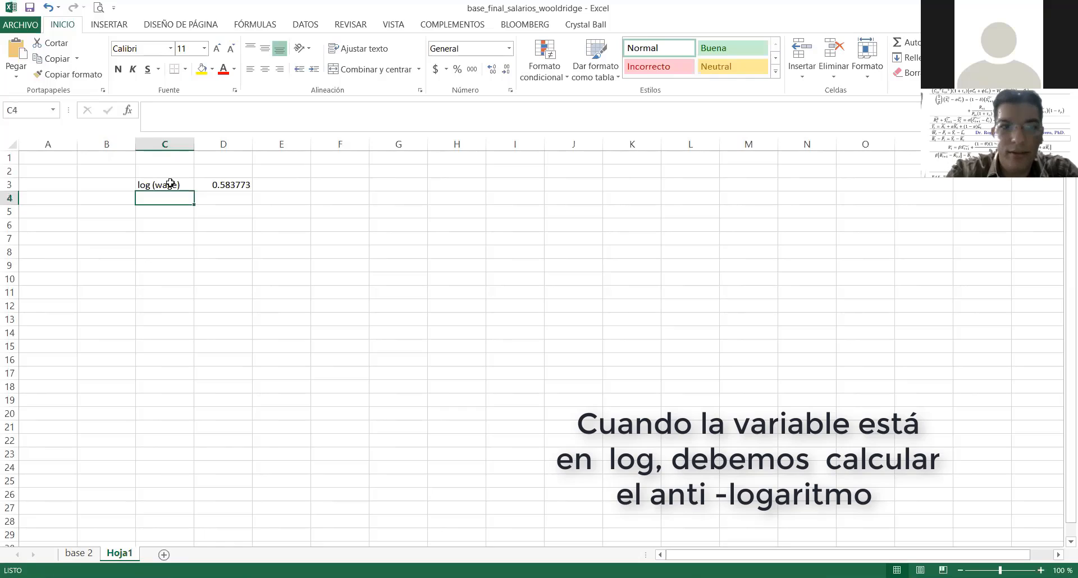
click(170, 184)
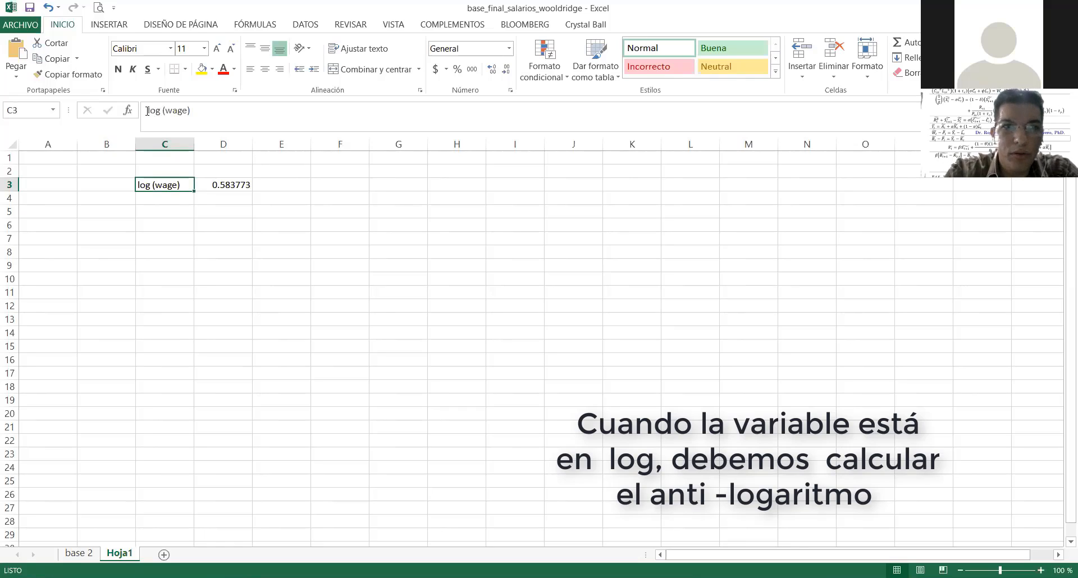
drag(161, 111, 153, 112)
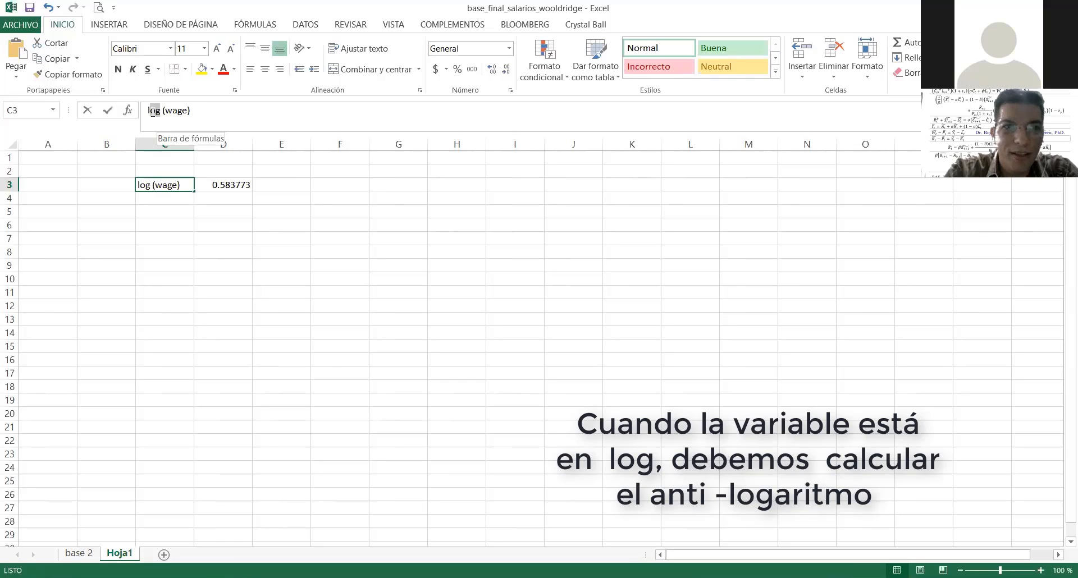
- Change the label in cell C3 to ln (wage) and enter educ=0 in cell D1
text(n)
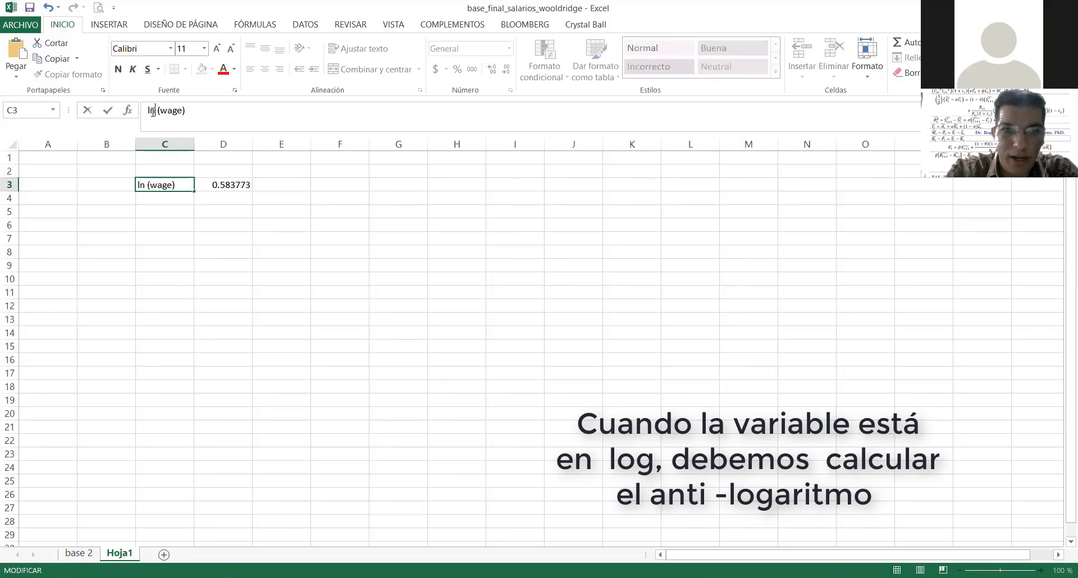
key(Return)
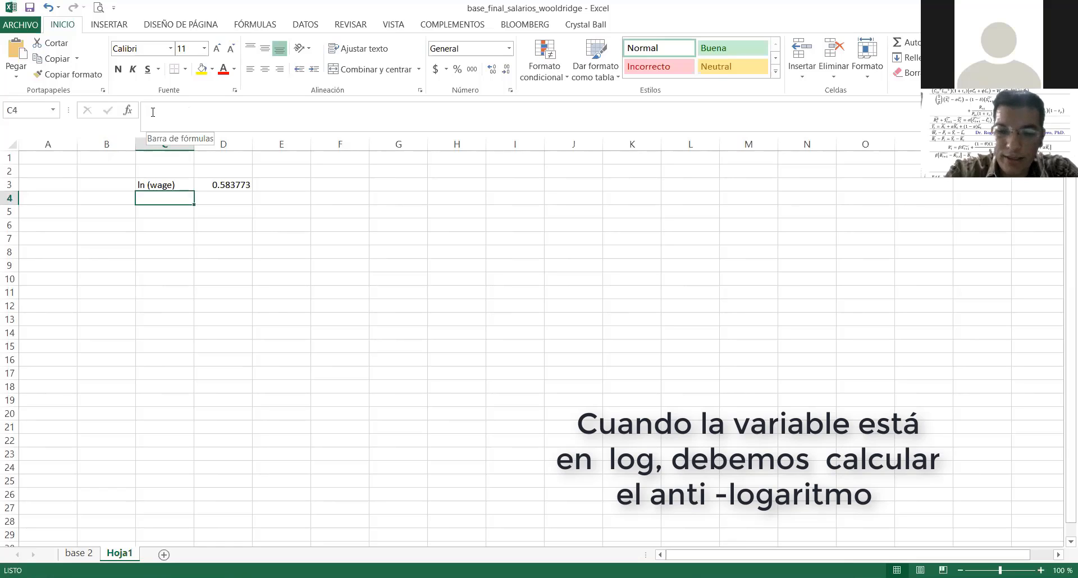
key(Up)
key(Up)
key(Up)
key(Right)
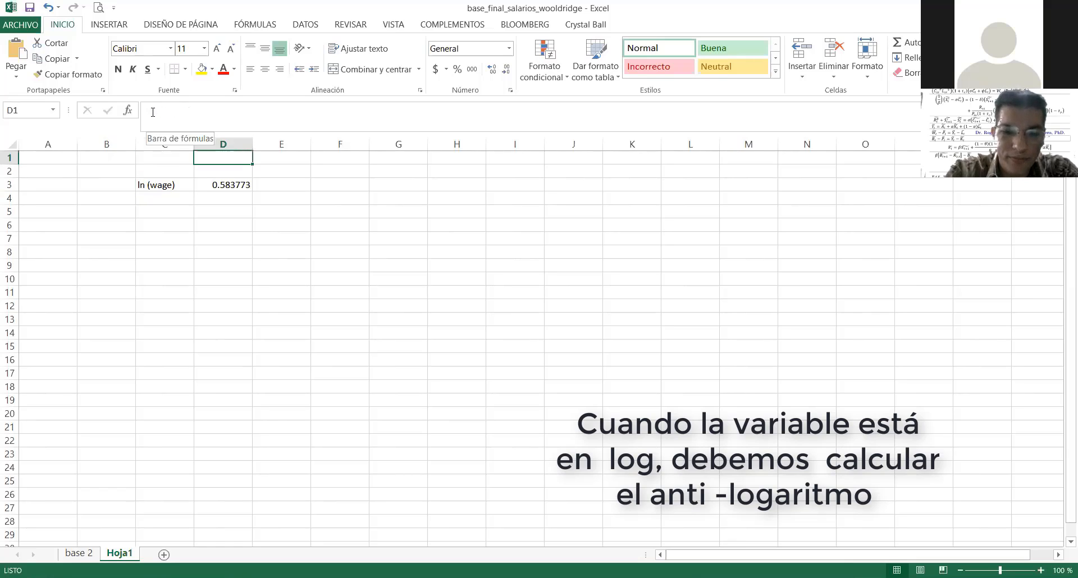
text(educ=)
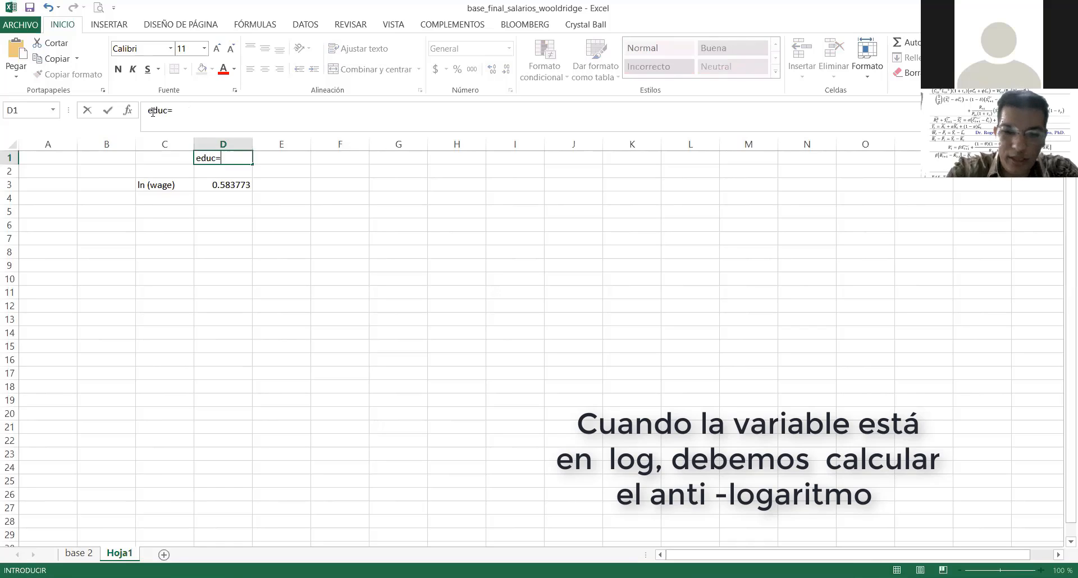
text(0)
key(Return)
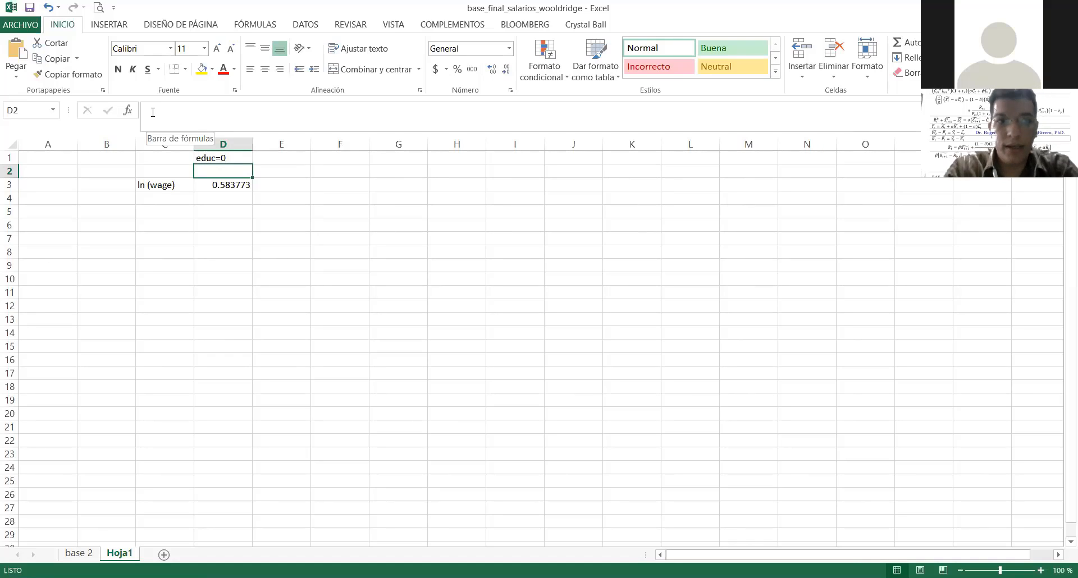
- Enter the label wage in cell C5, two rows below the ln (wage) label
key(Down)
key(Left)
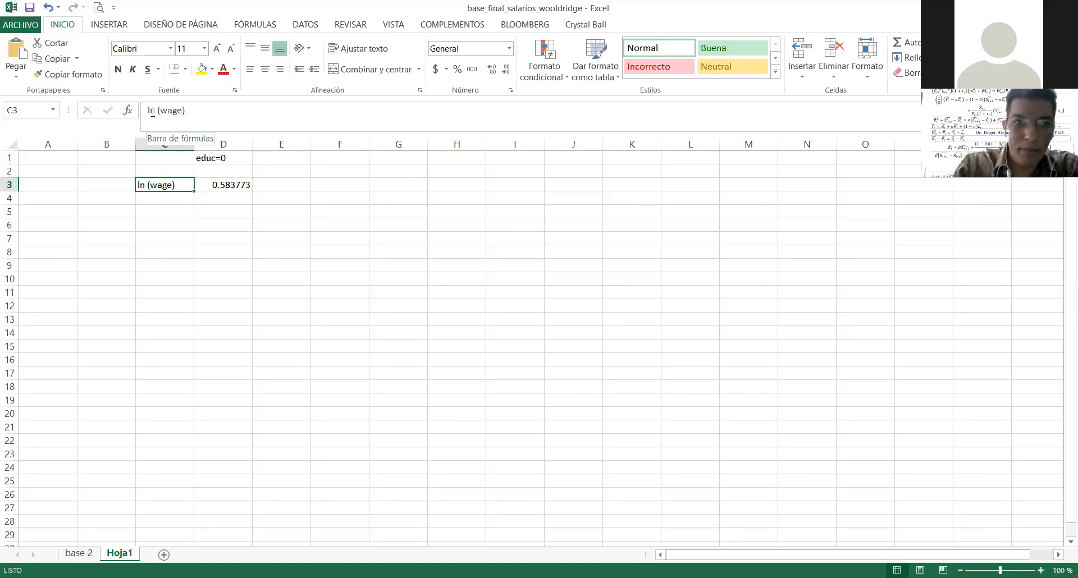
key(Down)
key(Down)
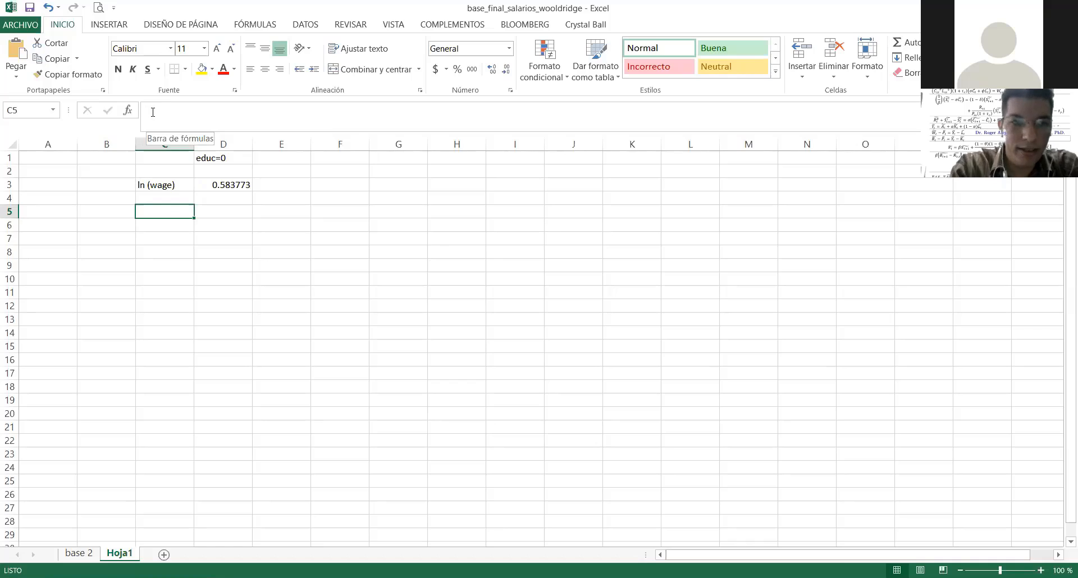
text(wage)
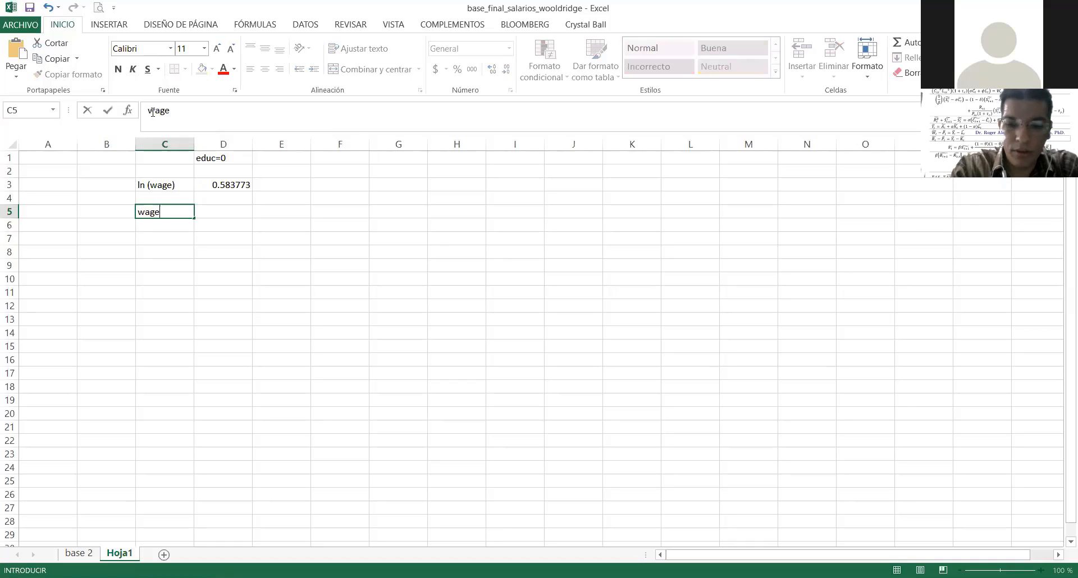
key(Tab)
- Compute the antilogarithm of the ln (wage) value in cell D5 with the formula =EXP(D3)
text(e)
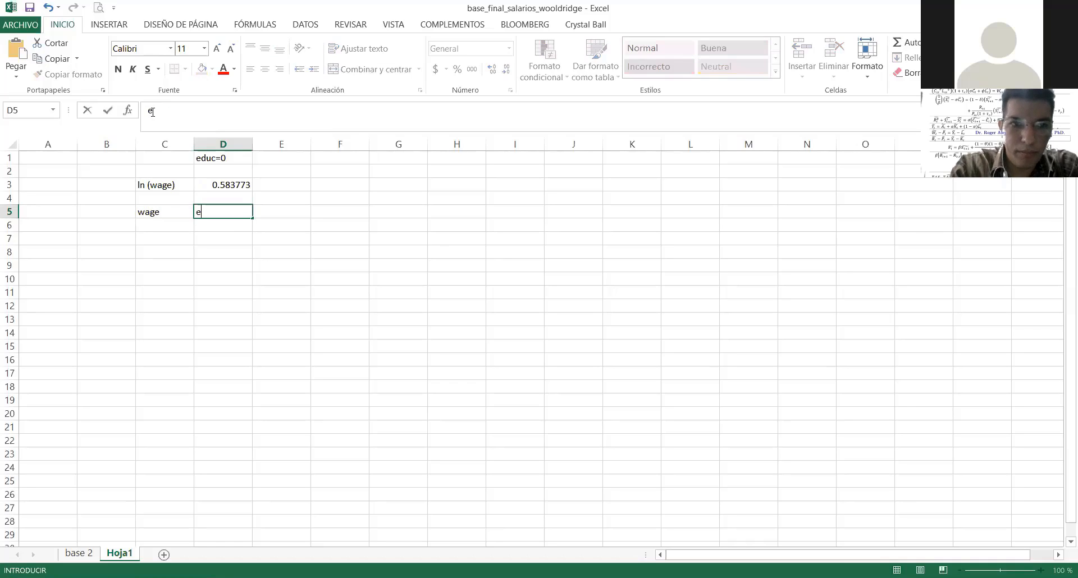
key(BackSpace)
text(=e)
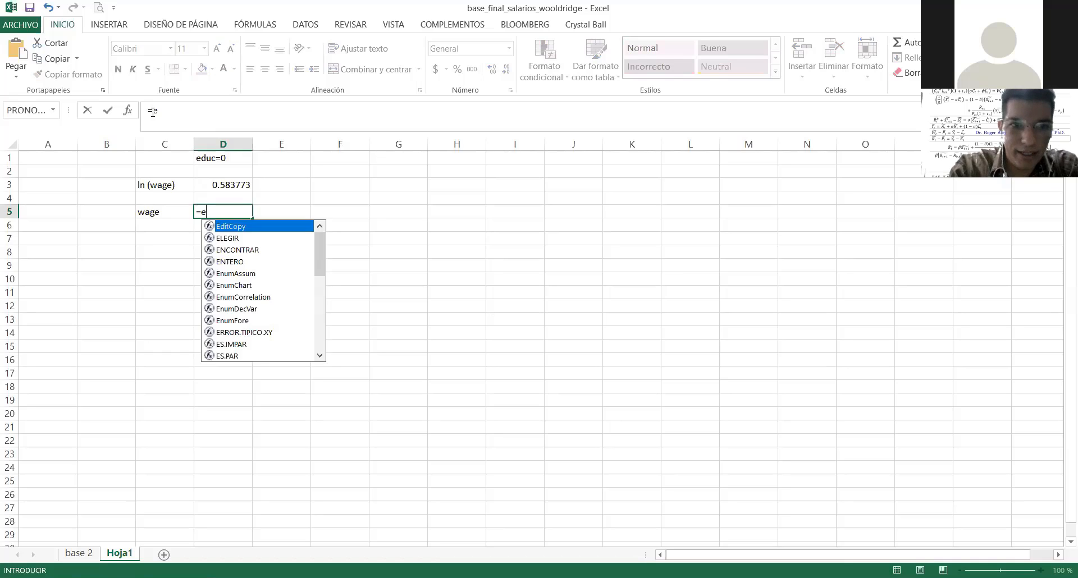
text(xp()
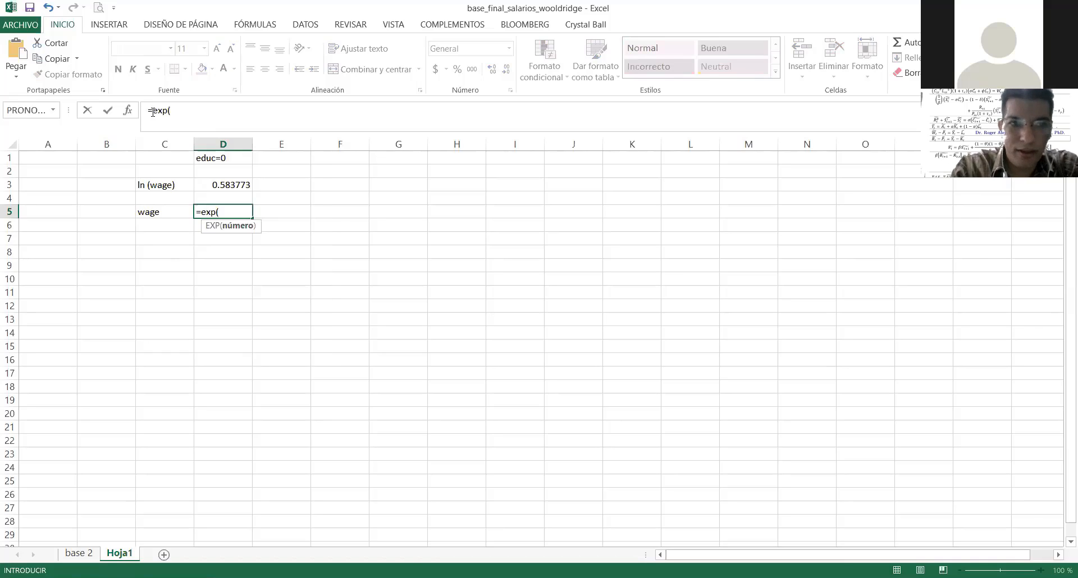
key(Up)
key(Up)
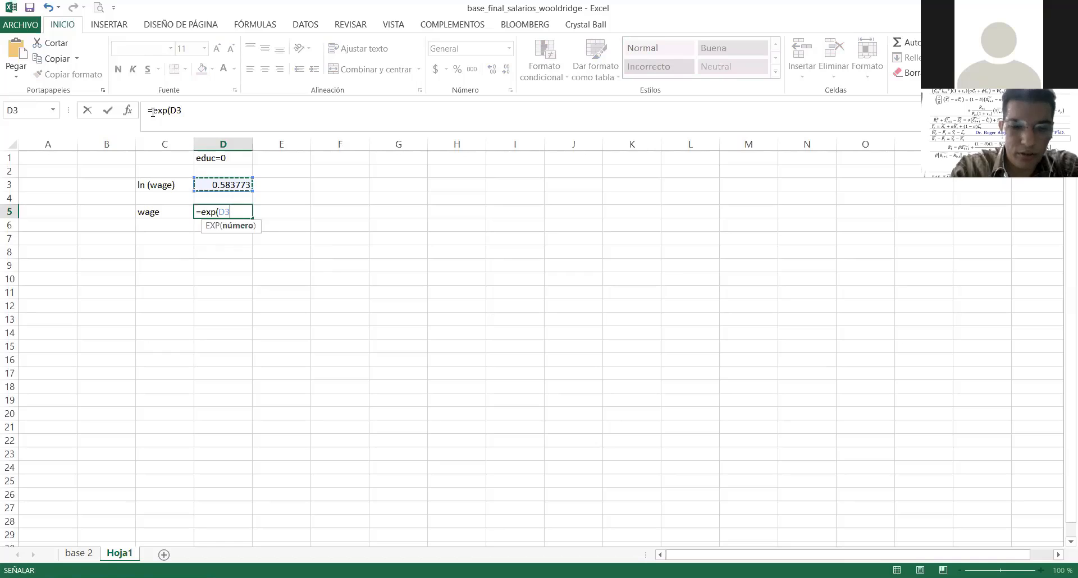
text())
key(Return)
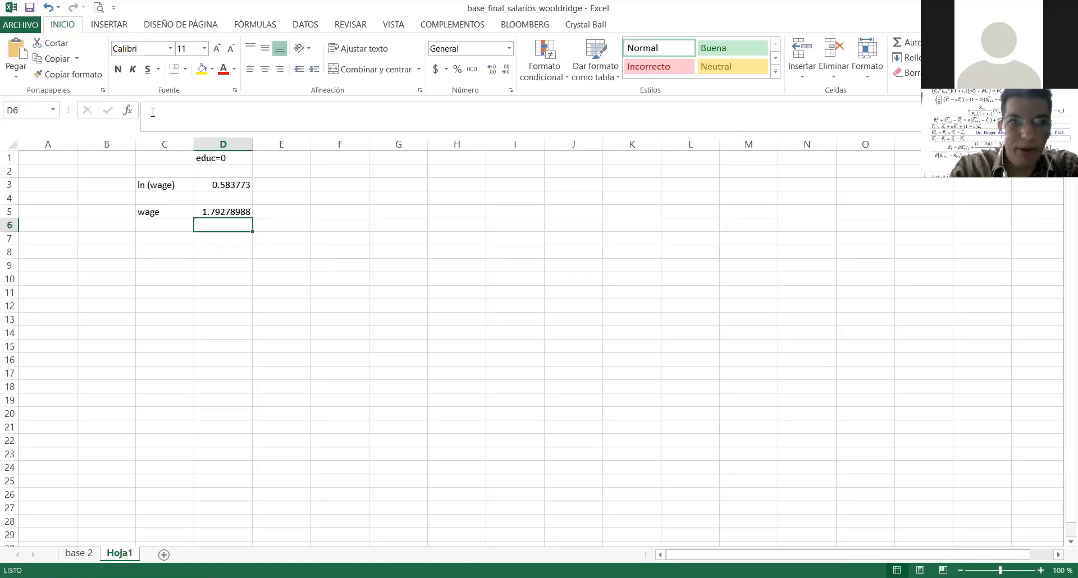
- Enter the note "<- Salario expresado (miles de USD), si una persona no asistido a la escuela" in cell E5
key(Up)
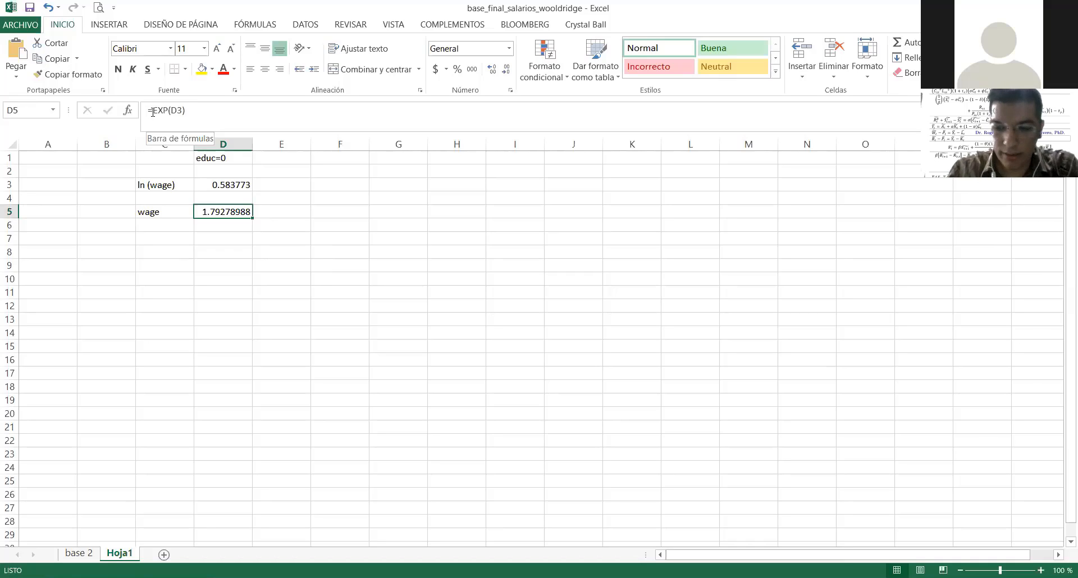
key(Right)
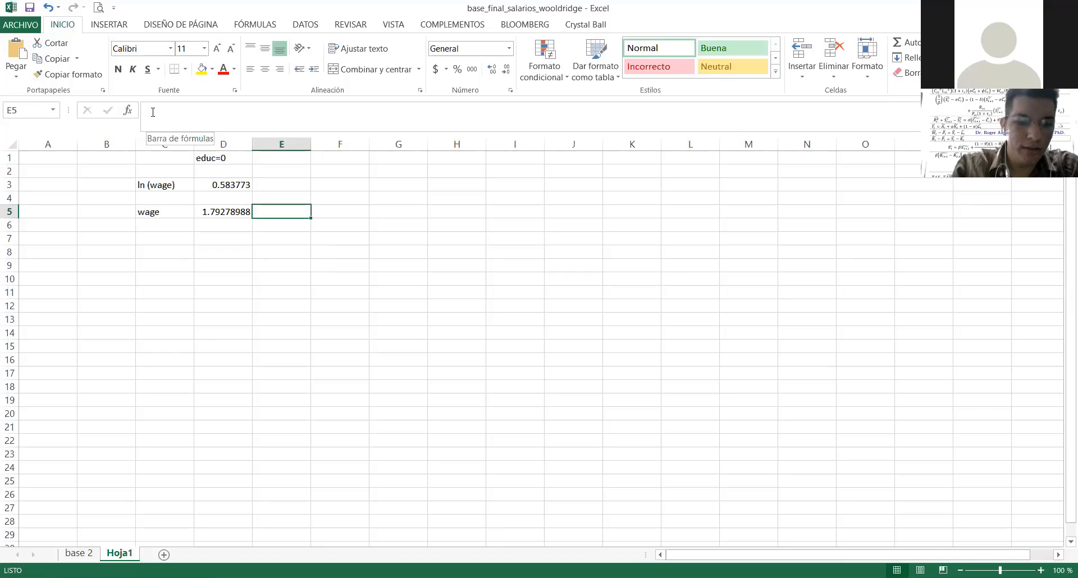
text(<)
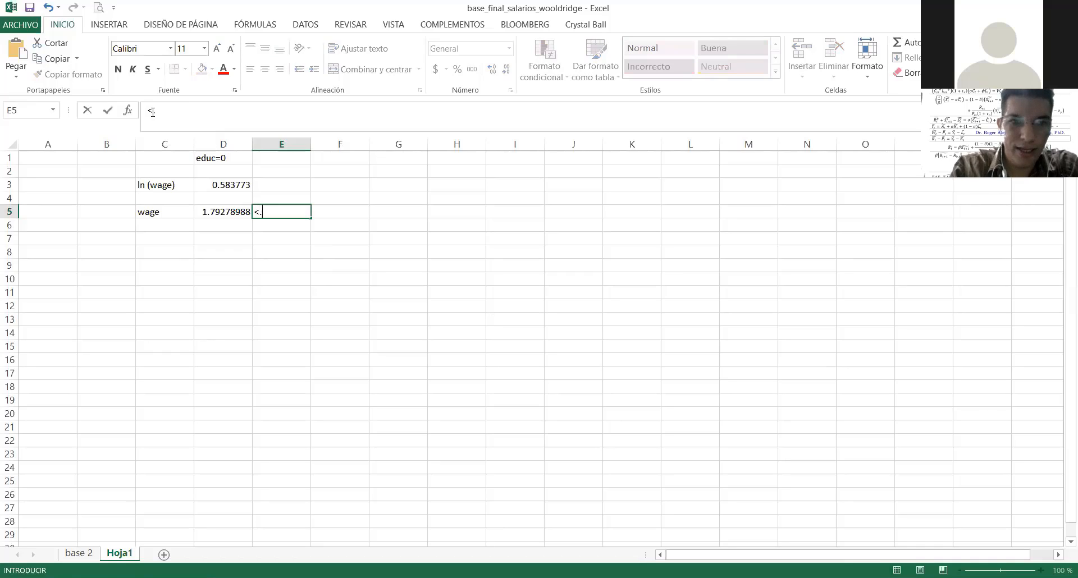
text(-)
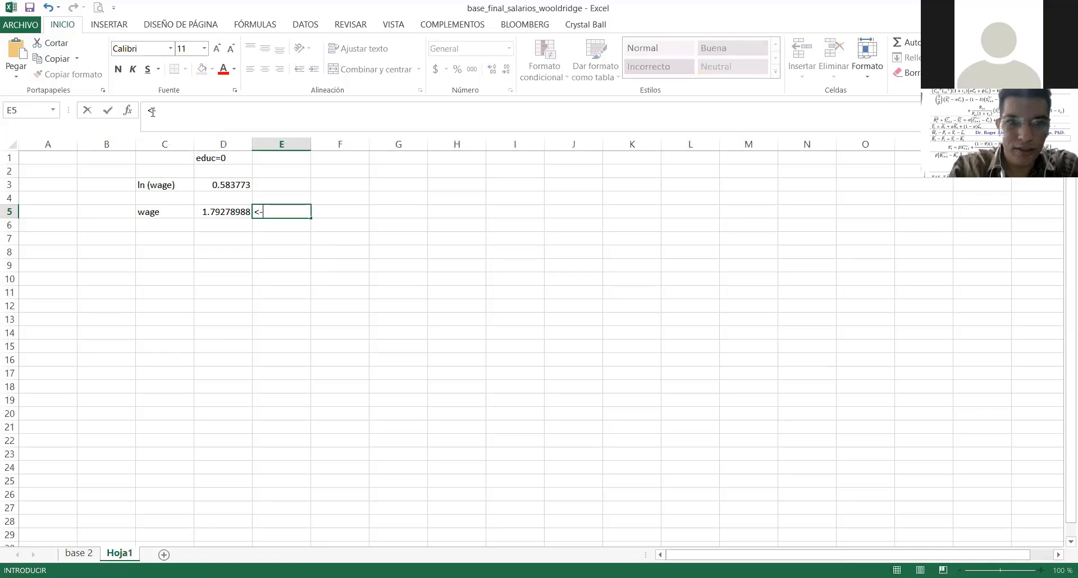
text( Salario expre)
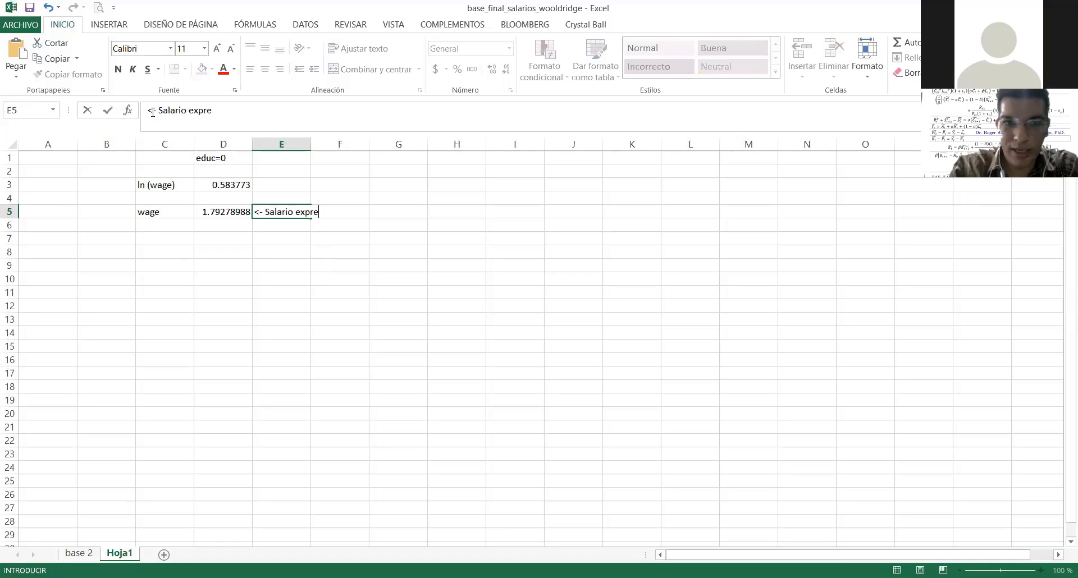
text(sado (m)
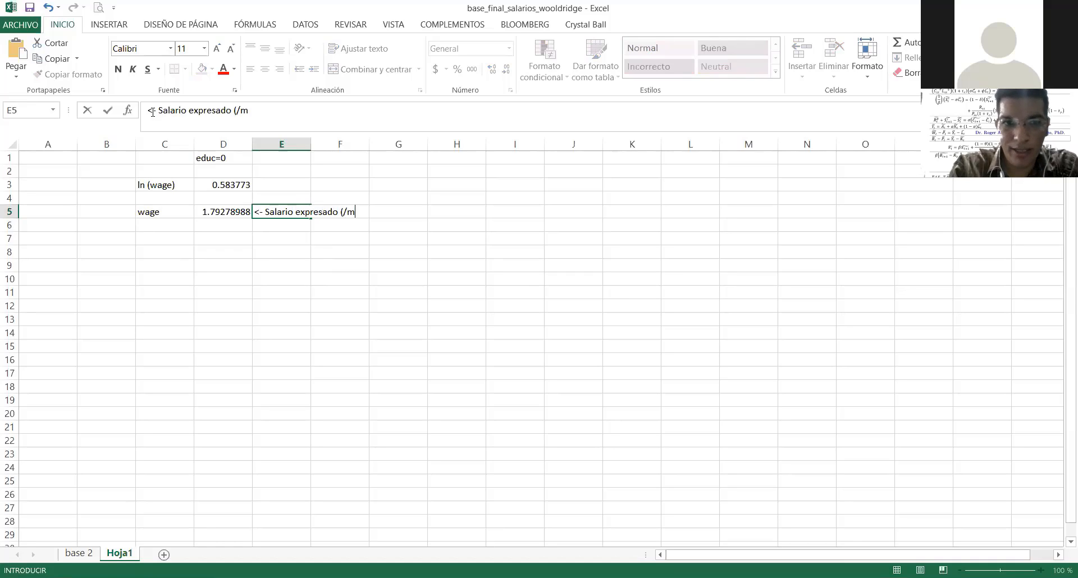
key(BackSpace)
key(BackSpace)
text((miles de )
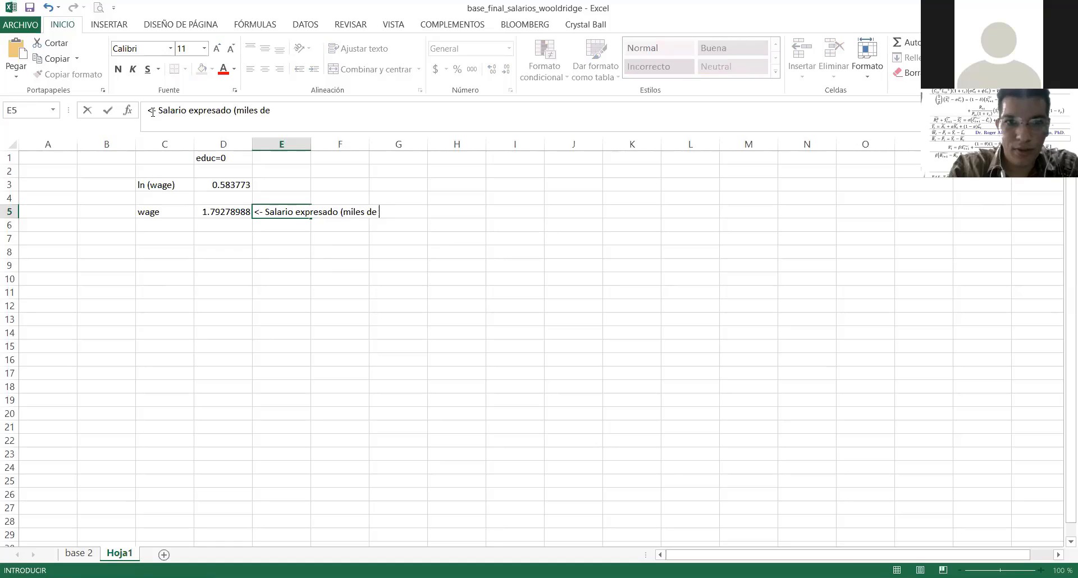
text(USD), si una)
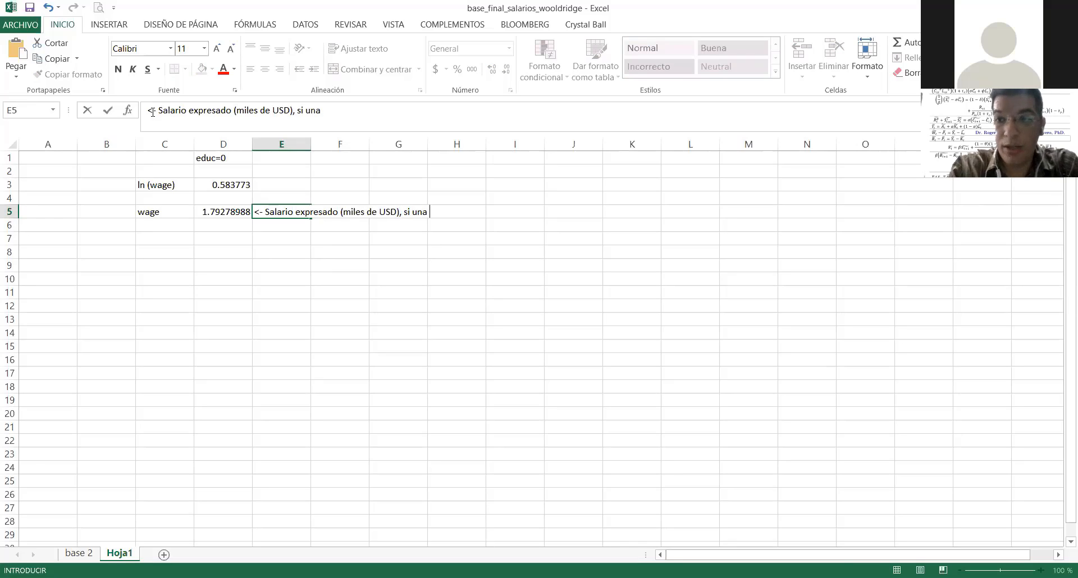
text( pers)
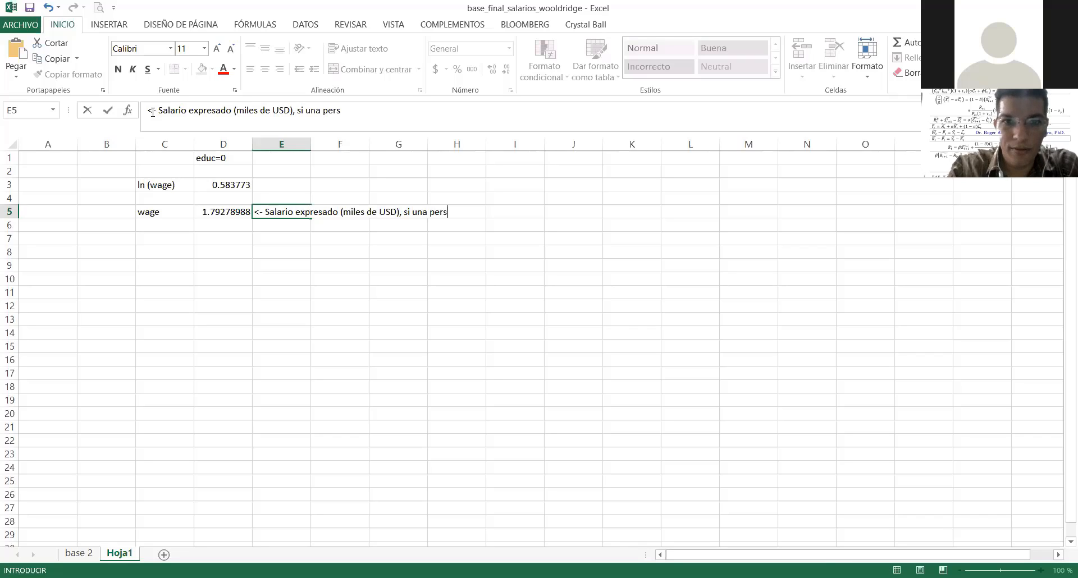
text(ona no asistid)
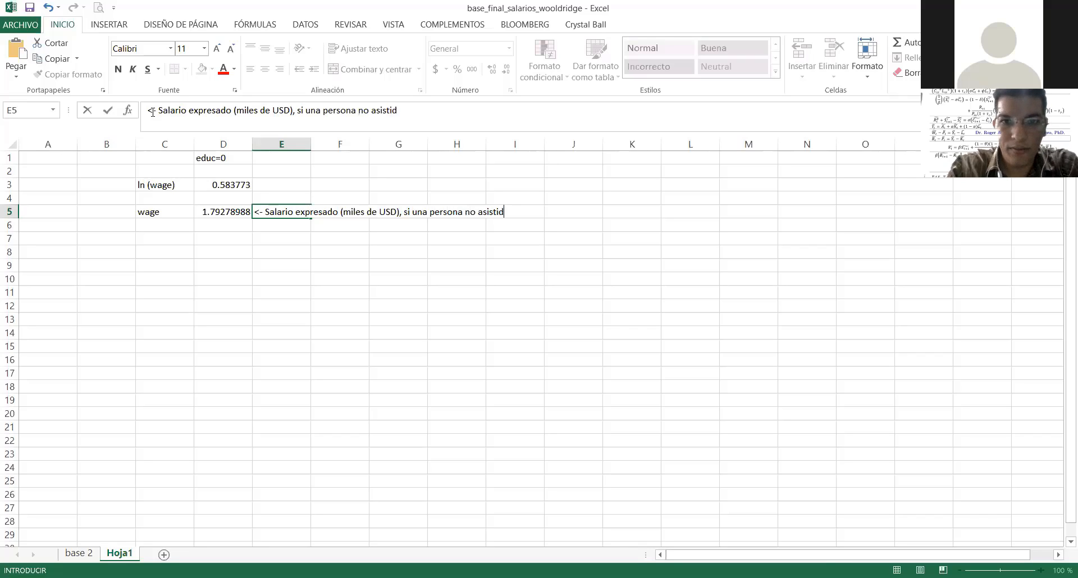
text(o a la escuela)
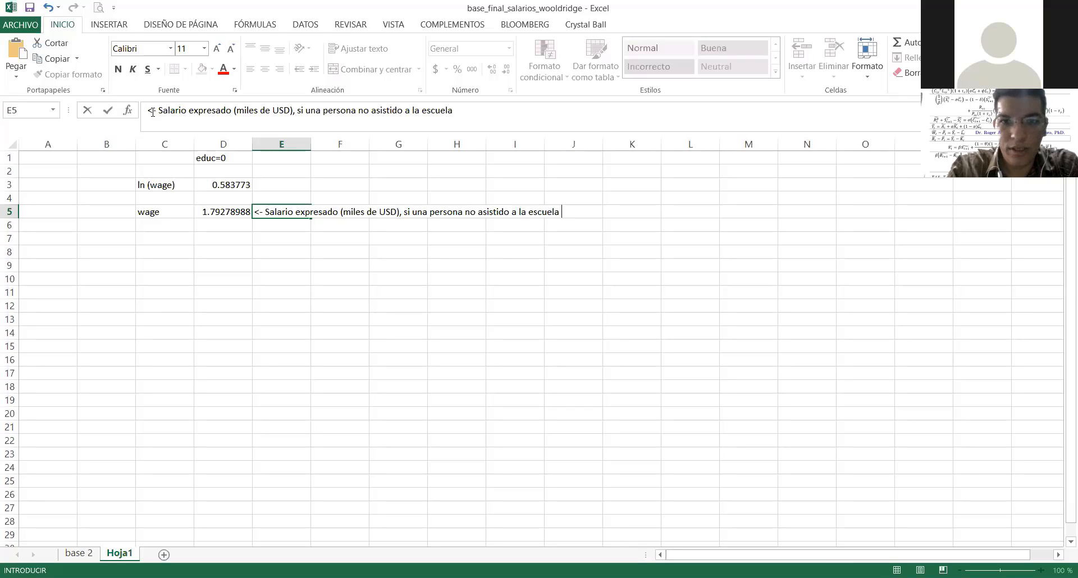
key(Return)
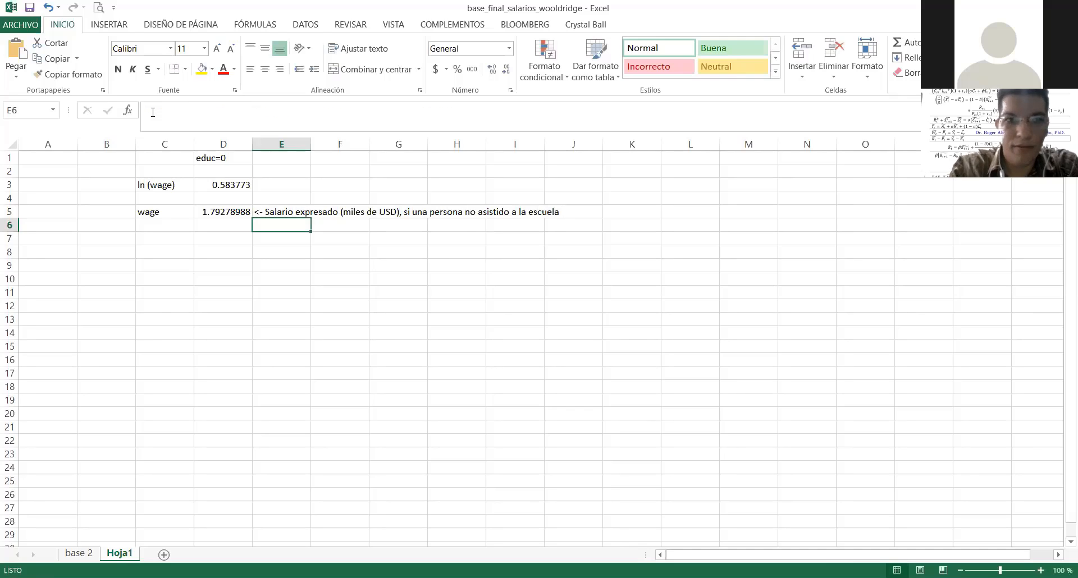
key(Left)
key(Up)
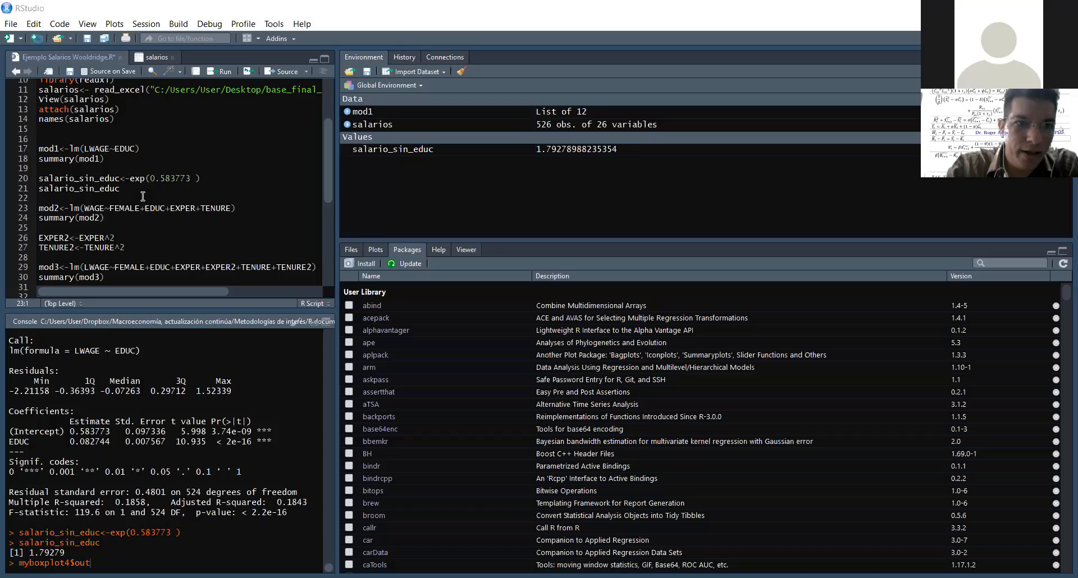
- Switch to RStudio and delete the two salario_sin_educ lines of the script below summary(mod1)
click(117, 178)
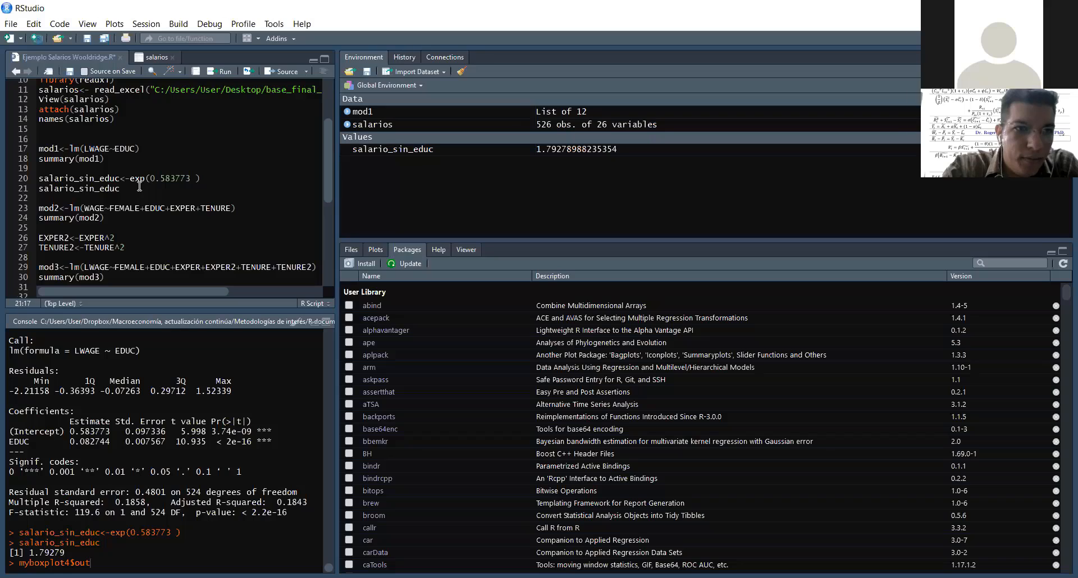
drag(1, 175, 5, 176)
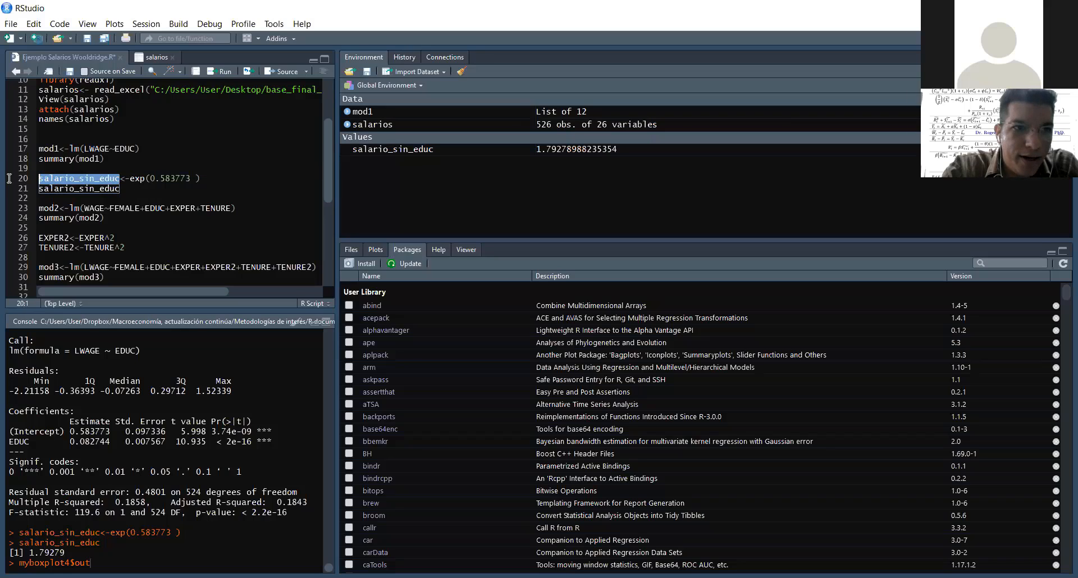
click(146, 190)
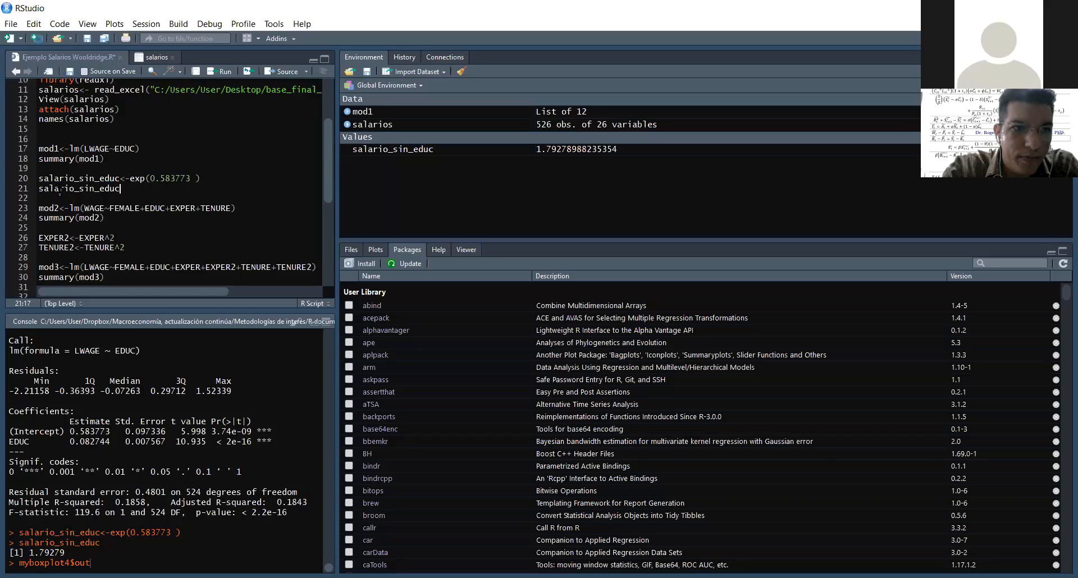
shift+click(35, 181)
key(BackSpace)
- Start an assignment to salario_sin_educ on a script line below summary(mod1)
text(salario)
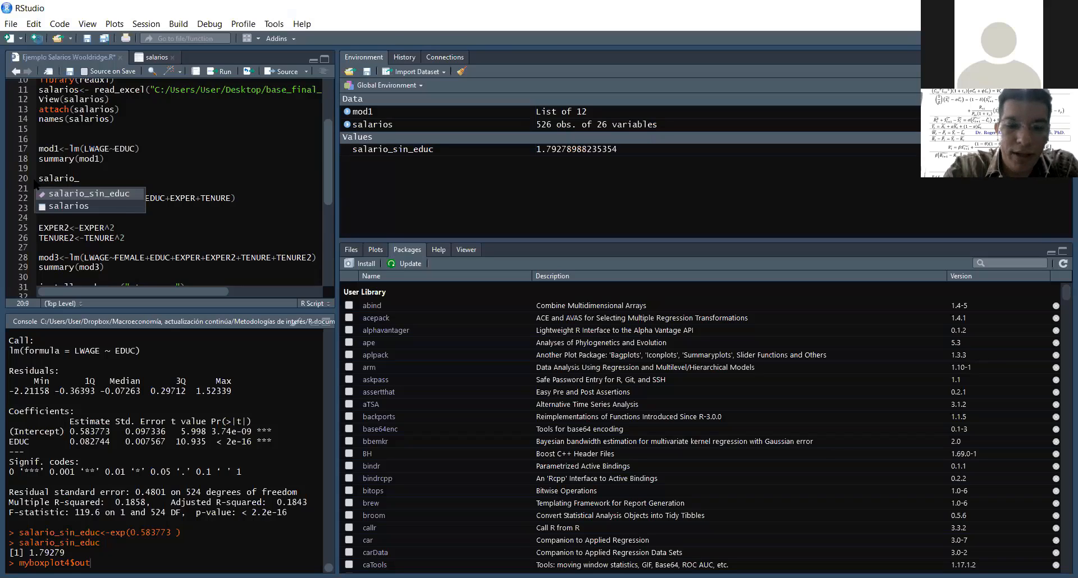
text(_xin)
key(BackSpace)
key(BackSpace)
key(BackSpace)
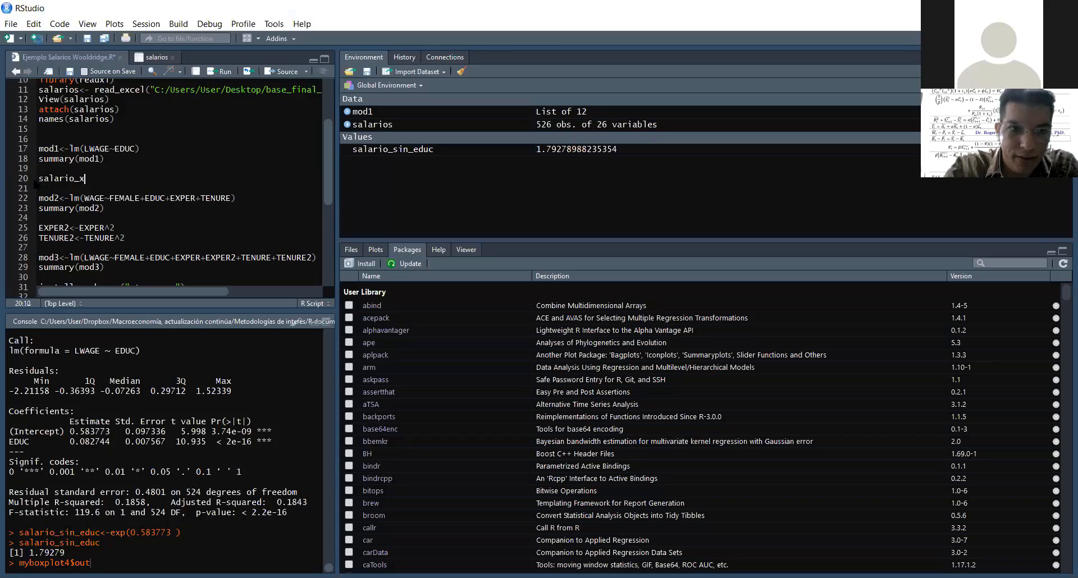
text(sin-edu)
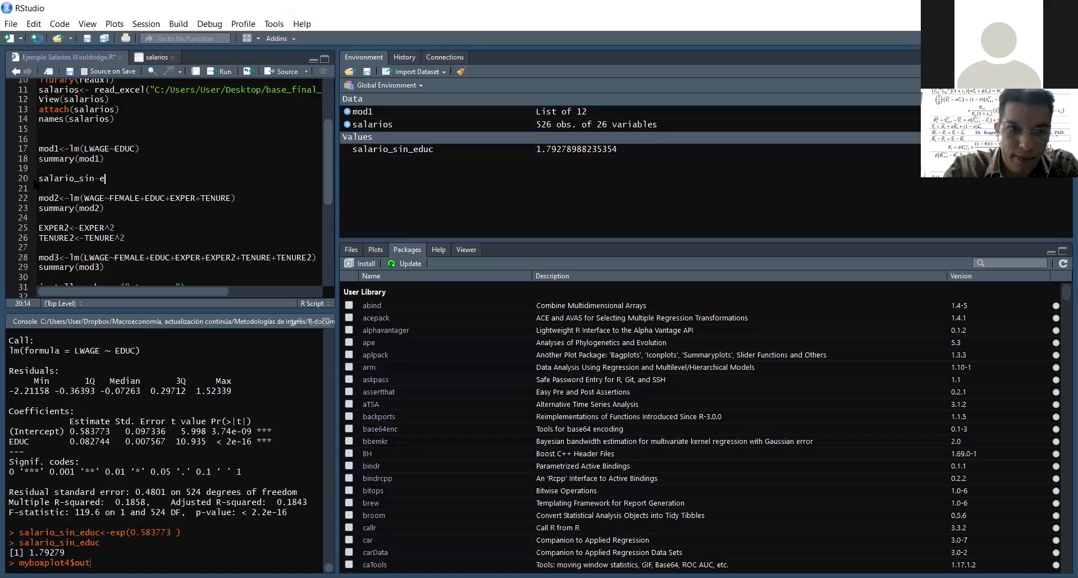
key(BackSpace)
key(BackSpace)
key(BackSpace)
key(BackSpace)
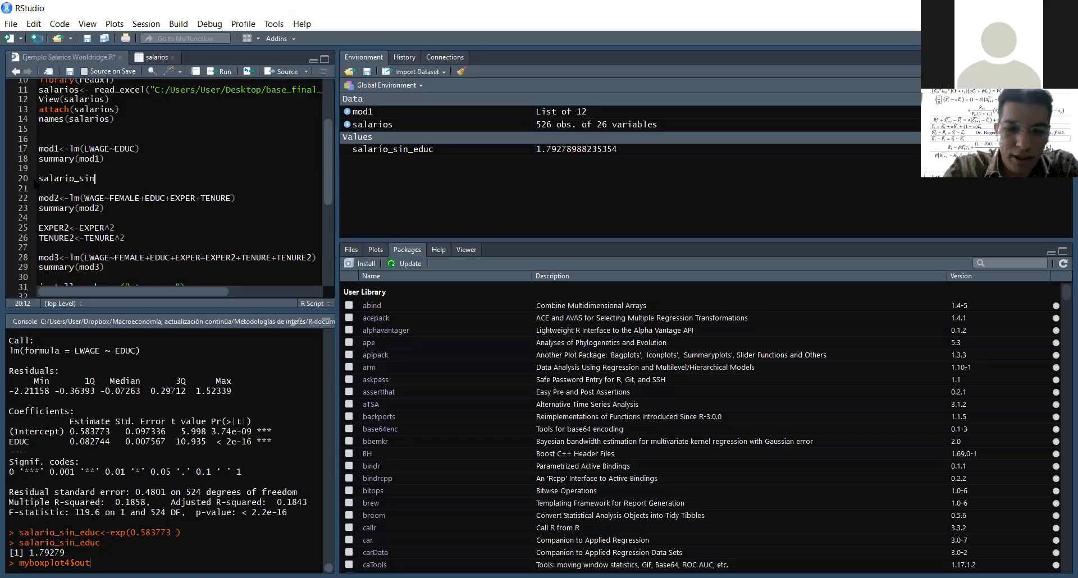
text(_educ)
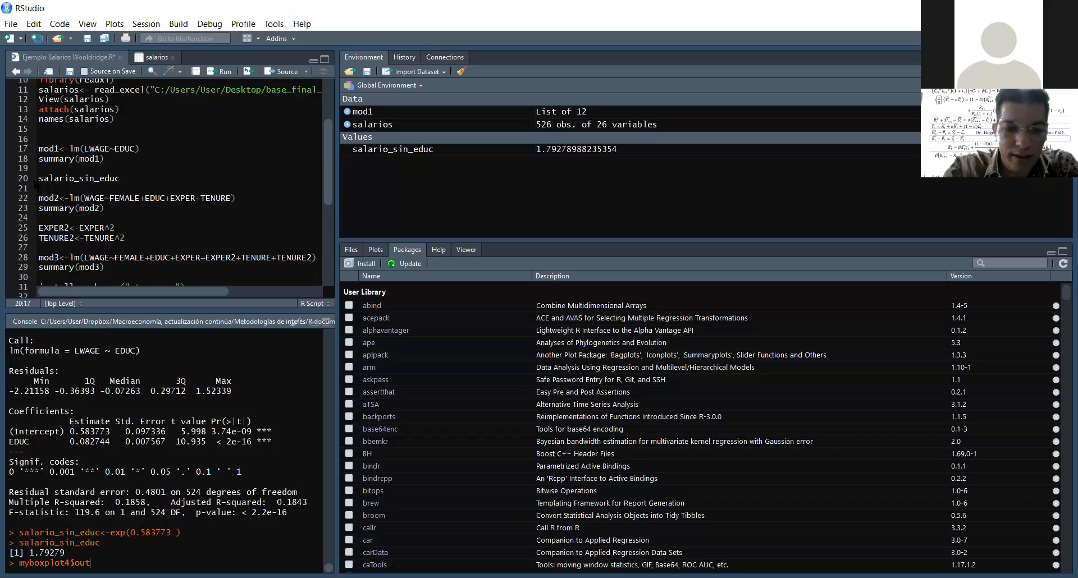
text(<-)
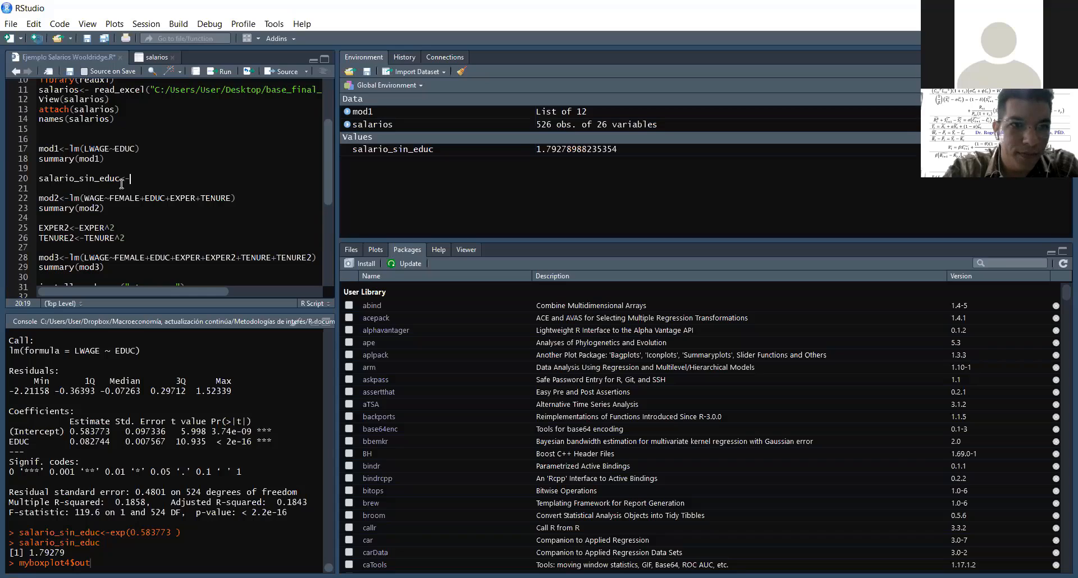
- Complete the assignment with the antilogarithm of mod1's intercept, exp(0.583773), and run the line
text(exp()
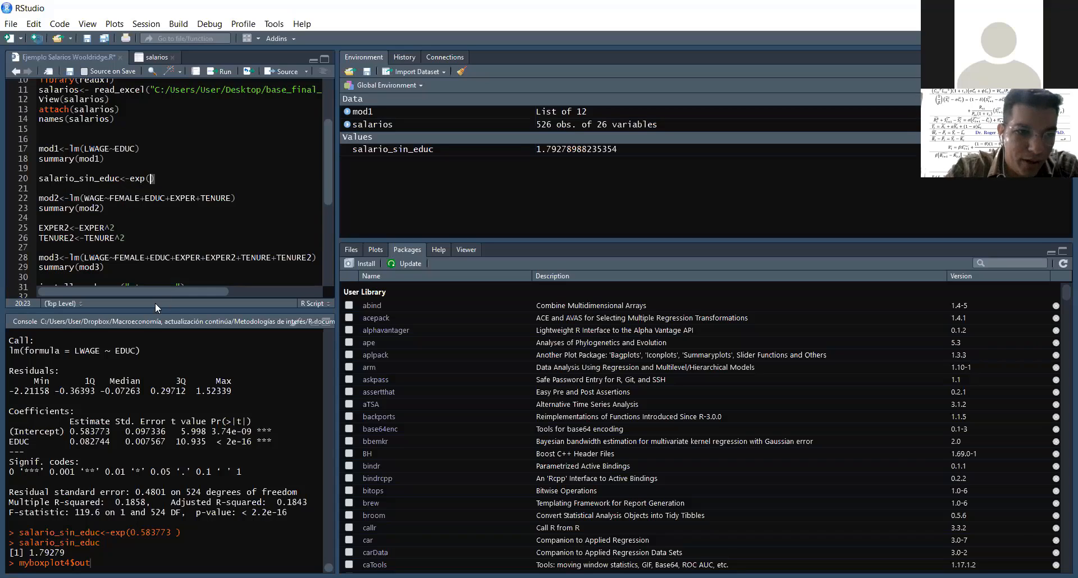
drag(115, 431, 70, 430)
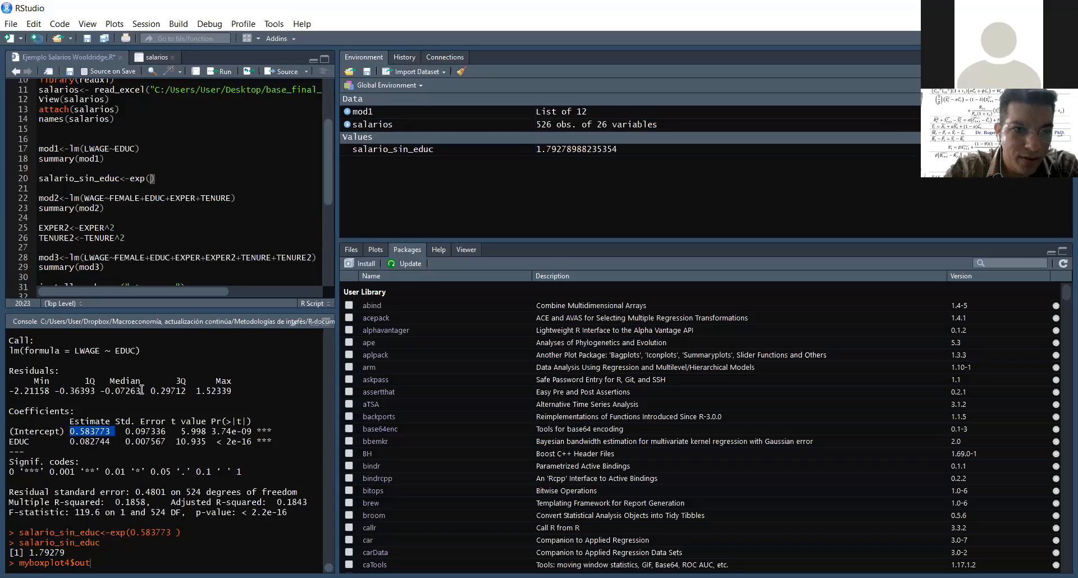
click(150, 178)
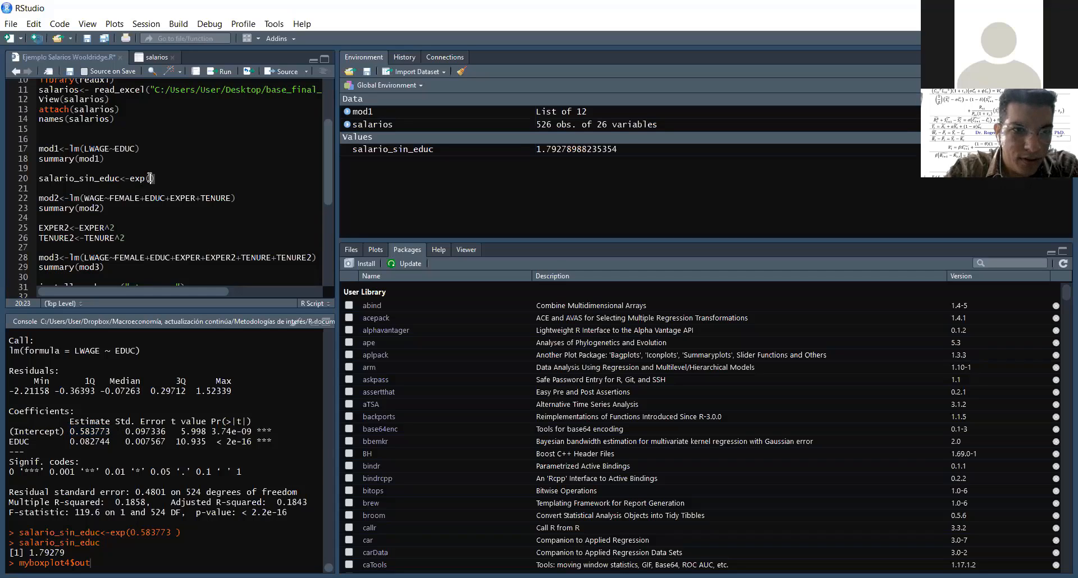
text(0.583773)
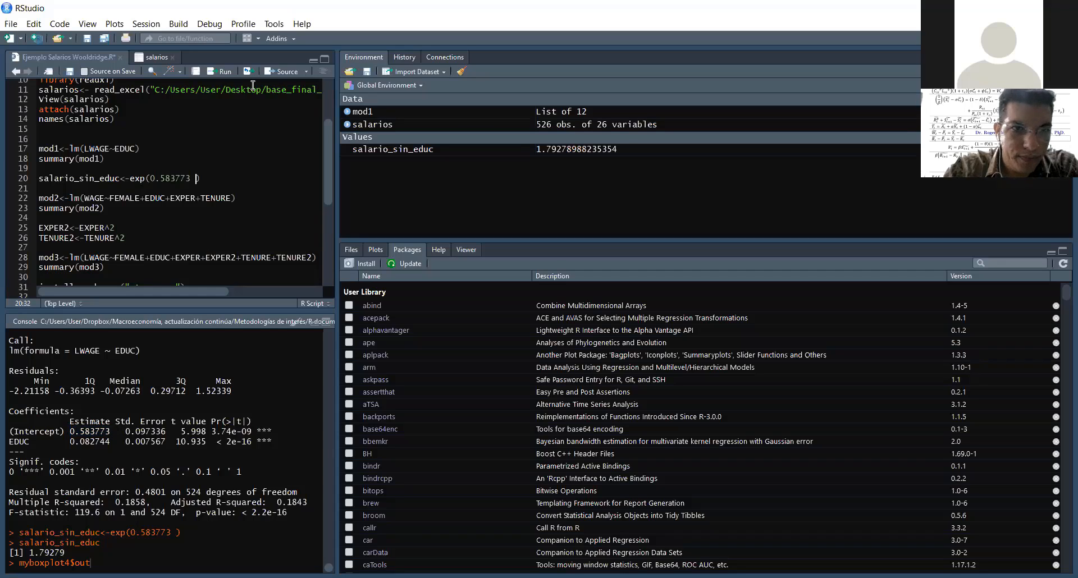
click(225, 72)
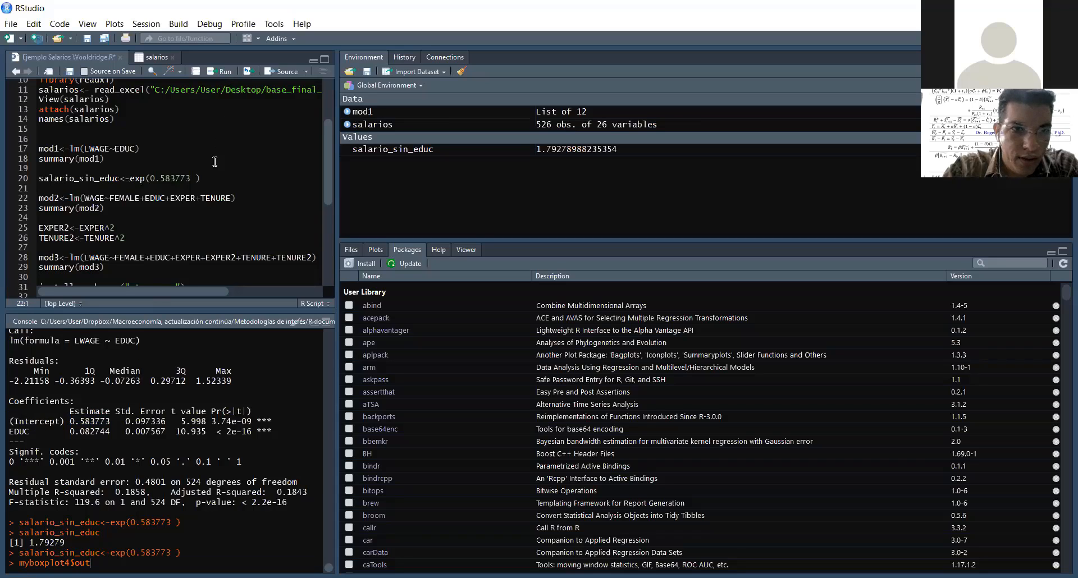
- Add a line with salario_sin_educ below the assignment and run it to print the value
click(213, 180)
key(Return)
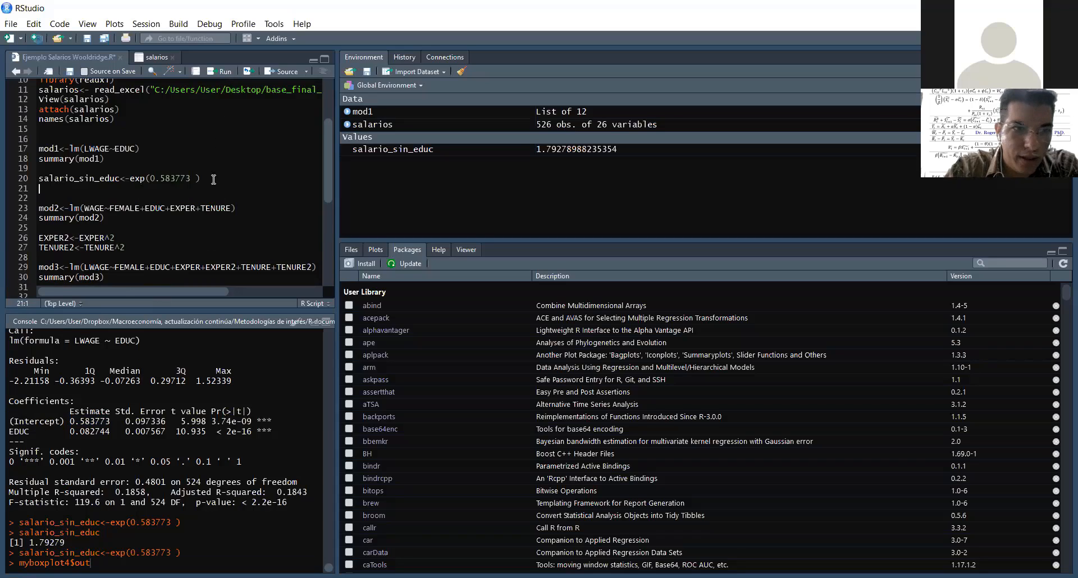
text(lario_)
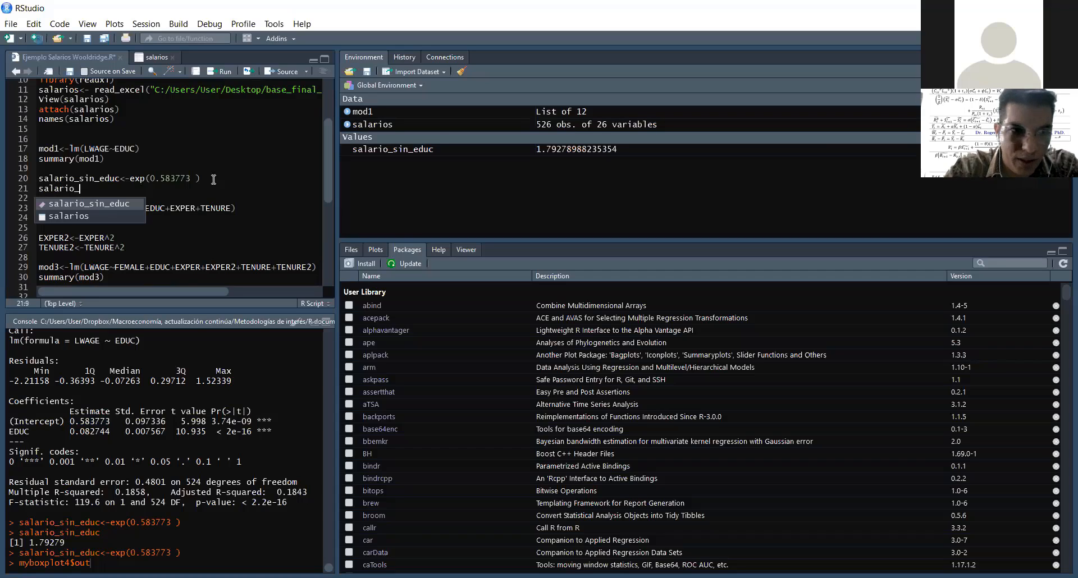
key(Return)
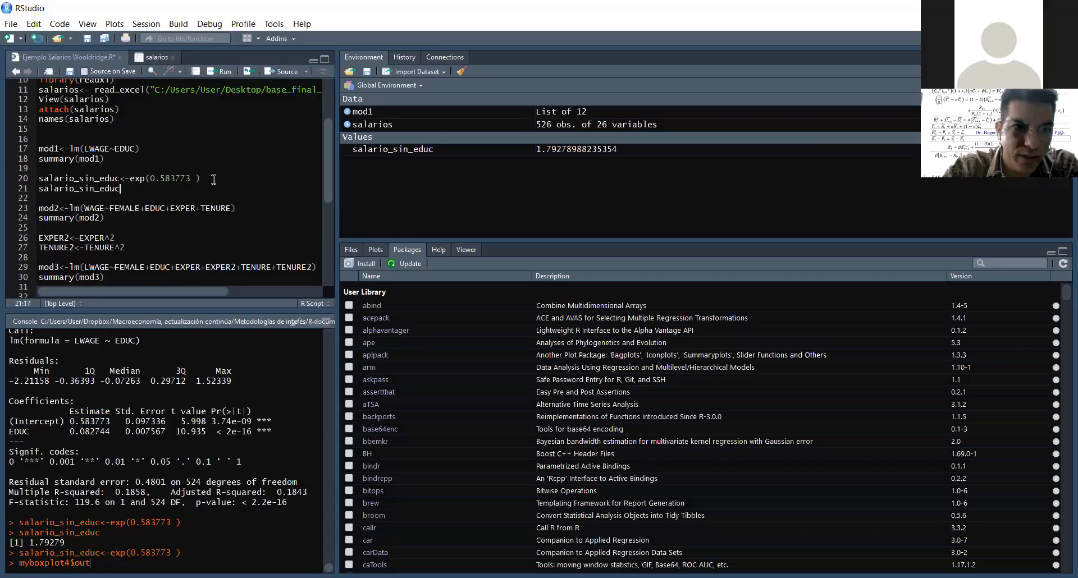
click(222, 72)
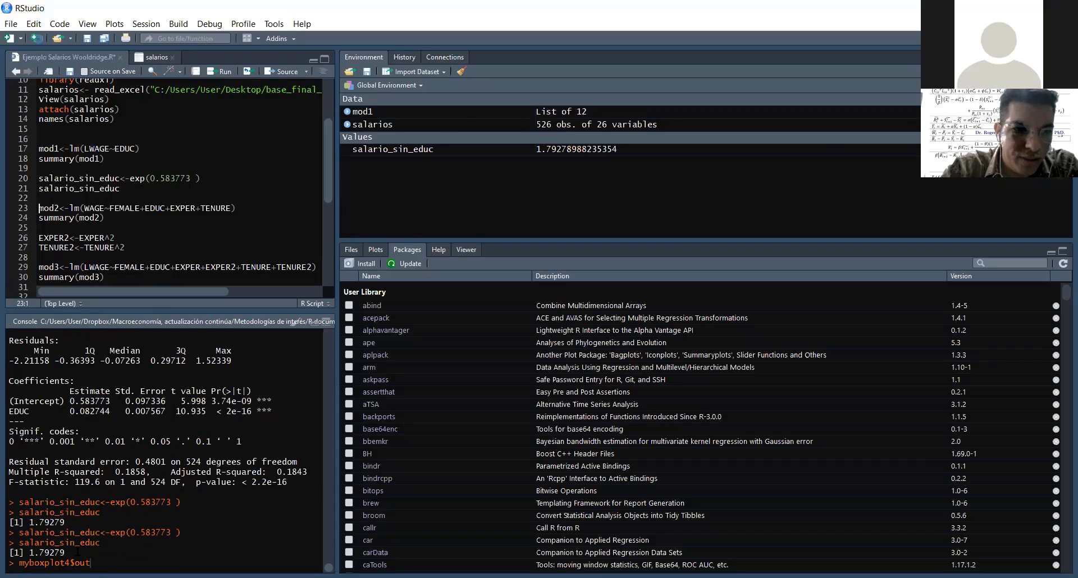
- Copy mod1's summary output from Coefficients through the F-statistic into a Notepad document under the heading Modelo 1
drag(65, 552, 29, 552)
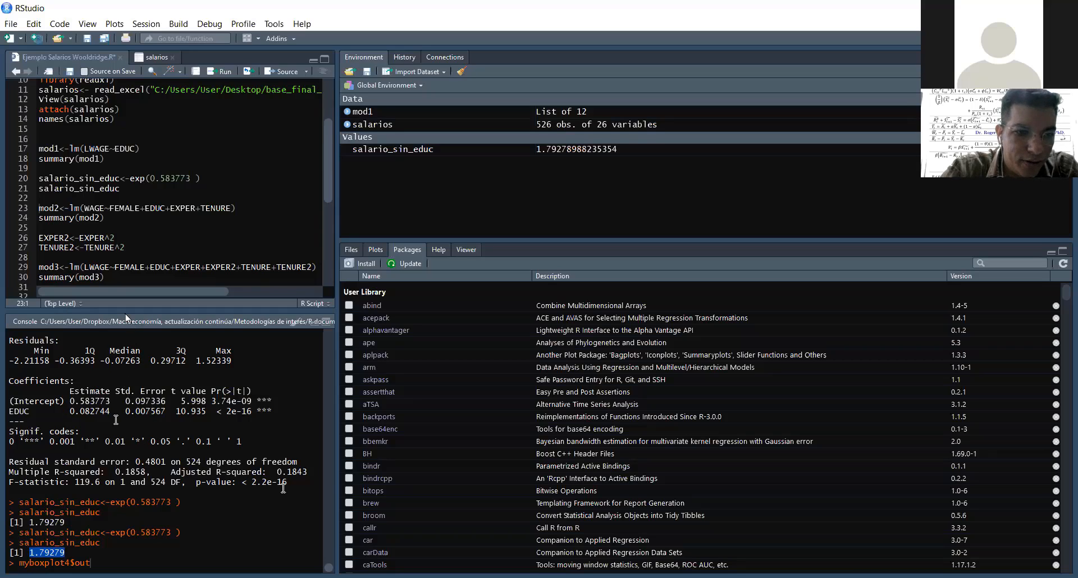
drag(287, 484, 8, 378)
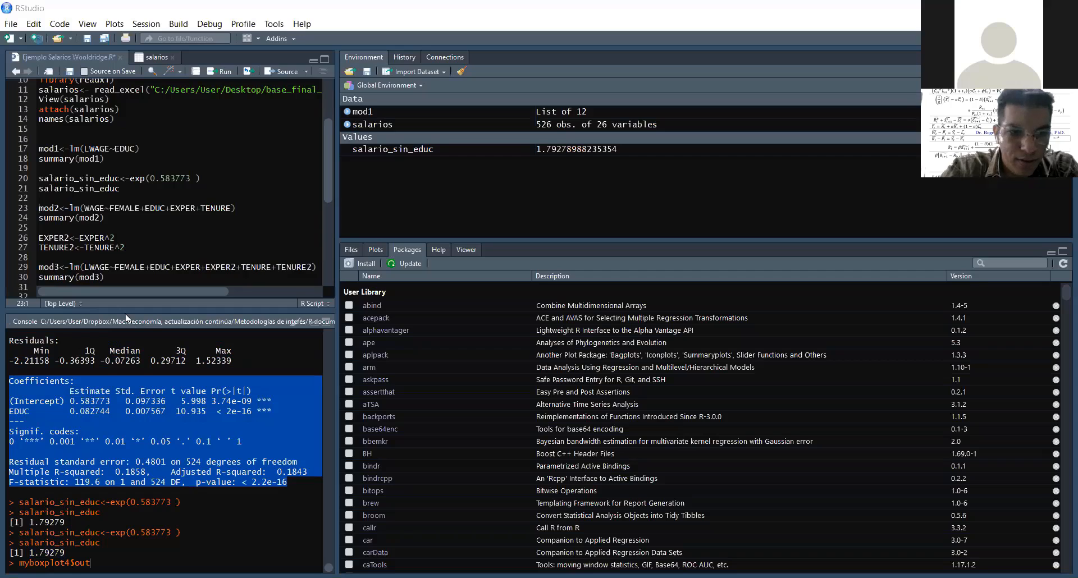
key(alt+Tab)
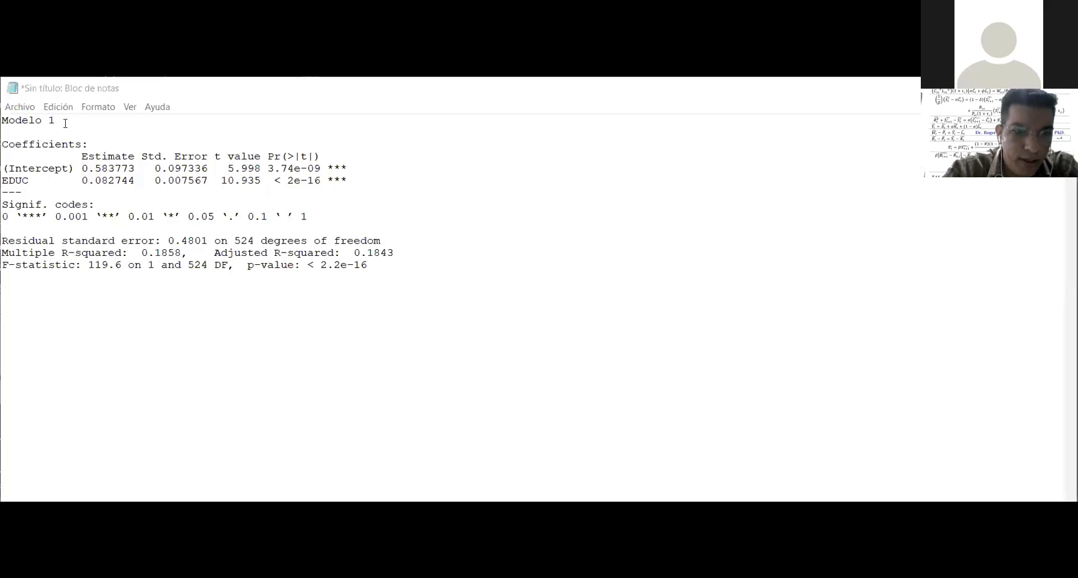
- Insert two blank lines above the Modelo 1 heading
key(Left)
key(Left)
key(Left)
key(Left)
key(Left)
key(Left)
key(Left)
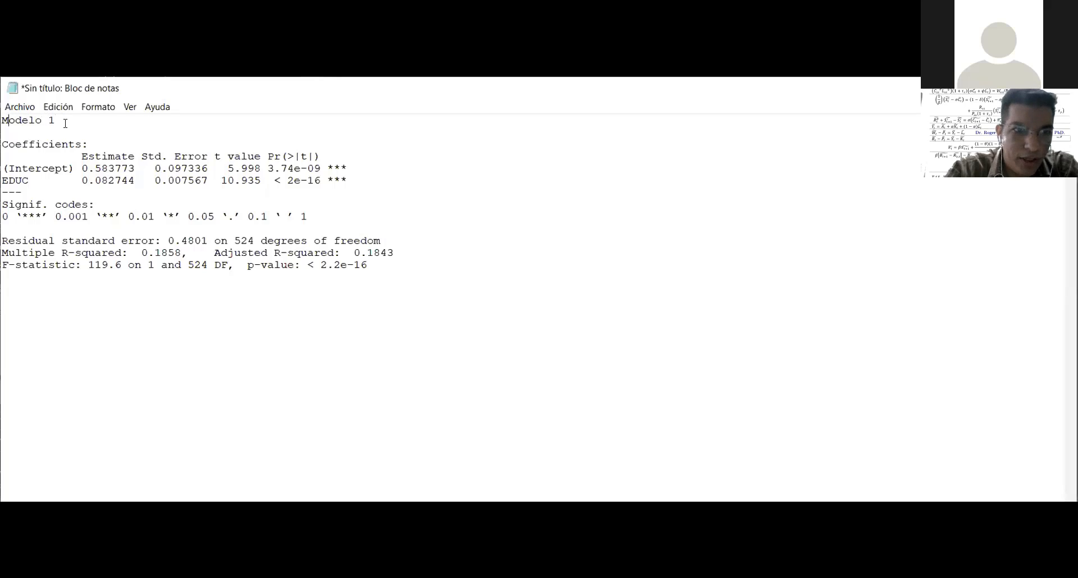
key(Return)
key(Return)
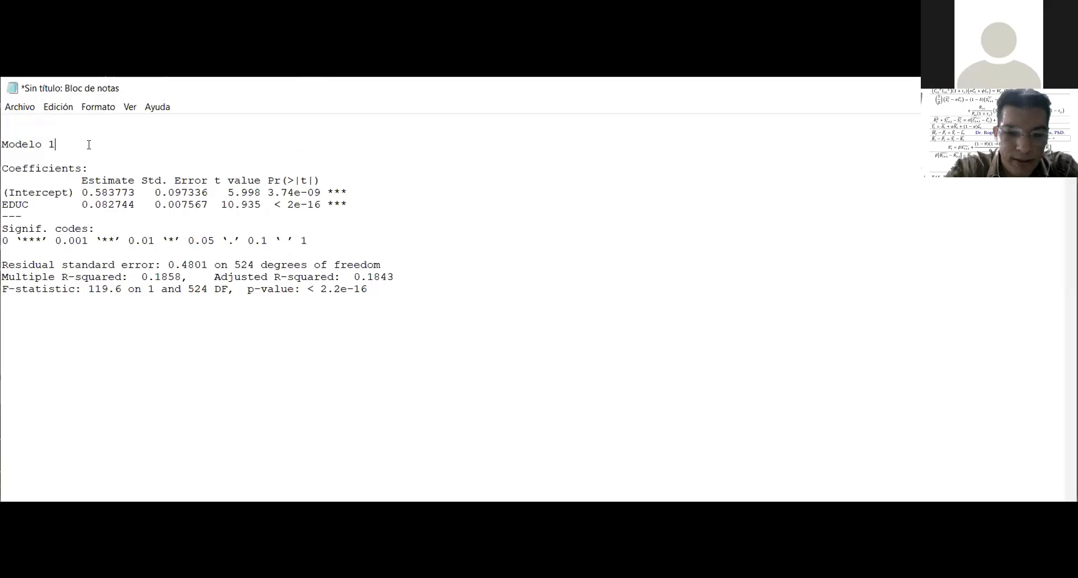
- Extend the heading to read "Modelo 1: Var.Depend: Log(Salarios)"
click(89, 145)
text(:)
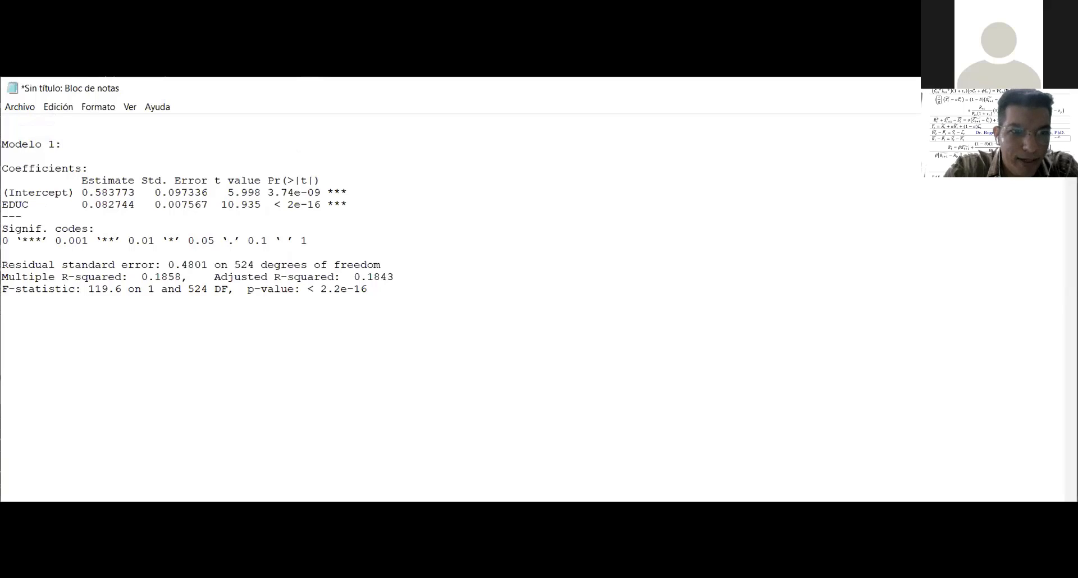
text(   var.)
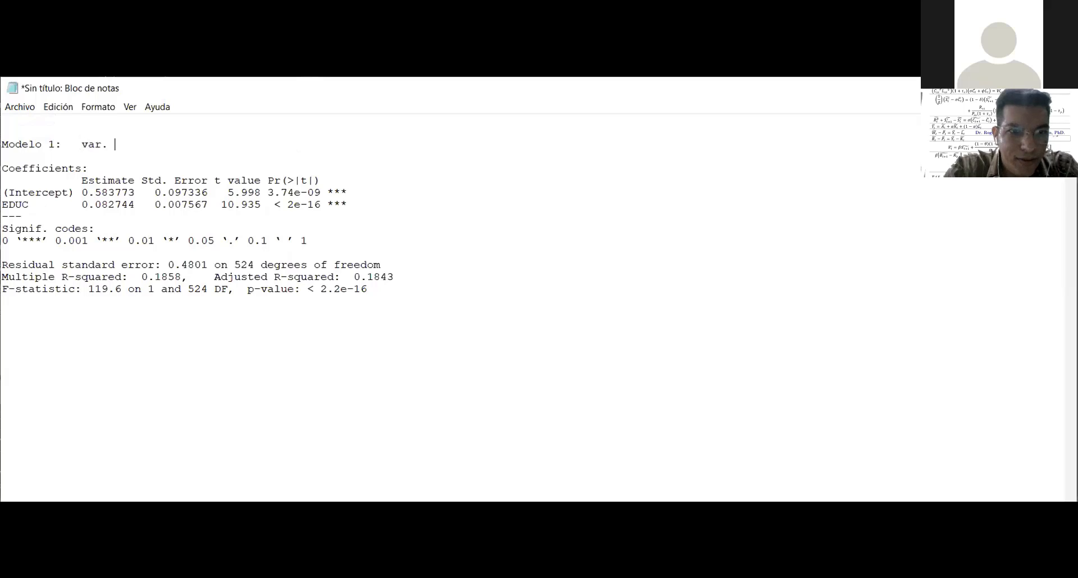
key(BackSpace)
key(BackSpace)
key(BackSpace)
key(BackSpace)
key(BackSpace)
text(Var)
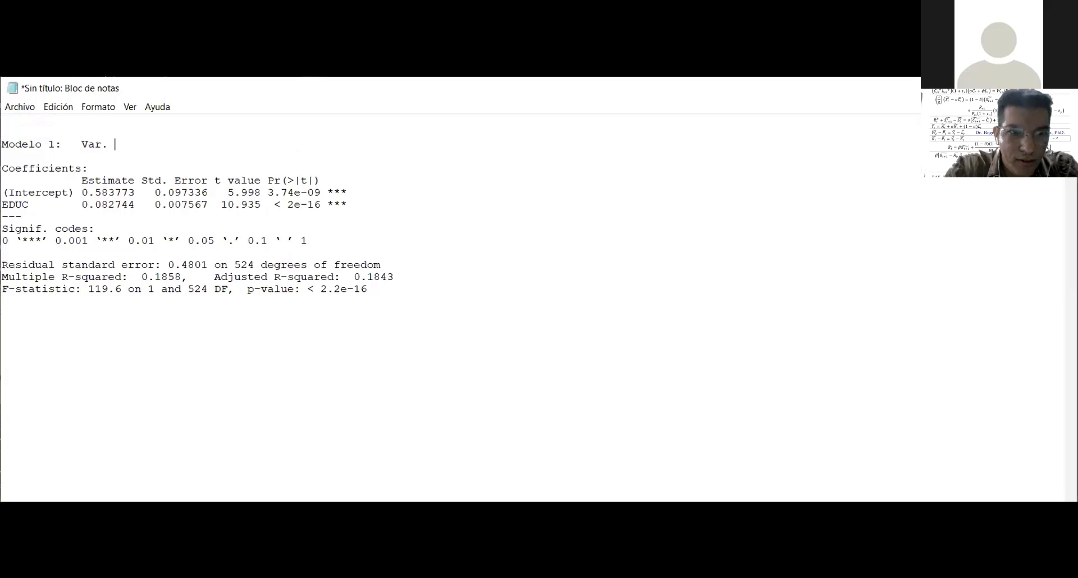
text(.Depe)
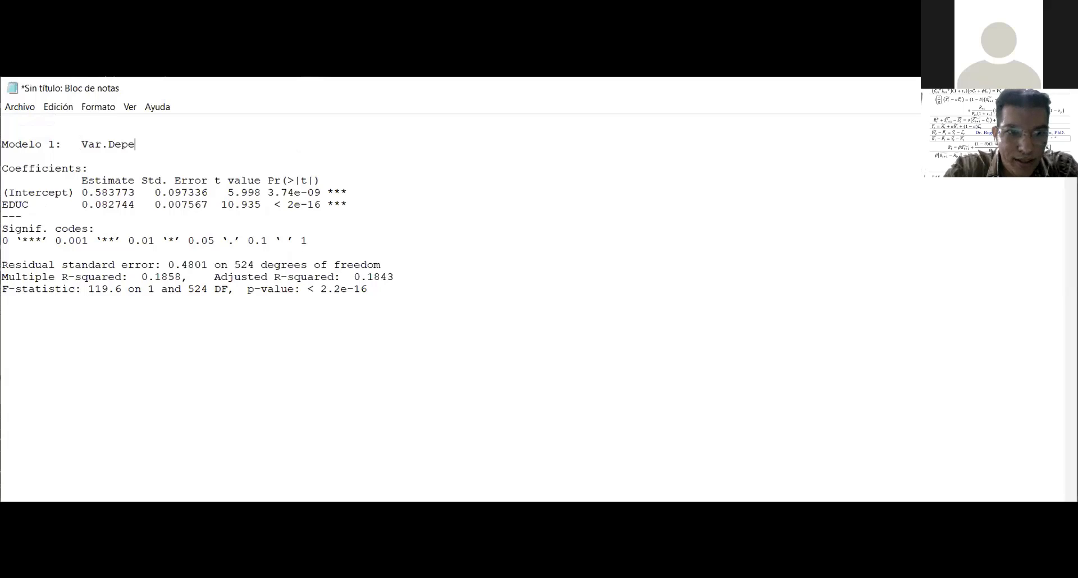
text(nd: )
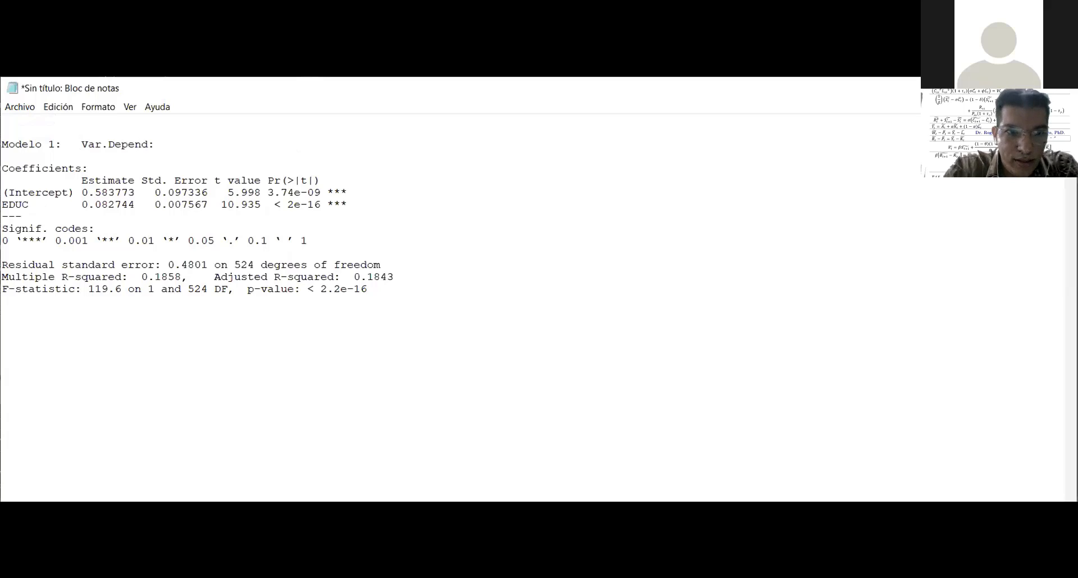
text(Log(Salarios))
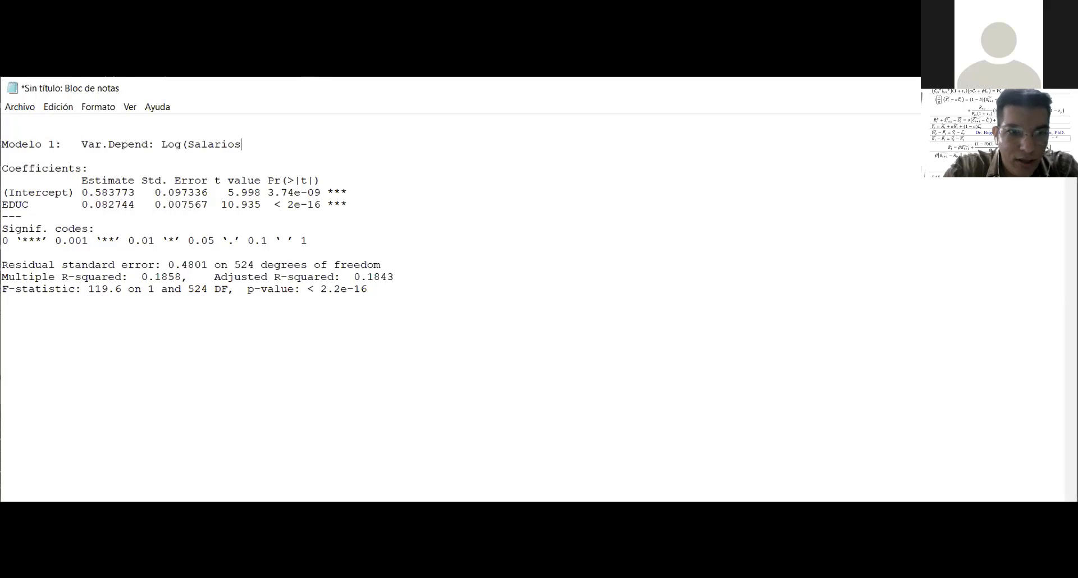
- Make room below the significance codes line and add the note "*** 0.1%" explaining the three-star code
click(30, 206)
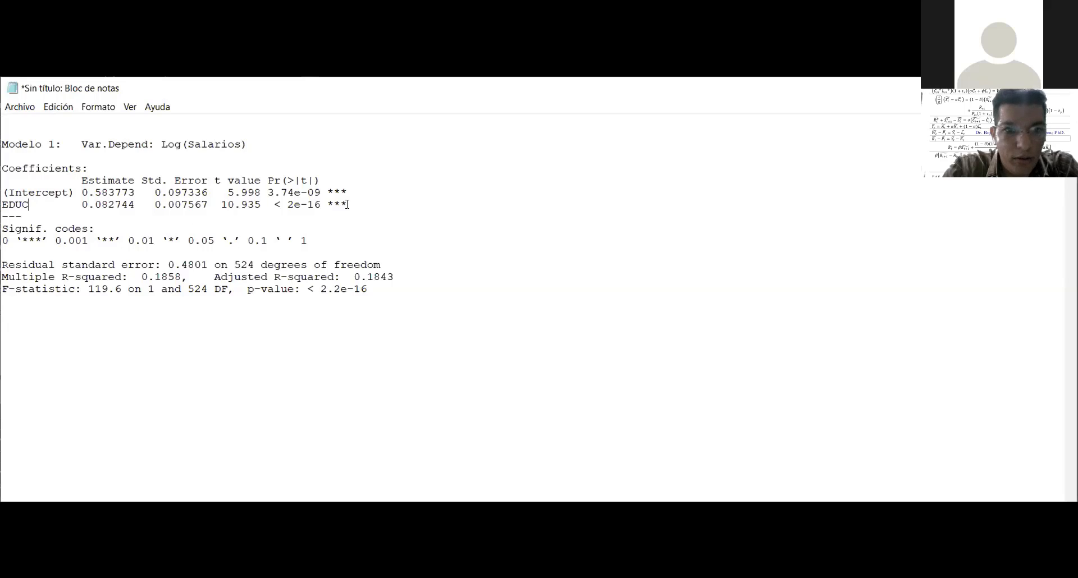
mouse_move(348, 206)
mouse_down()
mouse_move(329, 206)
mouse_move(331, 194)
mouse_up()
click(333, 203)
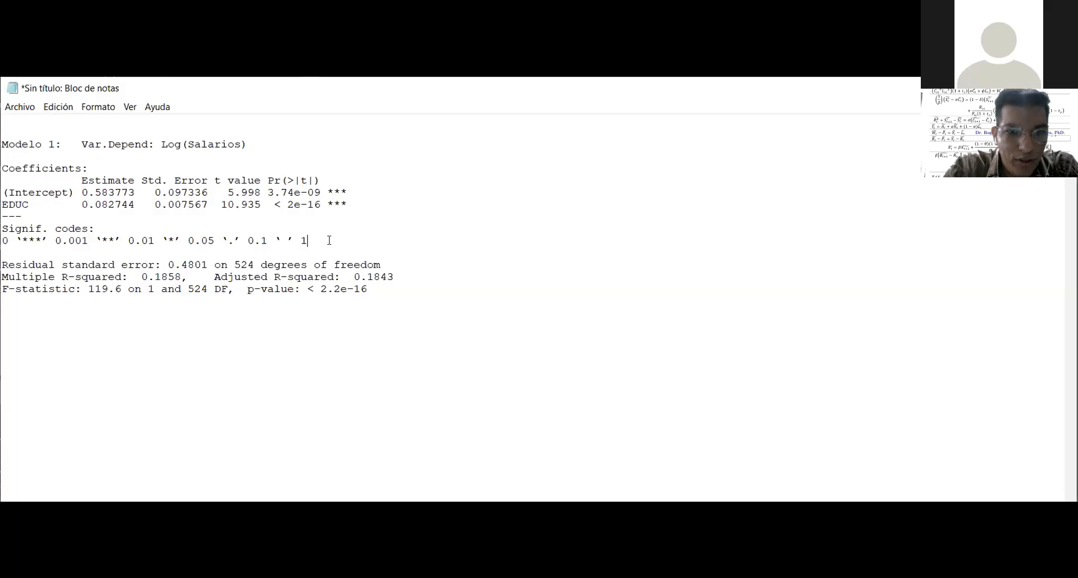
key(Return)
key(Return)
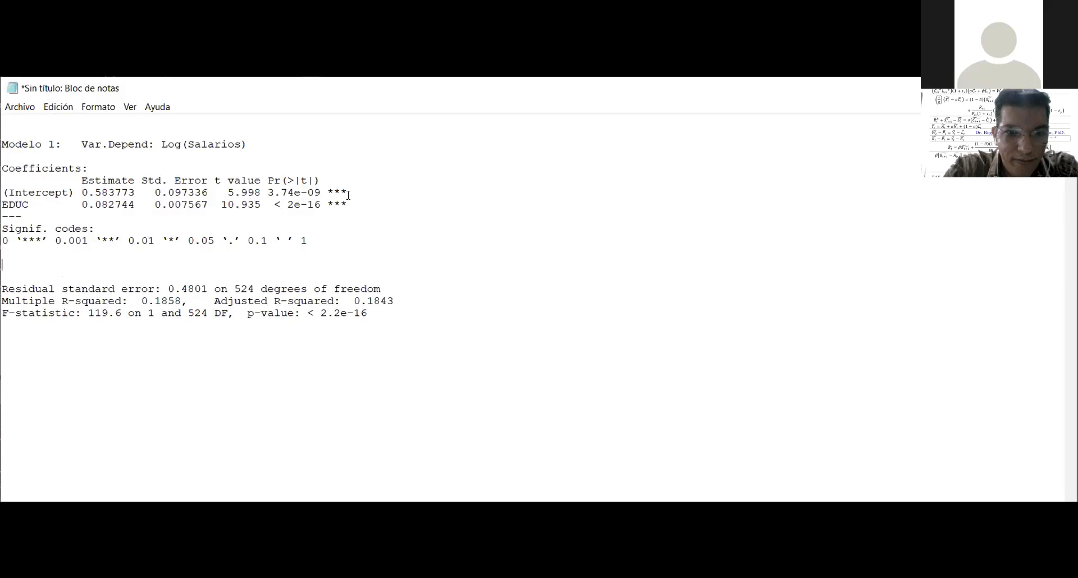
drag(348, 193, 322, 190)
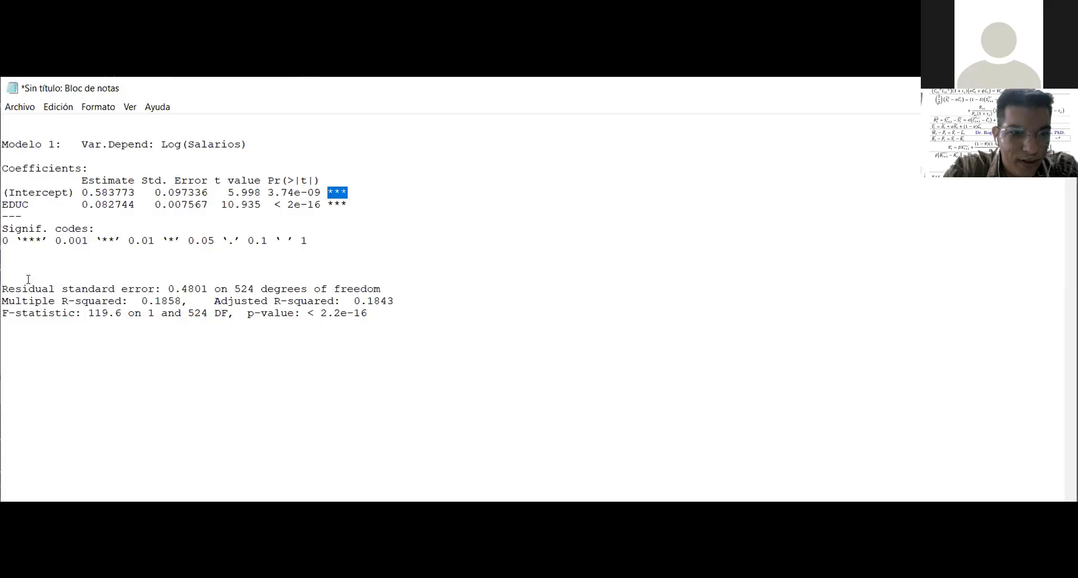
click(22, 260)
text(***)
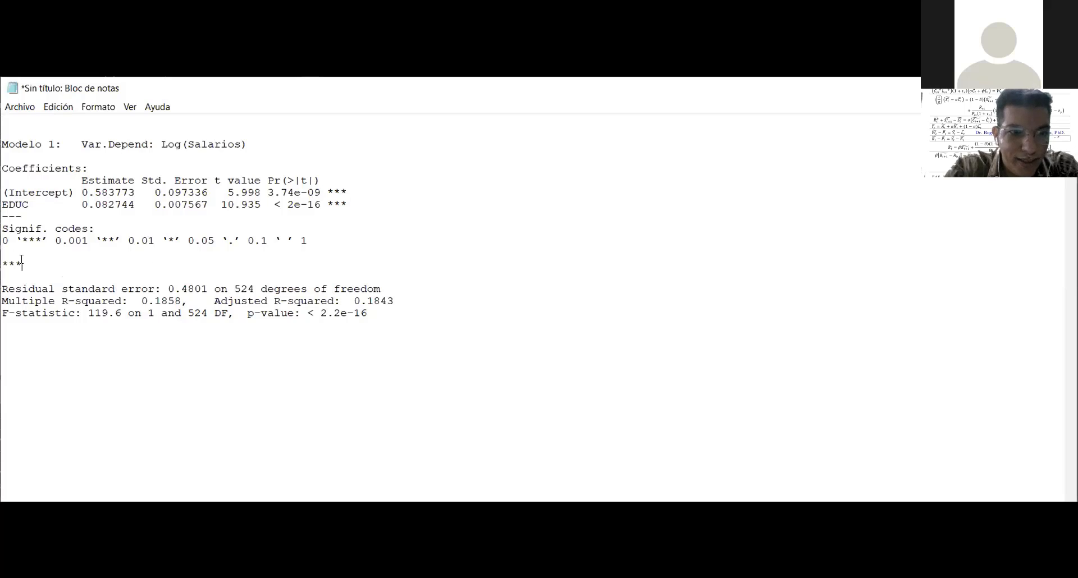
text( 0.1)
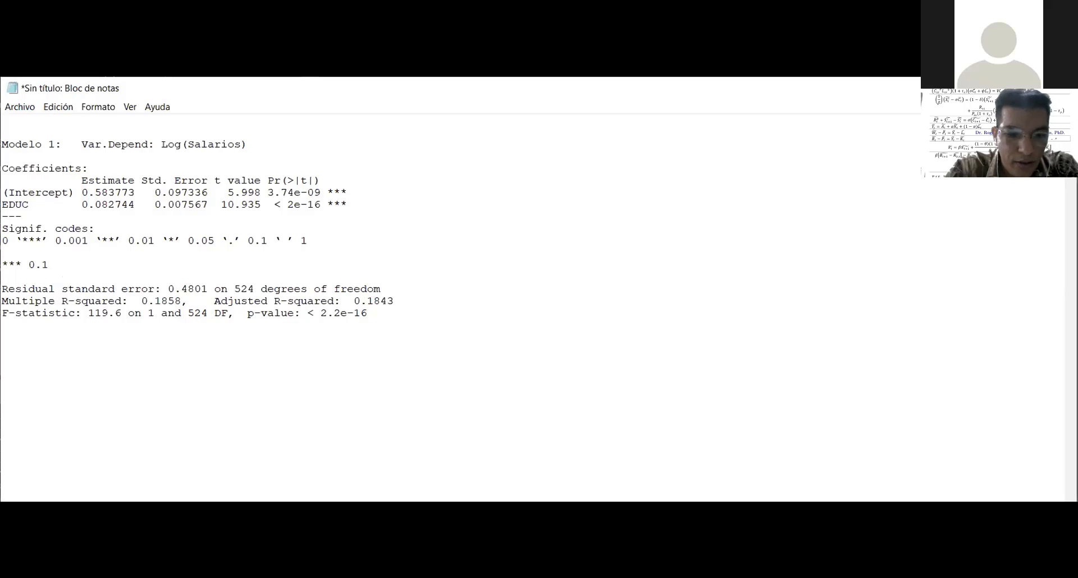
text(%)
key(Return)
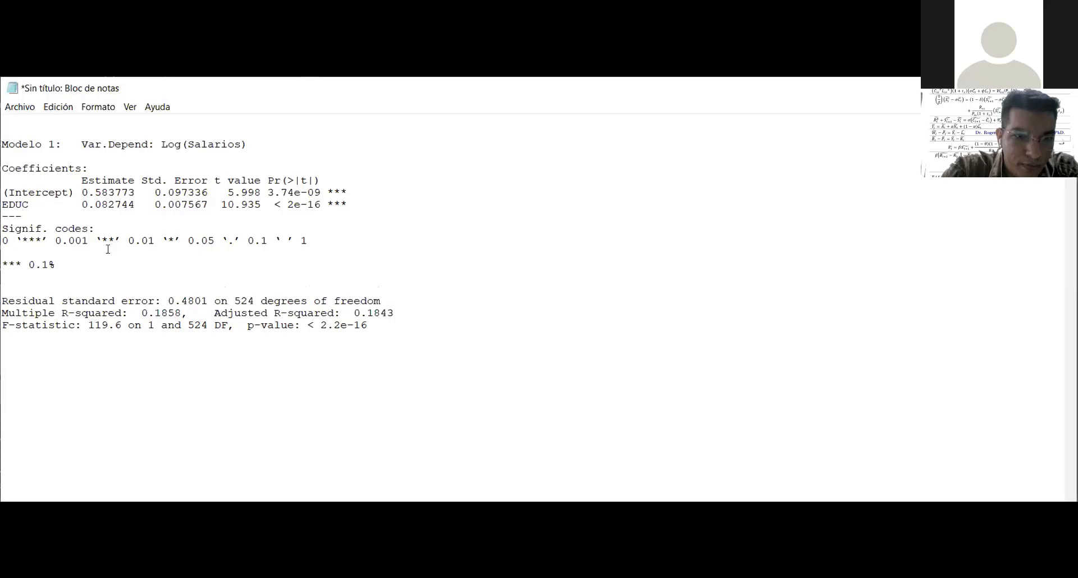
- Add the note "** 1%" under the three-star note, aligning its percentage with the one above
drag(116, 241, 101, 241)
key(ctrl+c)
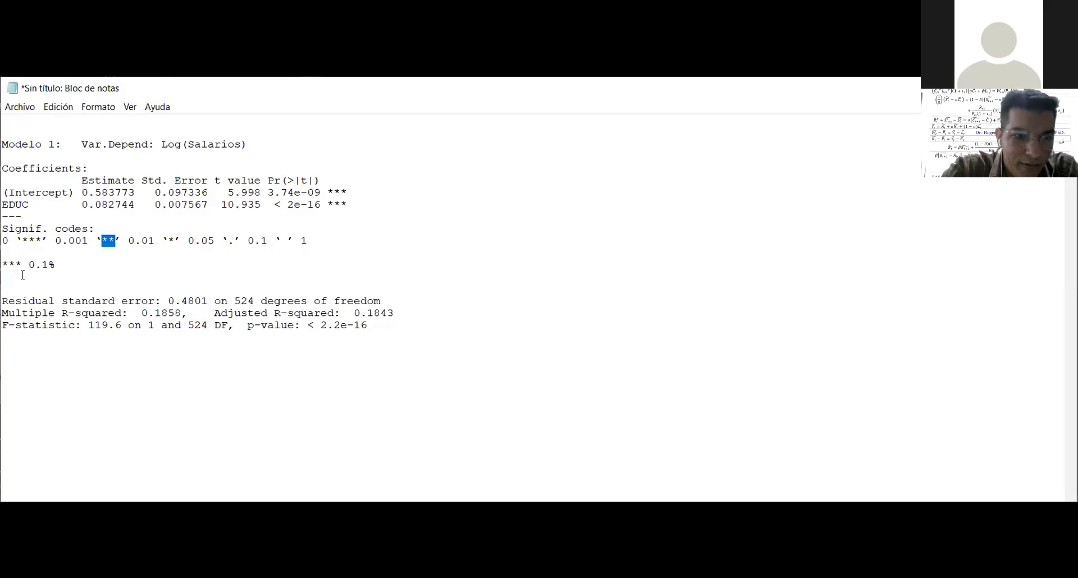
click(22, 276)
key(ctrl+v)
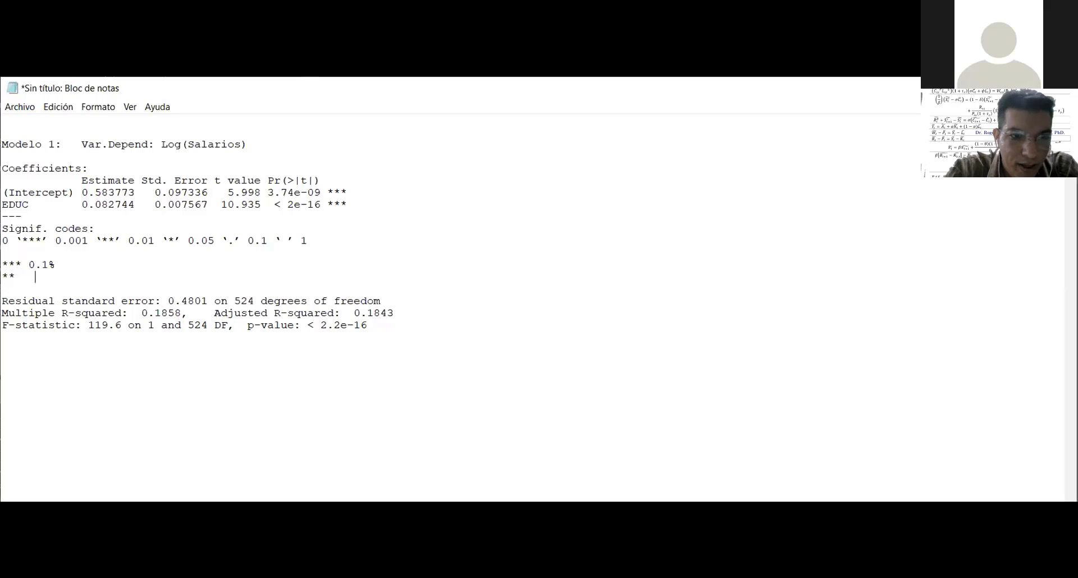
key(BackSpace)
text(1%)
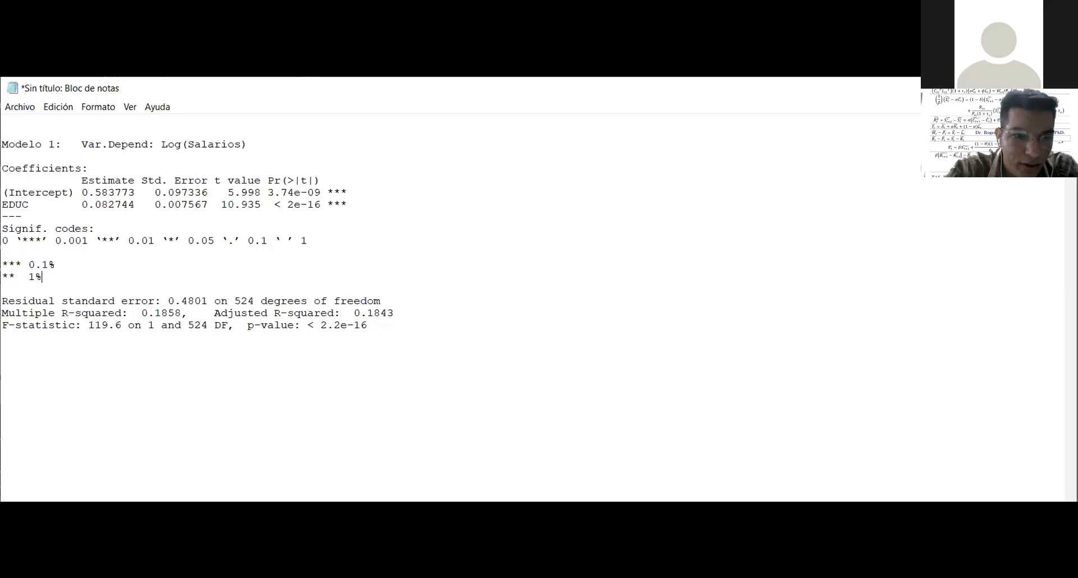
key(Left)
key(Left)
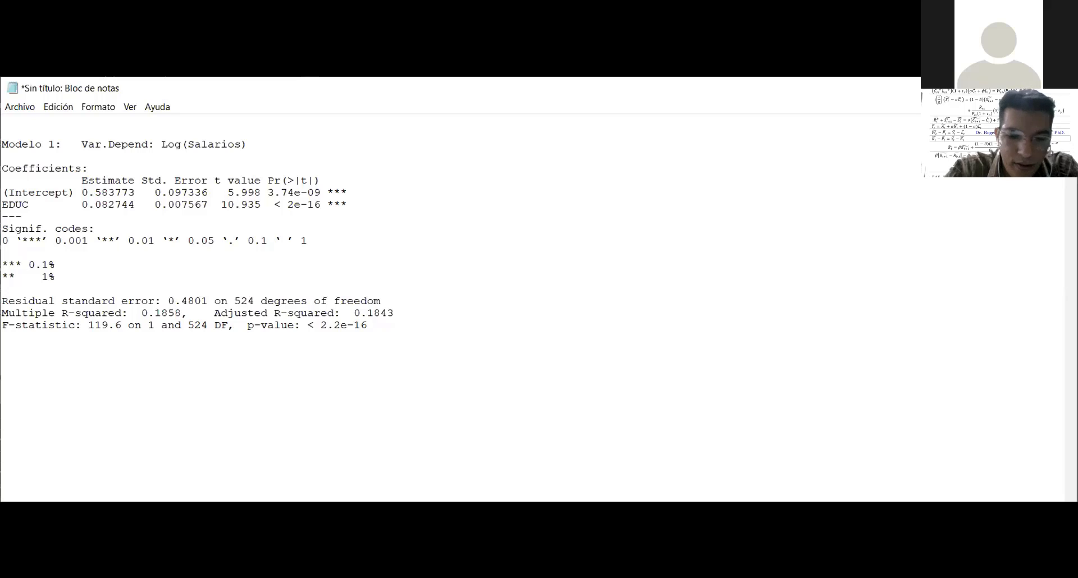
key(Right)
- Add a line below the two-star note reading "* 5%", aligned with the percentages above
key(Return)
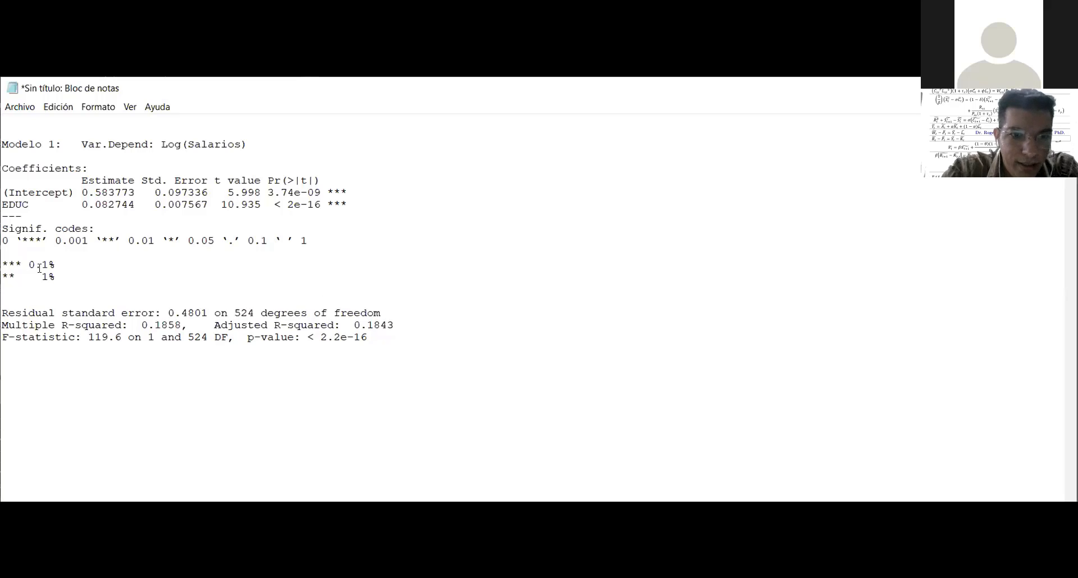
drag(175, 240, 170, 241)
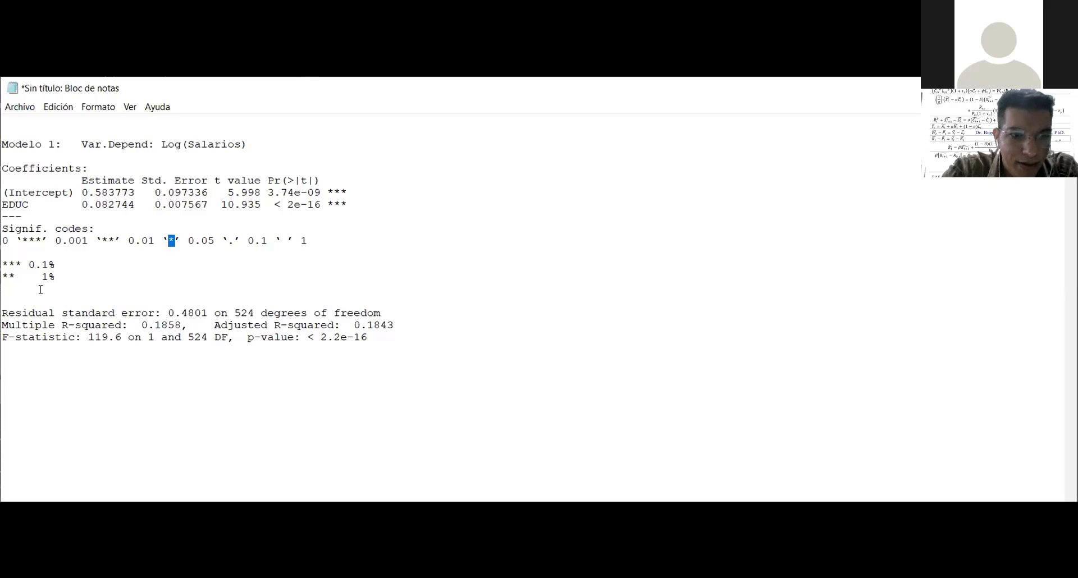
click(17, 290)
key(ctrl+v)
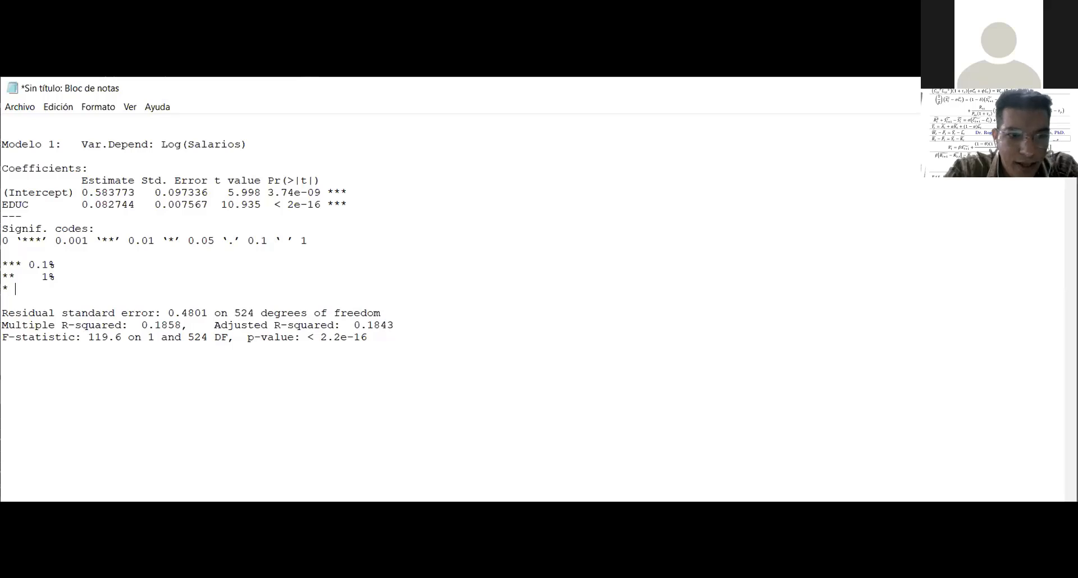
text(5%)
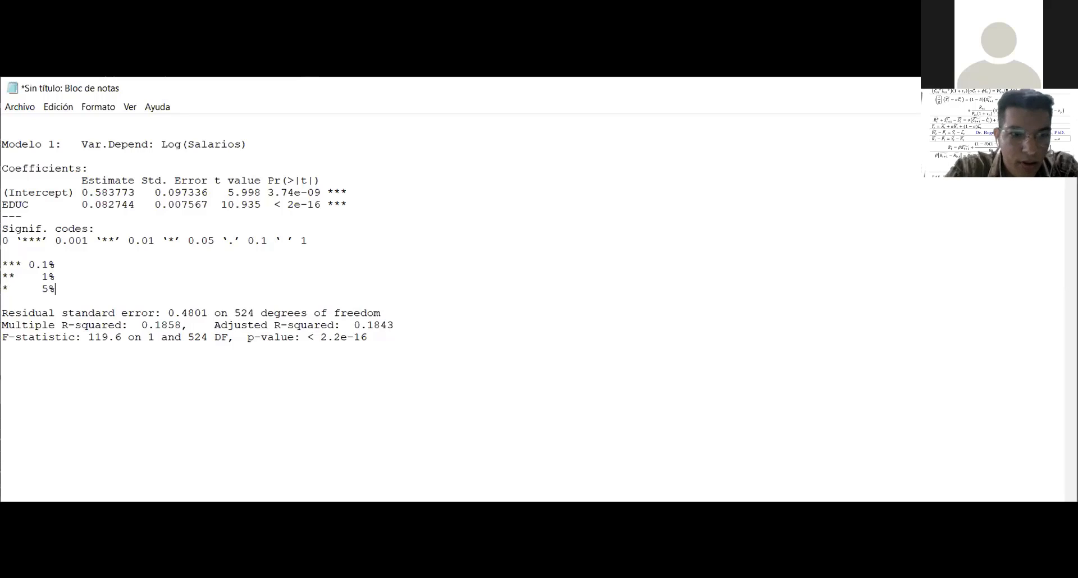
- Add a line below the one-star note reading ". 10%" to explain the dot code
key(Return)
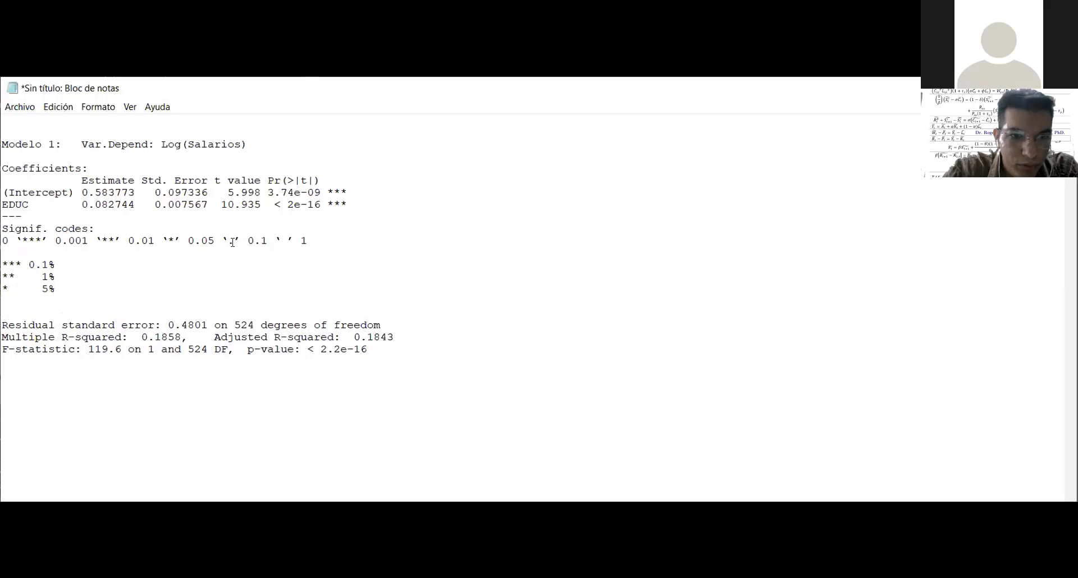
drag(232, 242, 230, 243)
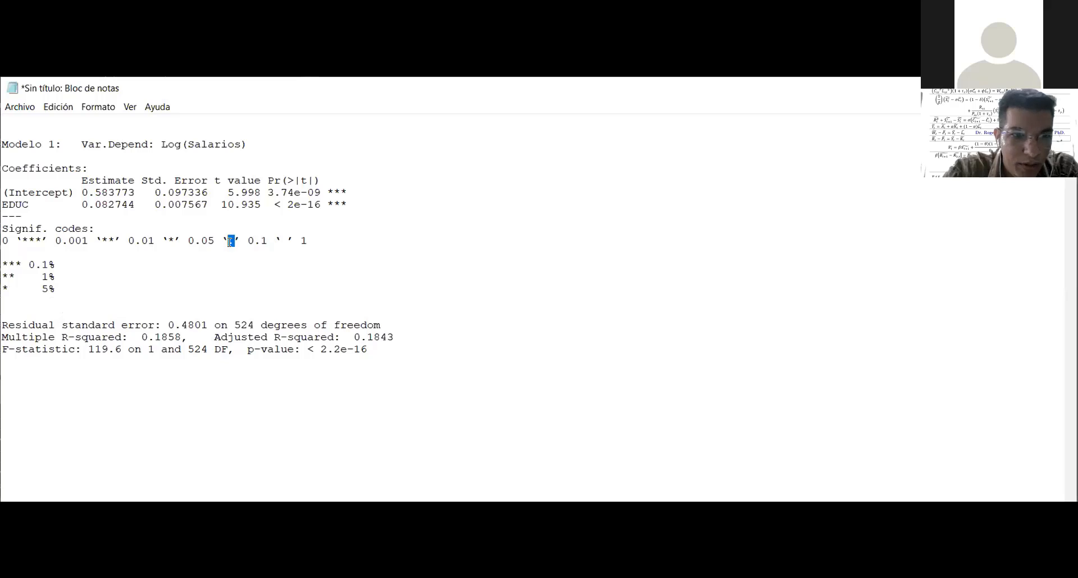
click(13, 297)
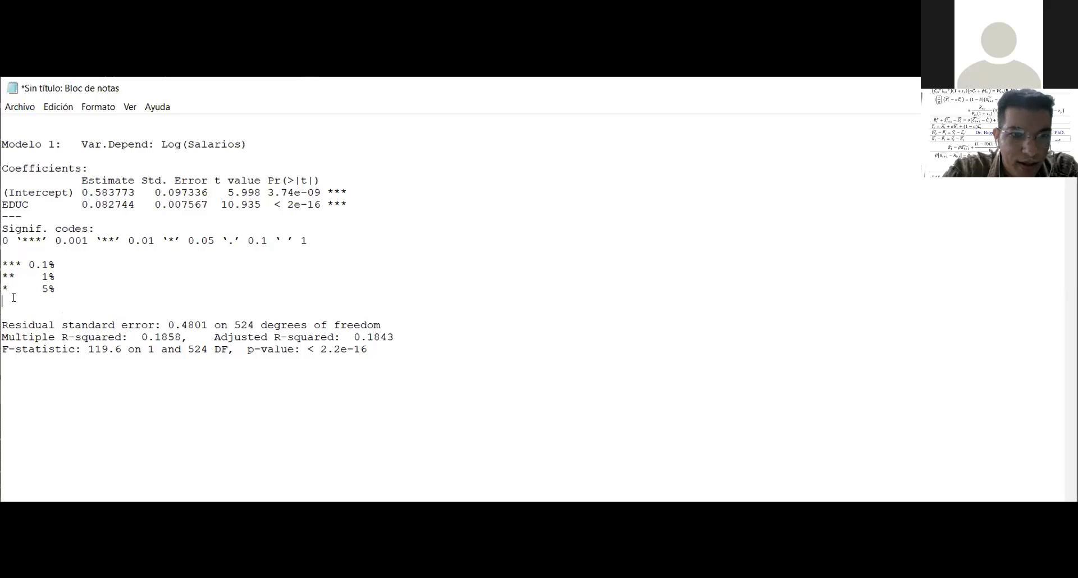
text(.      )
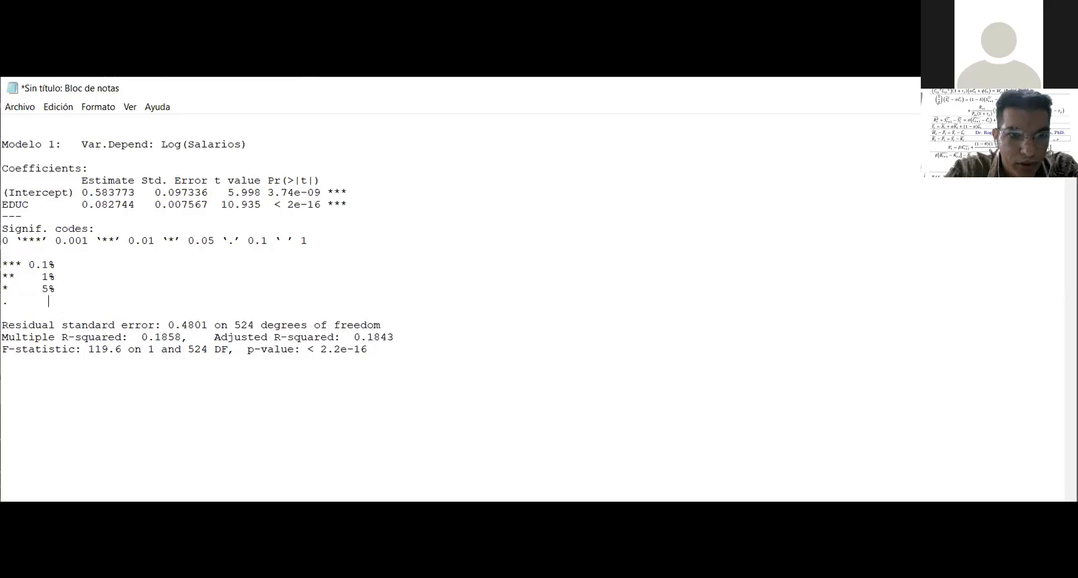
text(1)
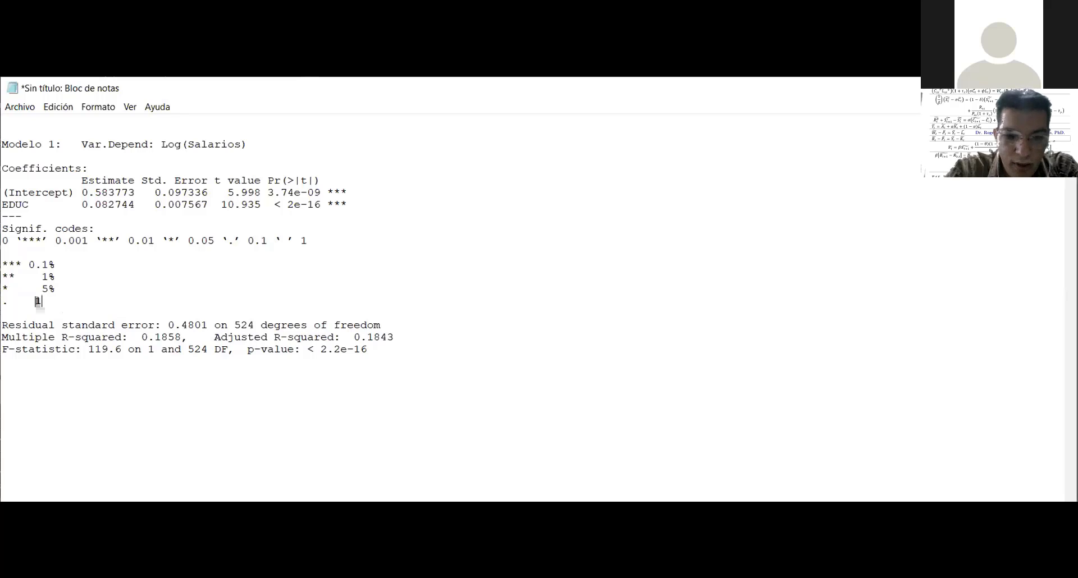
text(0%)
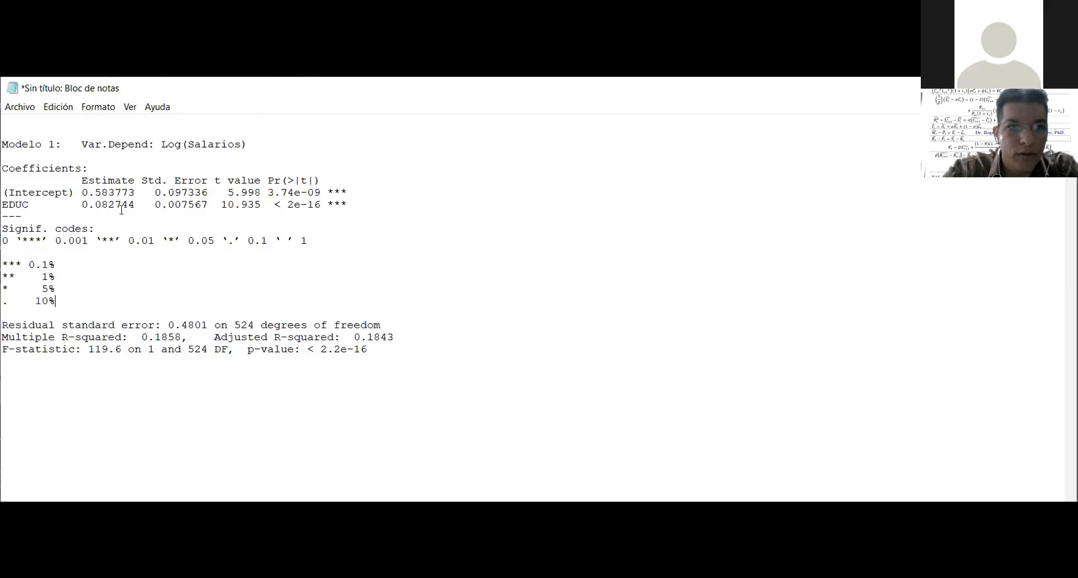
- Examine the multiple R-squared, the adjusted R-squared and the F-statistic's p-value in the Modelo 1 output
double_click(431, 95)
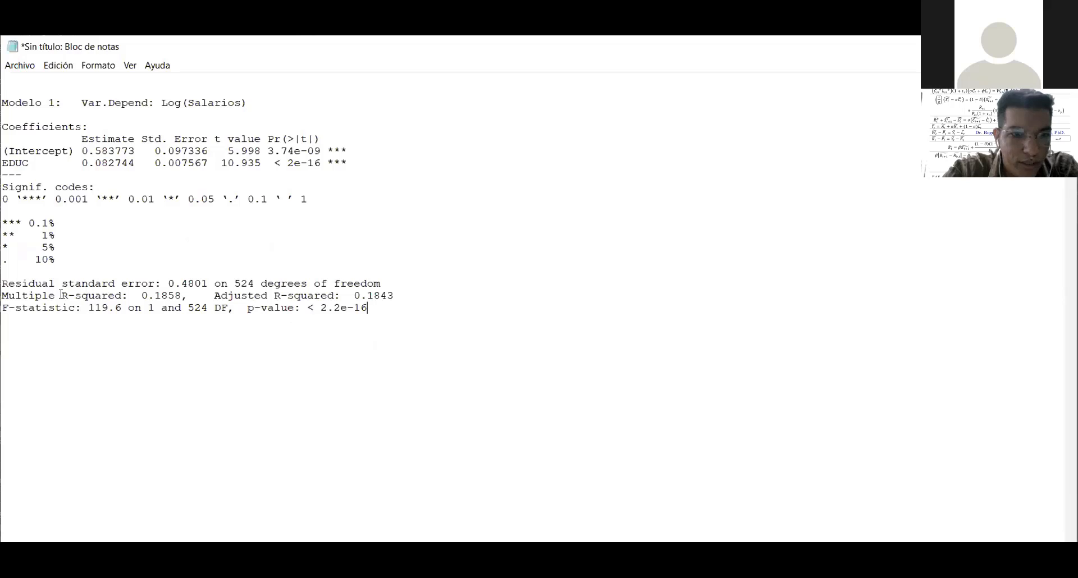
drag(61, 294, 178, 295)
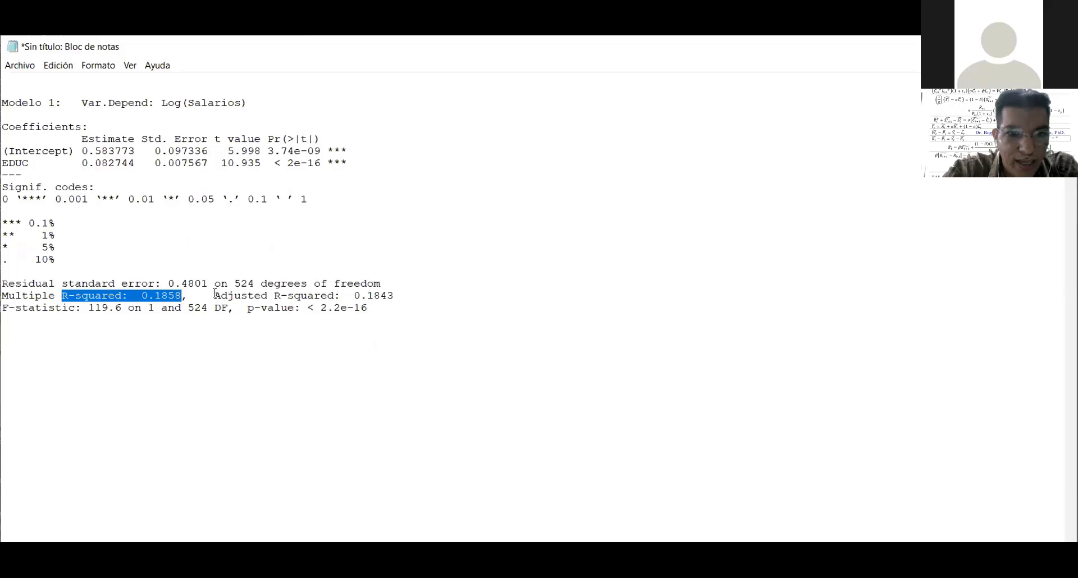
drag(214, 295, 394, 297)
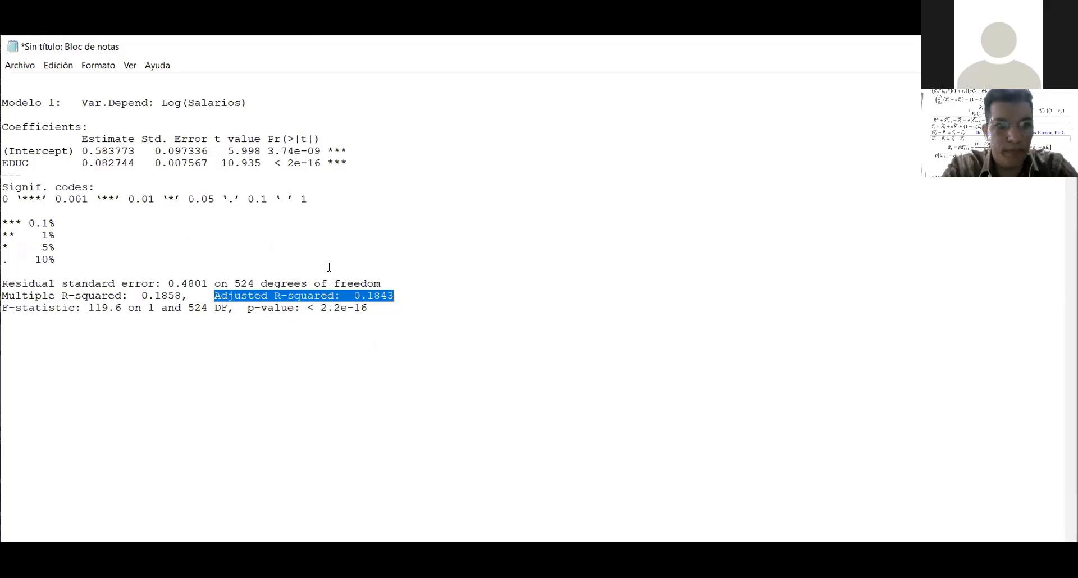
drag(379, 310, 242, 316)
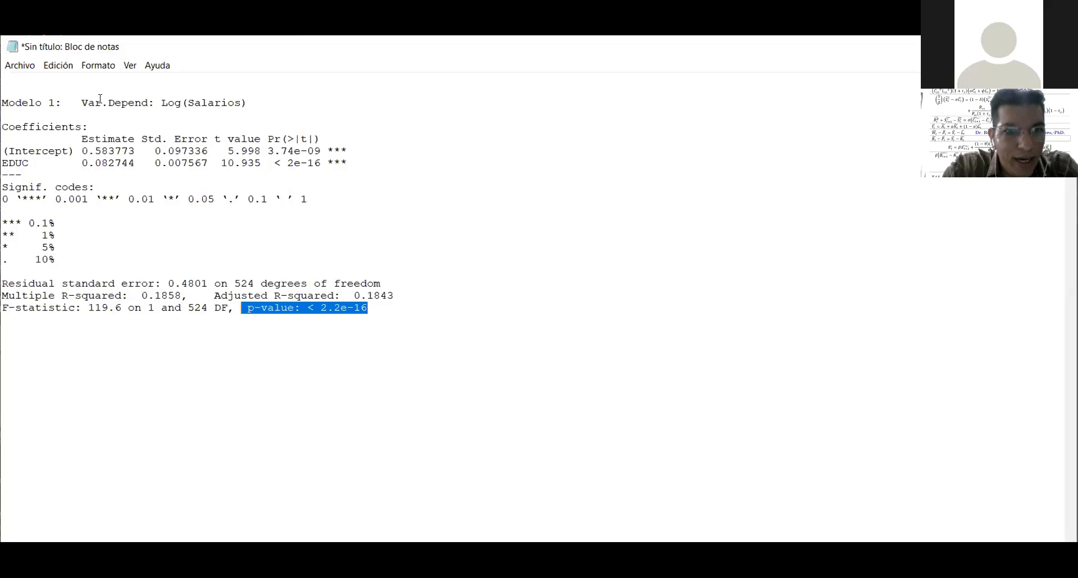
- Add two new lines after the F-statistic line of the Modelo 1 output
click(380, 309)
key(Return)
key(Return)
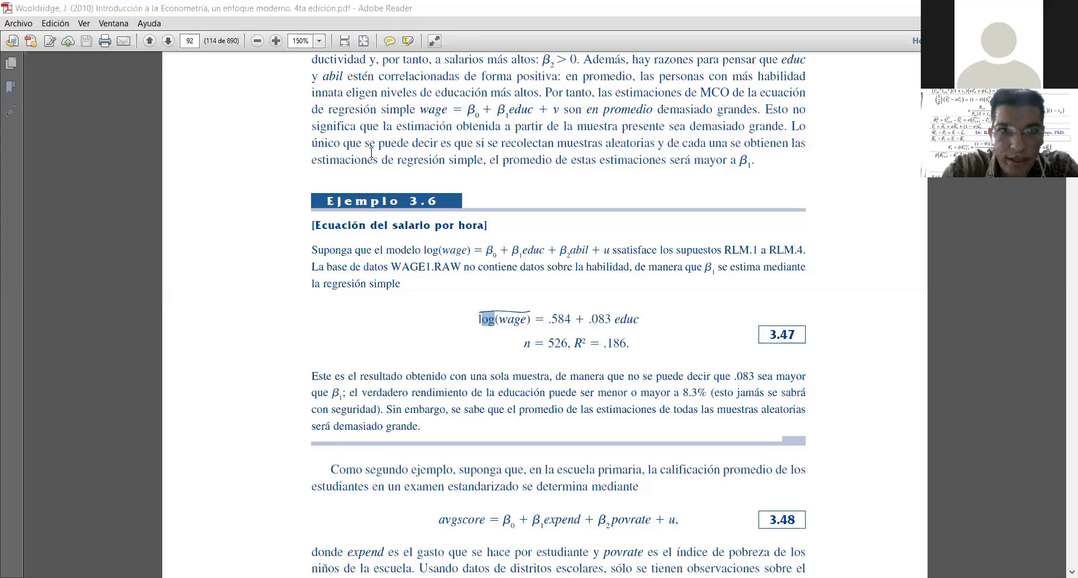
- Switch to the Wooldridge PDF in Adobe Reader, go to page 228 and find Ejemplo 7.1 on page 229
click(190, 40)
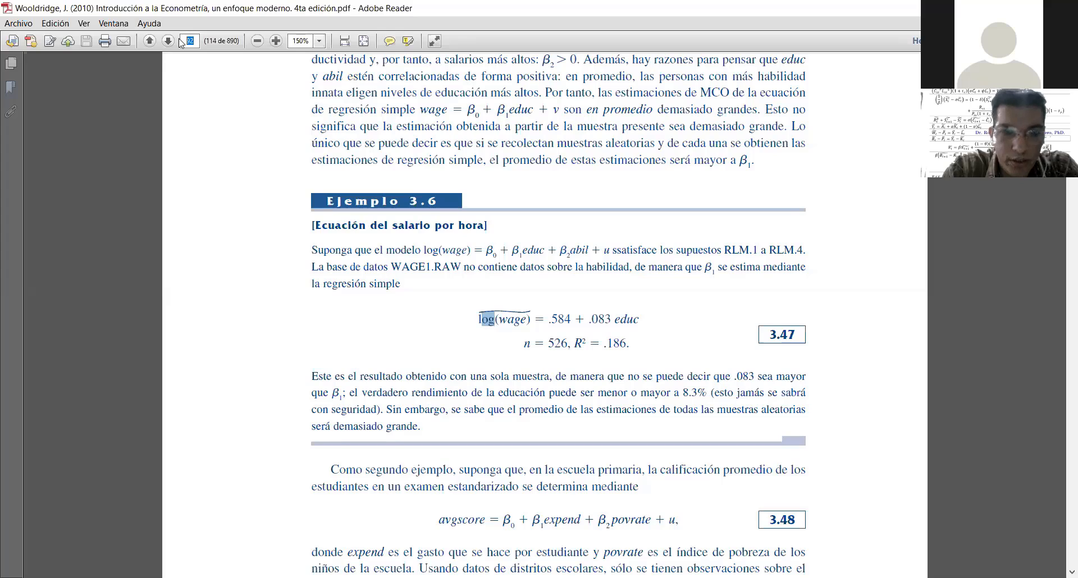
text(228)
key(Return)
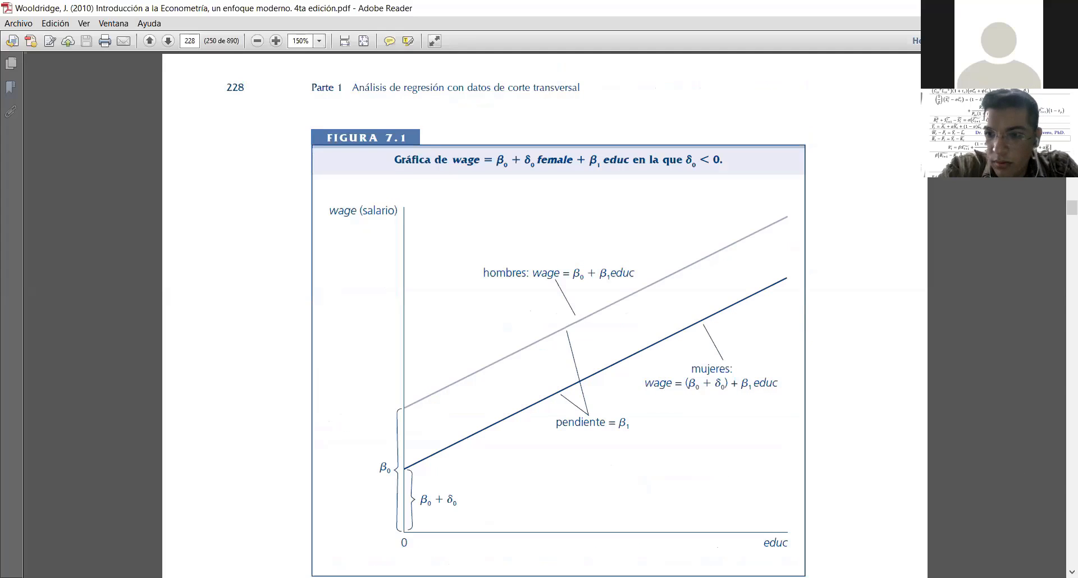
scroll(1071, 571, down, 5)
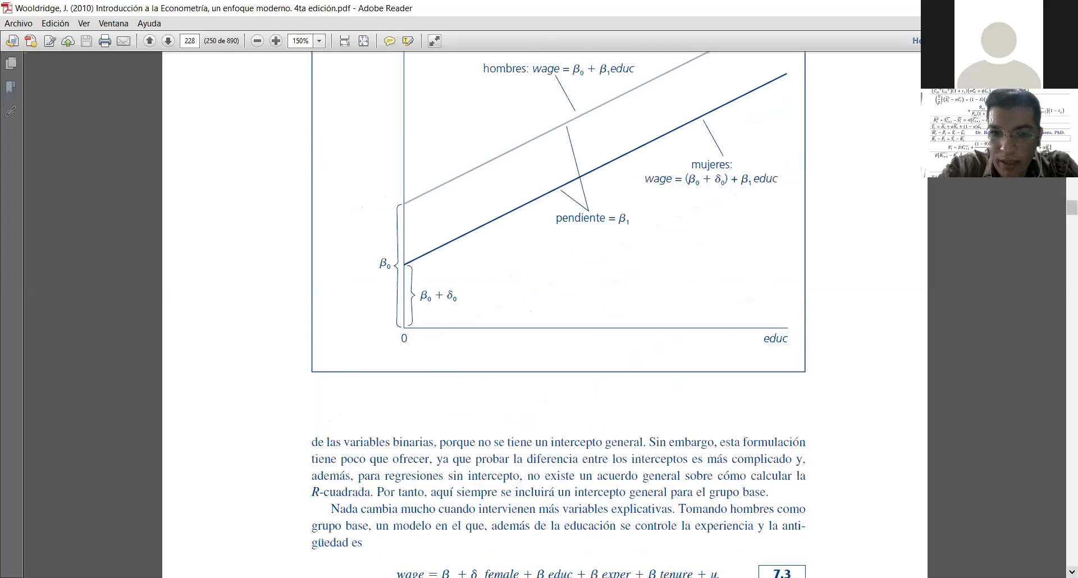
scroll(544, 314, down, 8)
scroll(544, 314, down, 4)
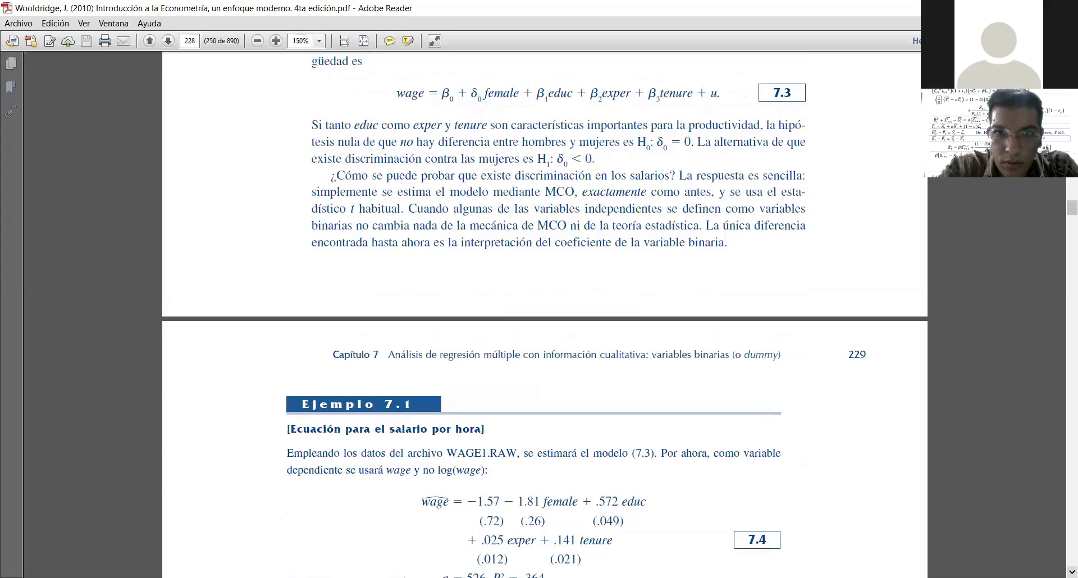
scroll(544, 314, down, 1)
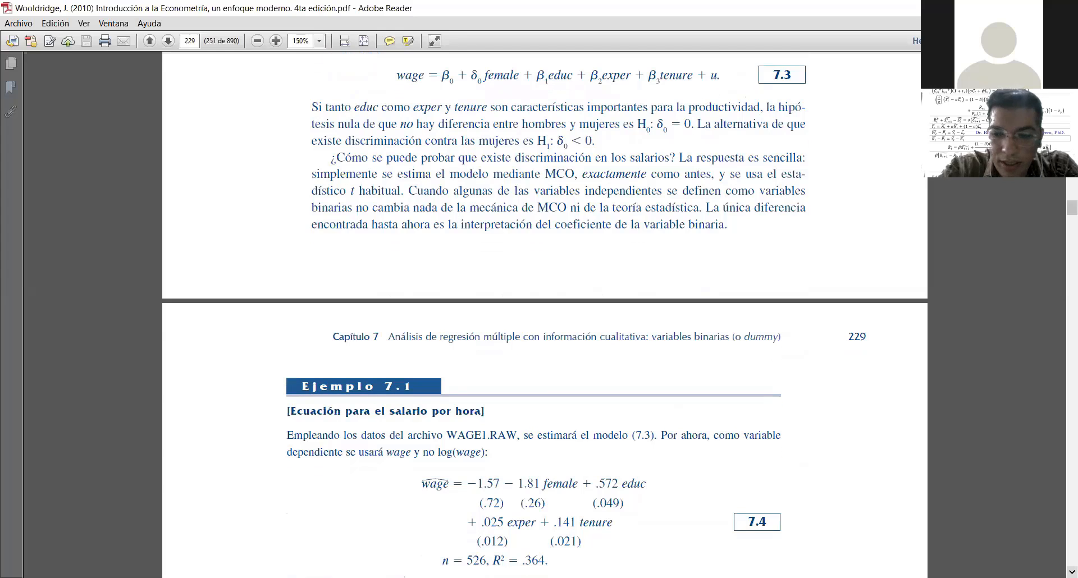
scroll(545, 315, down, 2)
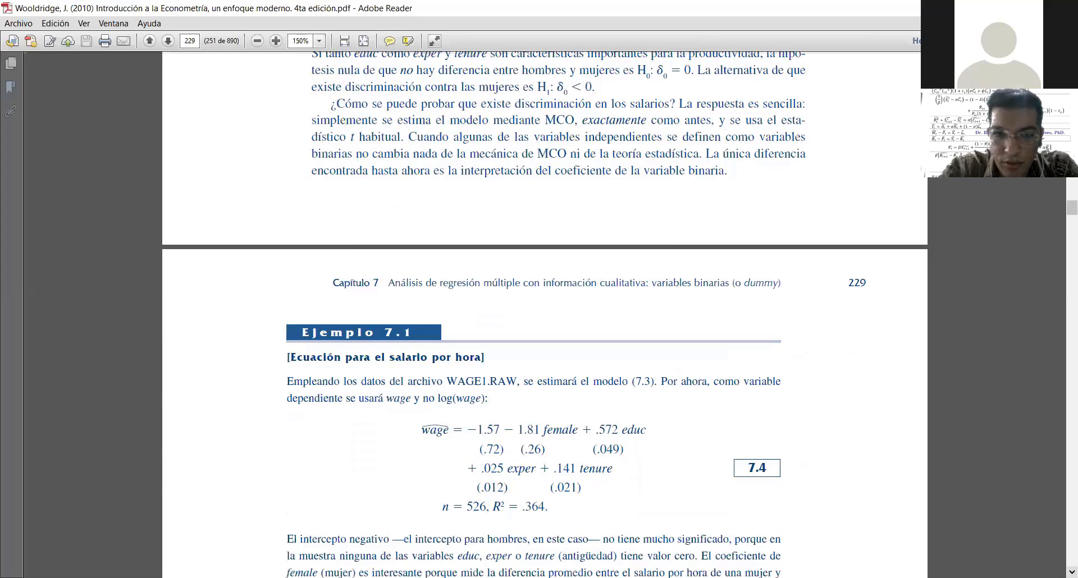
click(1071, 572)
click(1072, 572)
click(1071, 572)
click(1072, 573)
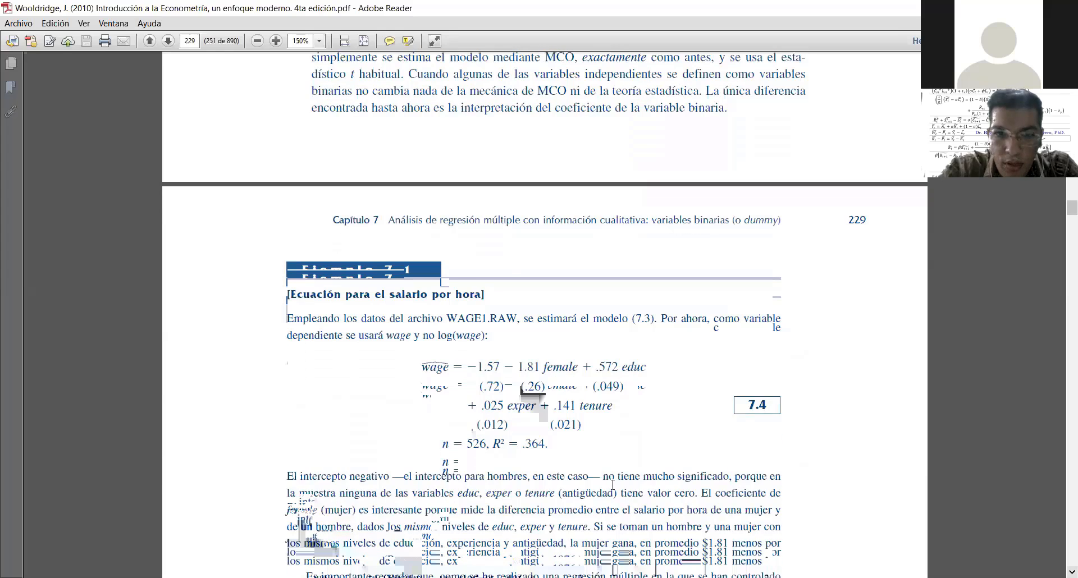
- Examine equation 7.4 in Ejemplo 7.1, marking wage, female, educ, exper and tenure one after another
drag(421, 367, 448, 366)
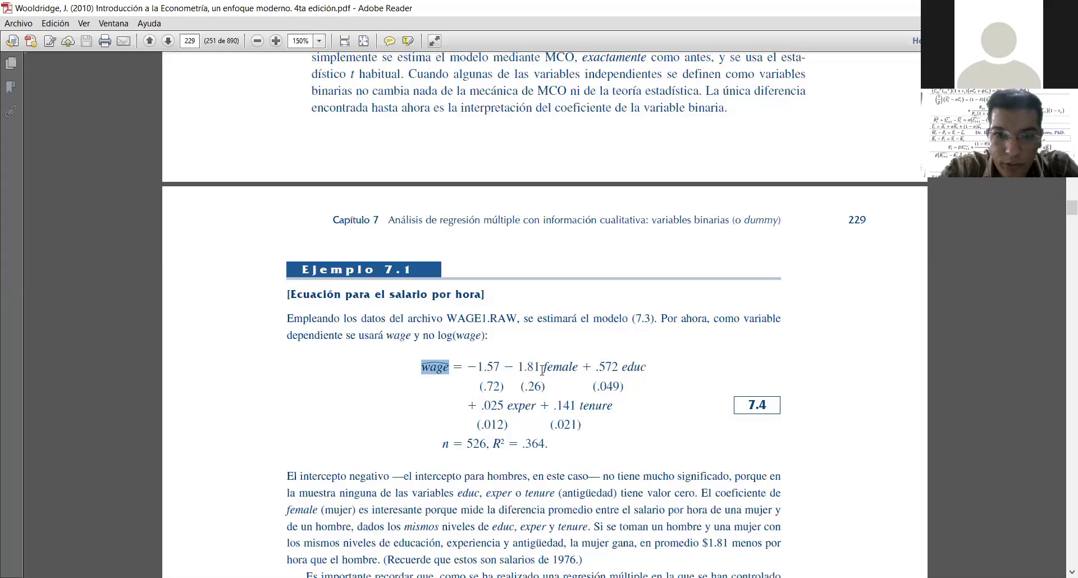
drag(543, 367, 578, 372)
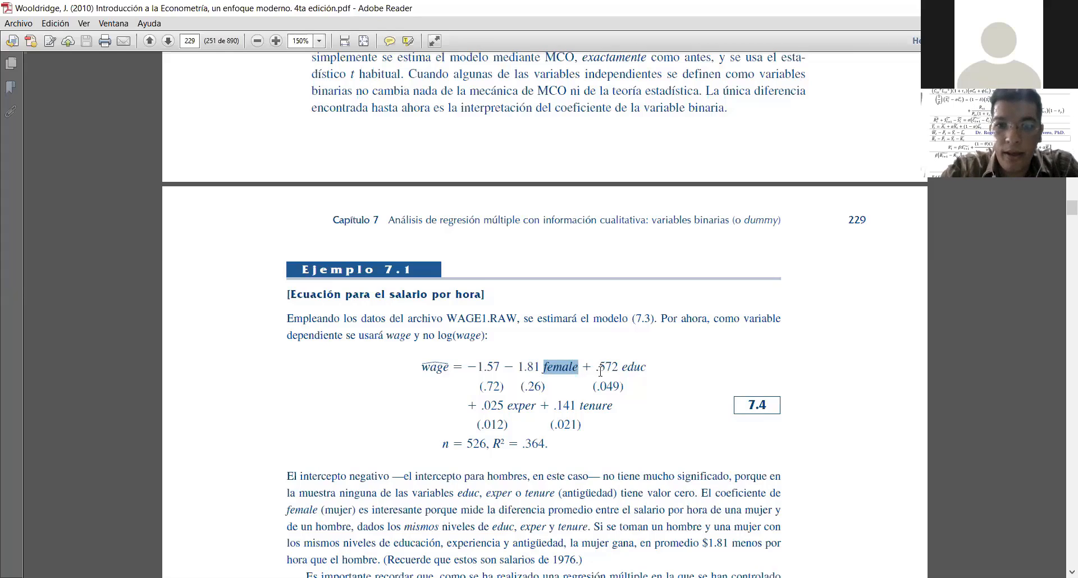
drag(617, 368, 646, 372)
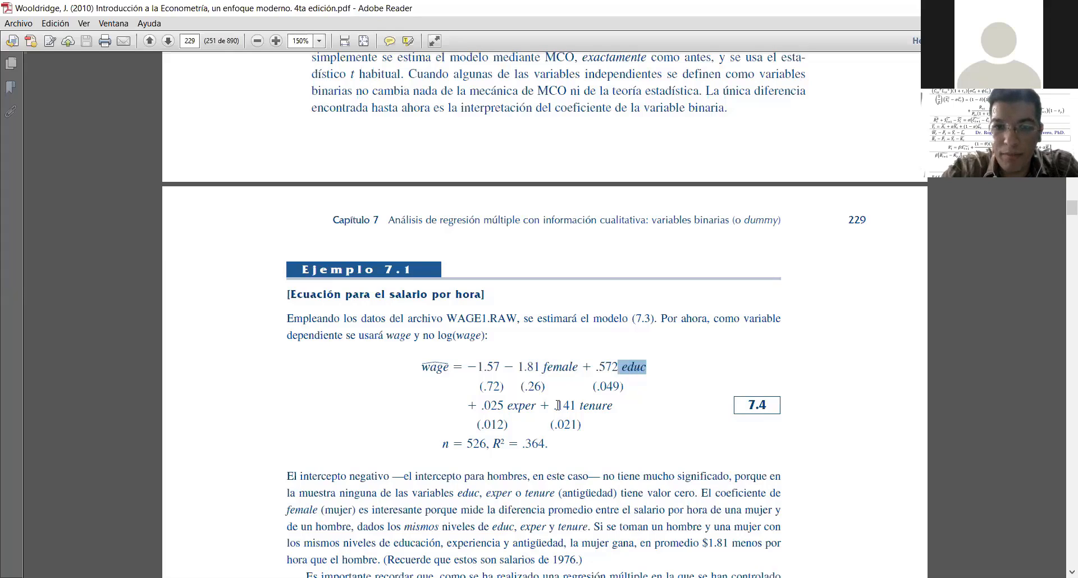
click(539, 410)
double_click(529, 410)
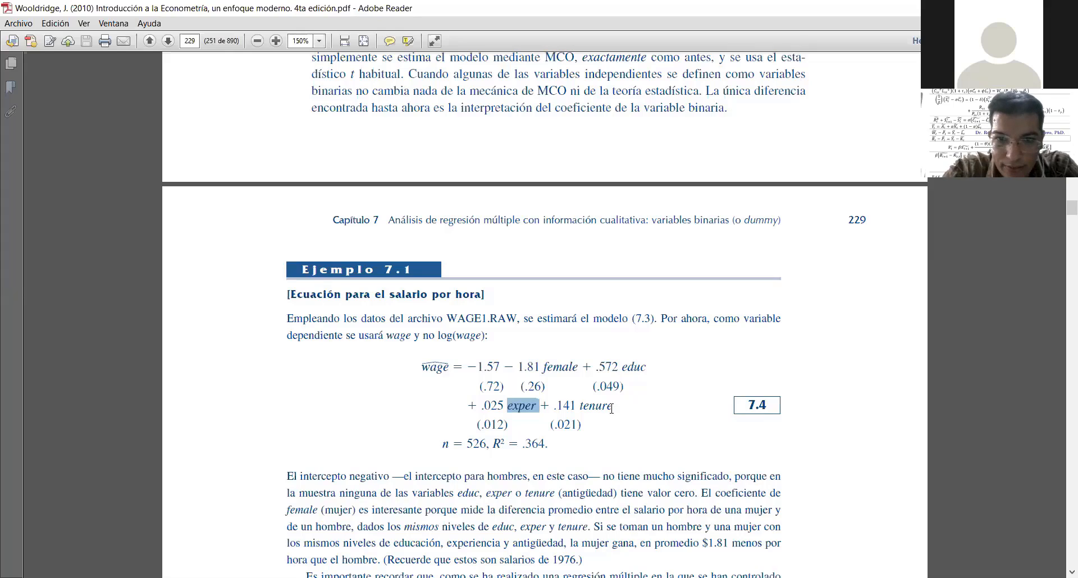
drag(613, 408, 579, 408)
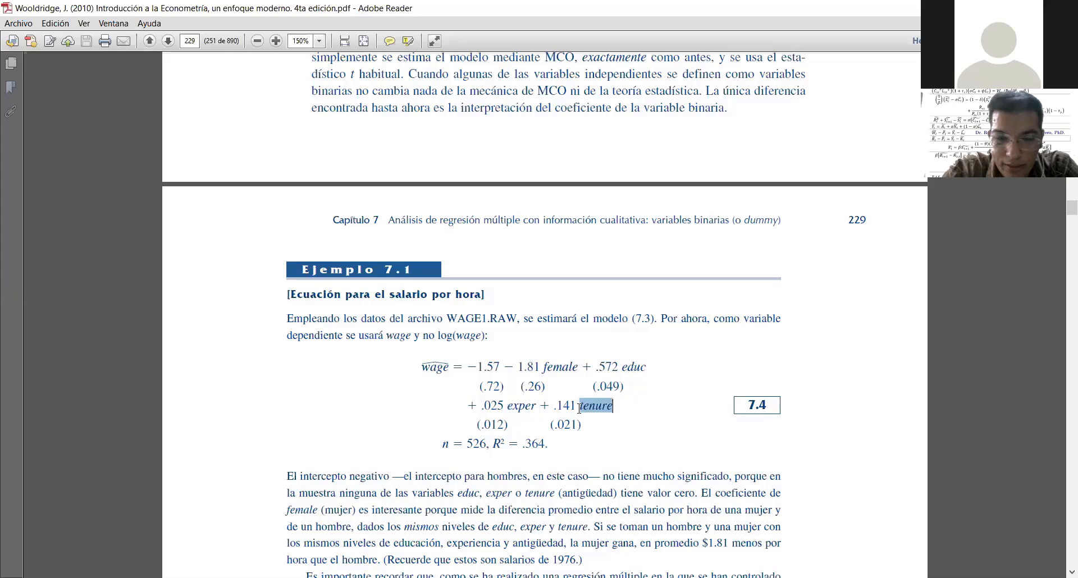
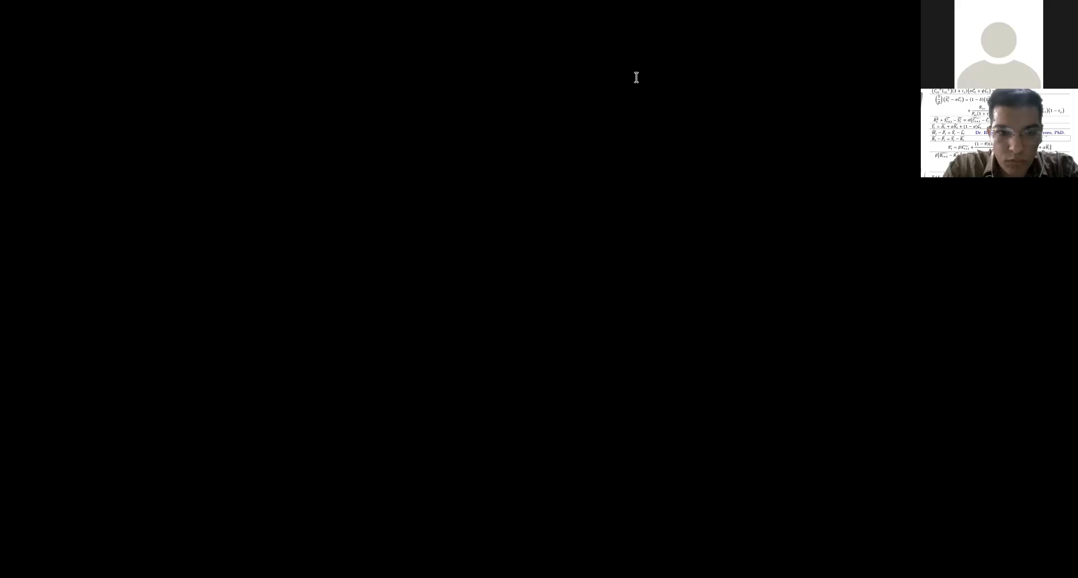
- Switch to the Word document and recolour the mod2 regression line and its summary(mod2) line black
key(Down)
key(Down)
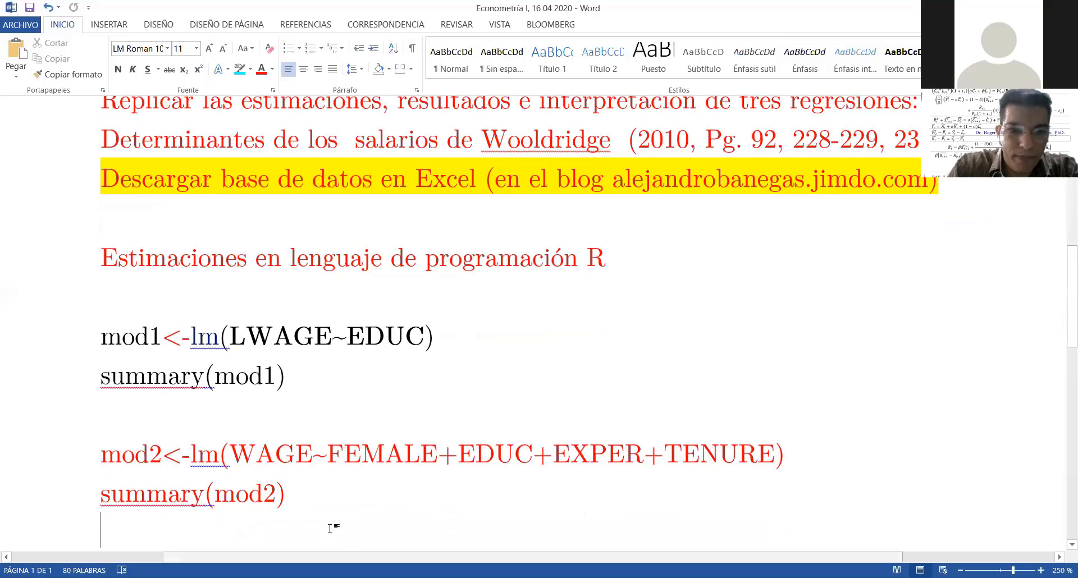
drag(318, 500, 137, 468)
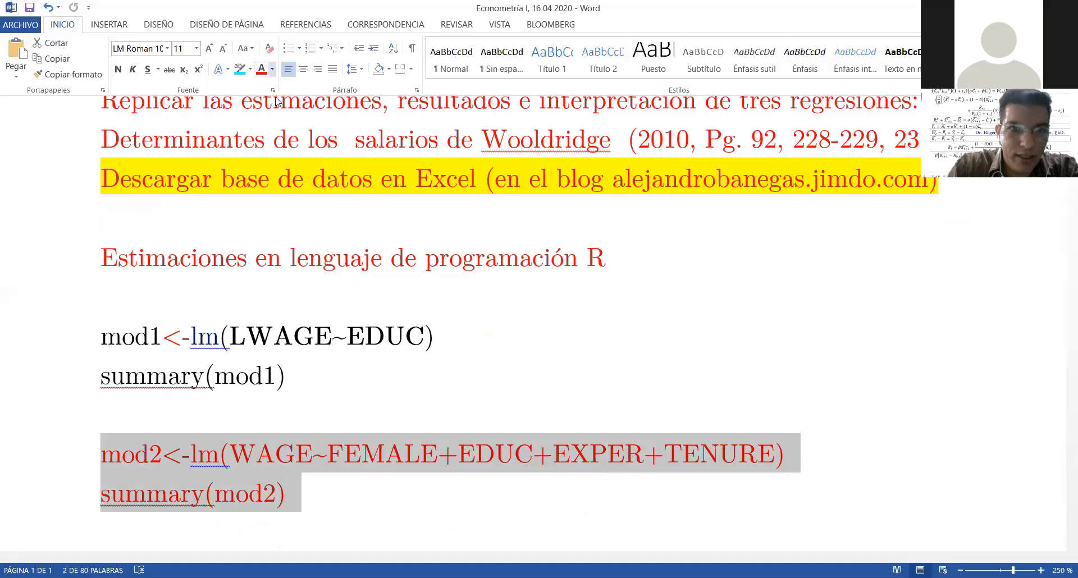
click(273, 68)
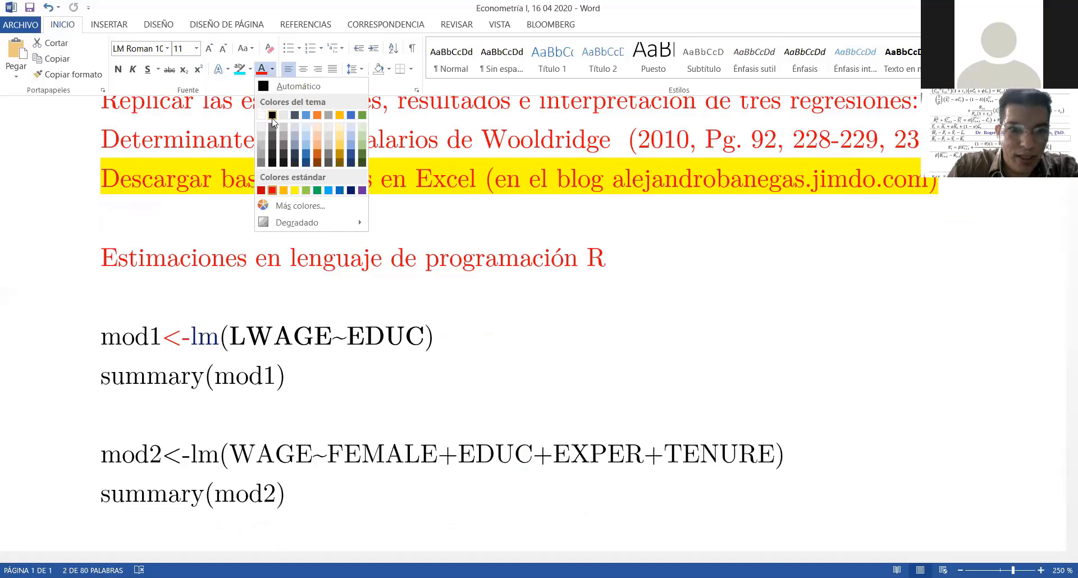
click(272, 115)
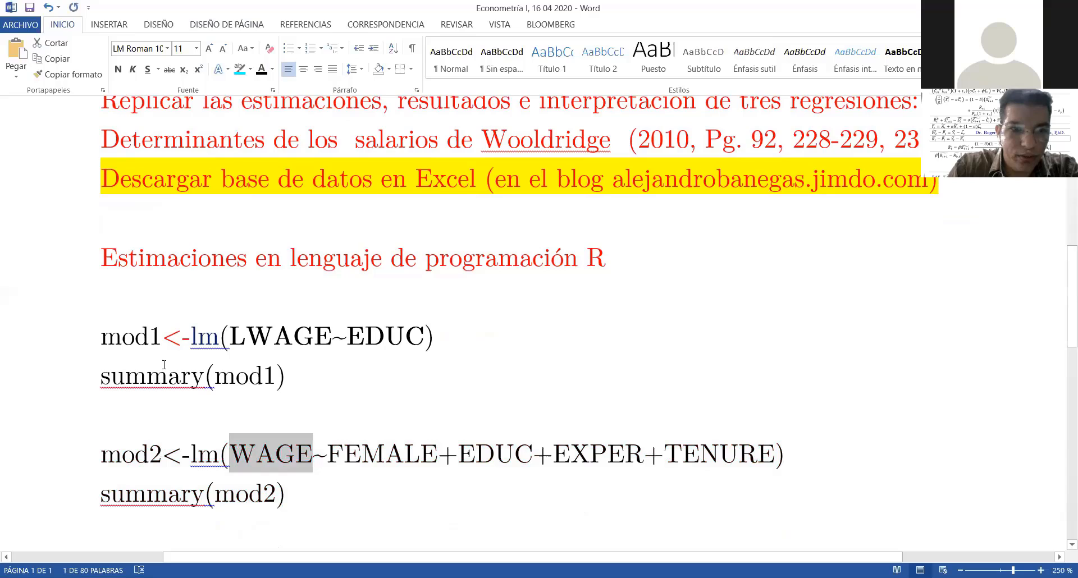
- Colour the object name mod1 dark blue in the first regression line
drag(162, 336, 103, 336)
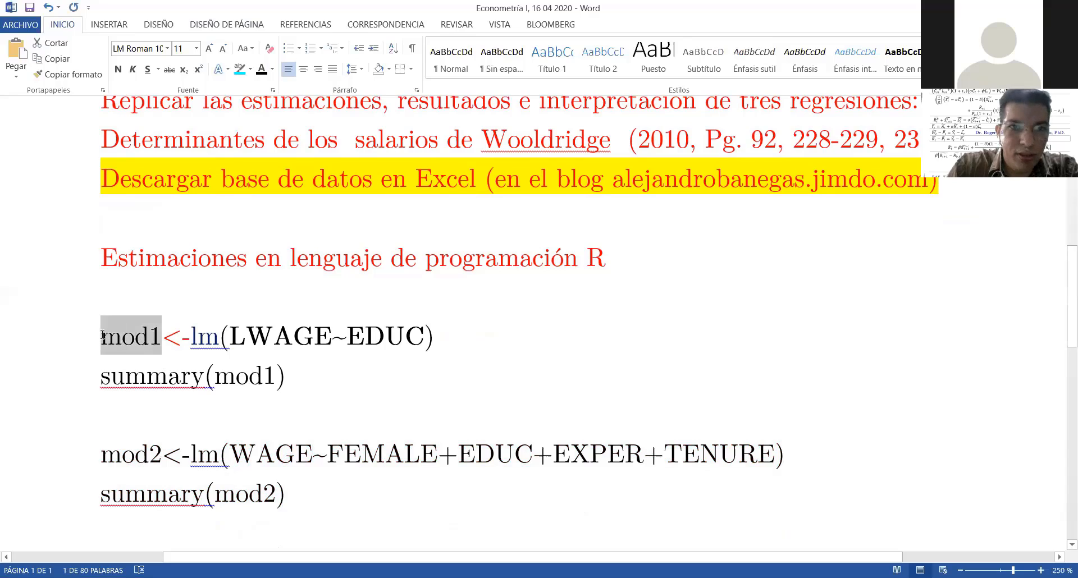
click(272, 69)
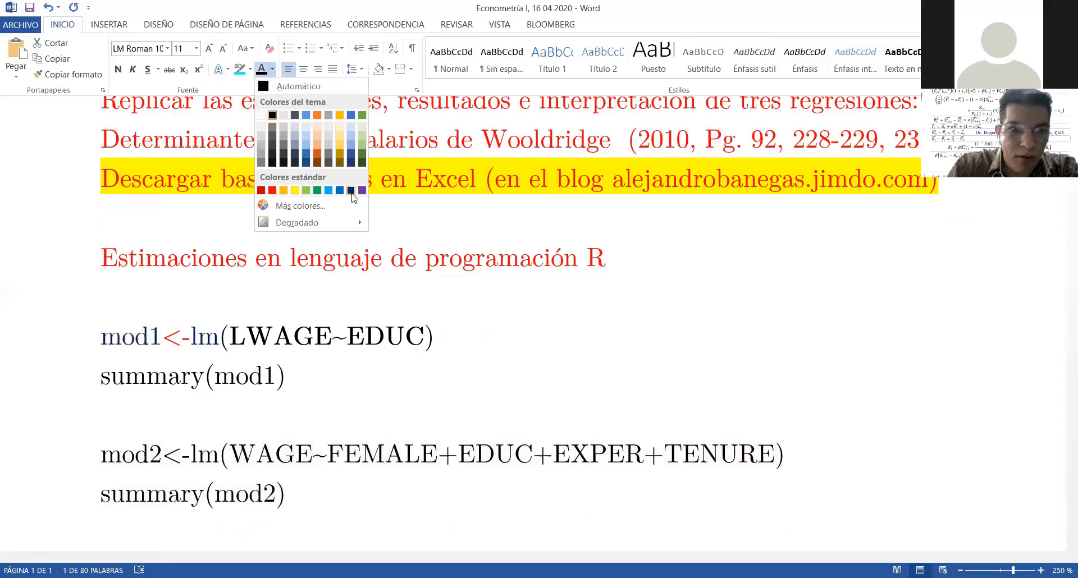
click(351, 190)
- In the second regression line, colour mod2 and lm dark blue and make WAGE bold
drag(163, 453, 101, 452)
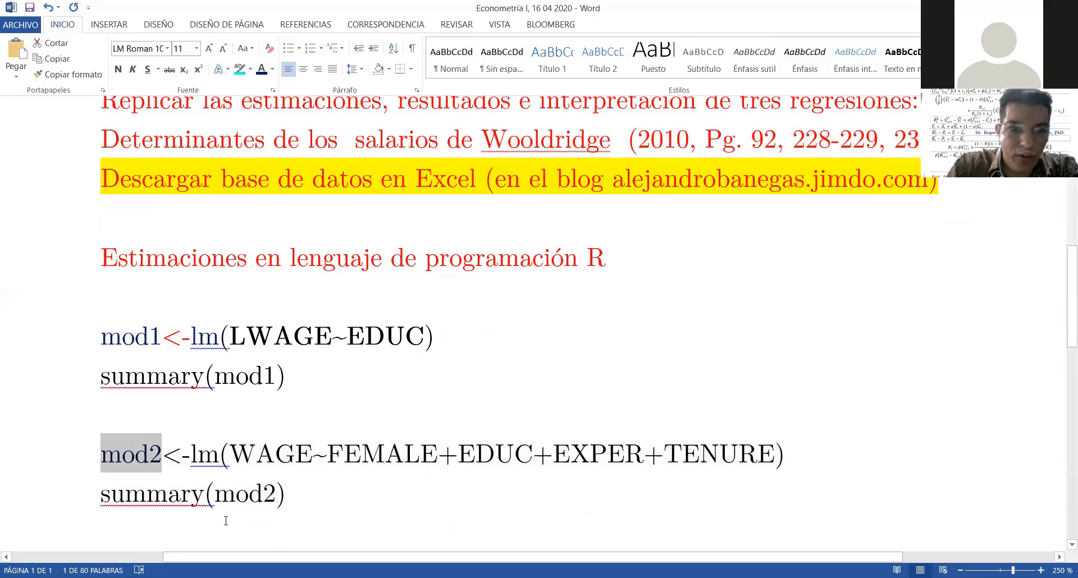
drag(219, 456, 191, 456)
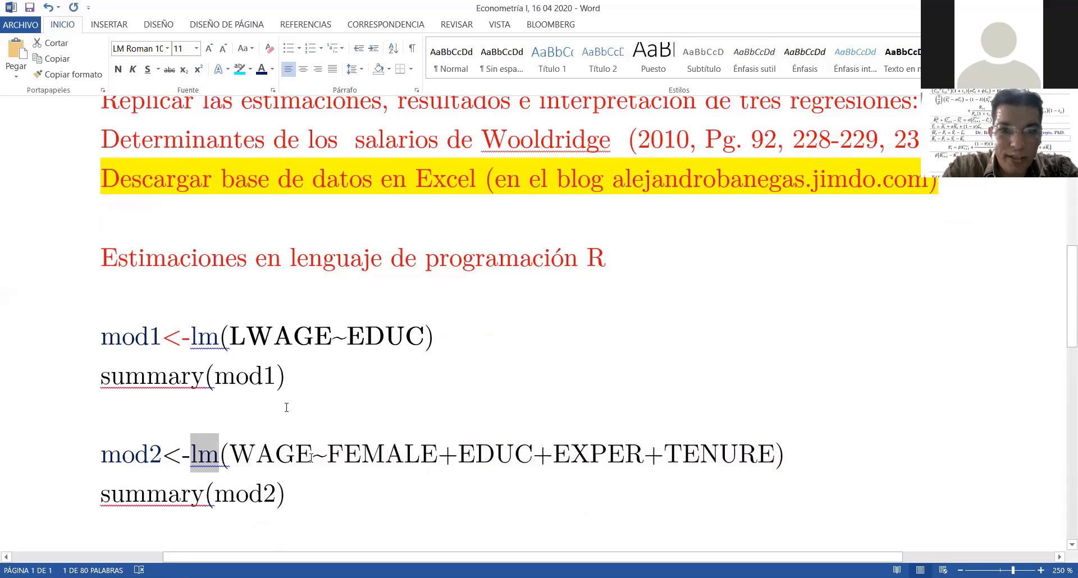
drag(312, 456, 232, 456)
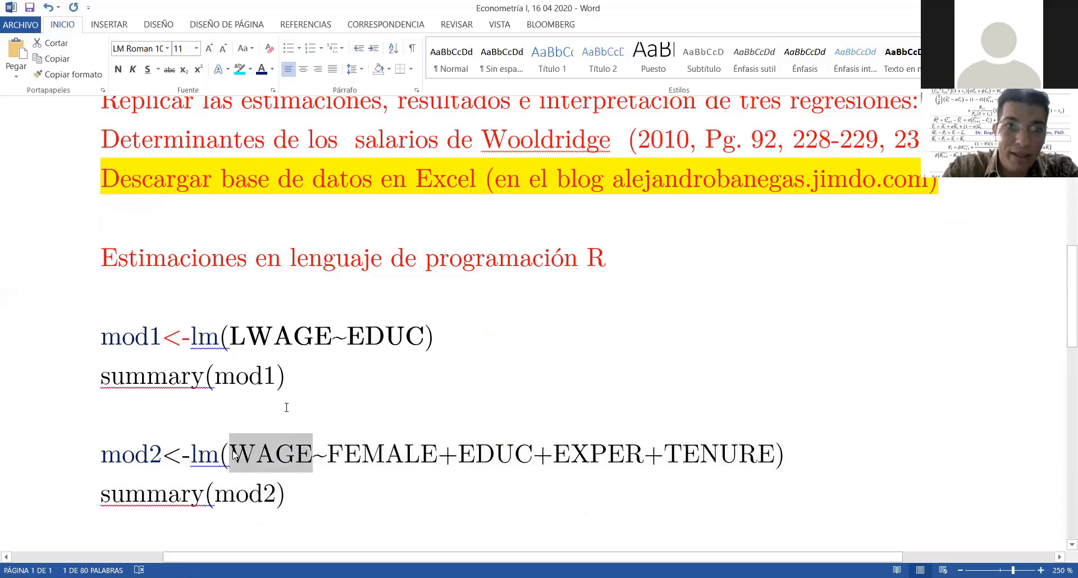
click(118, 69)
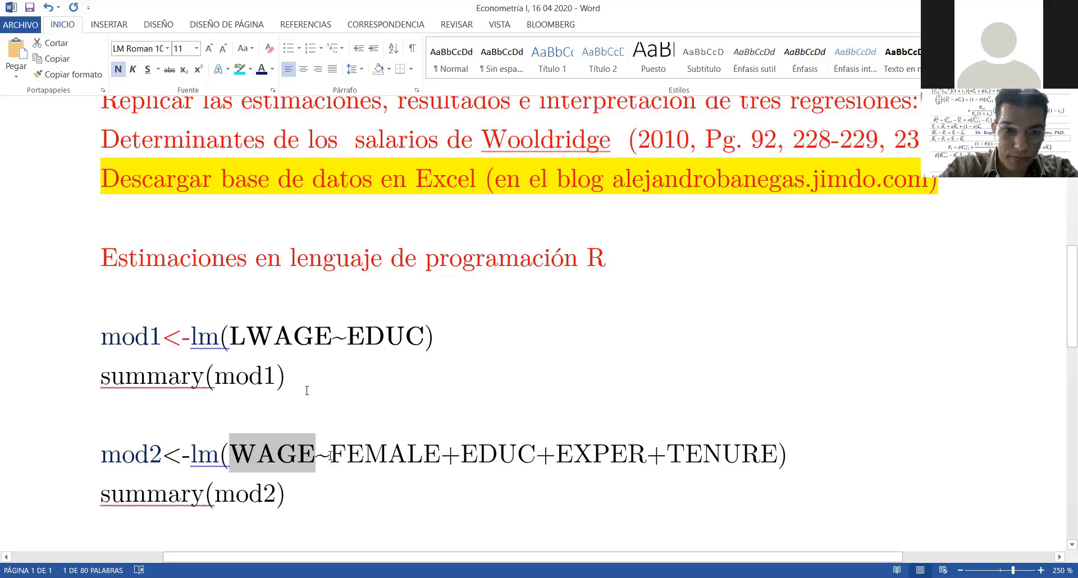
- Examine the mod2 formula term by term, marking the tilde, FEMALE, EDUC, EXPER and TENURE
drag(330, 456, 317, 456)
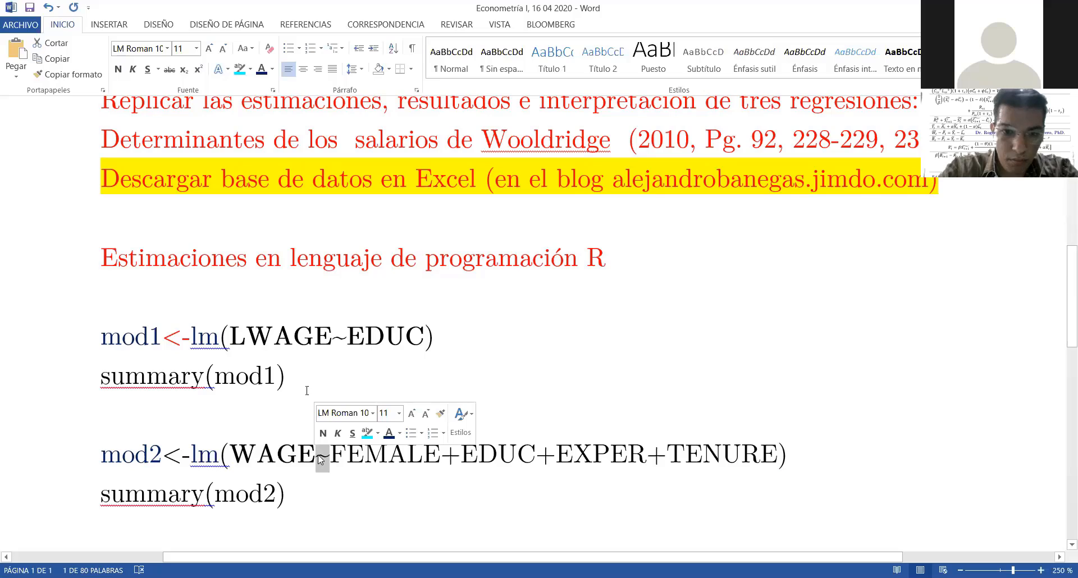
click(350, 456)
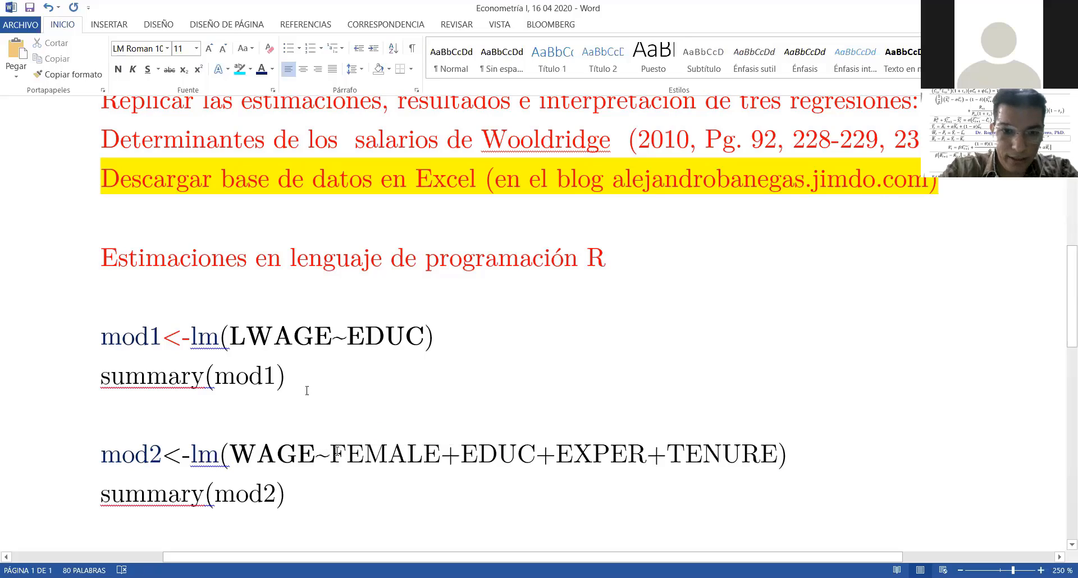
click(331, 453)
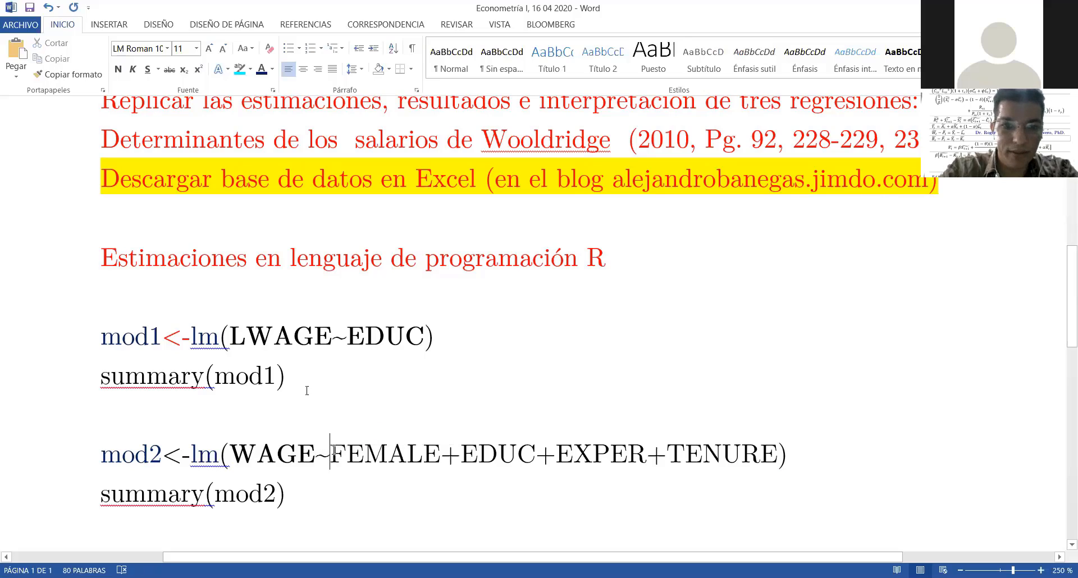
drag(332, 452, 424, 452)
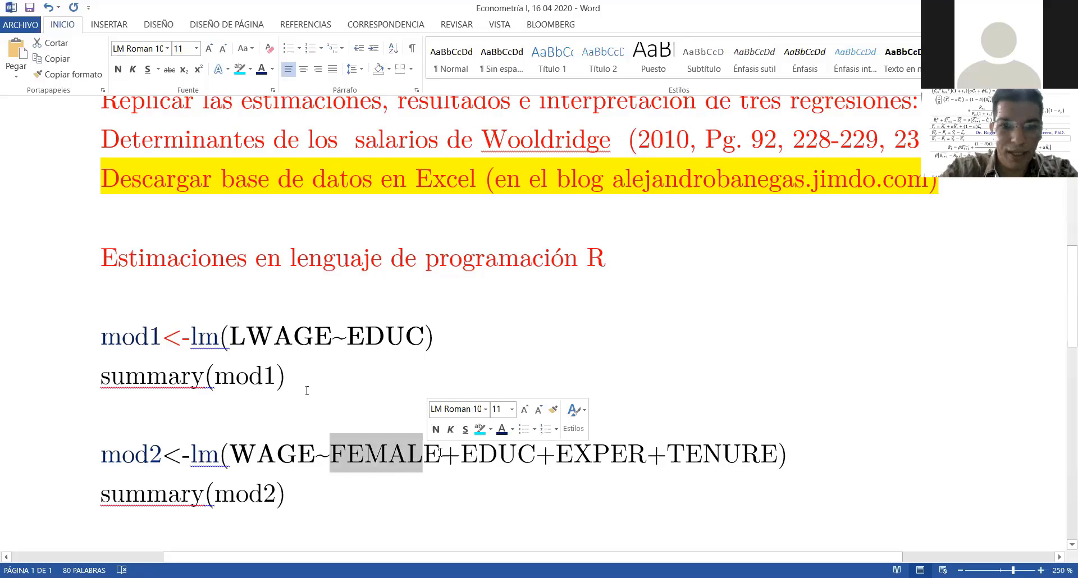
double_click(449, 454)
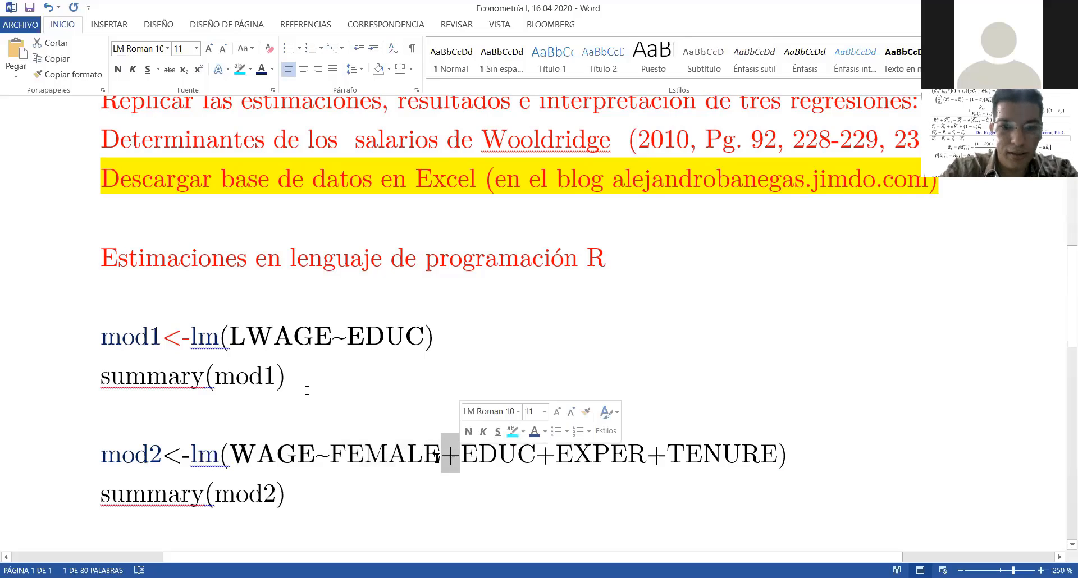
click(439, 455)
drag(439, 456, 334, 463)
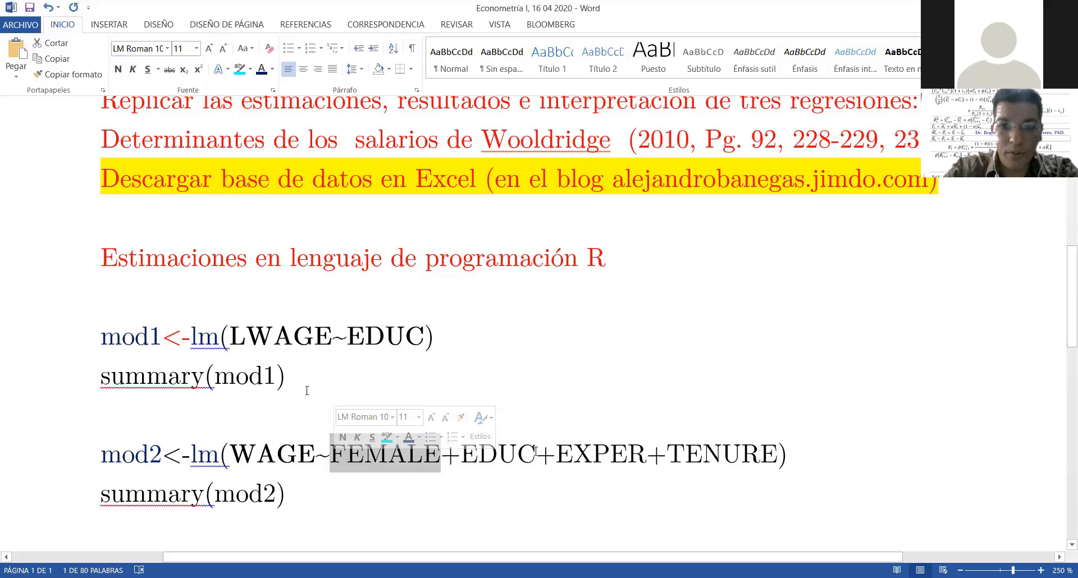
drag(535, 454, 465, 452)
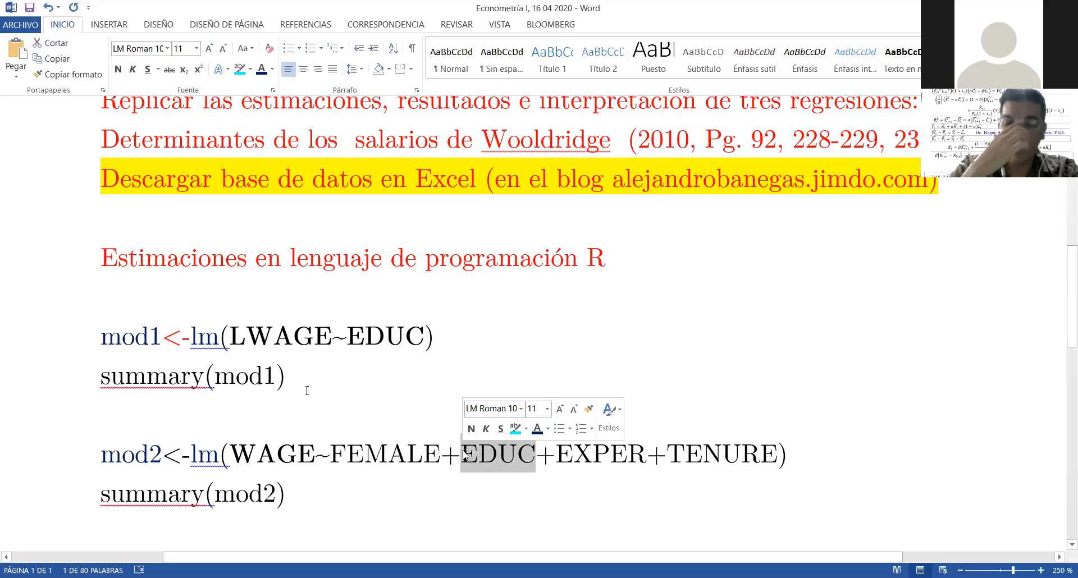
key(ctrl+z)
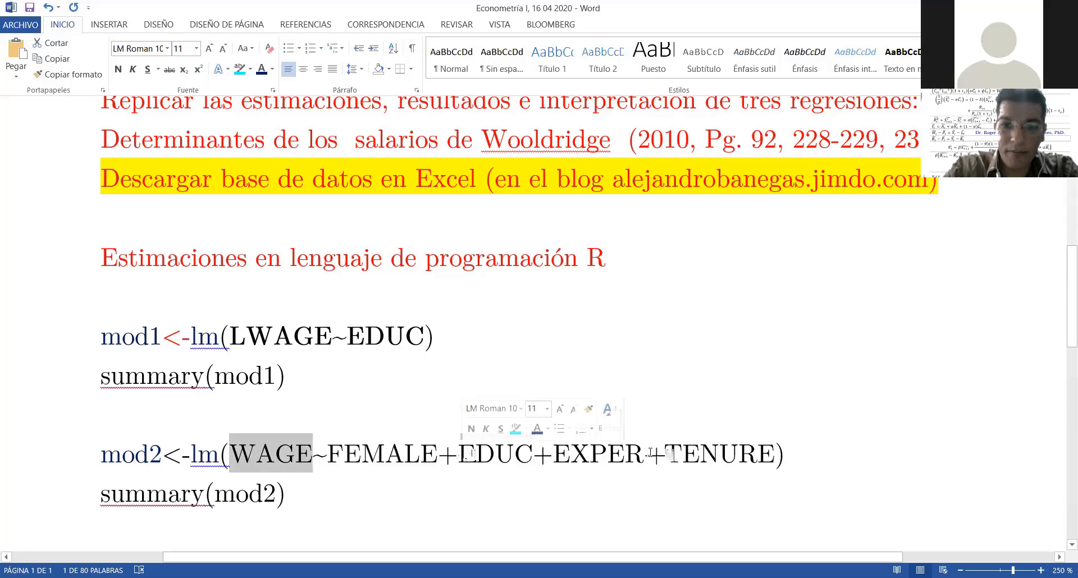
mouse_move(646, 453)
mouse_down()
mouse_move(568, 447)
mouse_move(641, 453)
mouse_up()
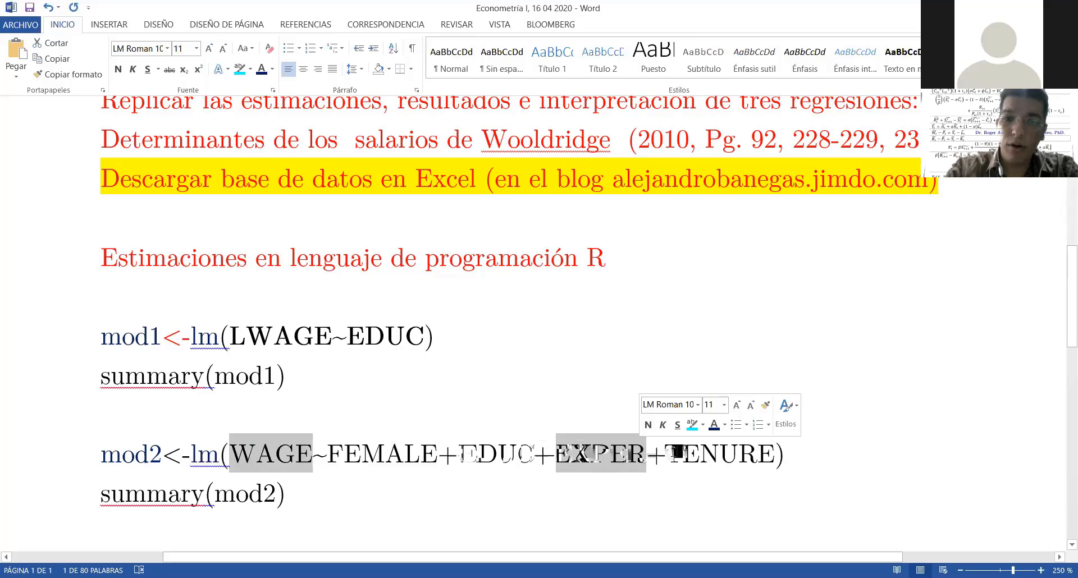
drag(672, 452, 772, 450)
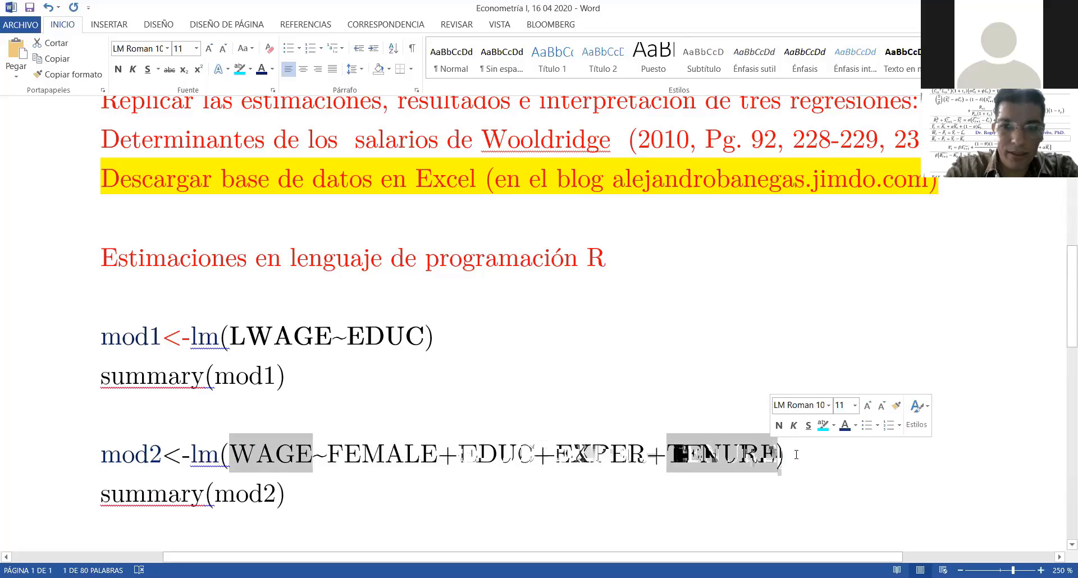
click(797, 455)
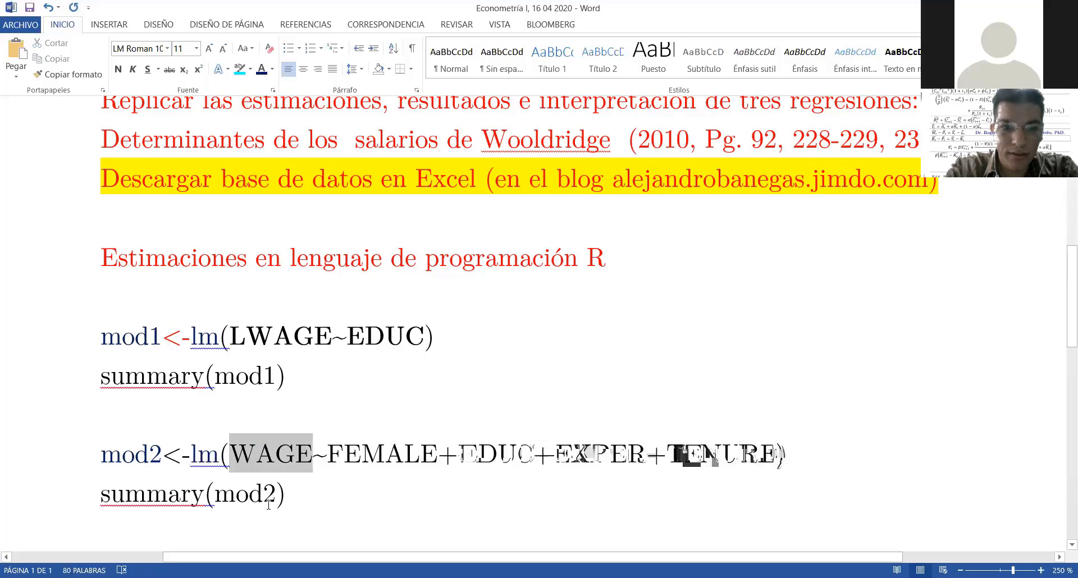
- Examine the summary(mod2) line, marking the summary function and its mod2 argument
mouse_move(205, 497)
mouse_down()
mouse_move(144, 498)
mouse_move(207, 501)
mouse_up()
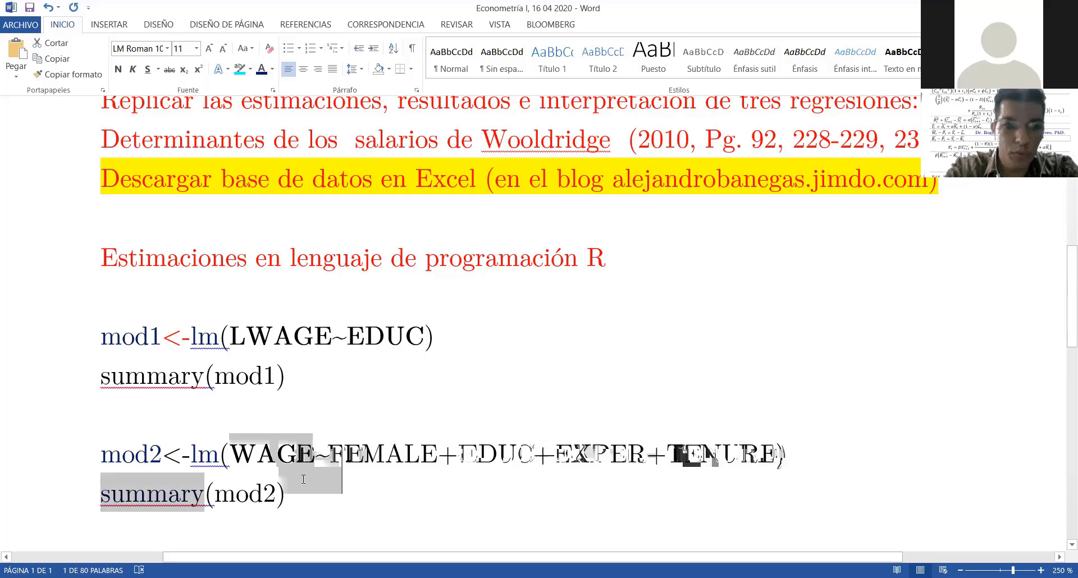
click(276, 497)
double_click(253, 497)
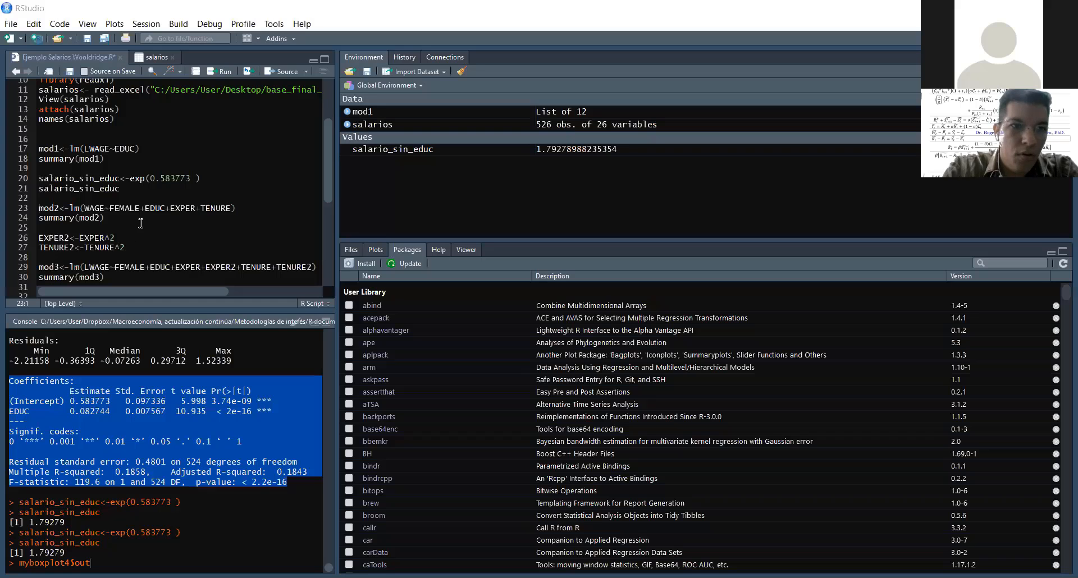
- Switch to RStudio and run script lines 23 and 24, which estimate mod2 and print its summary
click(140, 223)
click(240, 208)
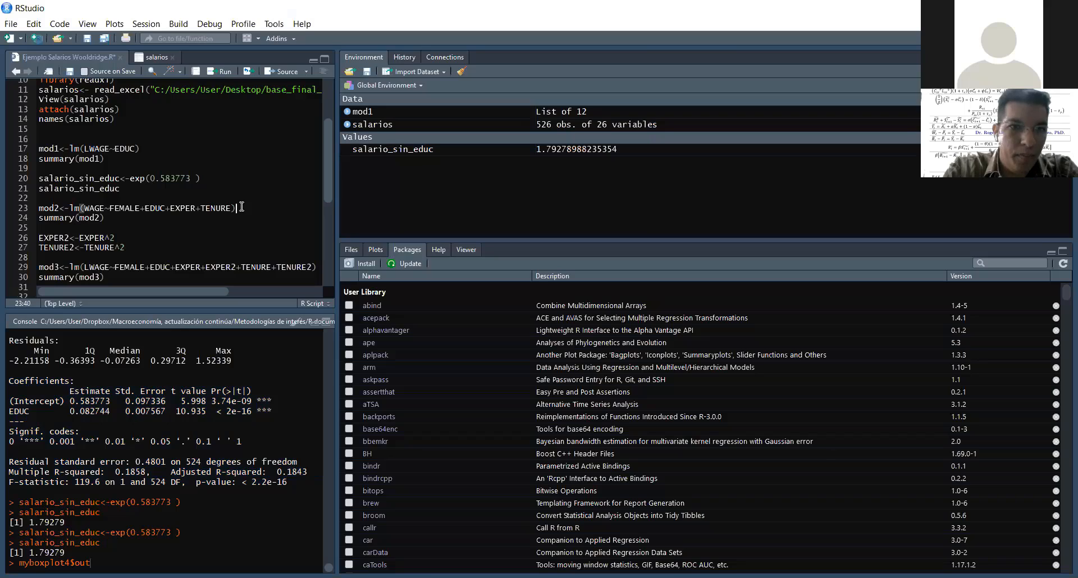
drag(105, 218, 40, 209)
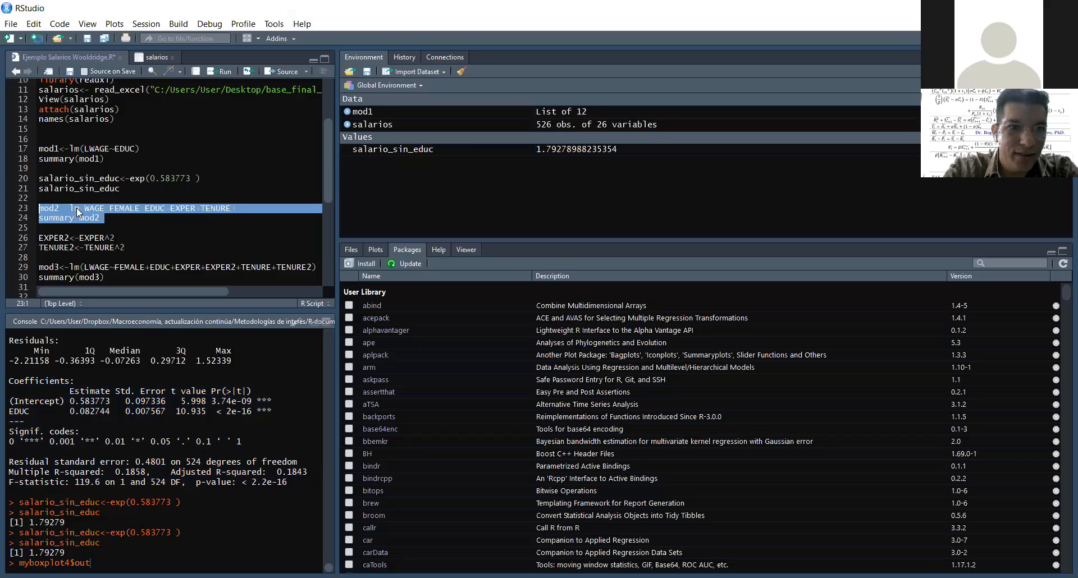
click(225, 73)
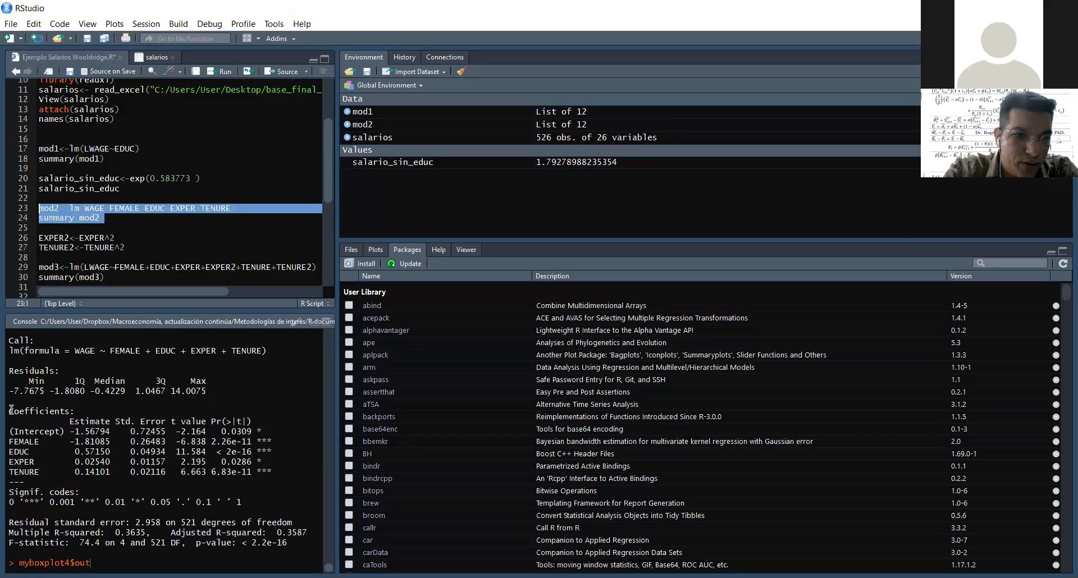
- Copy the mod2 console output from the Coefficients heading through the F-statistic line
drag(11, 411, 297, 550)
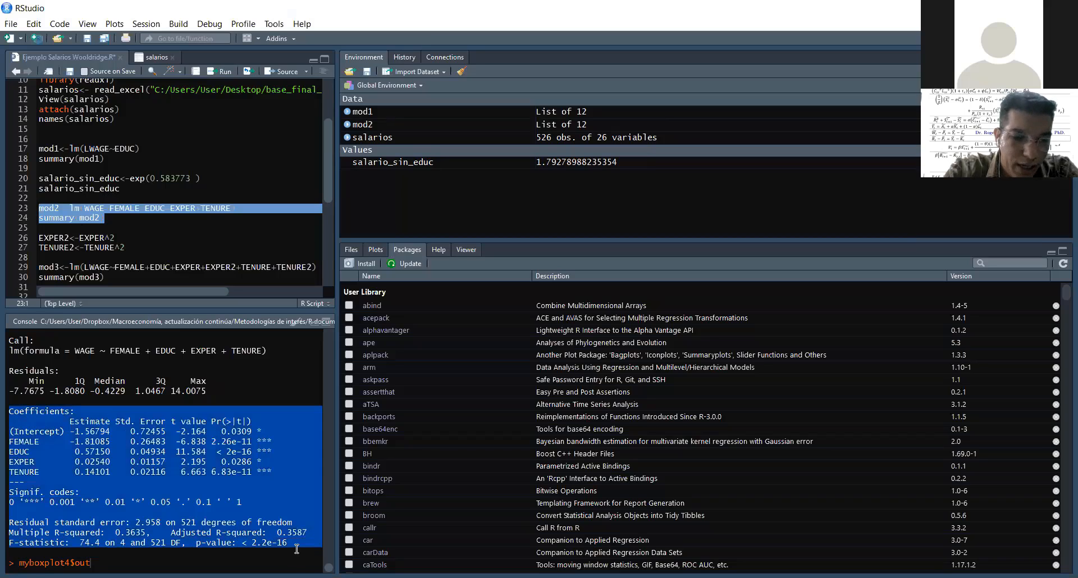
right_click(274, 521)
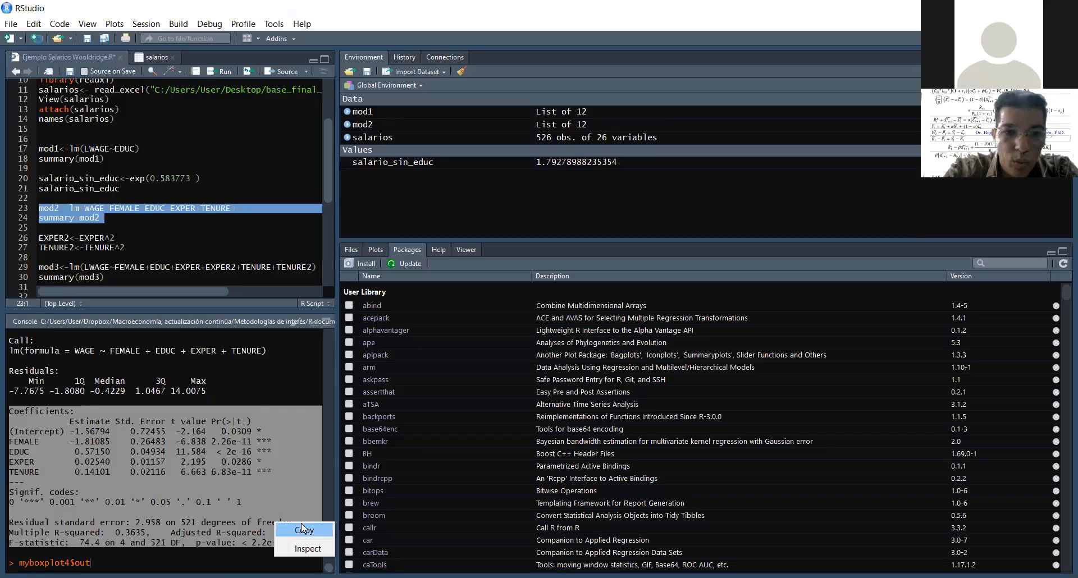
click(303, 530)
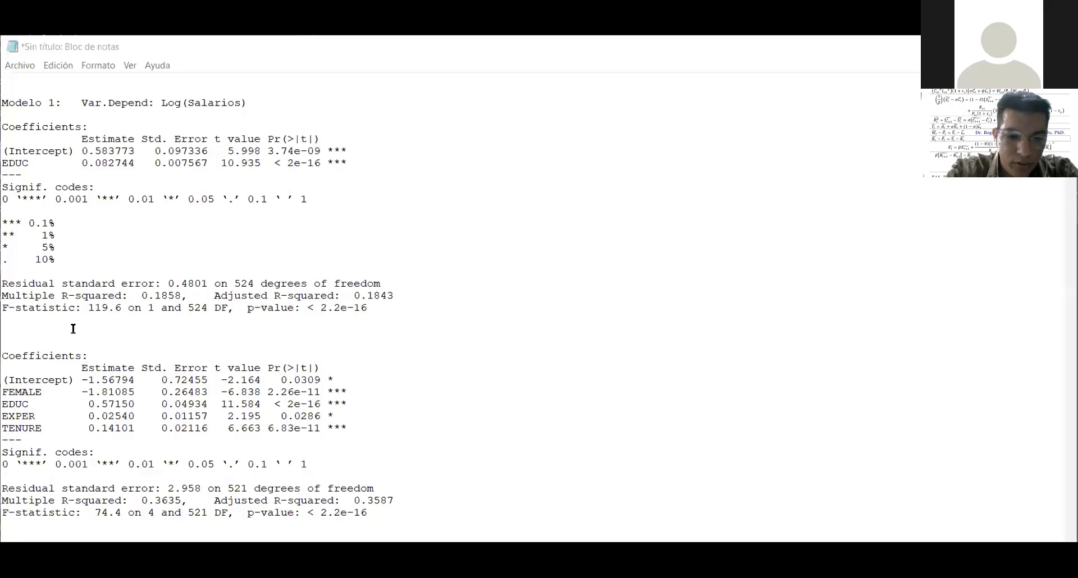
- Switch to Notepad, add blank lines after the Modelo 1 output and enter the heading "Modelo 2:" above the second coefficients table
click(73, 329)
key(Return)
key(Return)
key(Return)
key(Return)
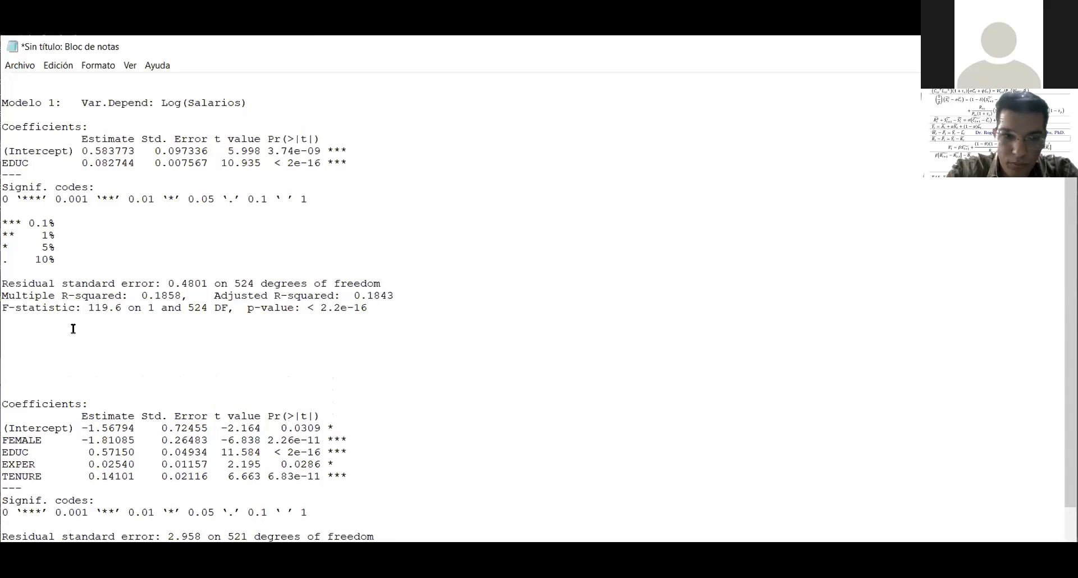
text(Moedl)
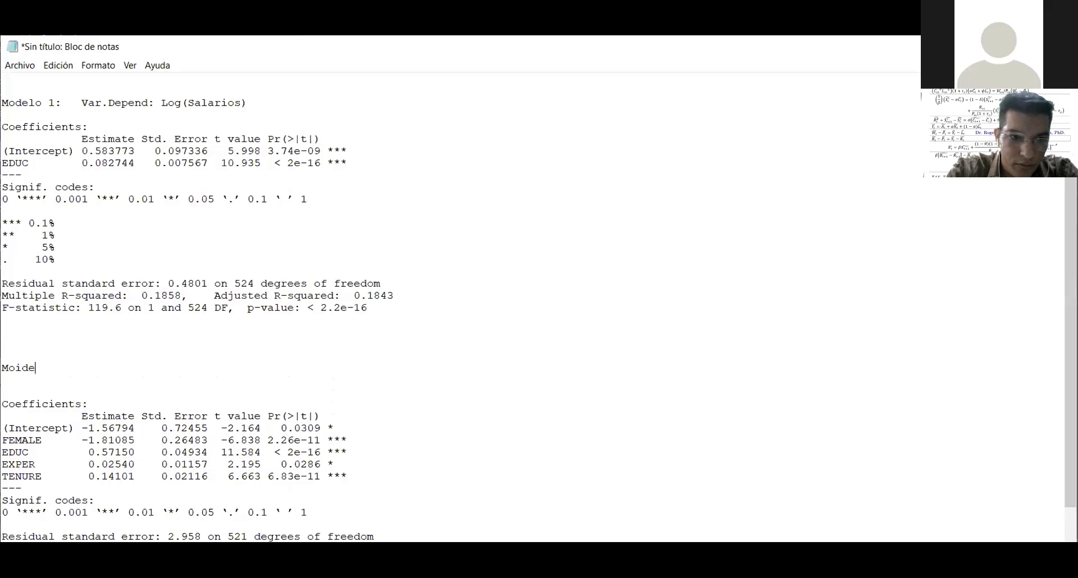
key(BackSpace)
key(BackSpace)
key(BackSpace)
text(delo )
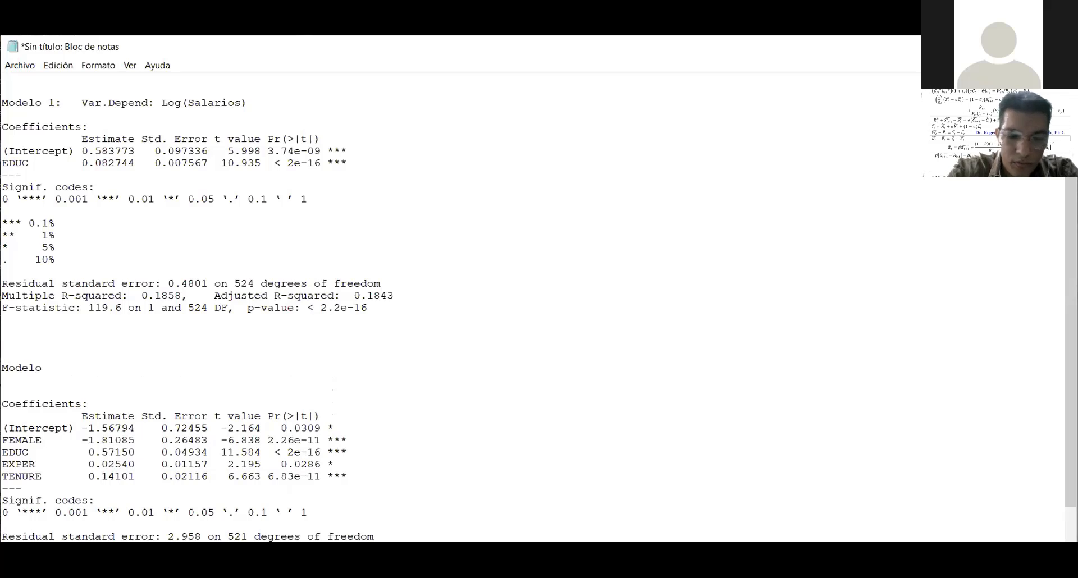
text(2)
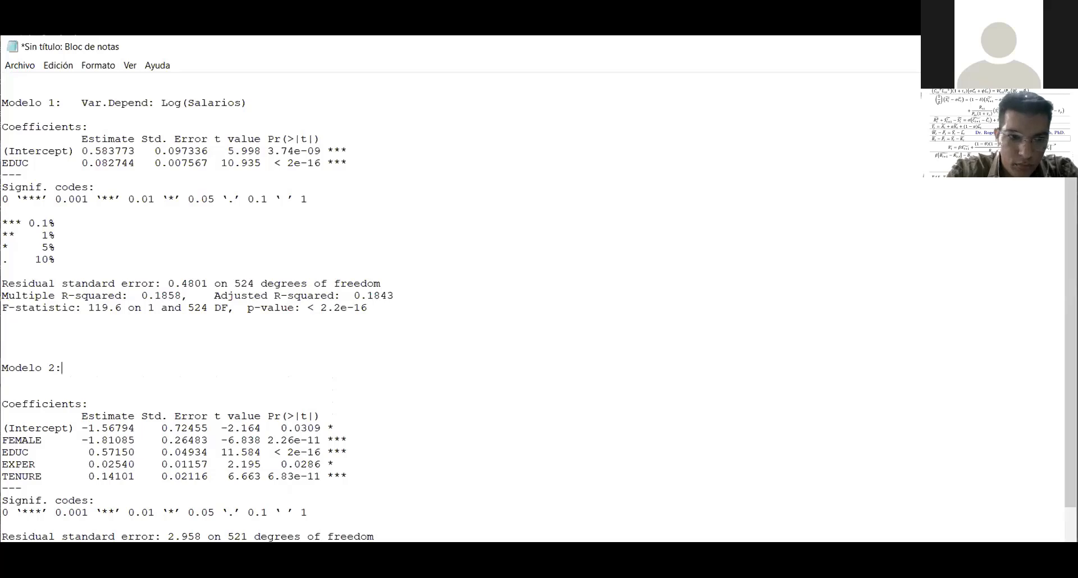
text(:)
- Below the Modelo 2 heading, add the line "Var. Dep: WAGE (salario), expresa" and maximize the Notepad window
key(Return)
key(Return)
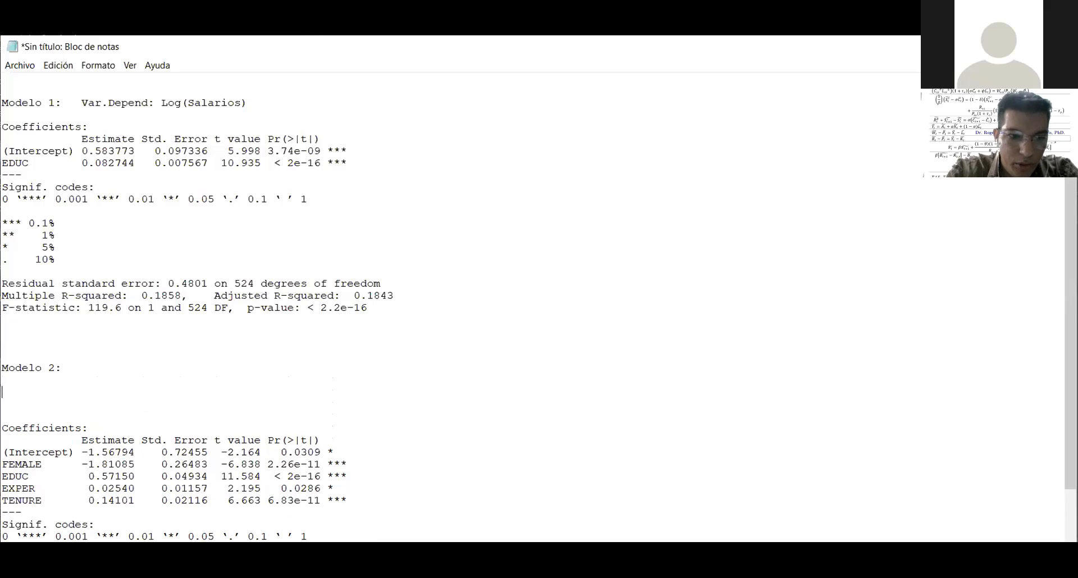
text(Var. Dep:)
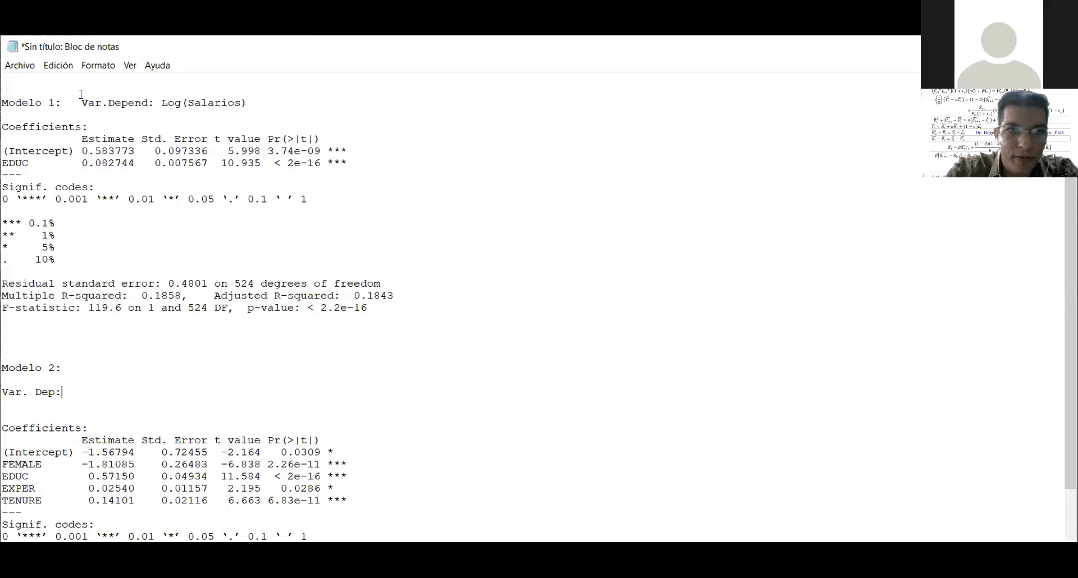
double_click(191, 47)
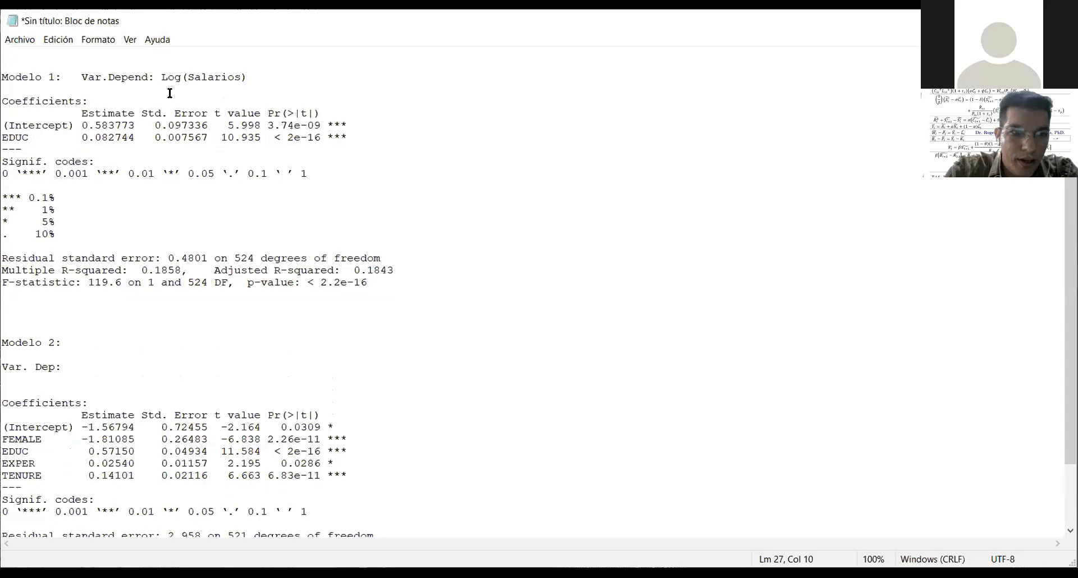
text(: )
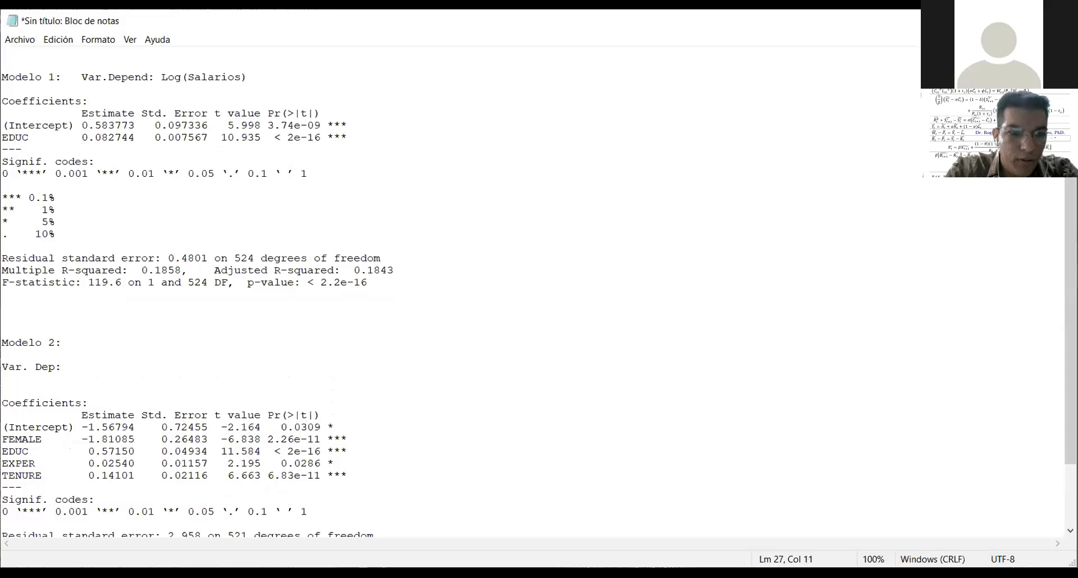
text(WAGE)
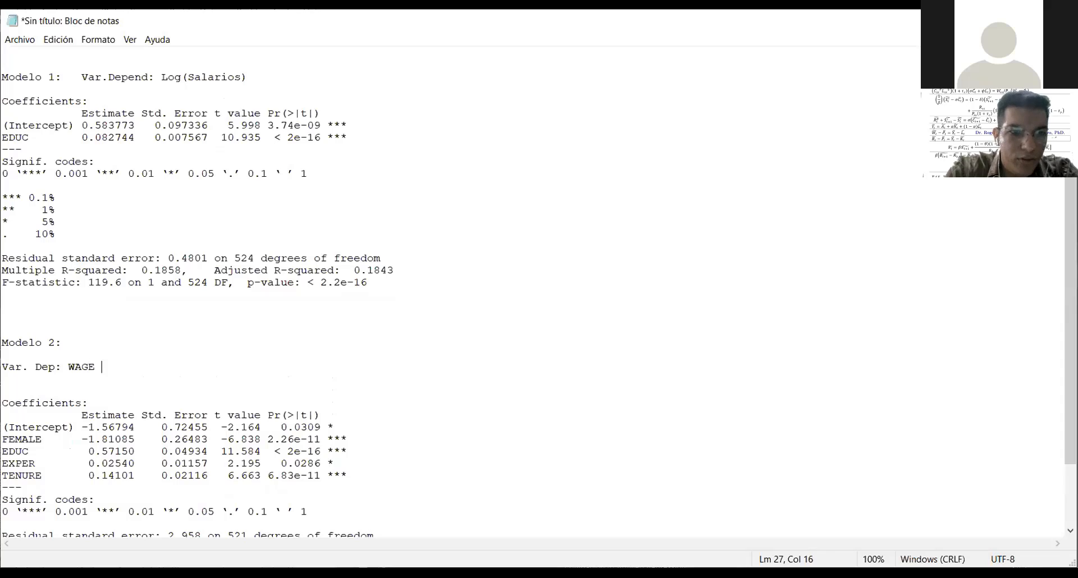
text( (salario)
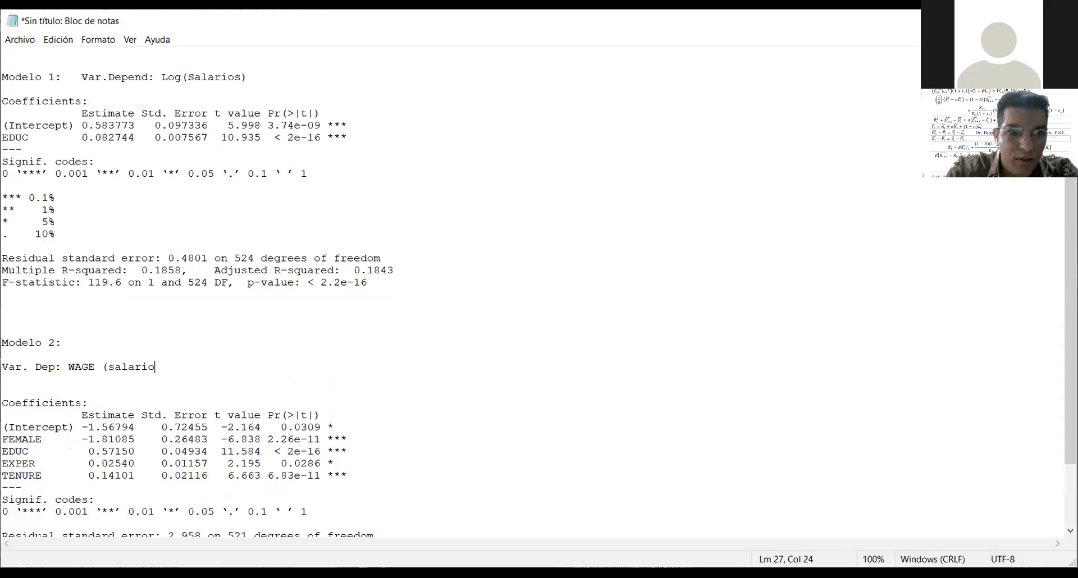
text(), expresa)
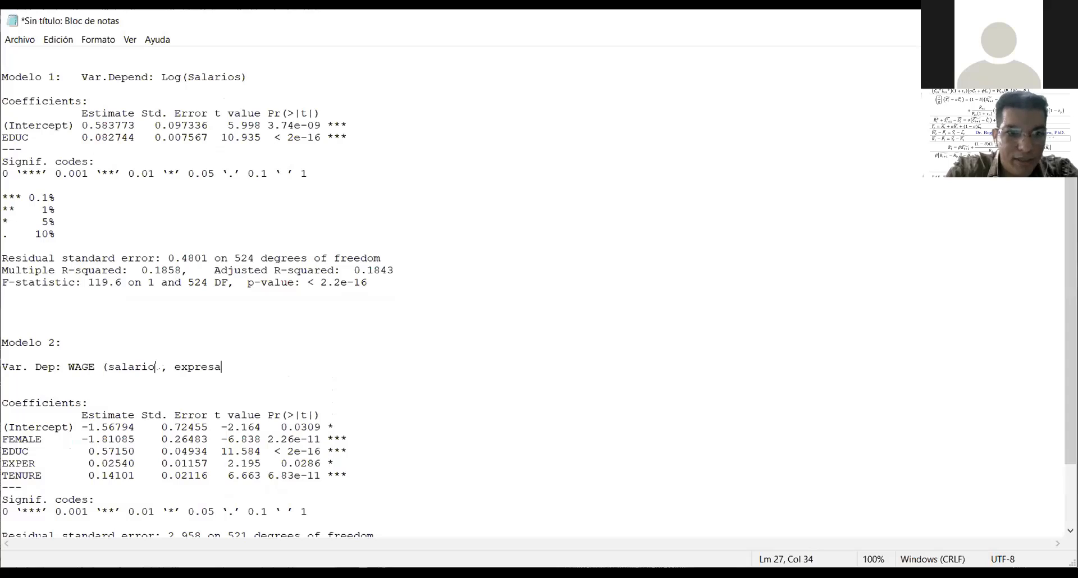
- Complete Modelo 2's dependent variable line as "WAGE (salarios, expresada en miles de doláres)" and remove one blank line above its coefficients
text(da en m)
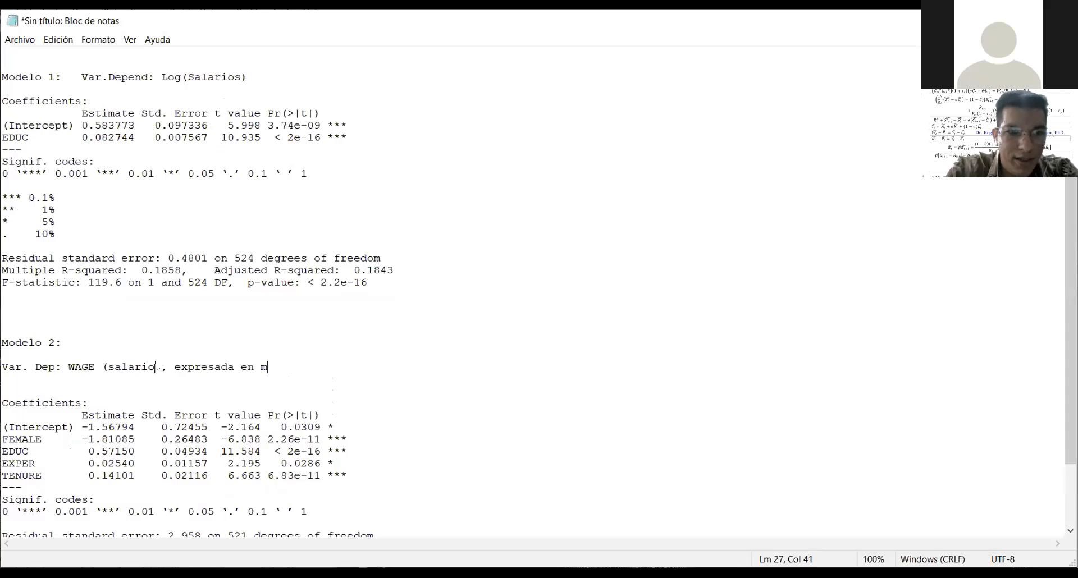
text(iles de dol)
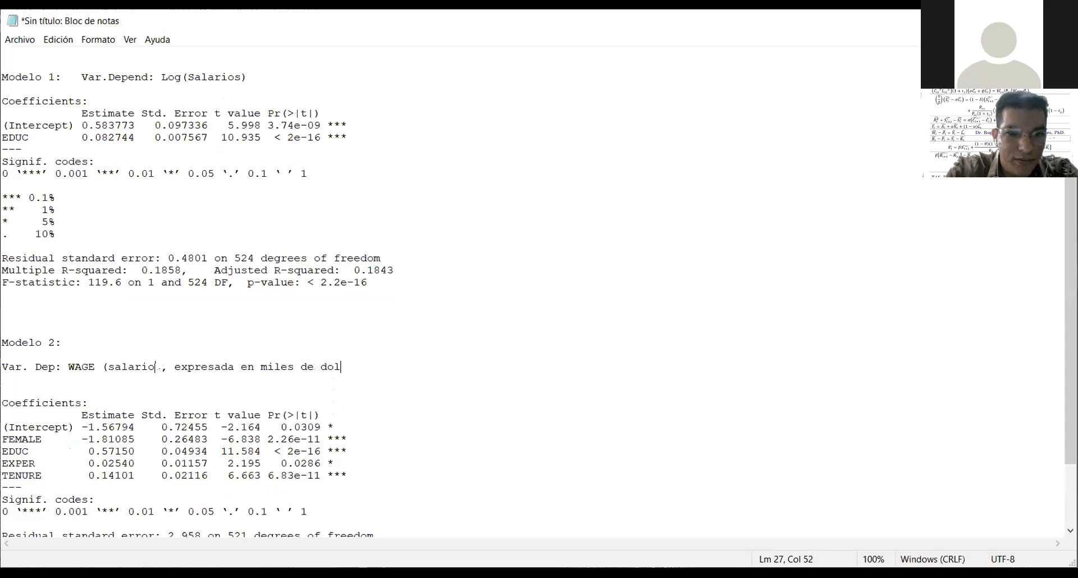
text(áres))
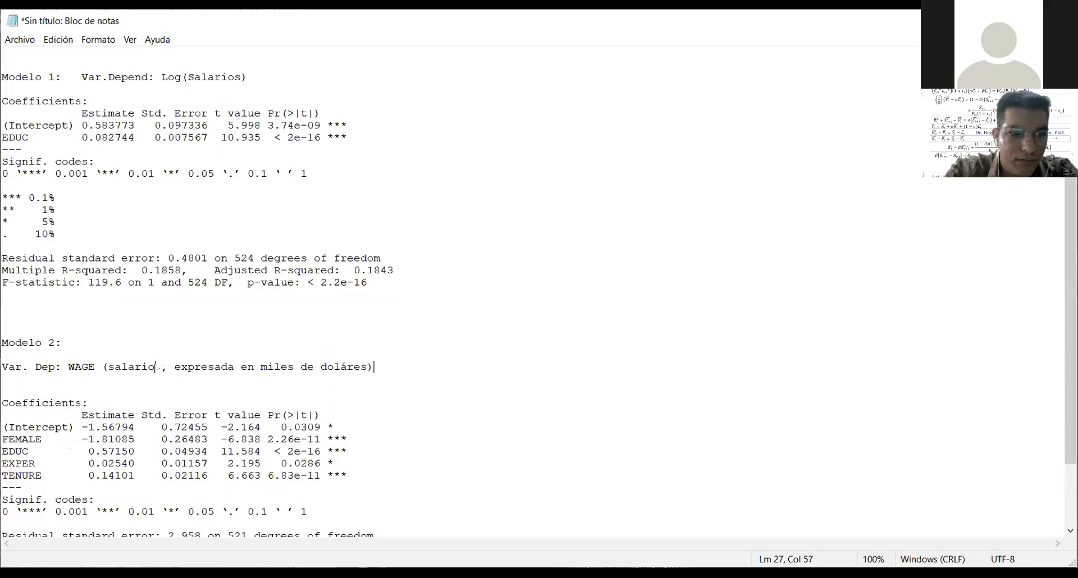
click(156, 367)
text(s)
click(55, 391)
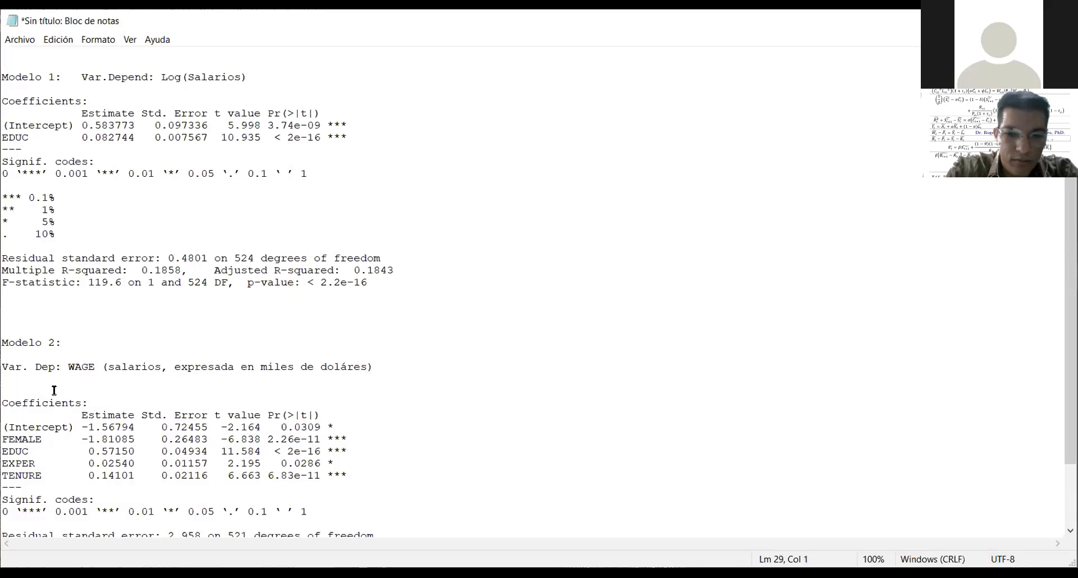
key(BackSpace)
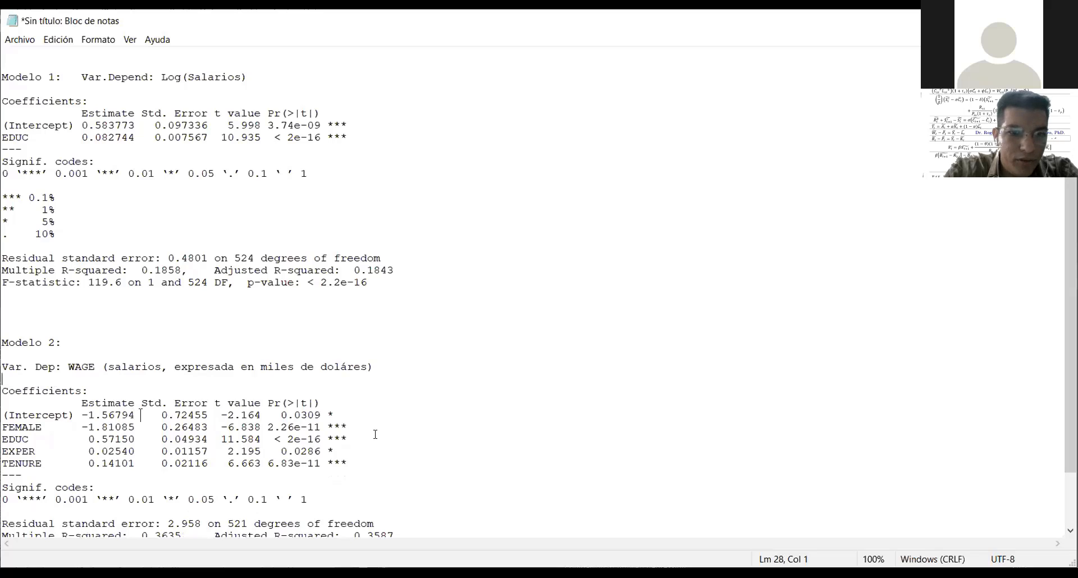
- Examine the significance stars of Modelo 2's coefficients, highlighting them and the 0.001 level in the significance codes
drag(349, 464, 347, 439)
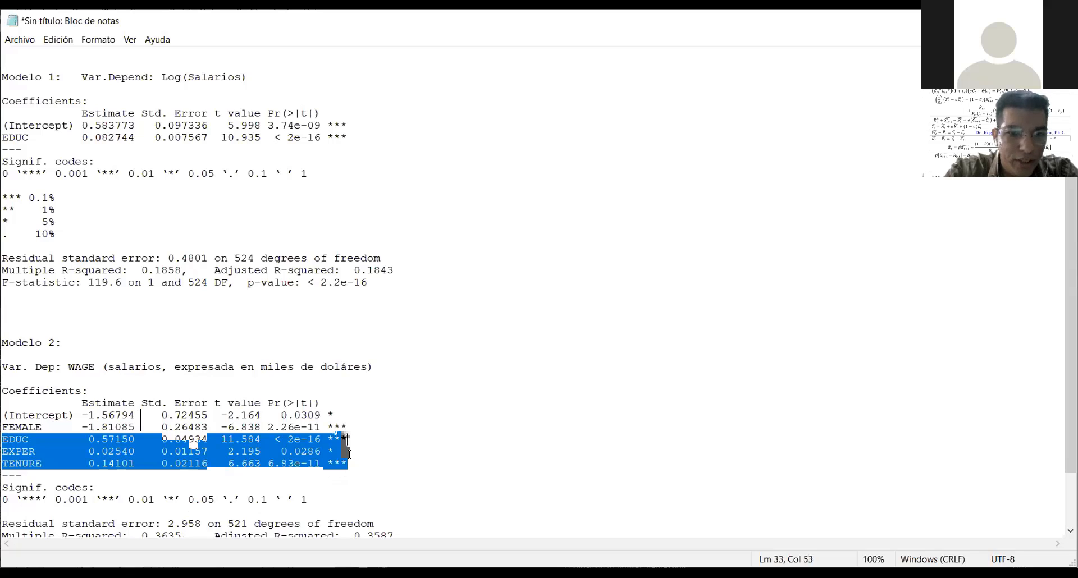
click(347, 424)
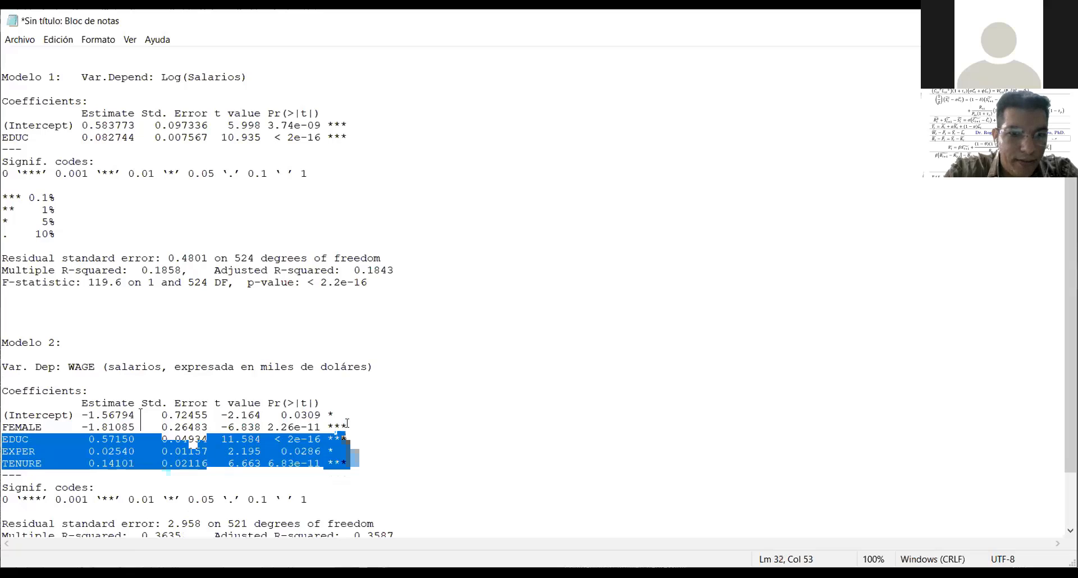
drag(347, 424, 329, 425)
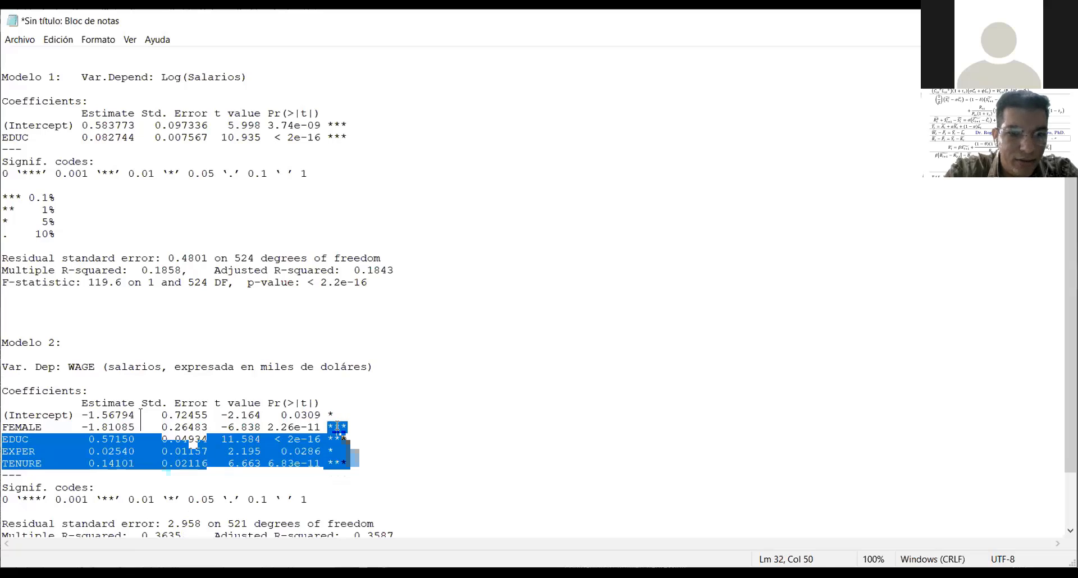
drag(347, 437, 327, 464)
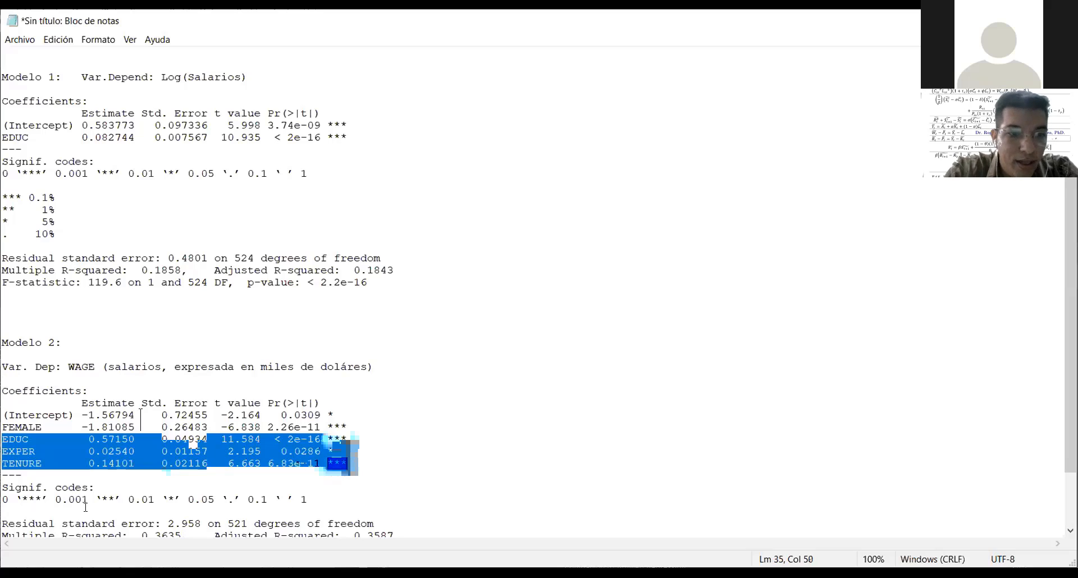
drag(84, 500, 55, 499)
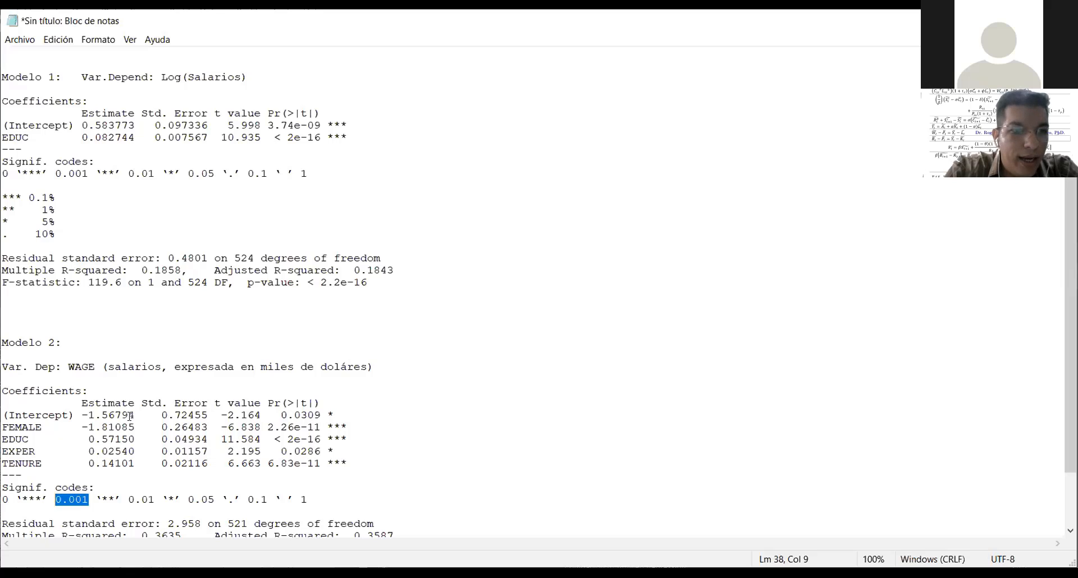
click(77, 415)
drag(76, 415, 33, 415)
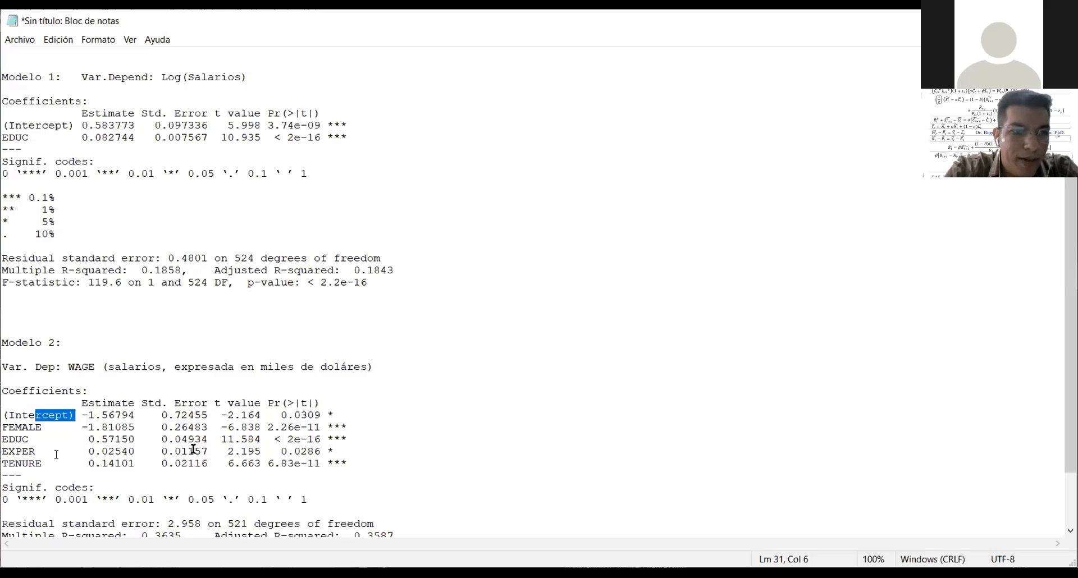
drag(336, 450, 334, 413)
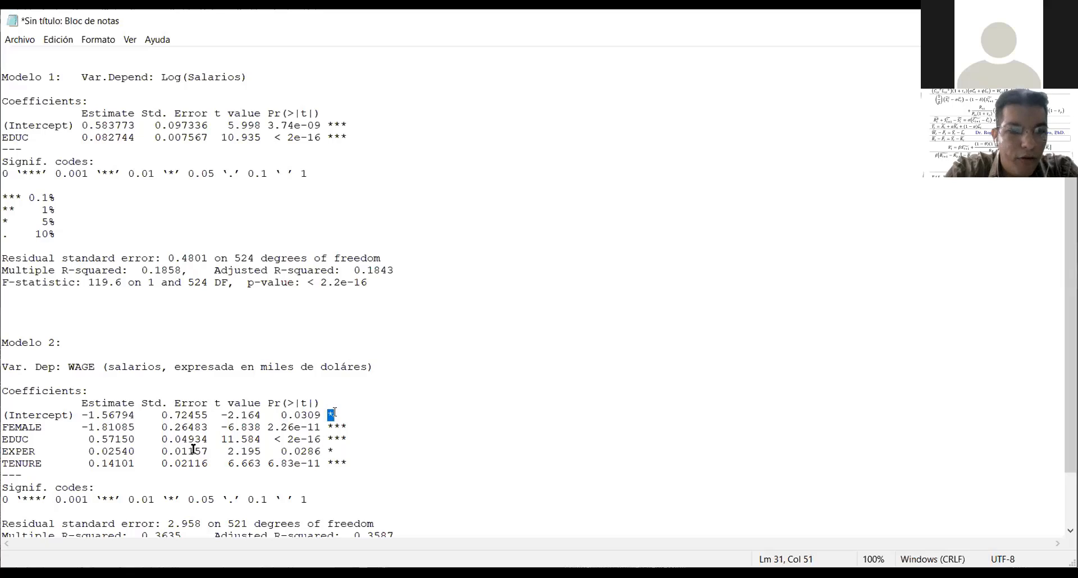
- Review Modelo 2's coefficient estimates one by one, highlighting the intercept, FEMALE, EXPER and TENURE values
click(135, 415)
drag(101, 415, 82, 415)
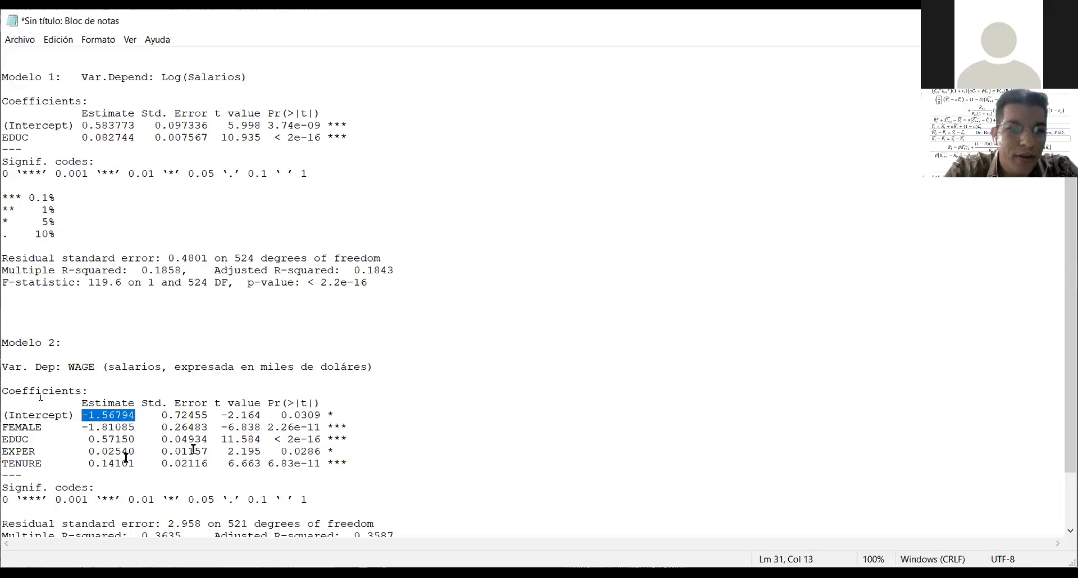
click(79, 431)
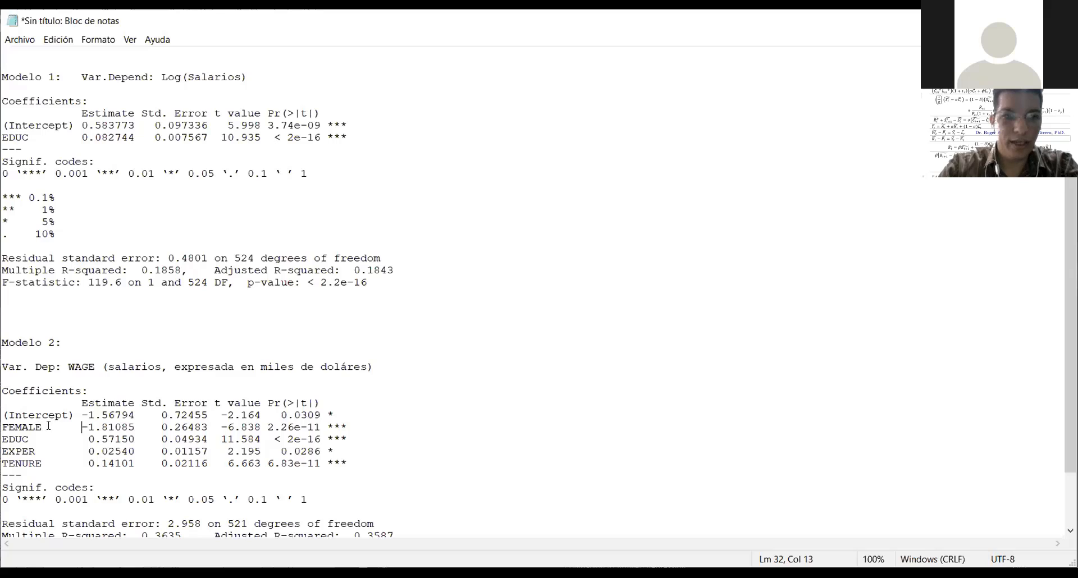
click(136, 429)
drag(136, 429, 80, 429)
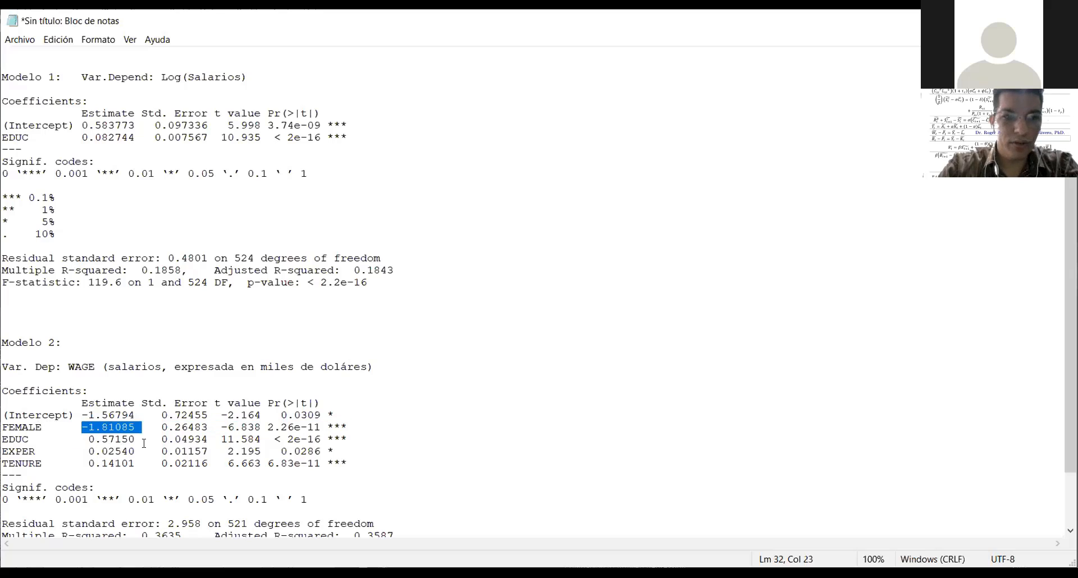
drag(148, 441, 82, 454)
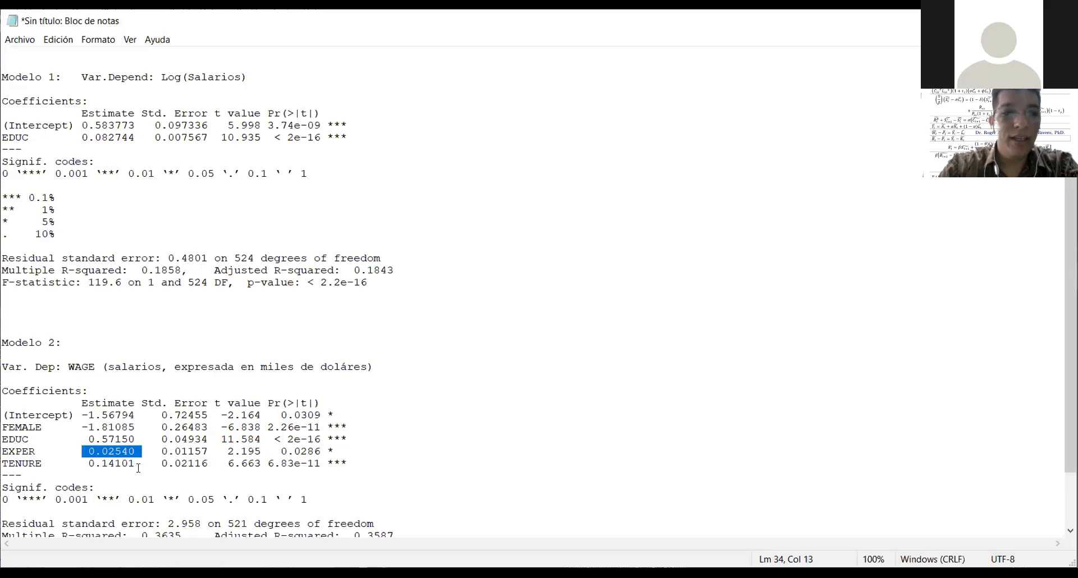
drag(142, 464, 83, 467)
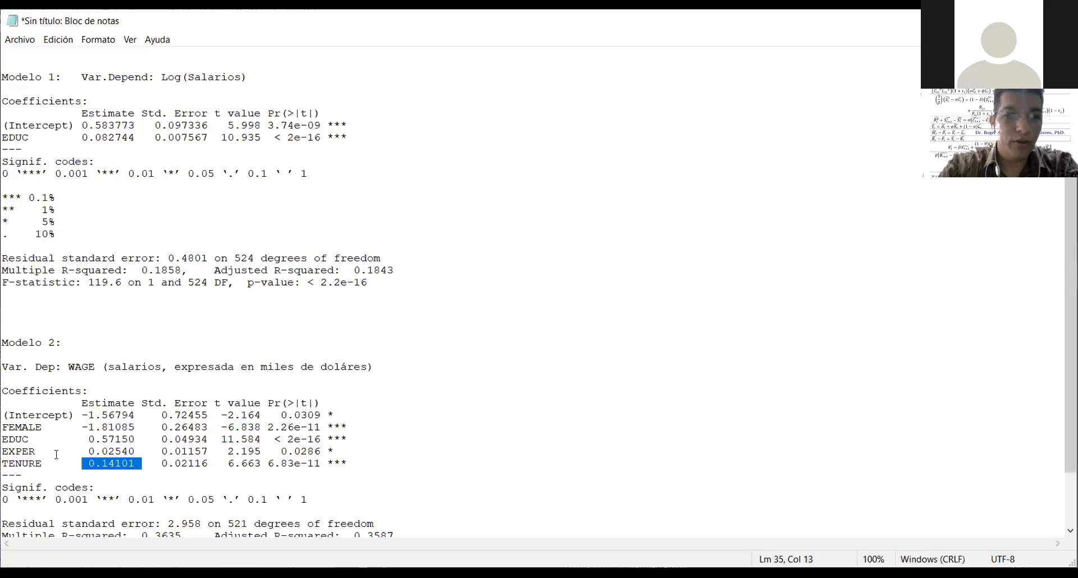
drag(68, 427, 273, 461)
click(271, 462)
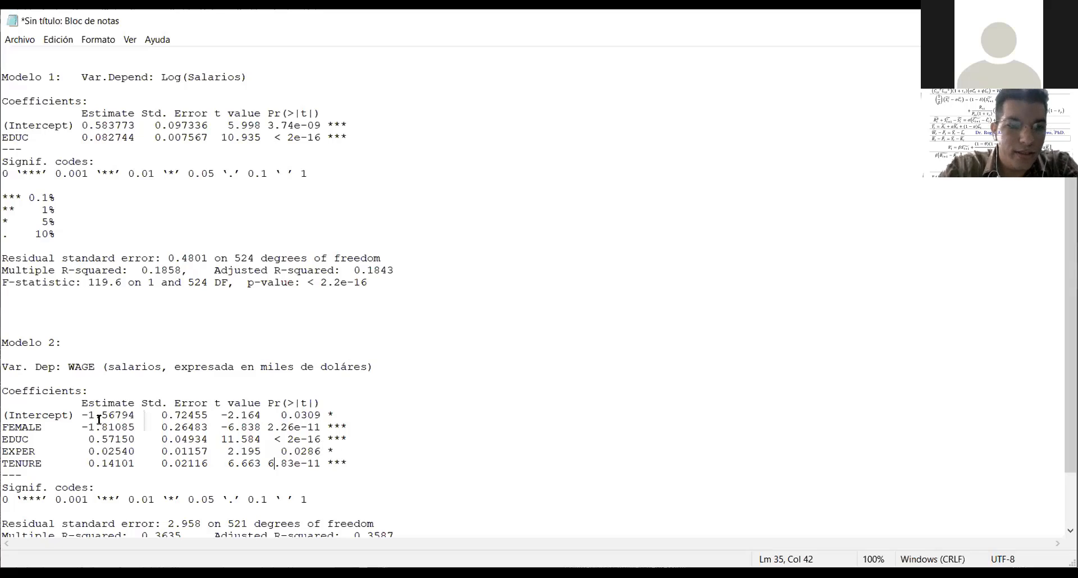
- Highlight the FEMALE estimate in Modelo 2 to interpret its effect on wages
drag(80, 415, 10, 427)
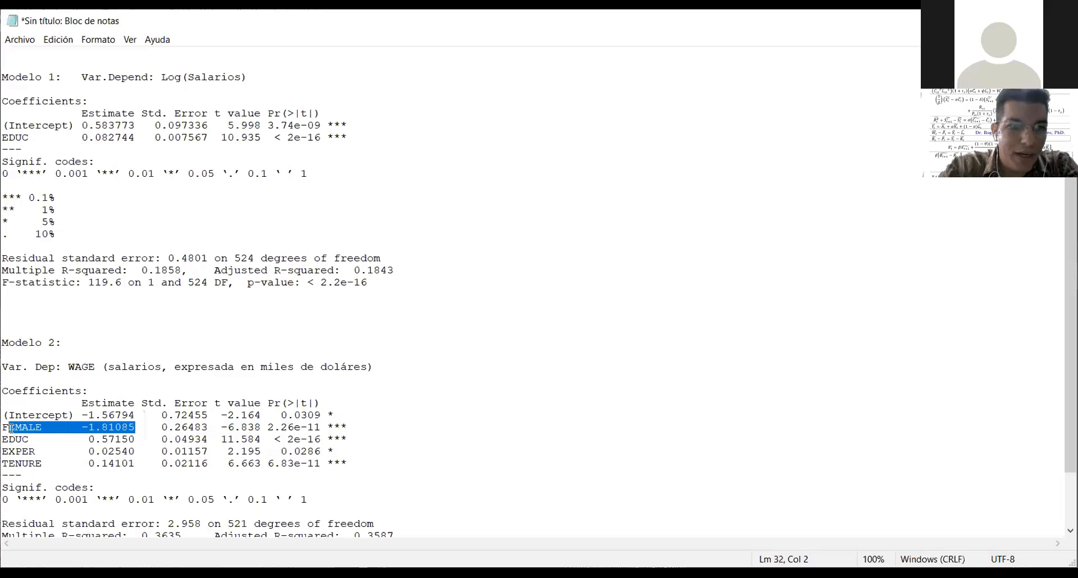
click(10, 429)
click(71, 430)
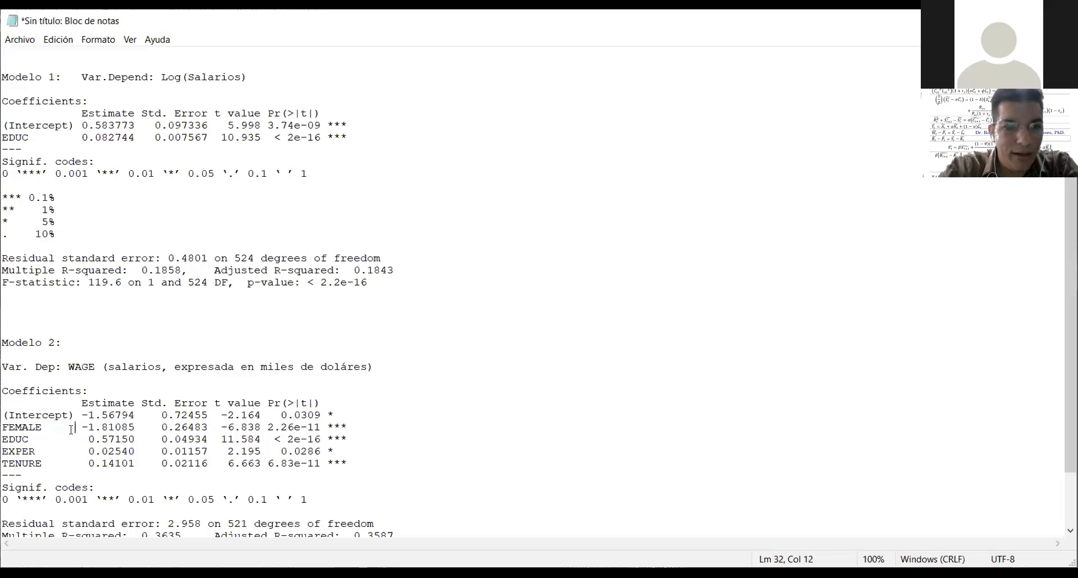
mouse_move(71, 430)
mouse_down()
mouse_move(136, 429)
mouse_move(66, 429)
mouse_up()
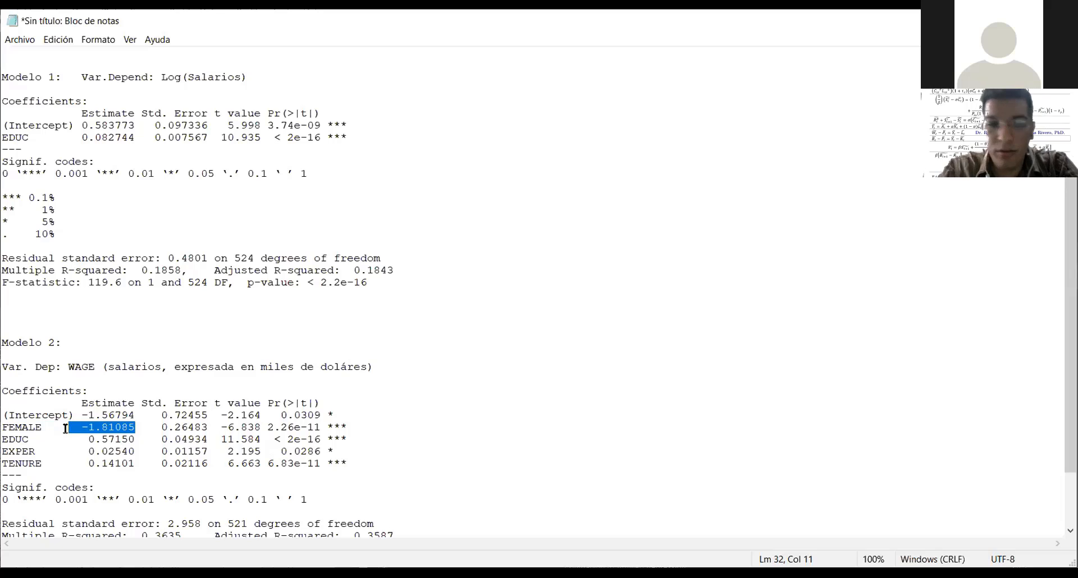
- Highlight the EDUC estimate in Modelo 2 and check it against the units of the dependent variable
click(111, 439)
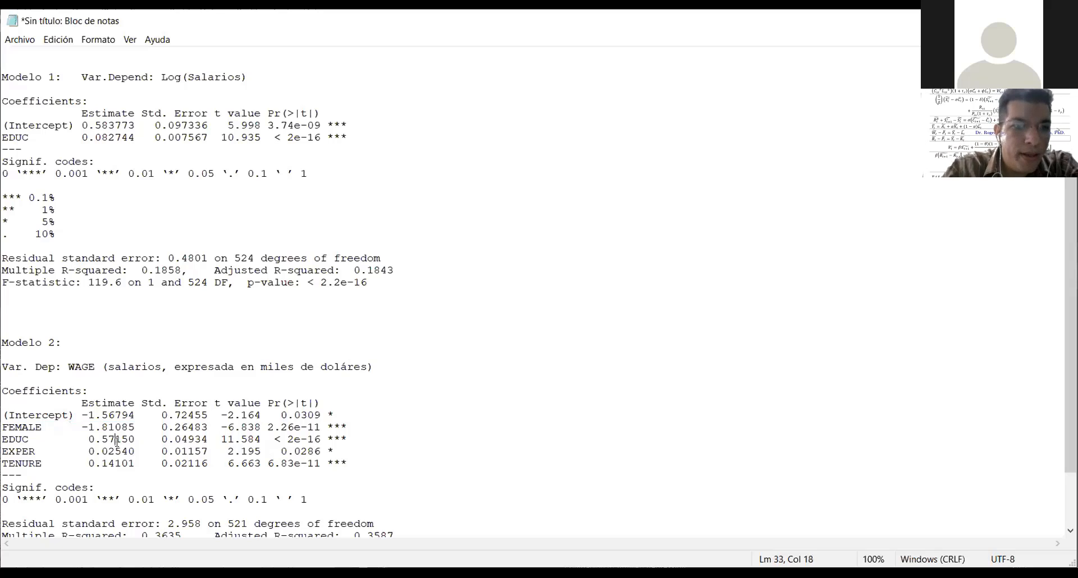
drag(141, 440, 88, 442)
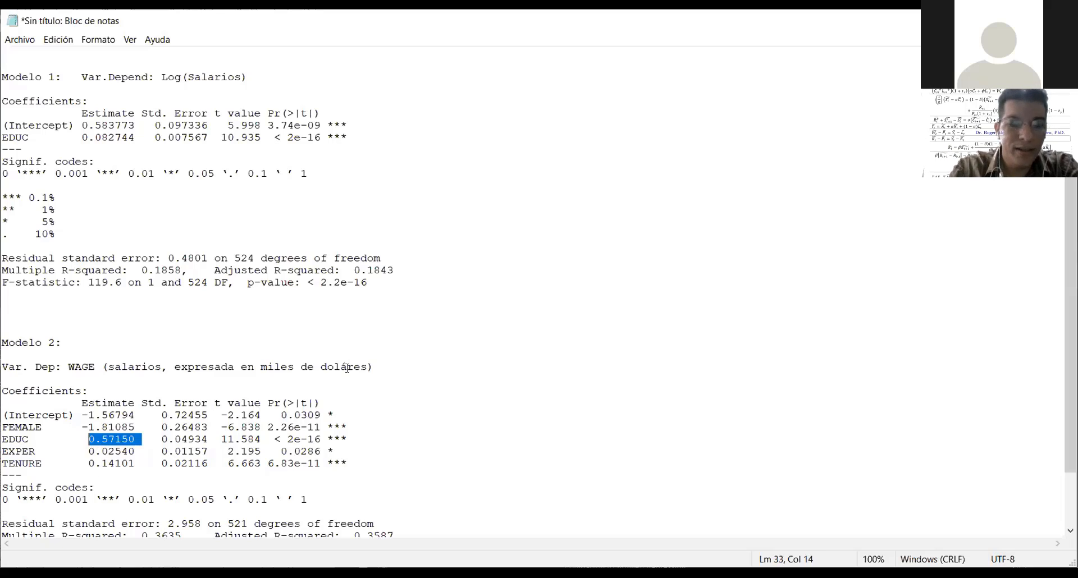
click(368, 366)
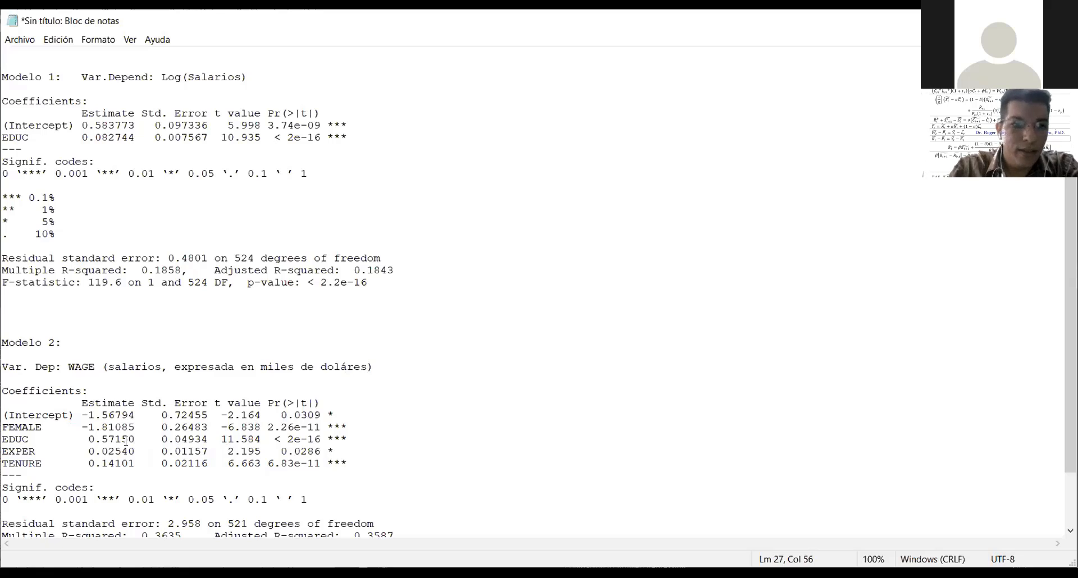
drag(83, 439, 136, 440)
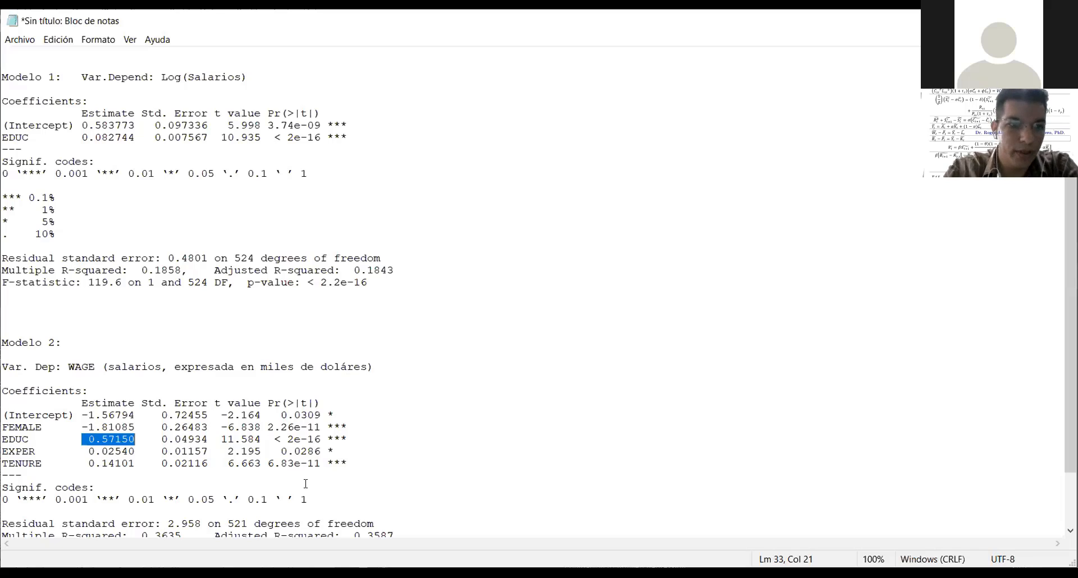
- Highlight the EXPER estimate in Modelo 2 and examine its individual decimal digits
click(141, 453)
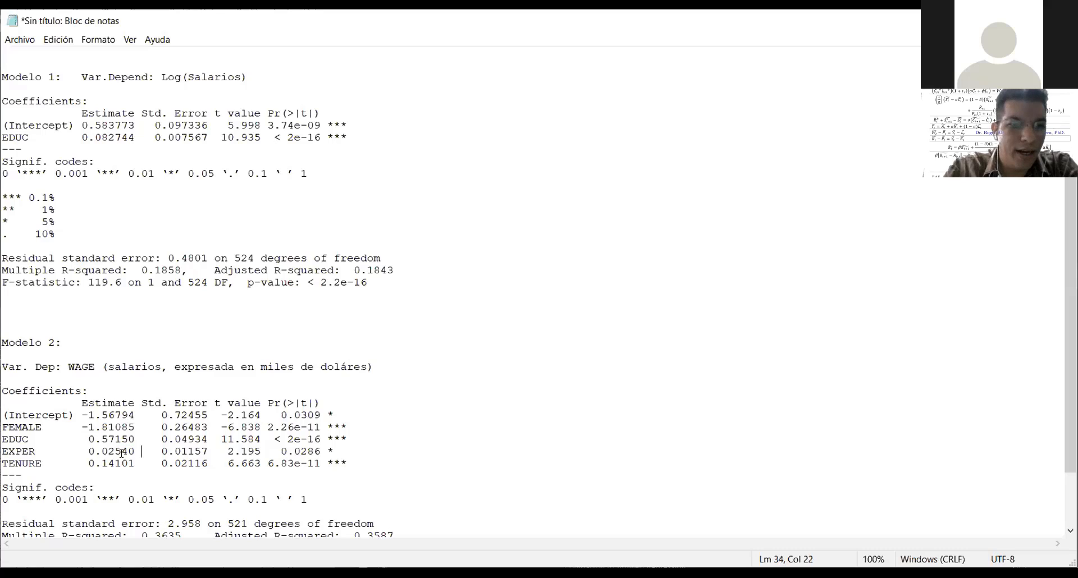
drag(141, 453, 89, 453)
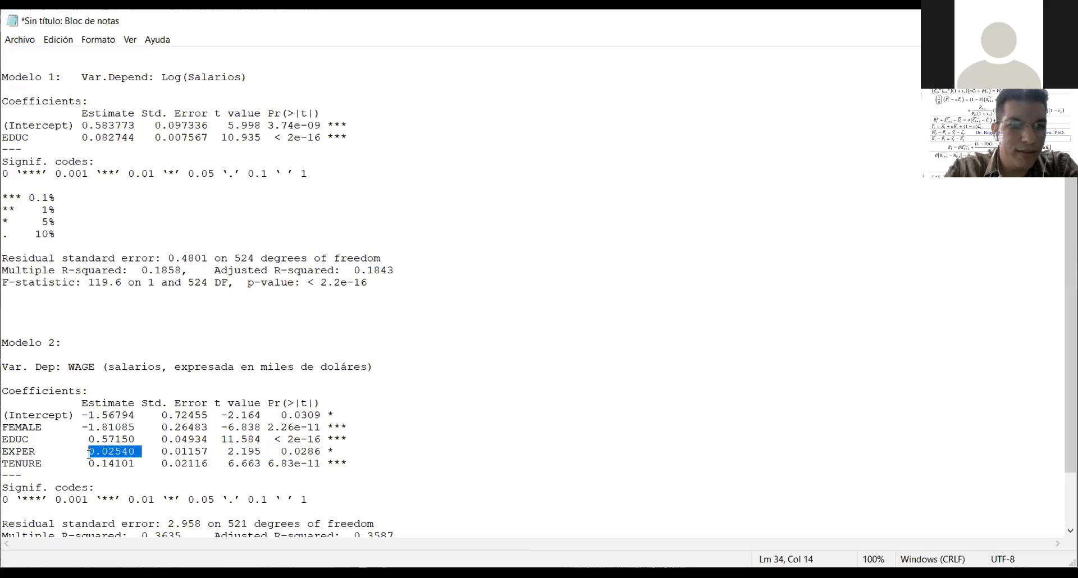
click(88, 452)
drag(88, 453, 133, 452)
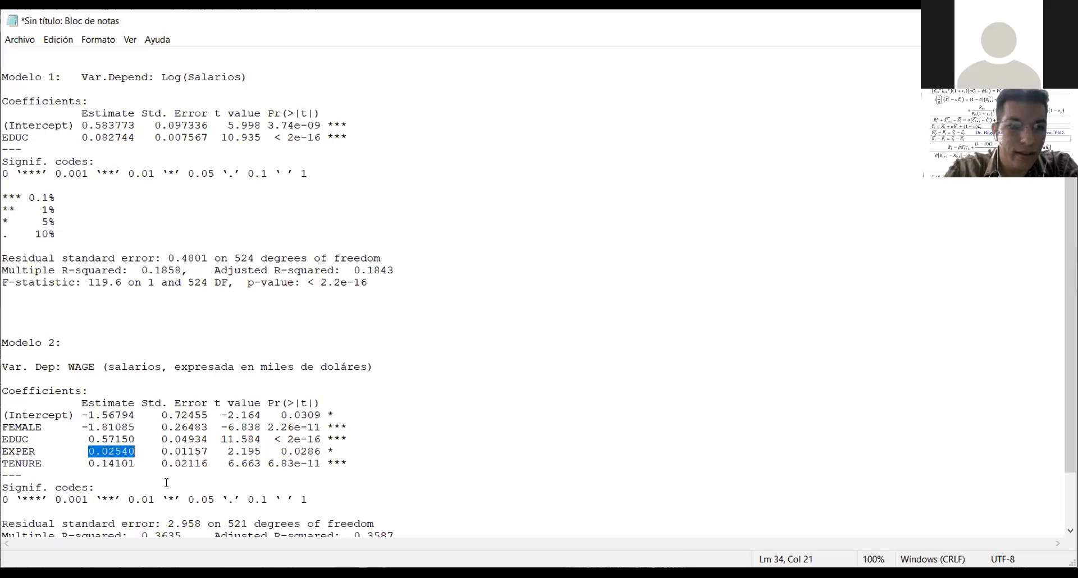
key(Down)
key(Down)
click(118, 452)
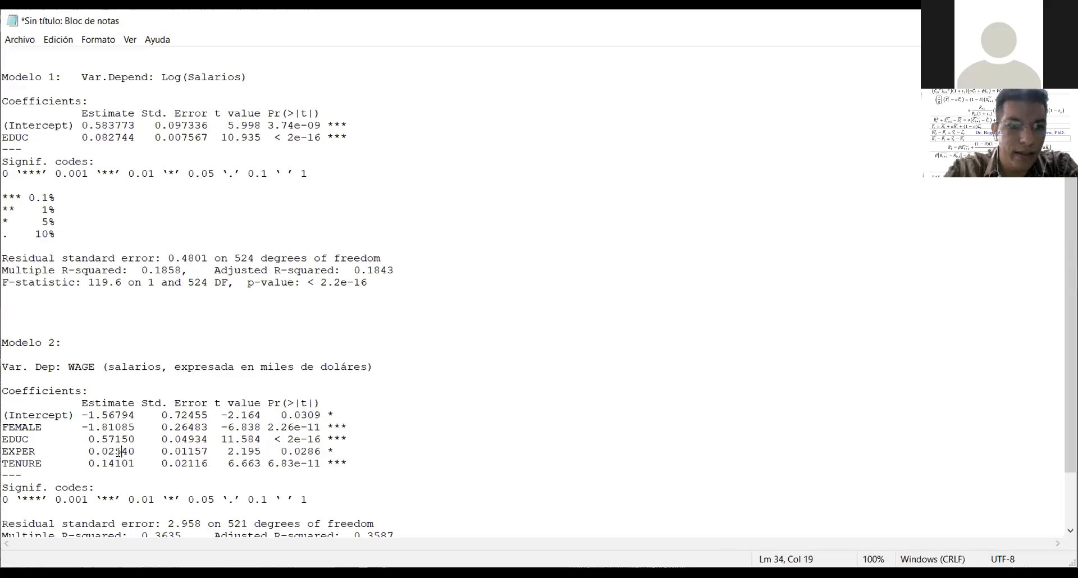
double_click(118, 451)
click(120, 452)
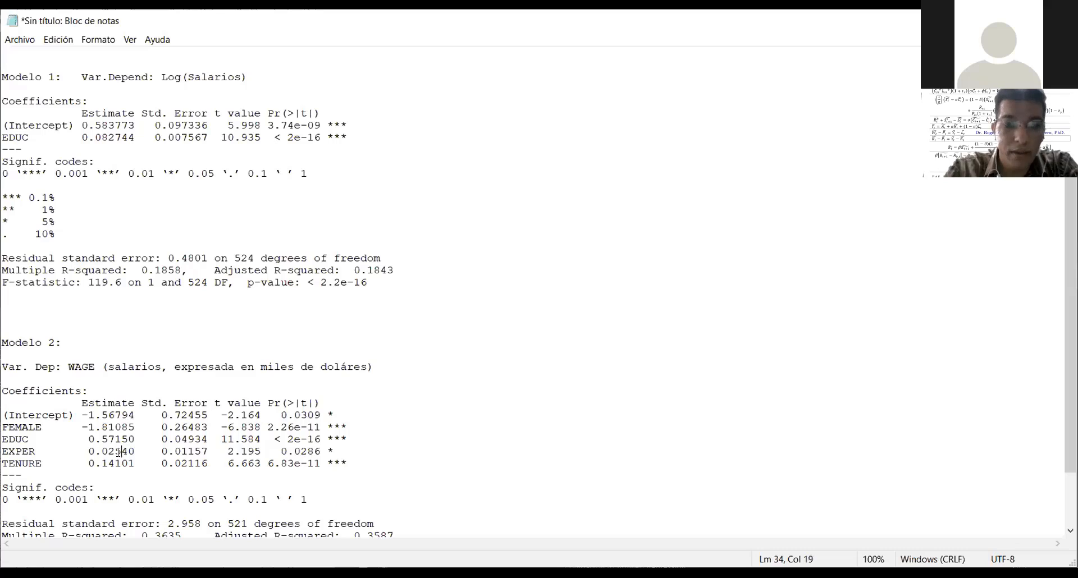
key(shift+Left)
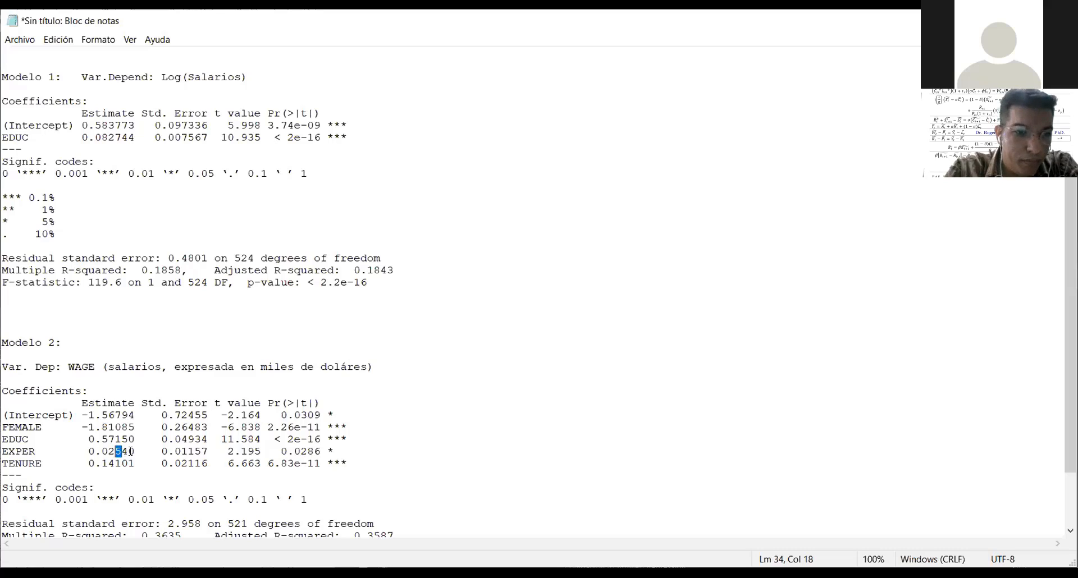
click(131, 452)
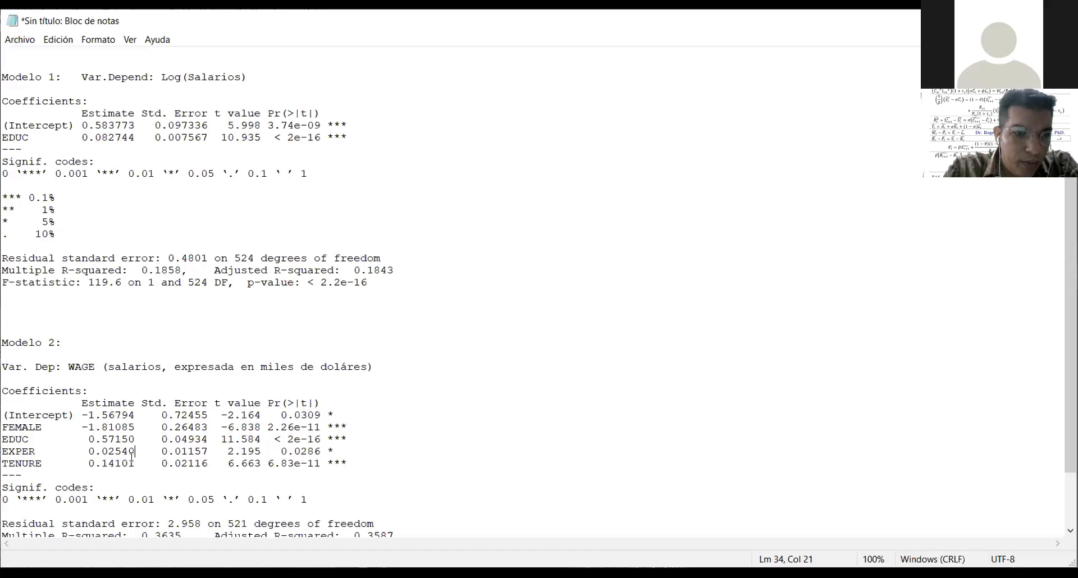
- Highlight the TENURE estimate in Modelo 2, followed by the units wording in the dependent variable line
click(132, 465)
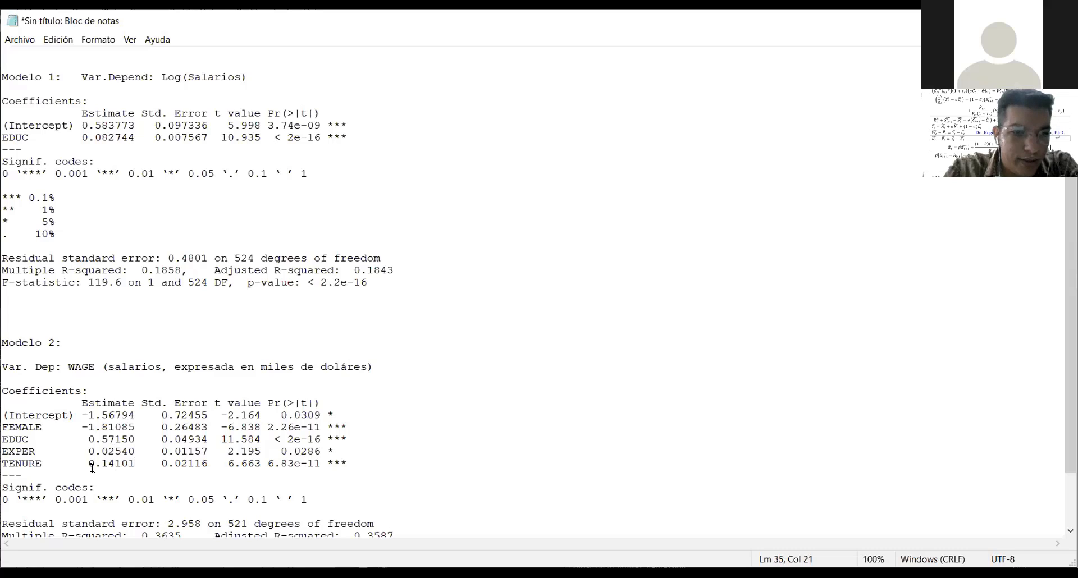
drag(85, 465, 134, 463)
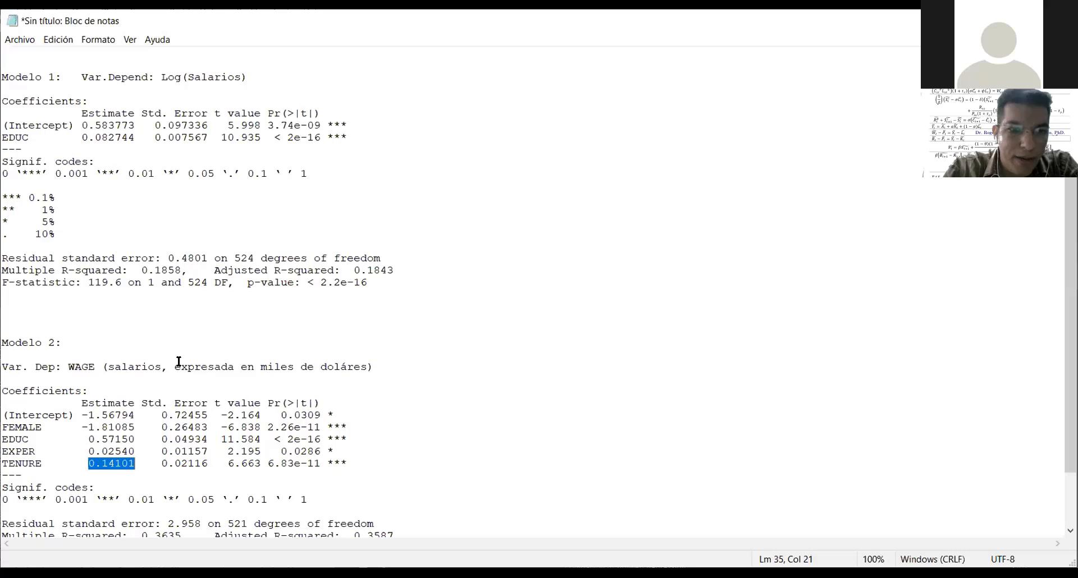
drag(180, 366, 365, 365)
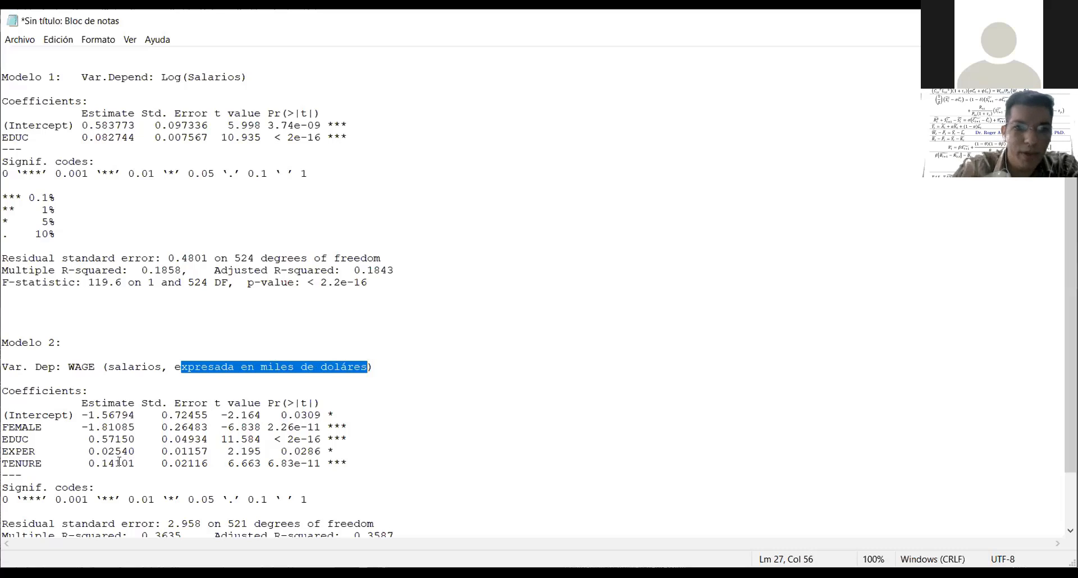
- Switch to the Wooldridge PDF in Adobe Reader and highlight wage, the intercept, female, exper, tenure and R² in equation 7.4
click(352, 464)
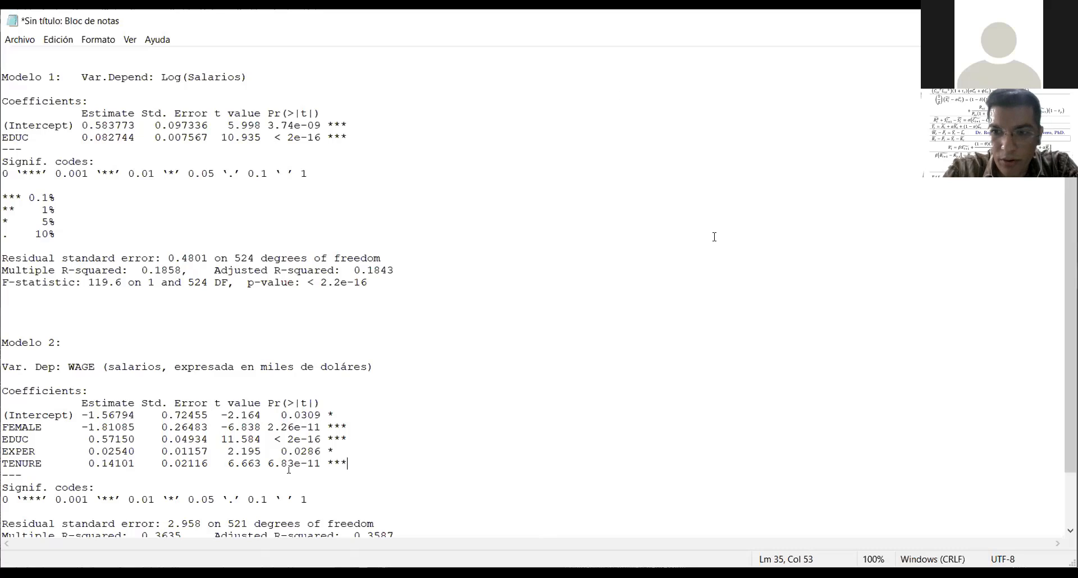
scroll(1070, 337, down, 1)
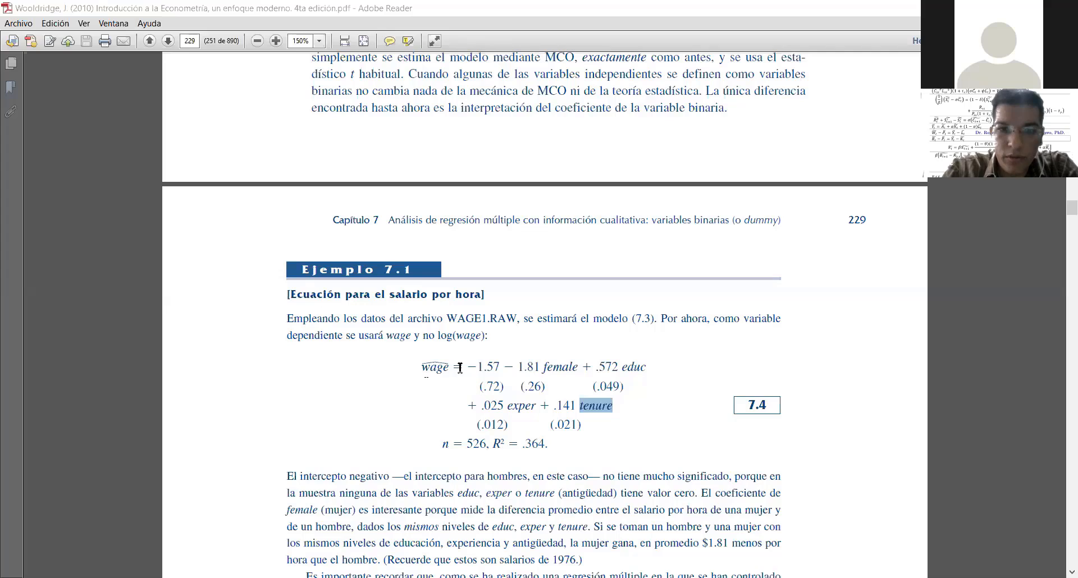
drag(449, 369, 429, 368)
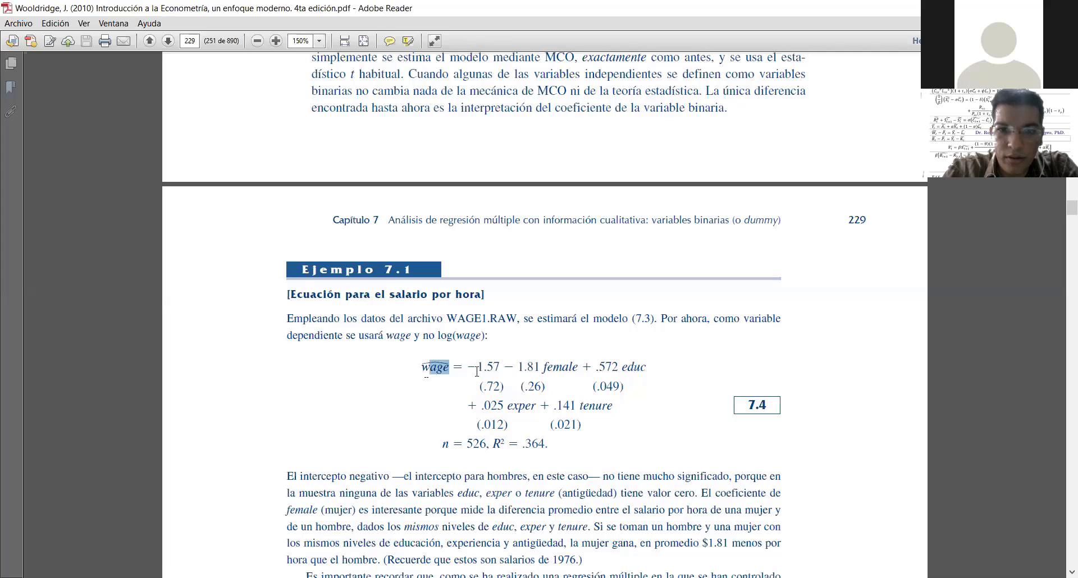
drag(498, 368, 467, 368)
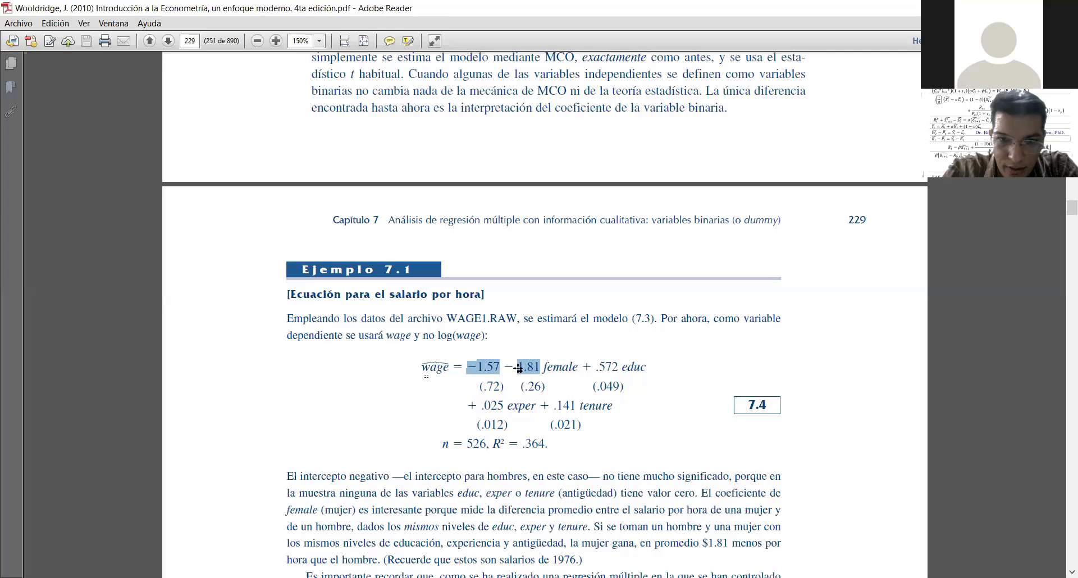
drag(545, 368, 574, 368)
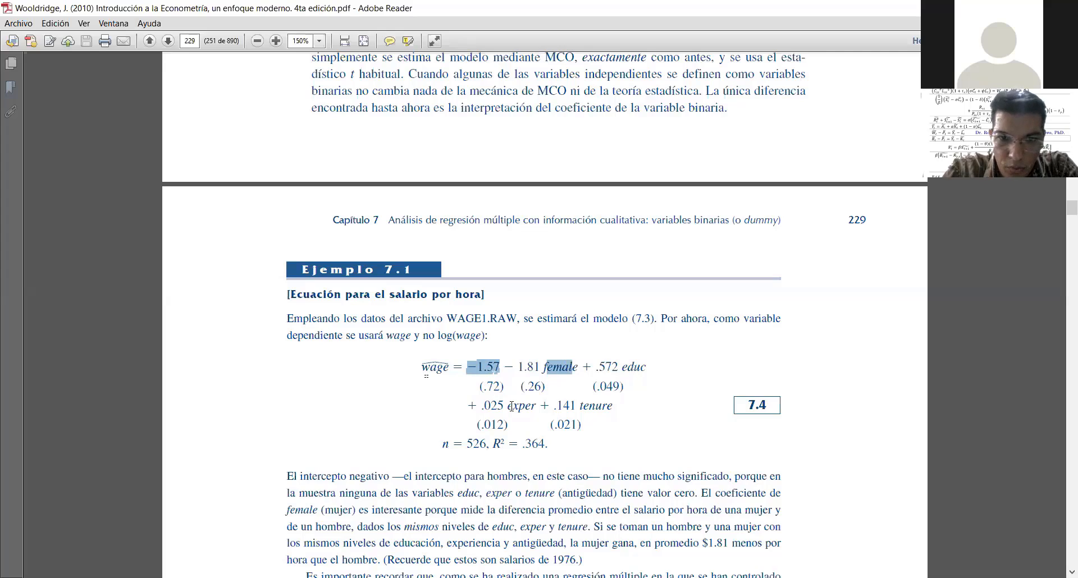
drag(511, 407, 487, 407)
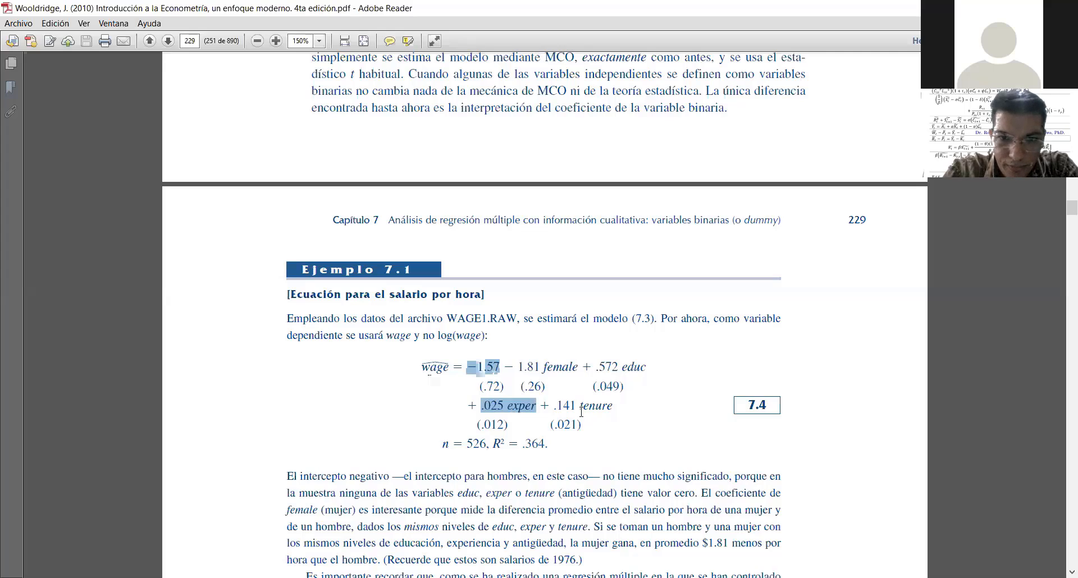
drag(612, 412, 581, 410)
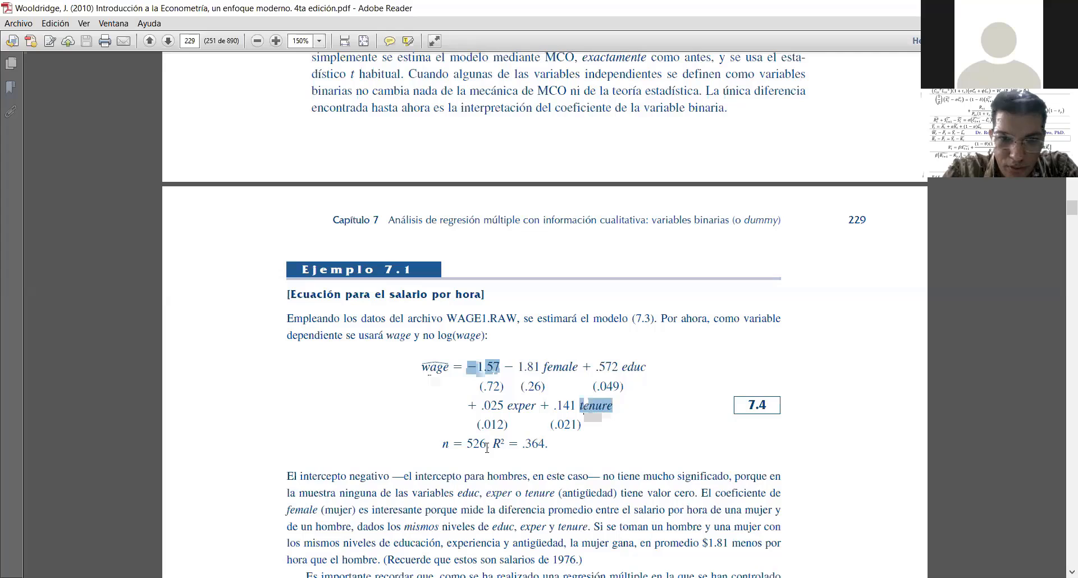
drag(490, 445, 550, 452)
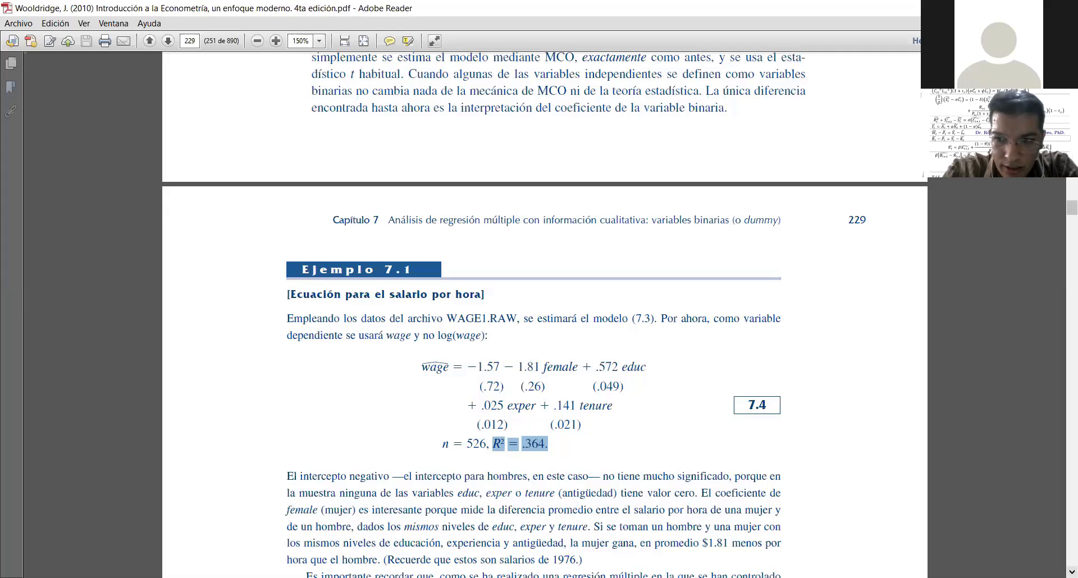
- Read the explanation below equation 7.4, highlighting the same-characteristics comparison, the $1.81 difference and the note about 1976 wages
scroll(541, 315, down, 3)
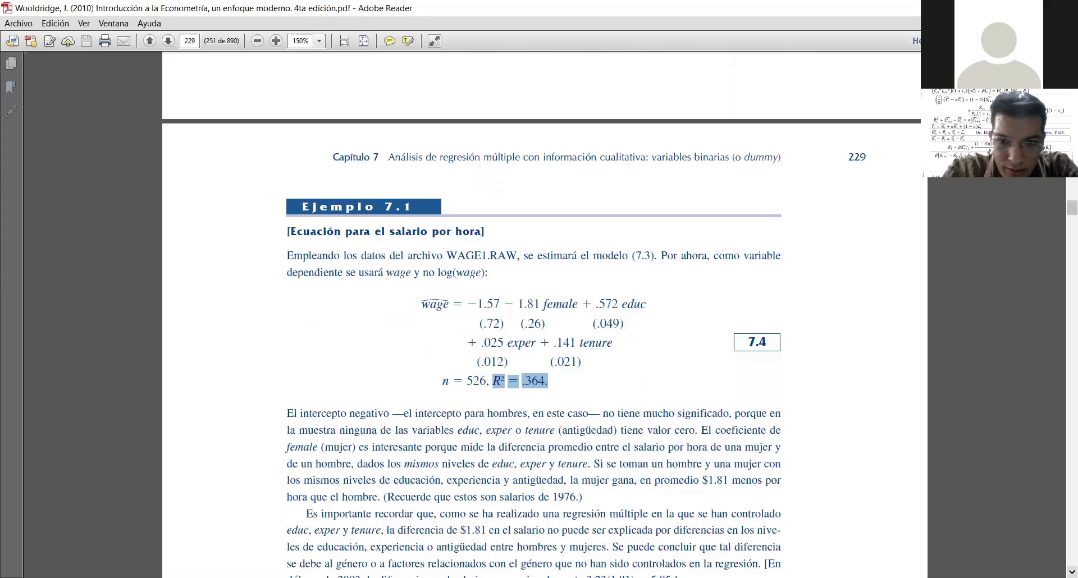
scroll(541, 344, down, 1)
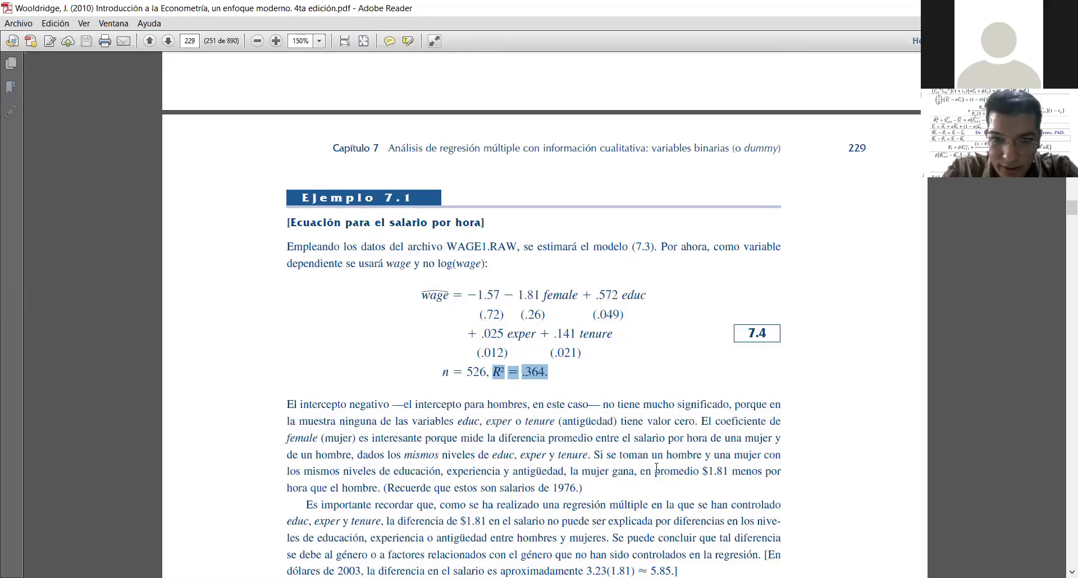
click(596, 454)
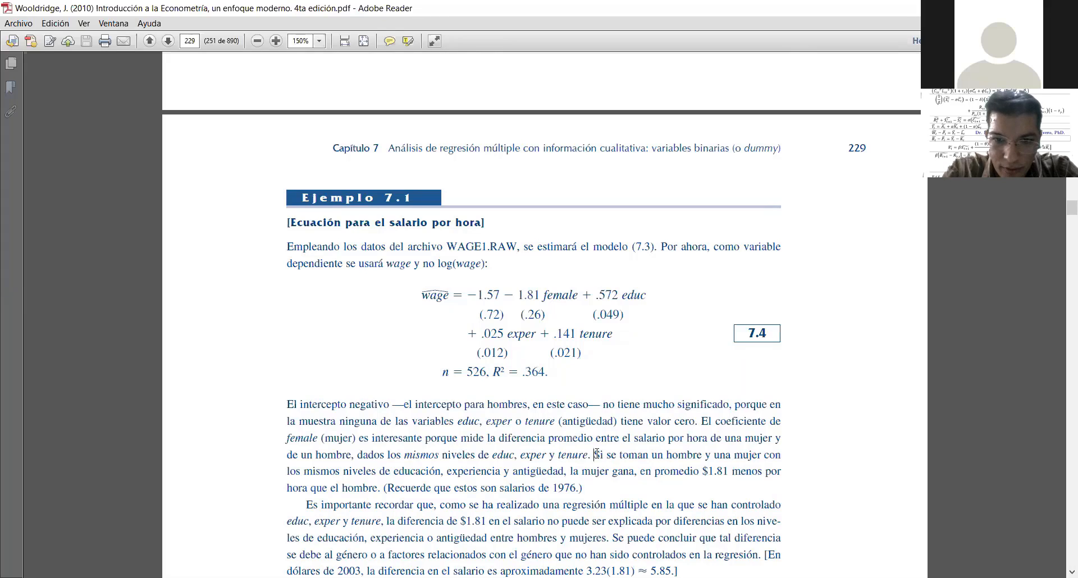
drag(595, 454, 551, 472)
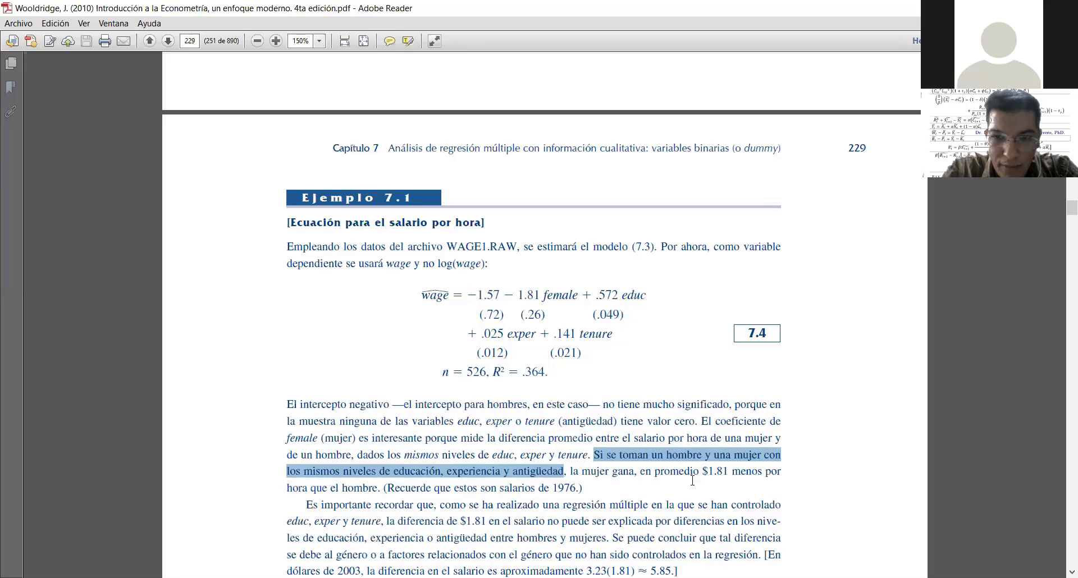
drag(729, 473, 704, 472)
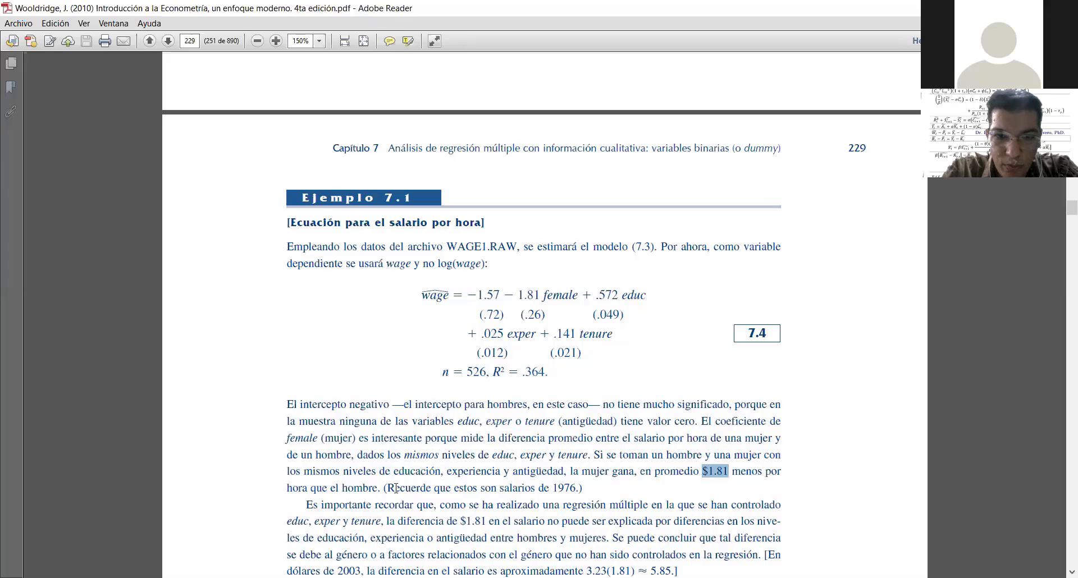
drag(396, 487, 567, 491)
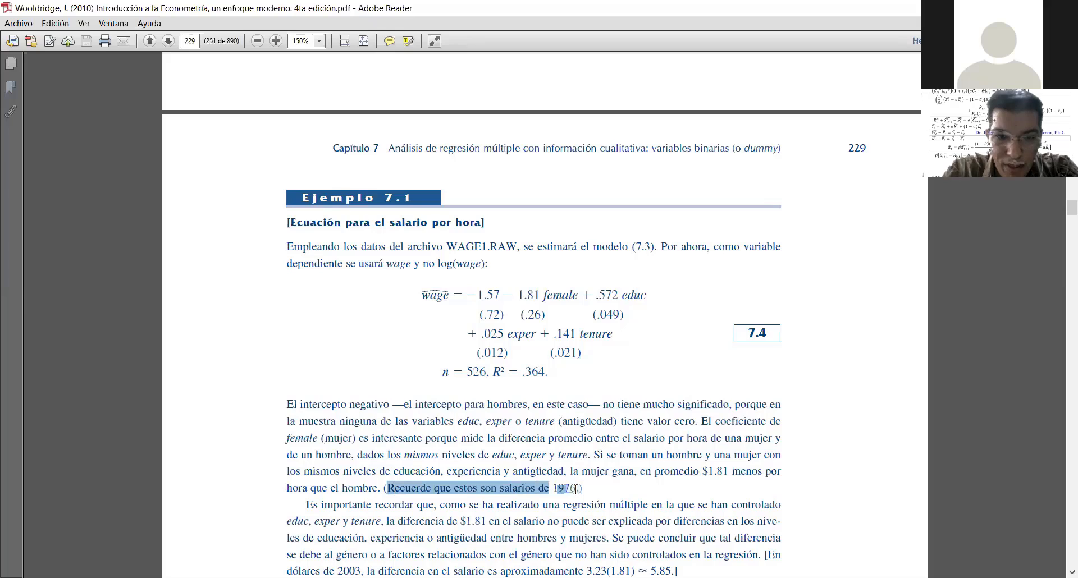
drag(575, 489, 556, 490)
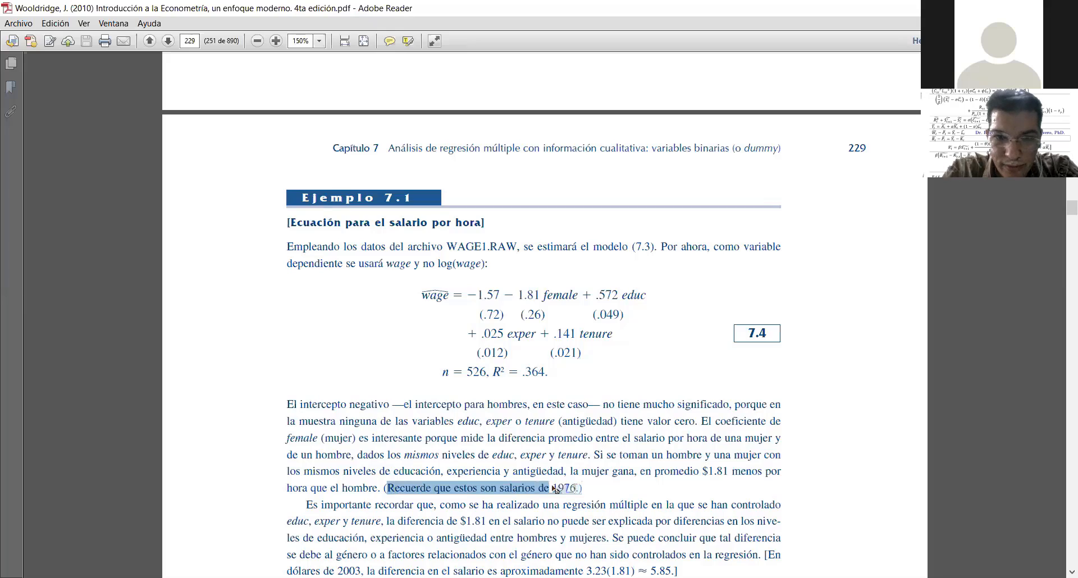
- Highlight the −1.81 female coefficient and the dependent variable wage in equation 7.4
click(521, 295)
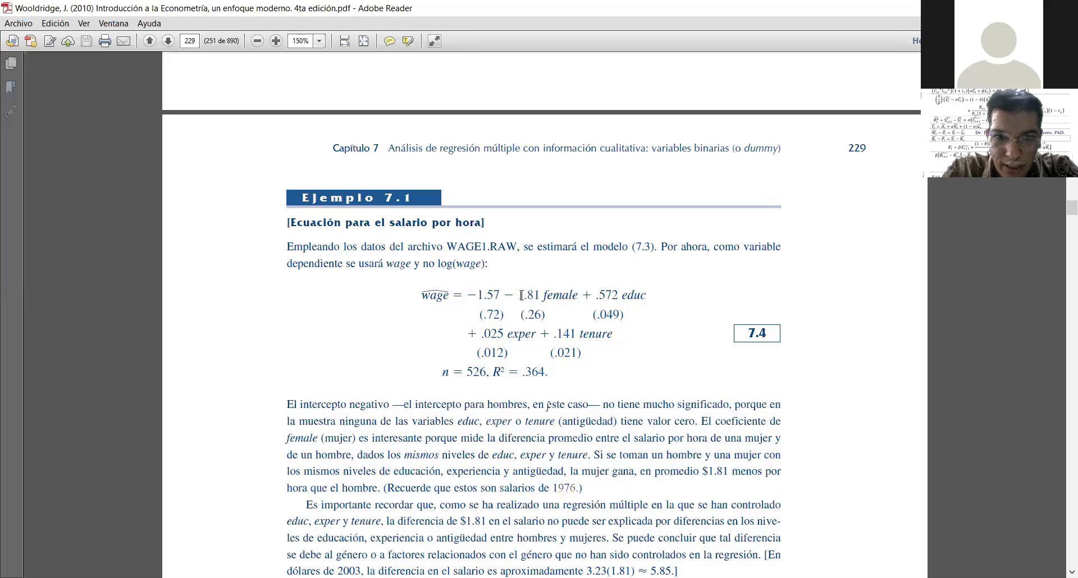
double_click(521, 295)
drag(517, 295, 507, 295)
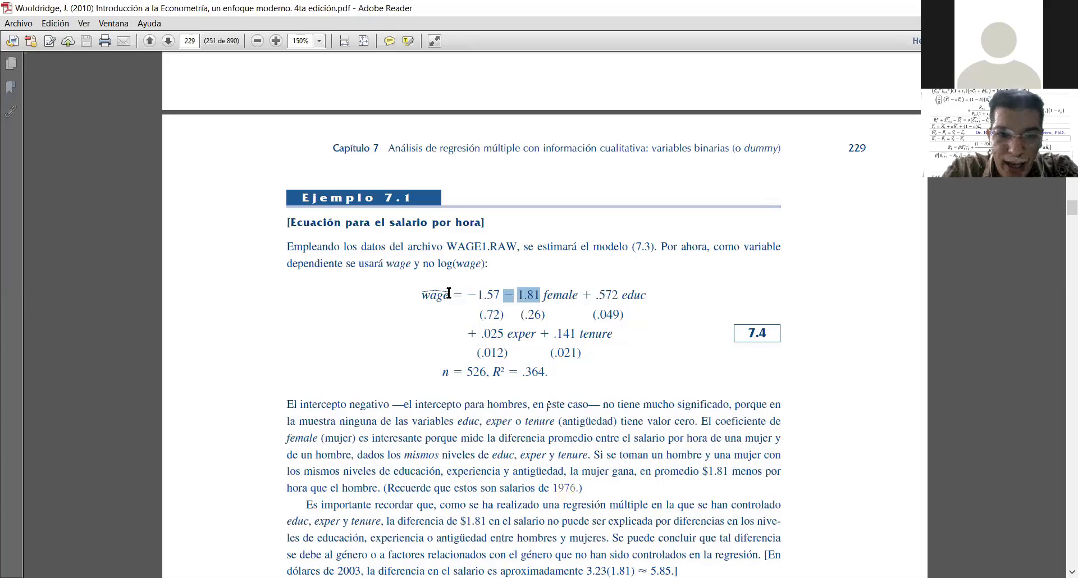
drag(448, 294, 424, 296)
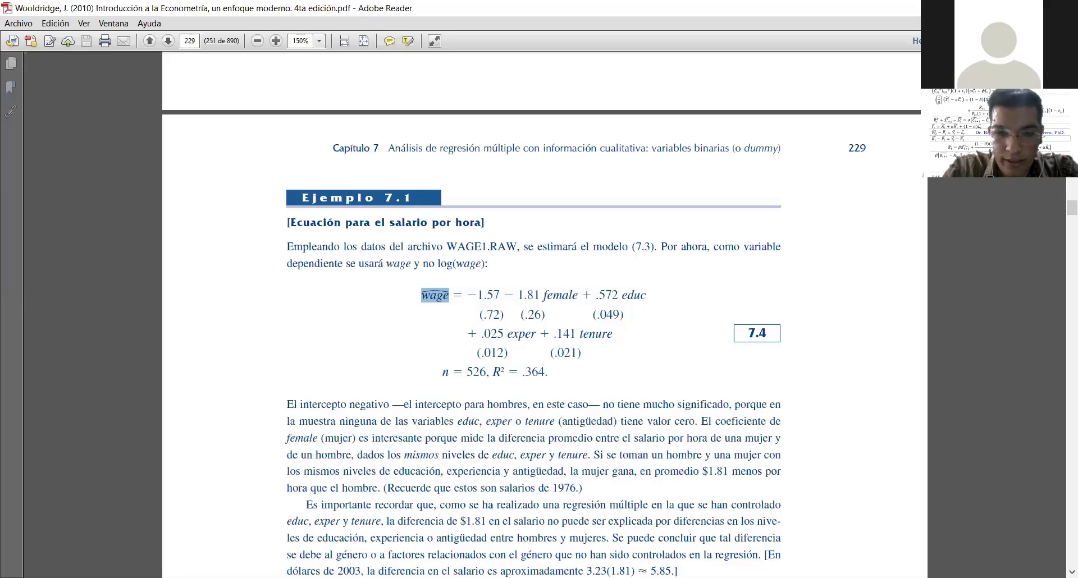
- Go to page 232 of the textbook and bring Ejemplo 7.5 with its log(wage) equation into view
key(alt+Tab)
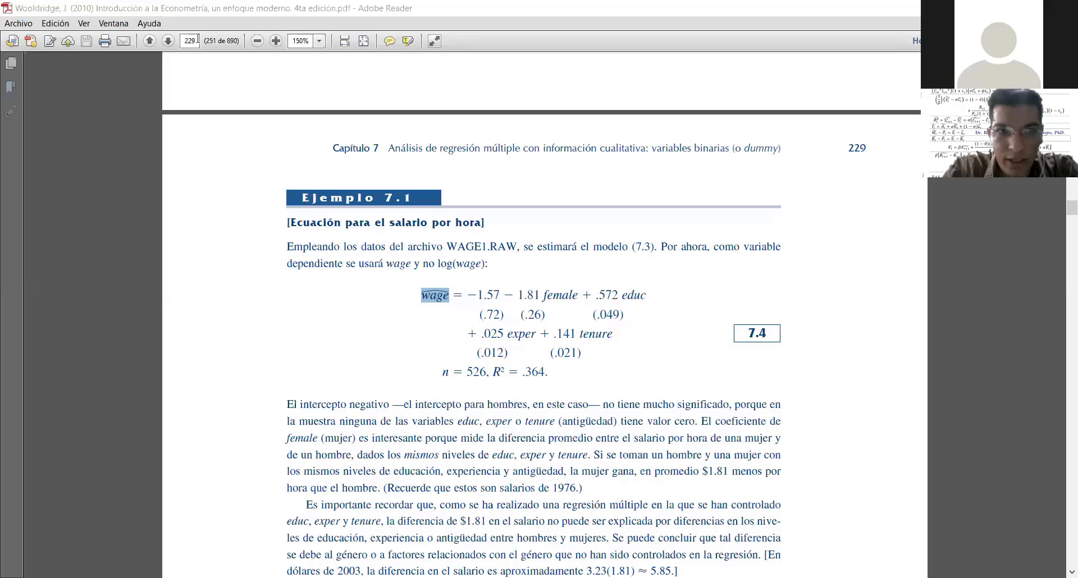
drag(197, 40, 166, 40)
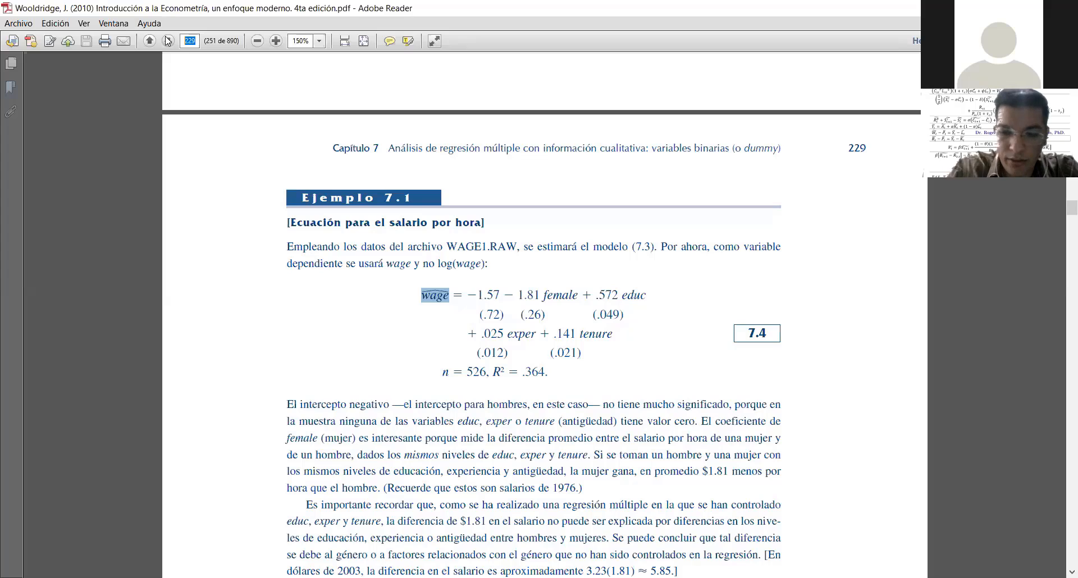
text(23)
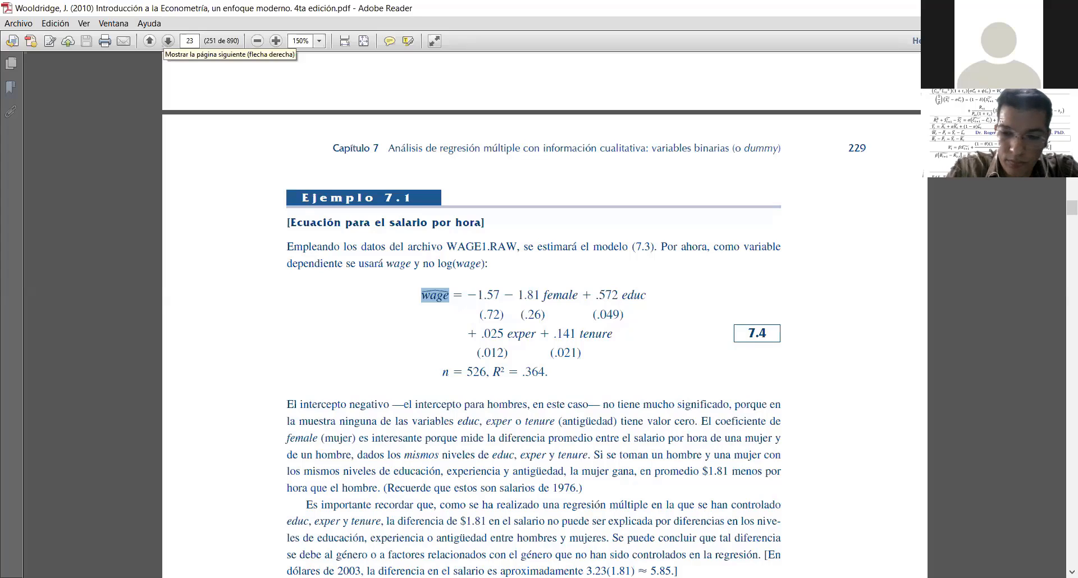
text(2)
key(Return)
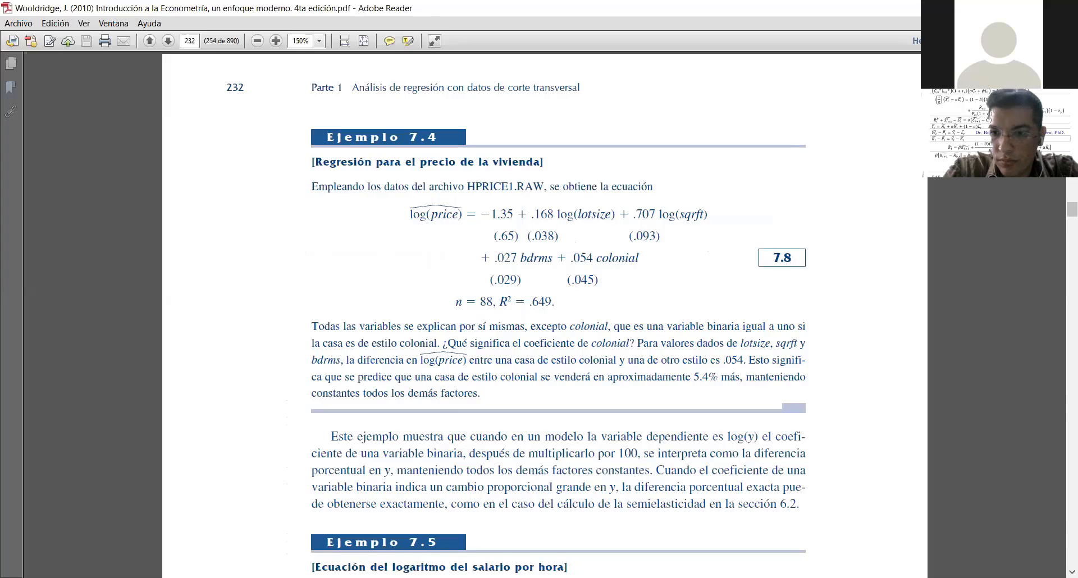
click(1072, 572)
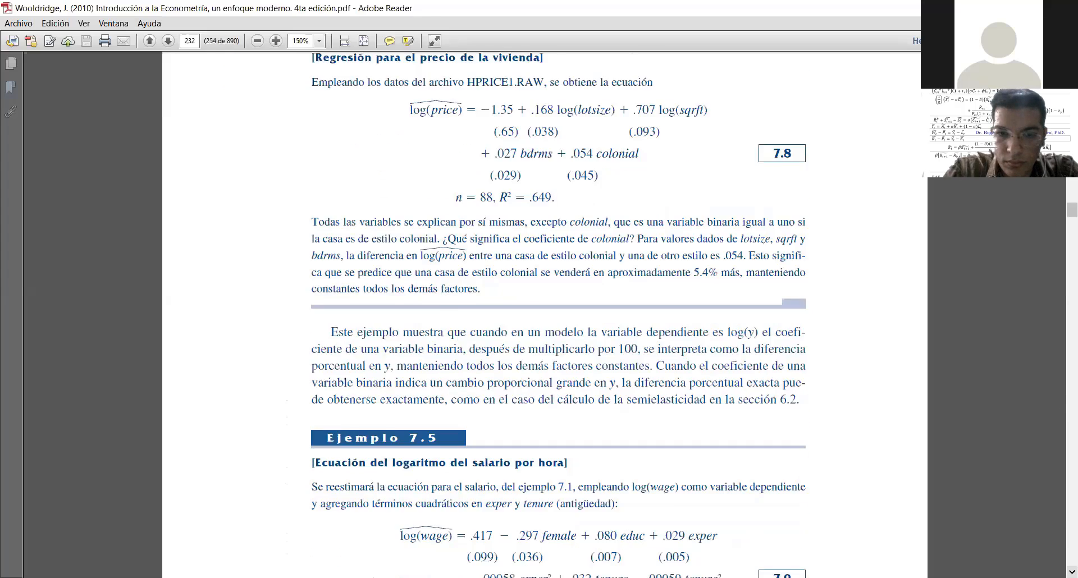
click(1071, 572)
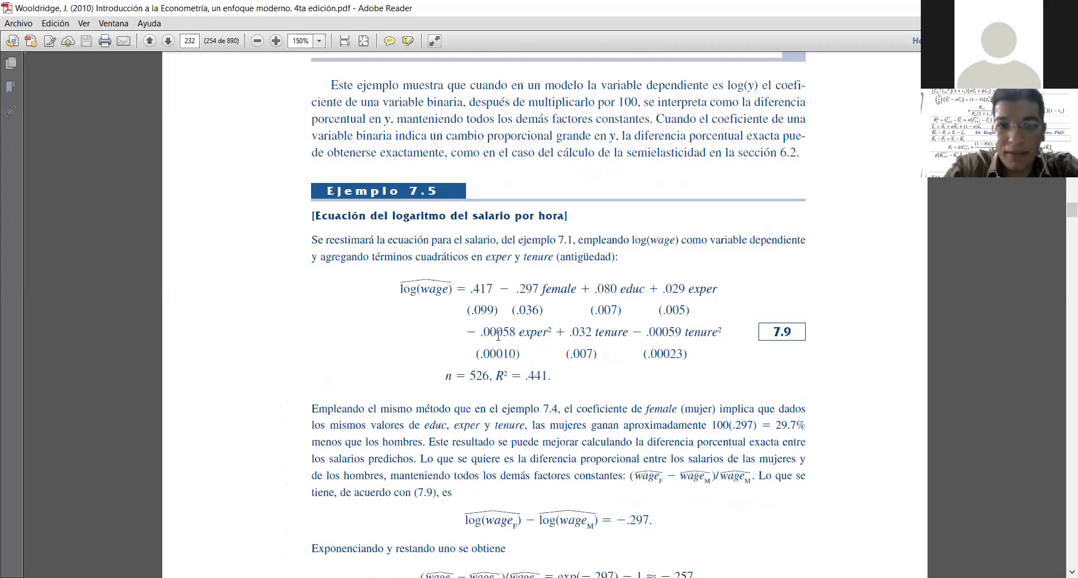
- Highlight the exper, exper² and tenure² terms in equation 7.9 of Ejemplo 7.5
drag(542, 291, 714, 292)
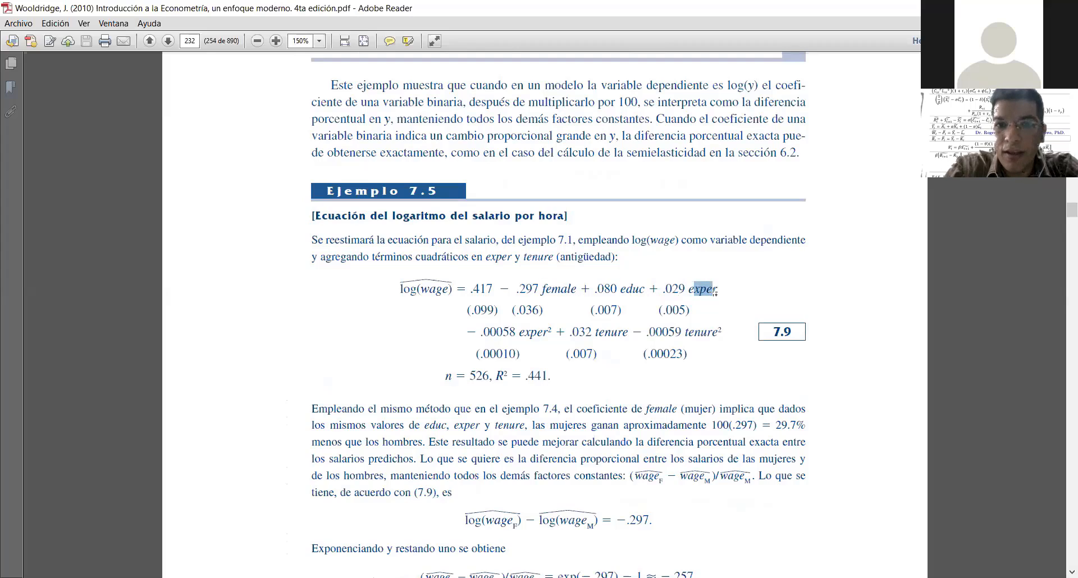
drag(551, 333, 516, 330)
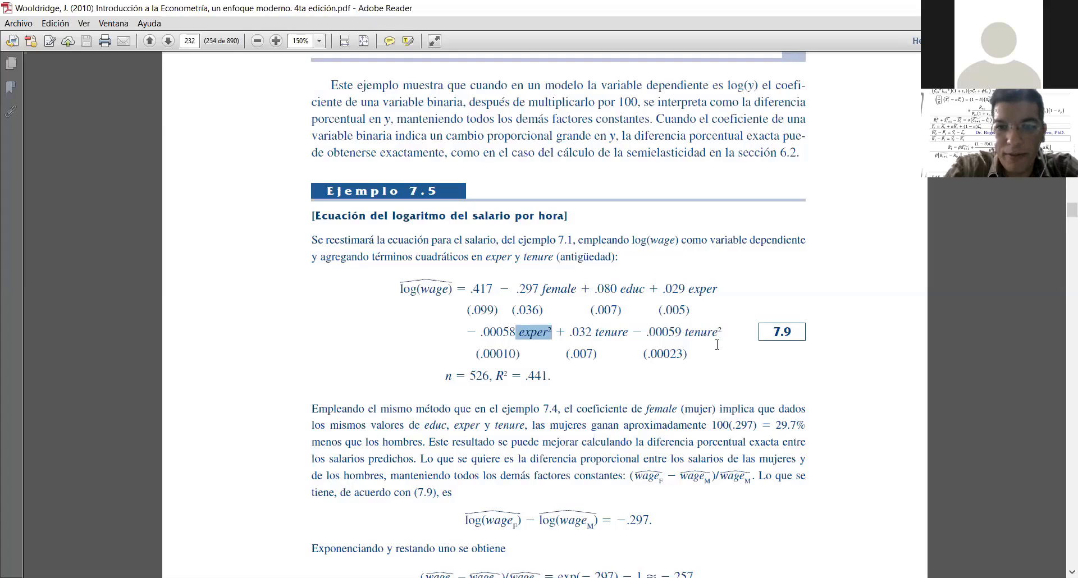
drag(723, 333, 687, 335)
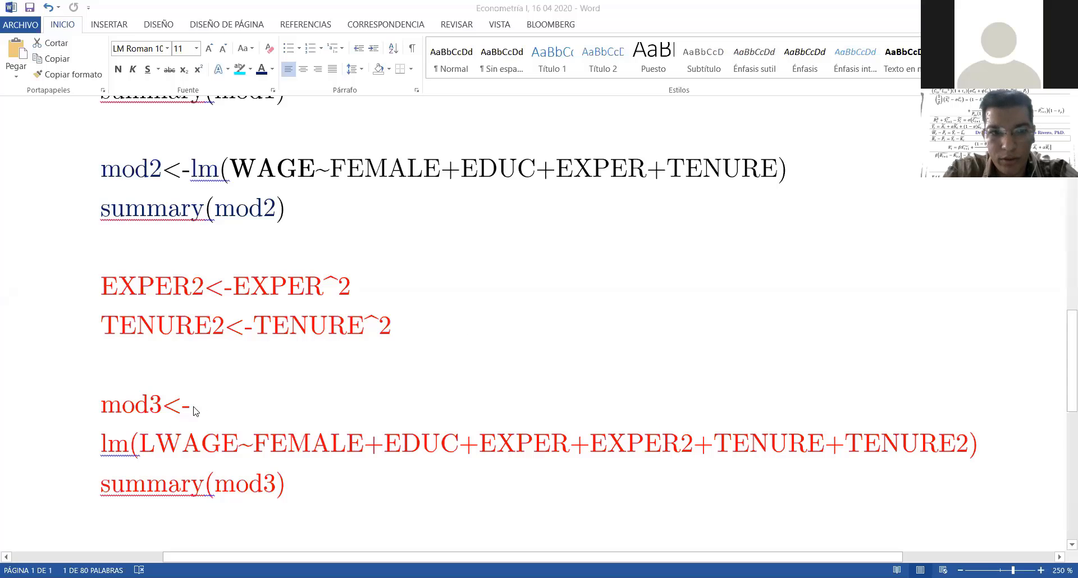
- In the Word document, delete the hyphen between "mod3<" and "lm(" to bring the mod3 formula onto the same line
click(102, 443)
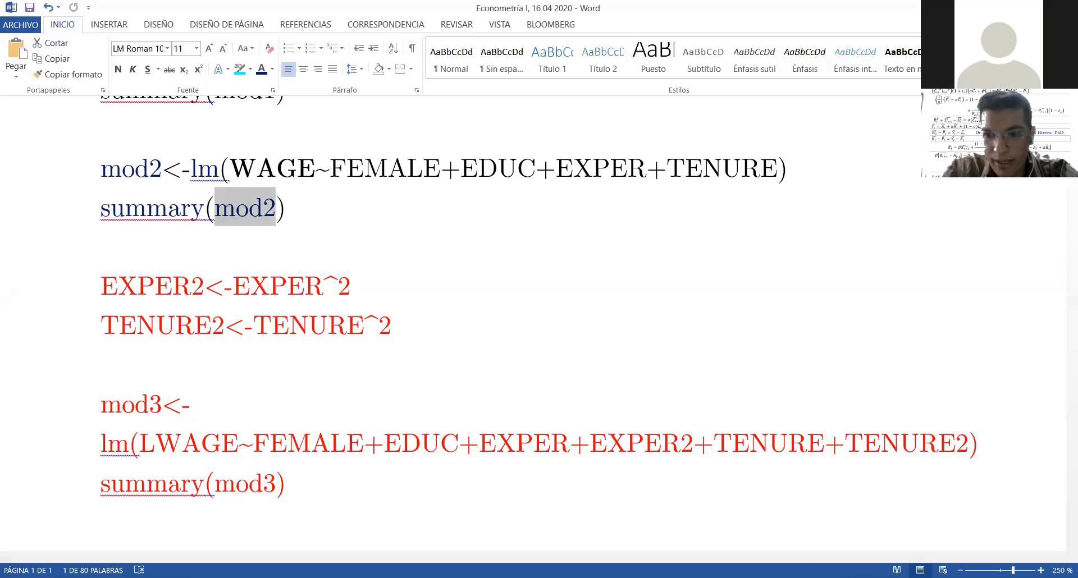
ctrl+scroll(169, 433, down, 2)
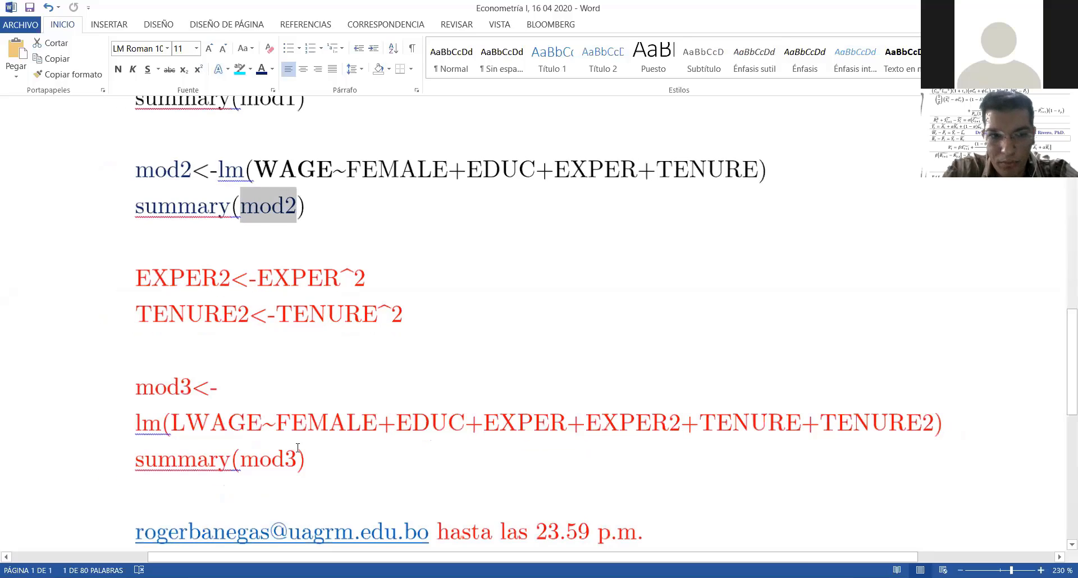
click(135, 433)
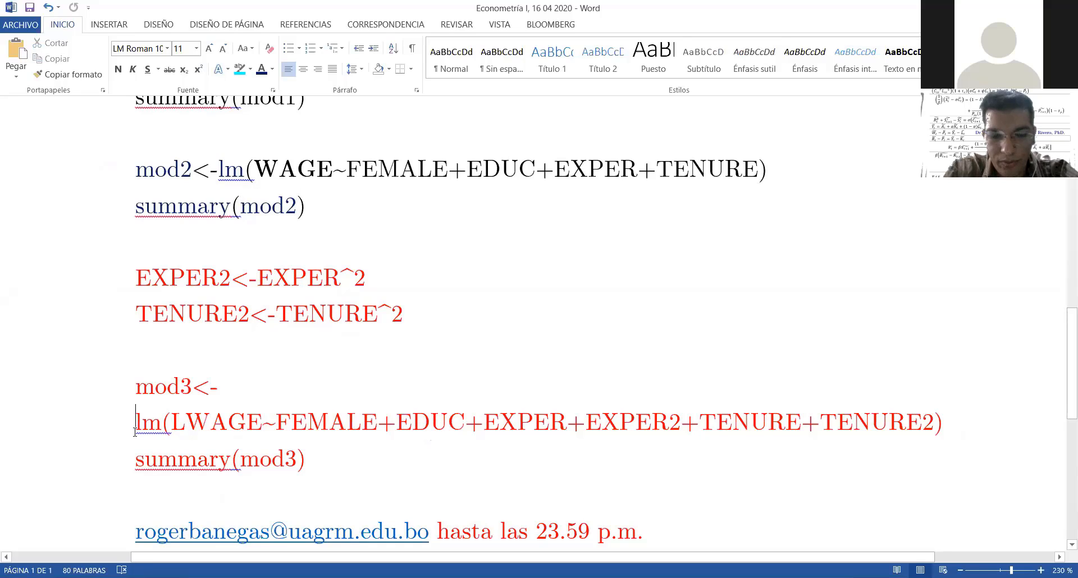
key(BackSpace)
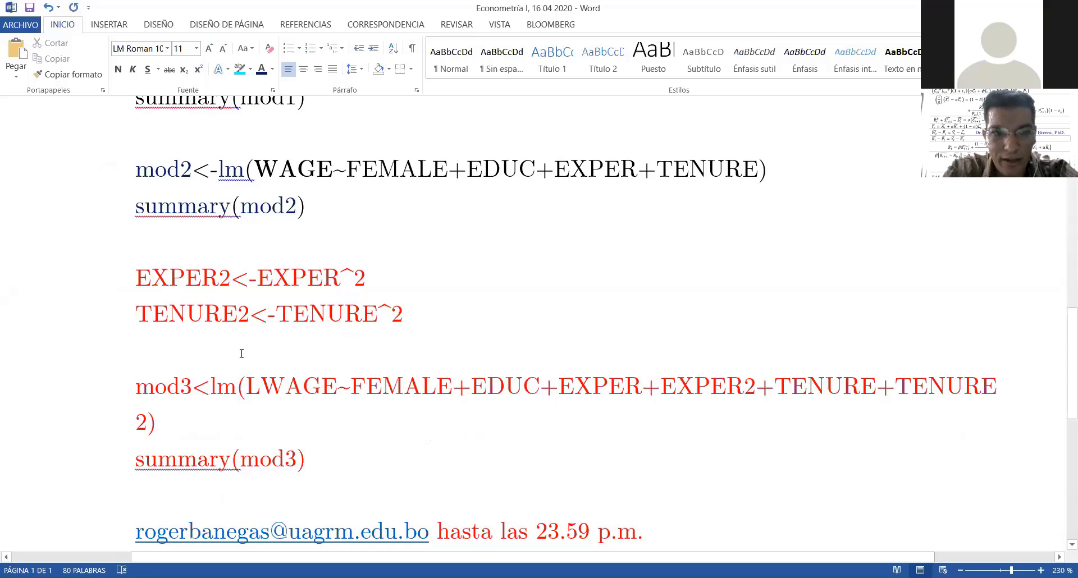
- Recolour the line EXPER2<-EXPER^2 dark blue and highlight the variable name EXPER2 in it
click(362, 283)
click(88, 282)
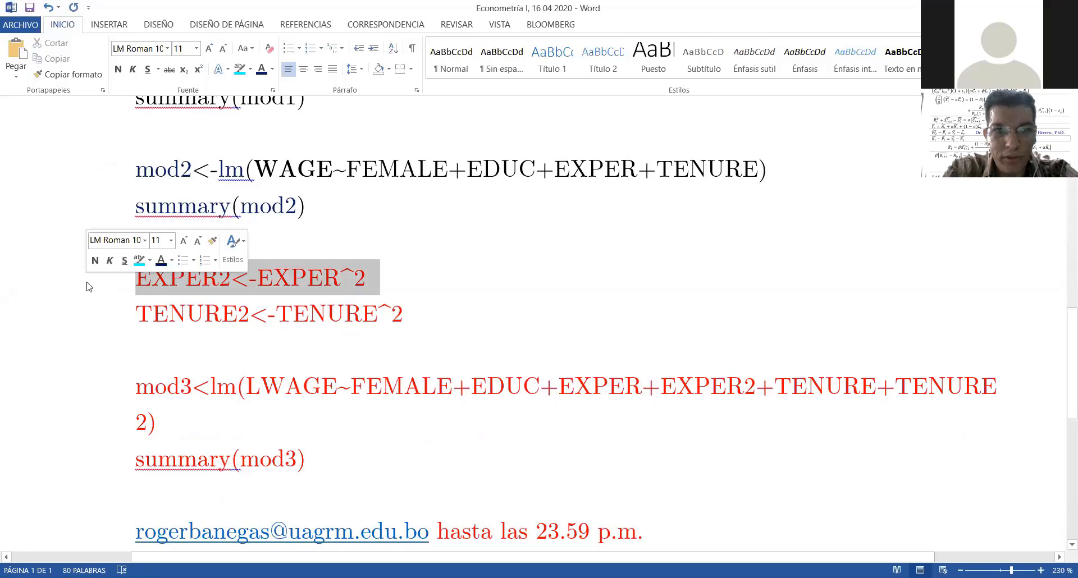
click(252, 75)
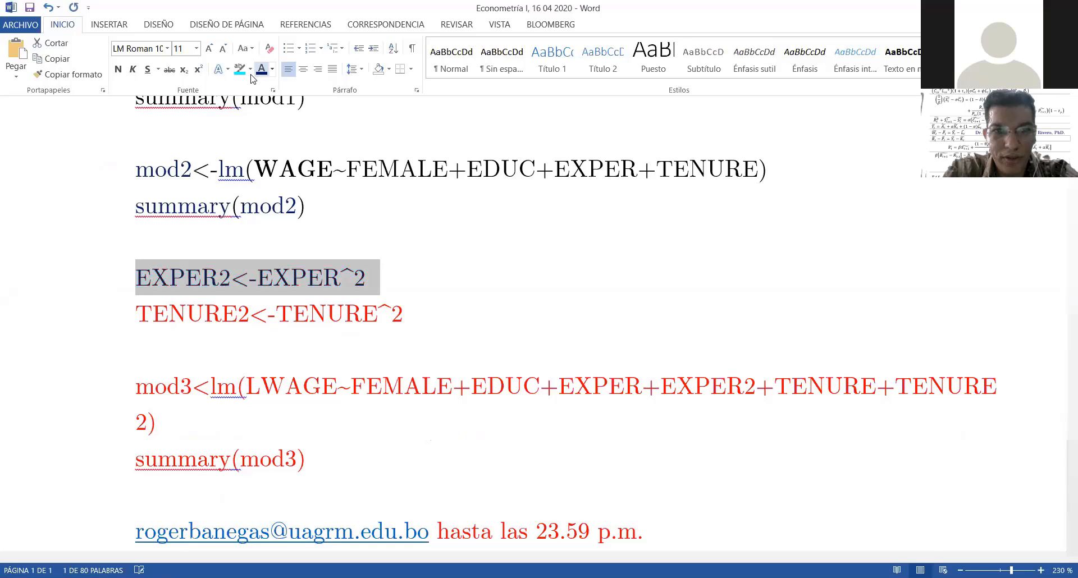
click(275, 312)
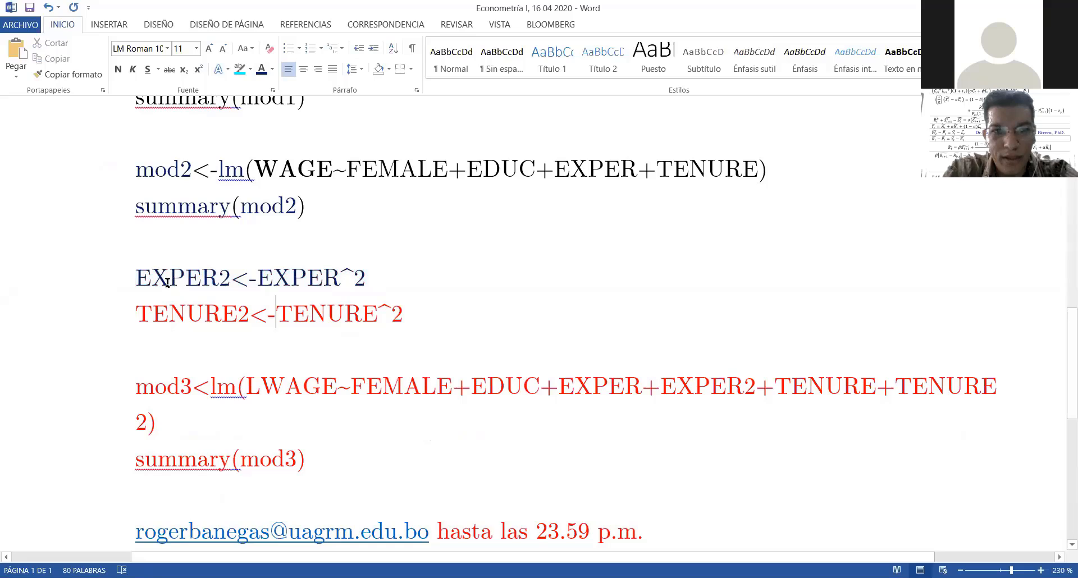
click(138, 278)
drag(163, 279, 226, 277)
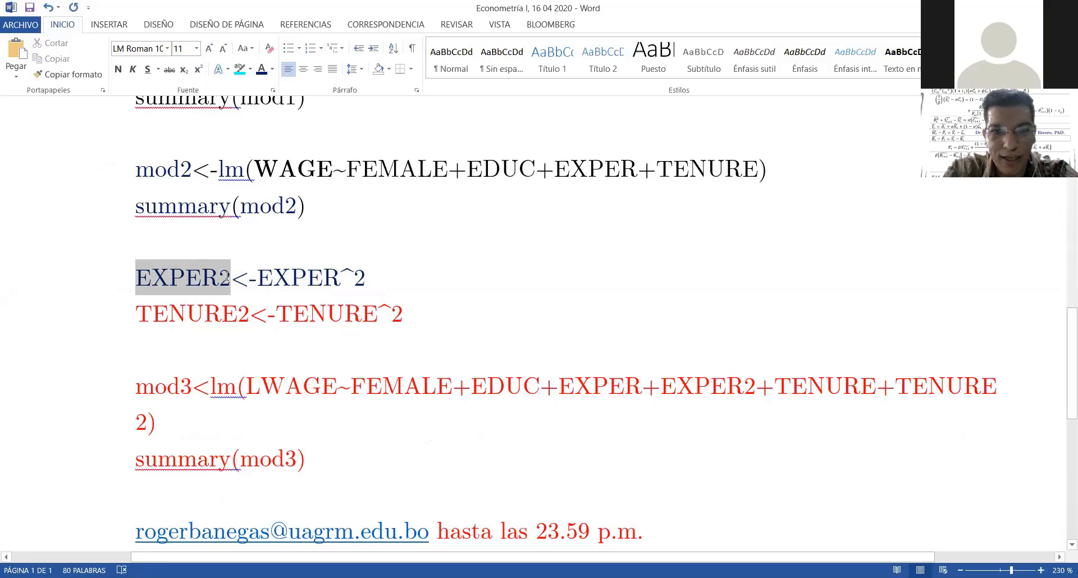
- Highlight EXPER and its exponent ^2 in the line EXPER2<-EXPER^2
click(261, 277)
drag(260, 277, 335, 277)
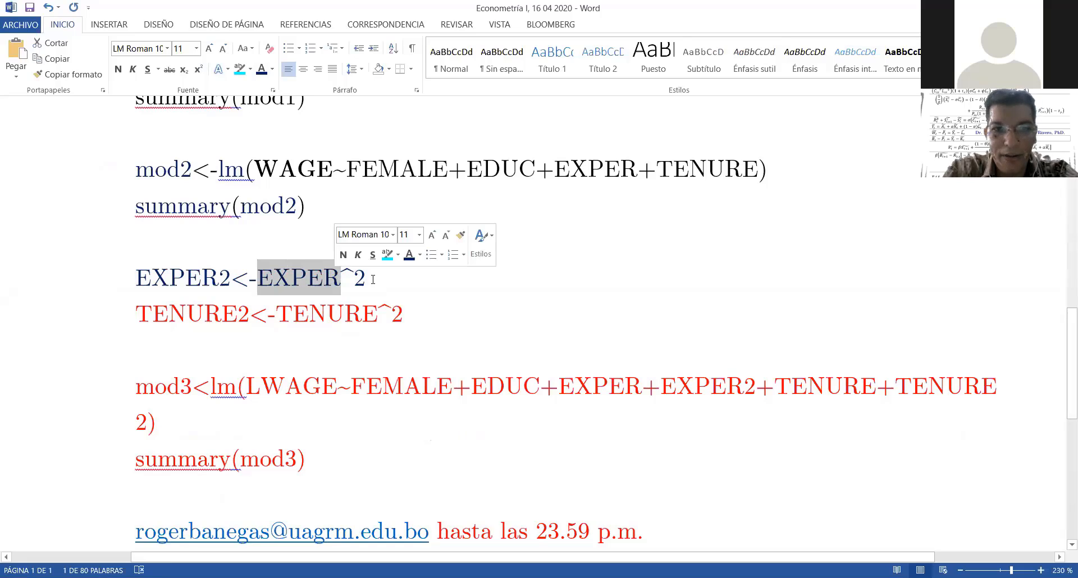
double_click(346, 274)
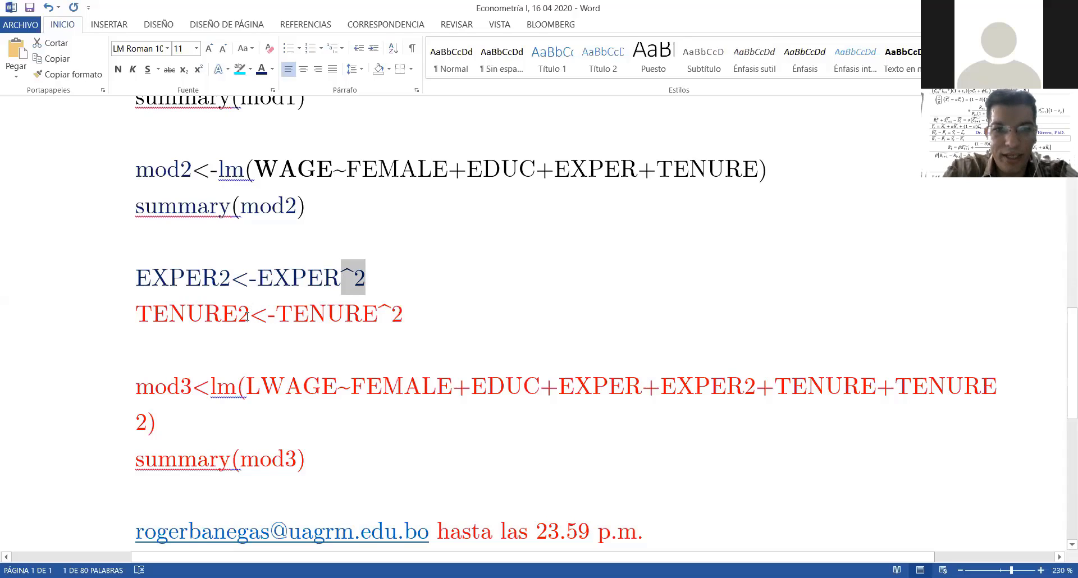
- Recolour the line TENURE2<-TENURE^2 dark blue, and highlight the two lines that define the squared variables
drag(247, 316, 134, 326)
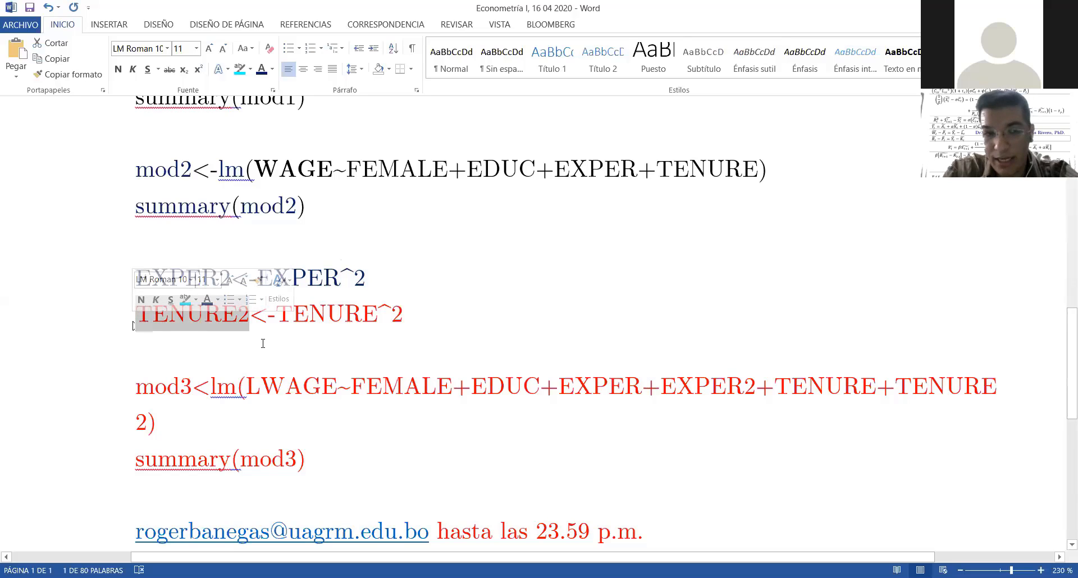
click(262, 69)
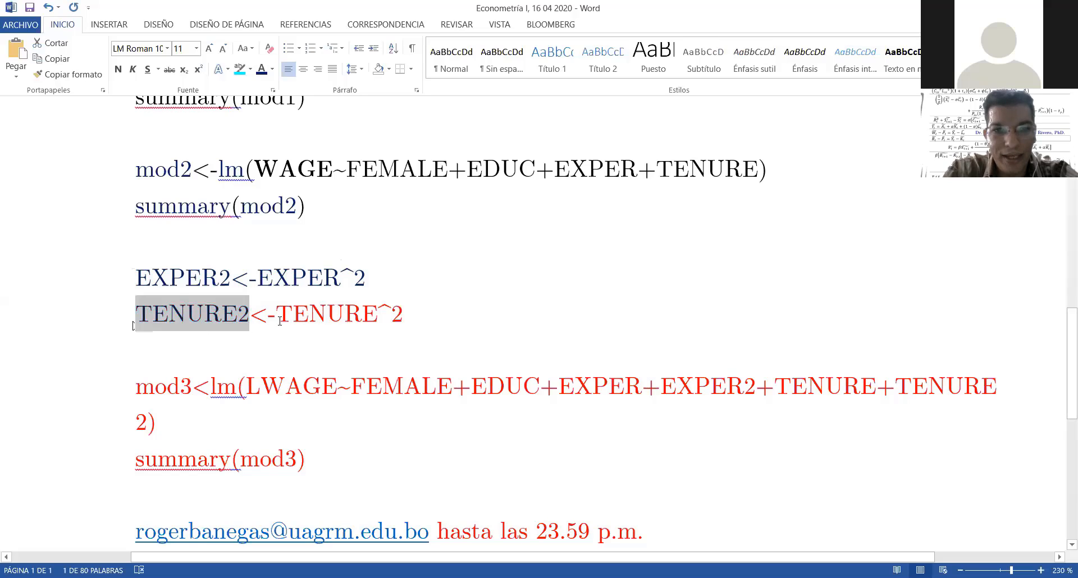
drag(275, 316, 408, 316)
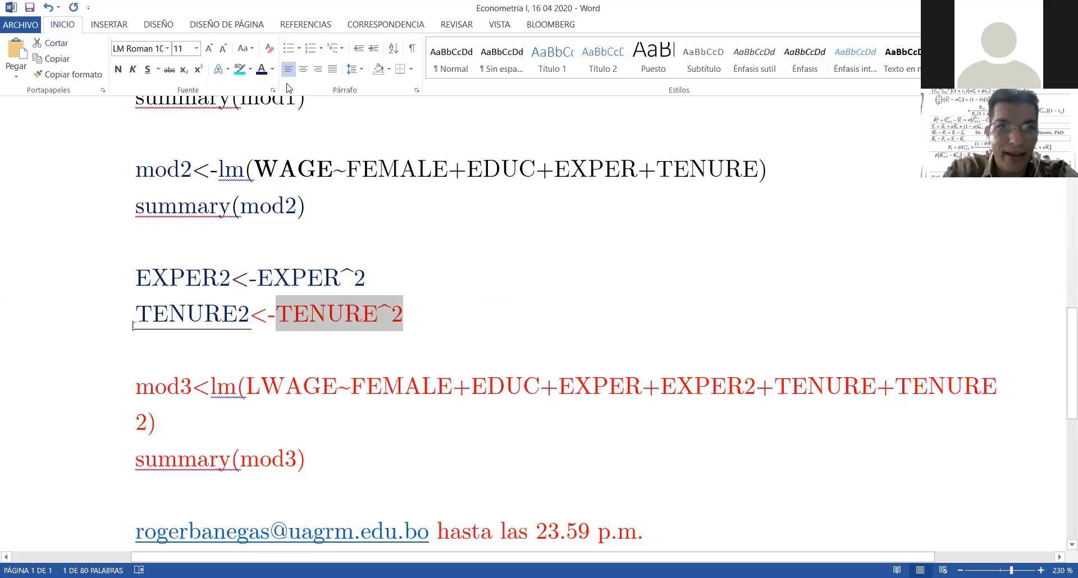
click(261, 68)
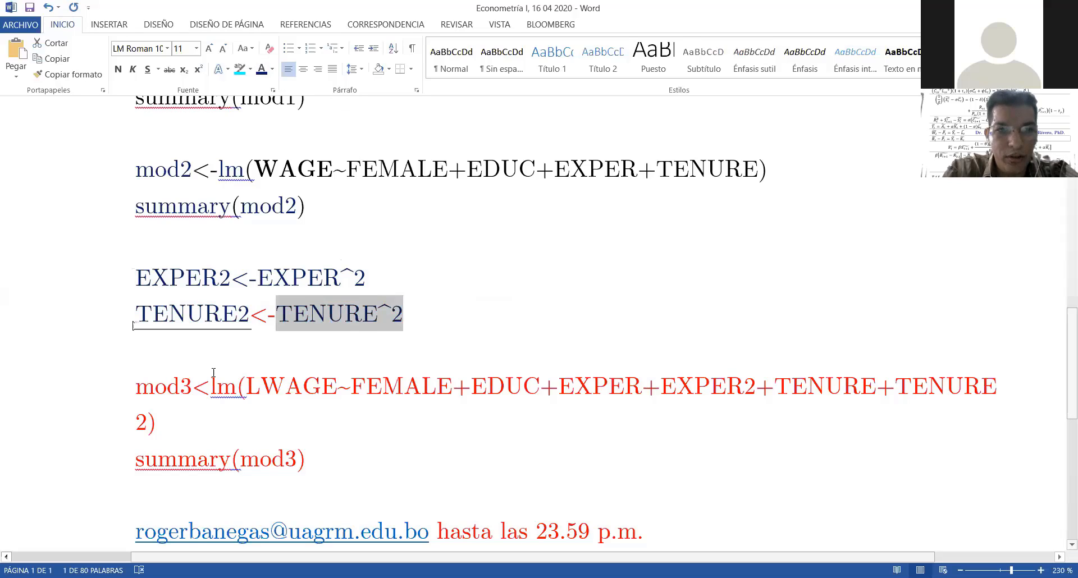
mouse_move(420, 313)
mouse_down()
mouse_move(176, 303)
mouse_move(164, 277)
mouse_move(136, 276)
mouse_move(415, 321)
mouse_up()
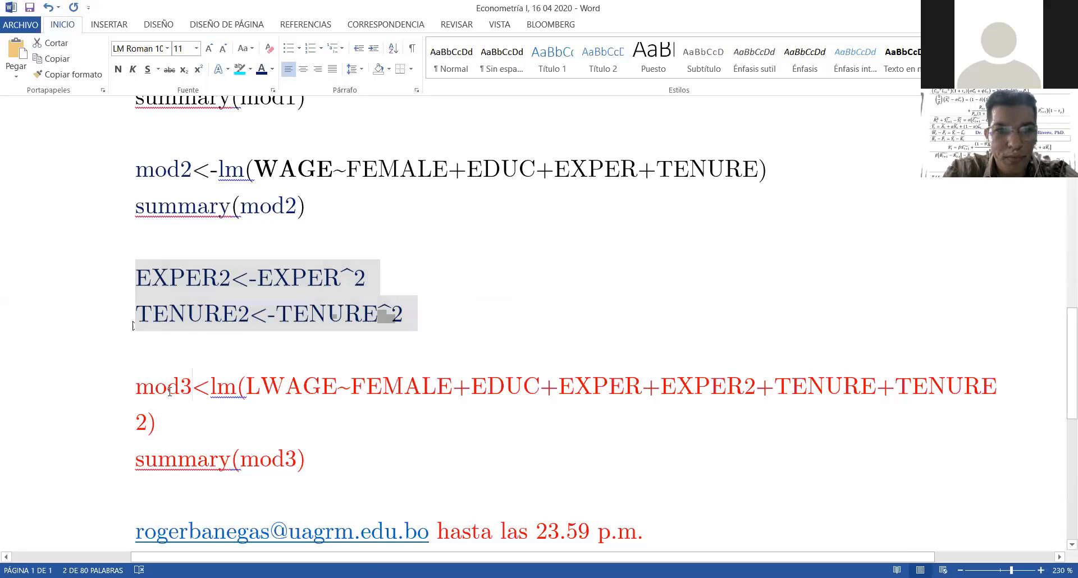
- Recolour the whole mod3 formula, from mod3 through the closing parenthesis after TENURE2, dark blue
drag(191, 391, 135, 392)
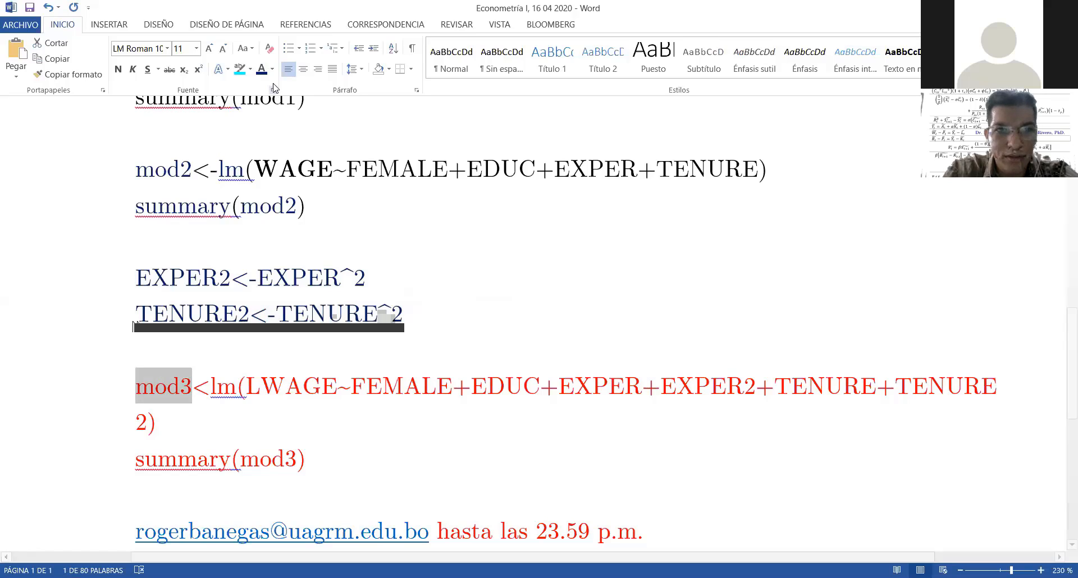
click(272, 69)
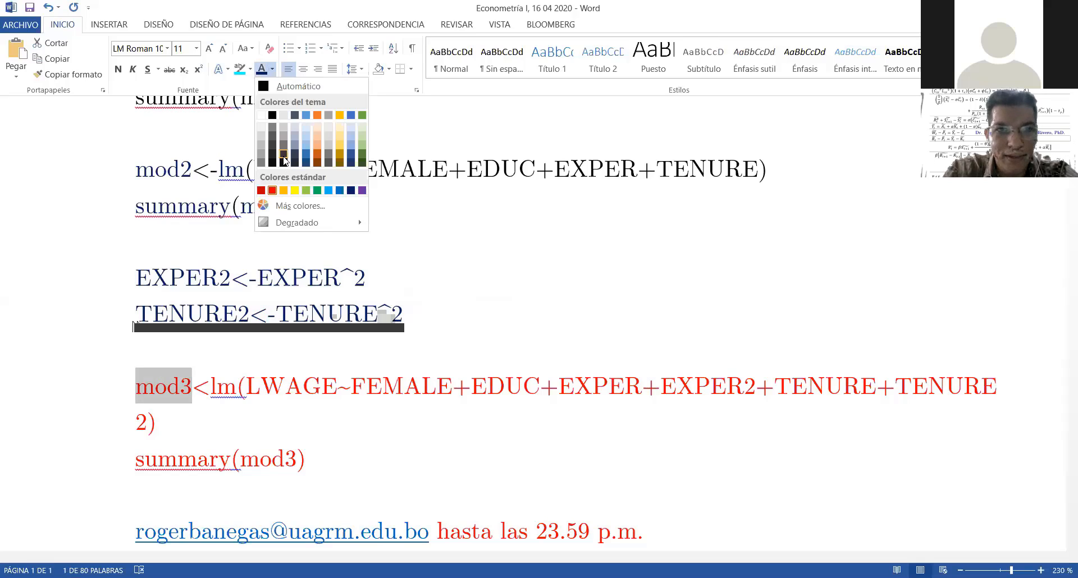
click(183, 404)
drag(183, 407, 137, 387)
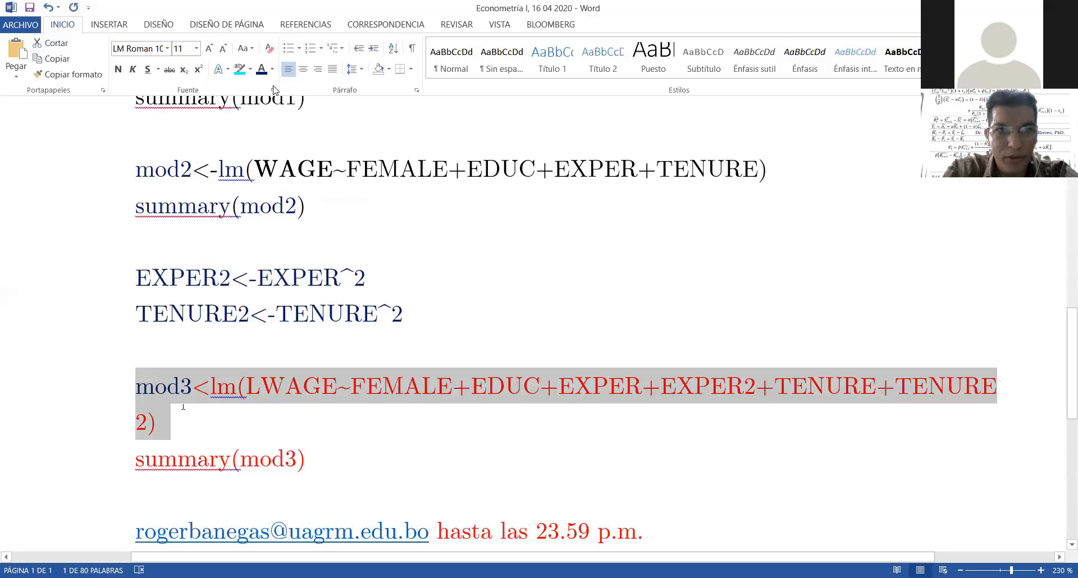
click(263, 70)
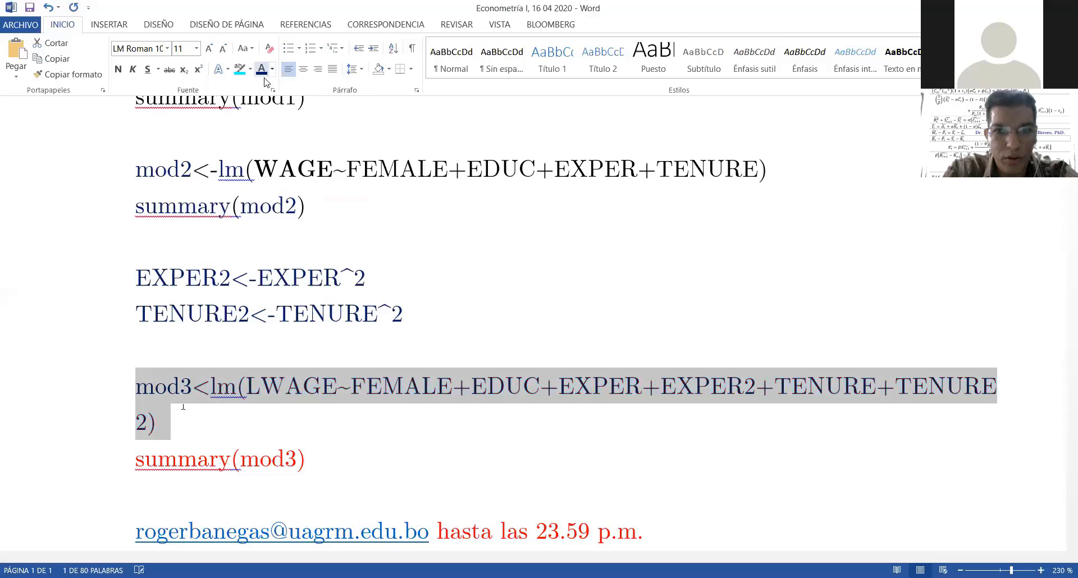
- Recolour the terms EXPER2 and TENURE2 inside the mod3 formula red
click(557, 385)
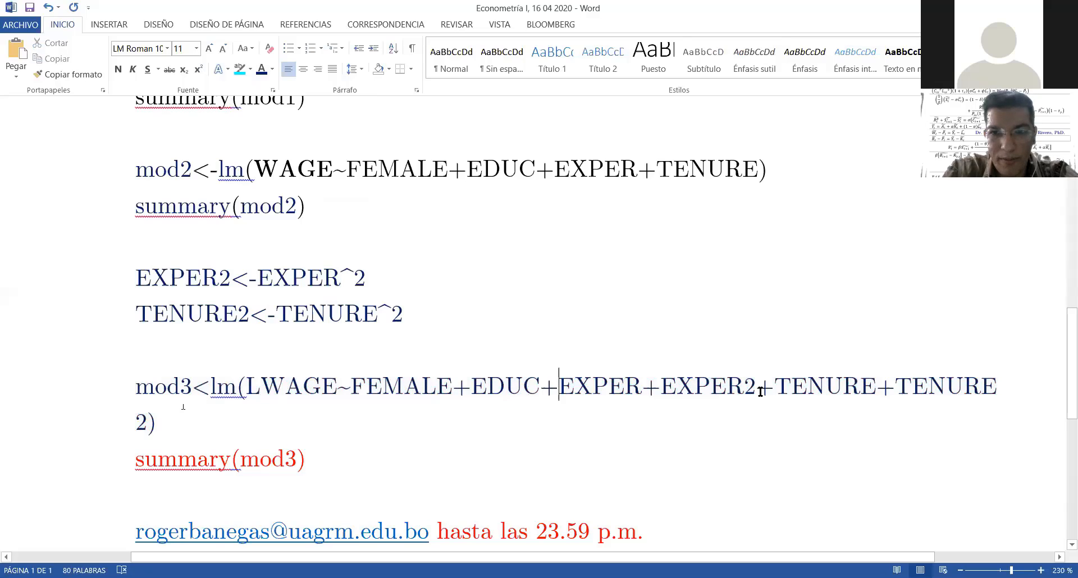
mouse_move(756, 387)
mouse_down()
mouse_move(663, 385)
mouse_move(757, 388)
mouse_up()
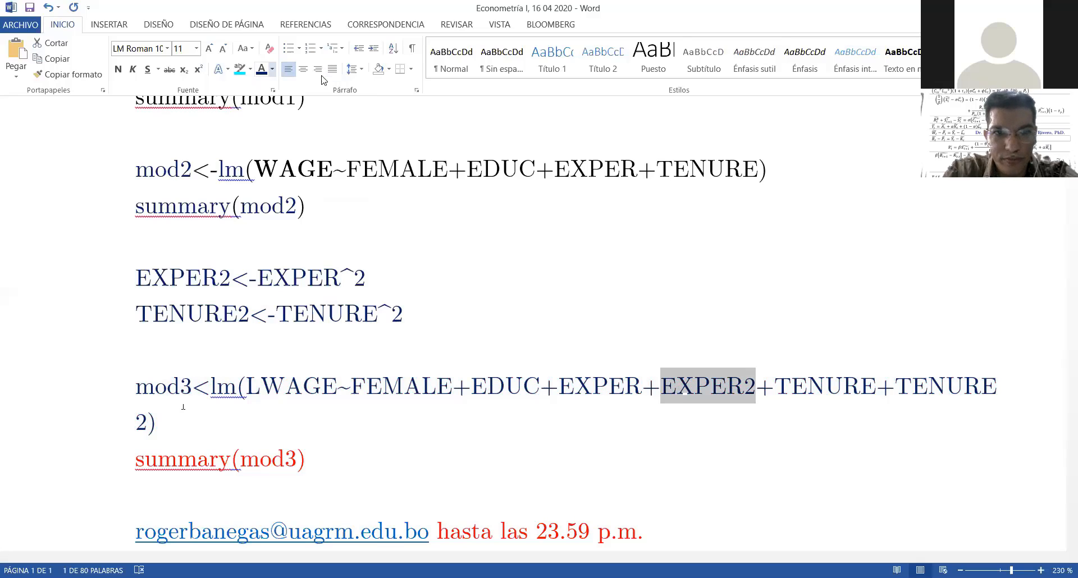
click(272, 68)
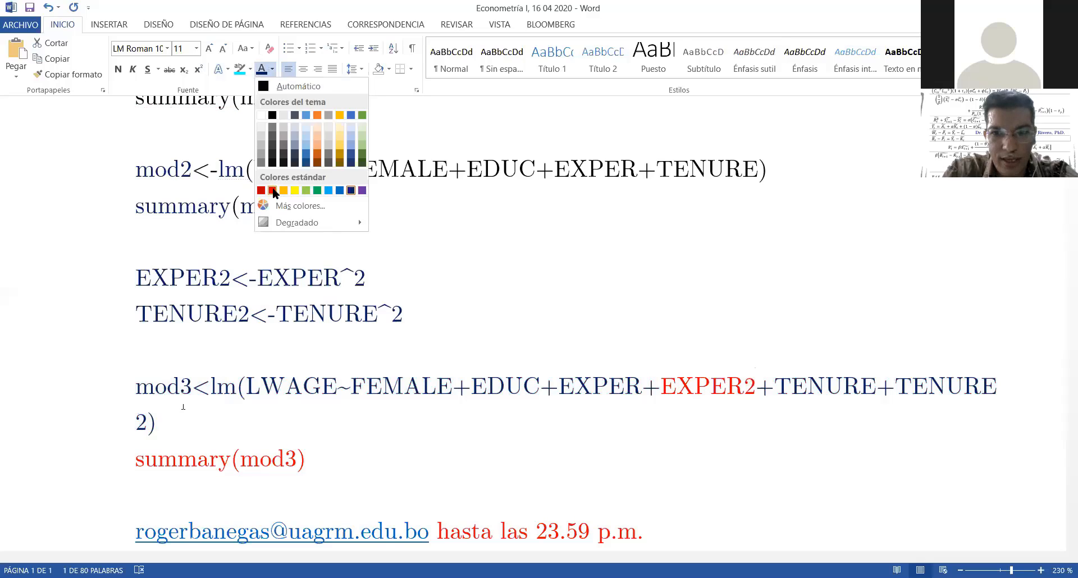
click(273, 191)
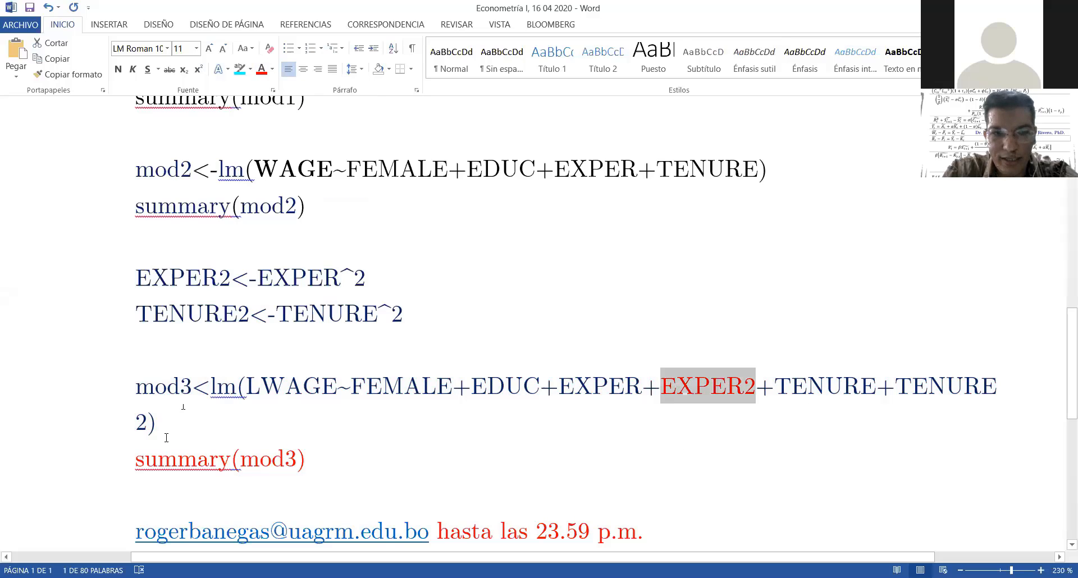
drag(149, 421, 904, 390)
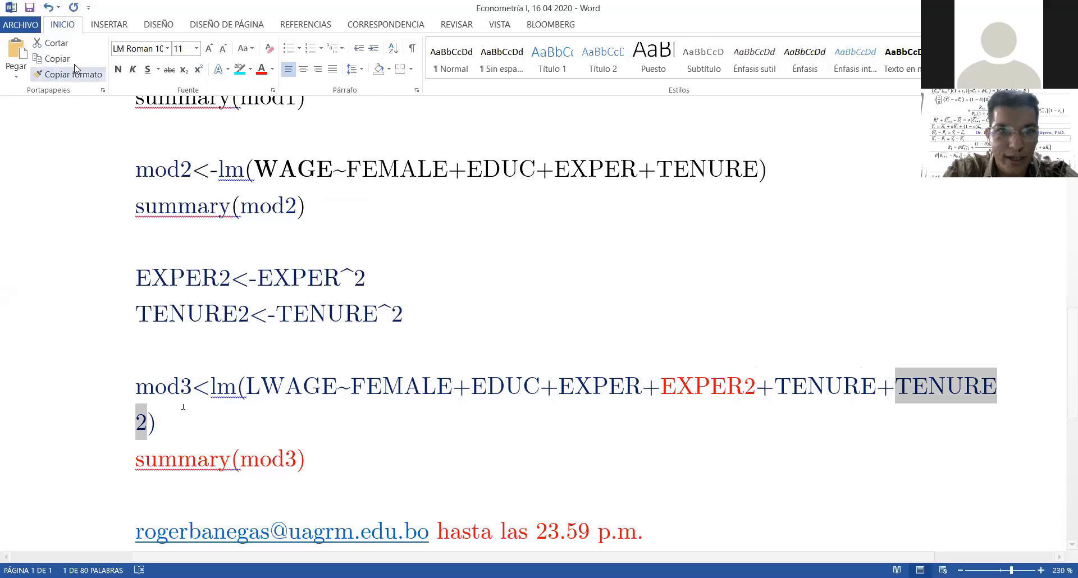
click(261, 68)
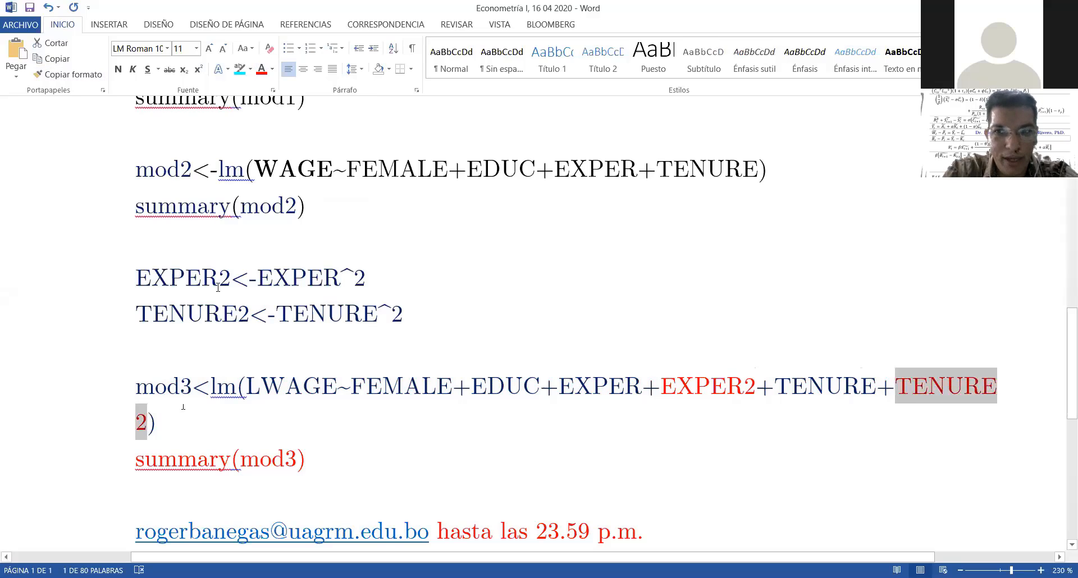
- Recolour the variable names EXPER2 and TENURE2 red at the start of their definition lines
drag(231, 277, 103, 275)
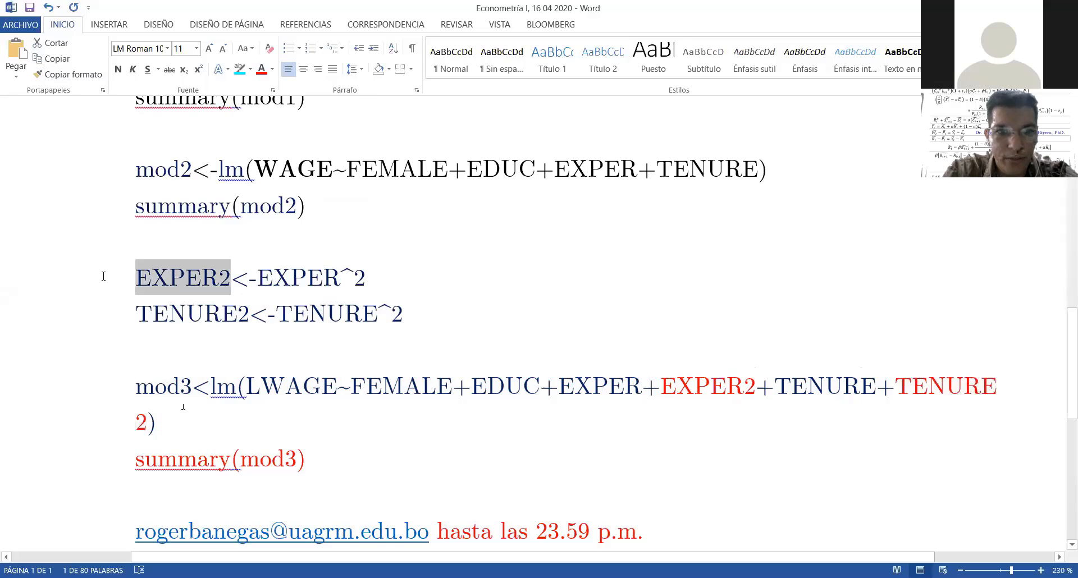
click(261, 68)
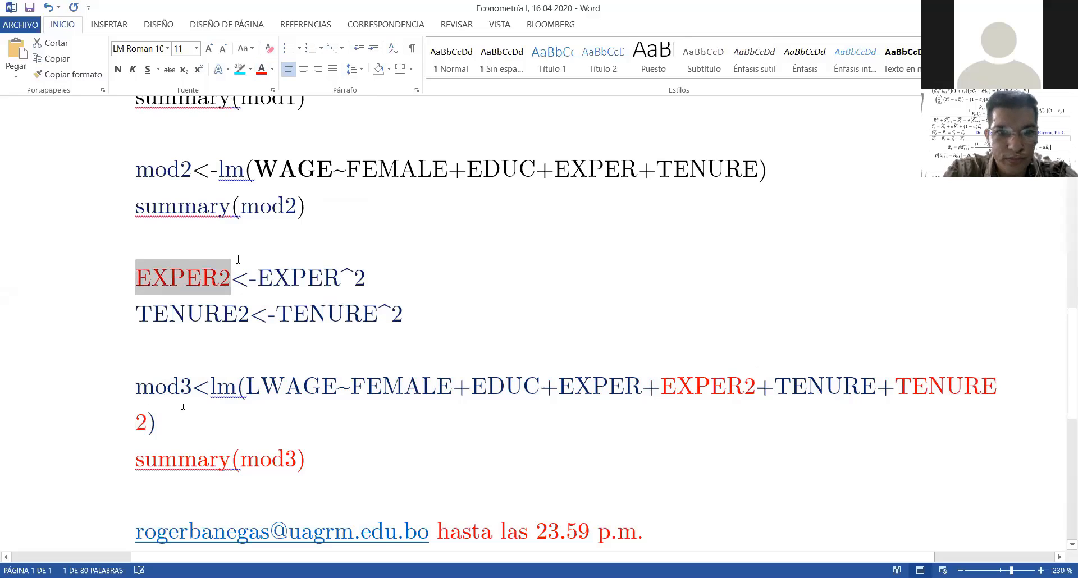
drag(249, 306, 132, 307)
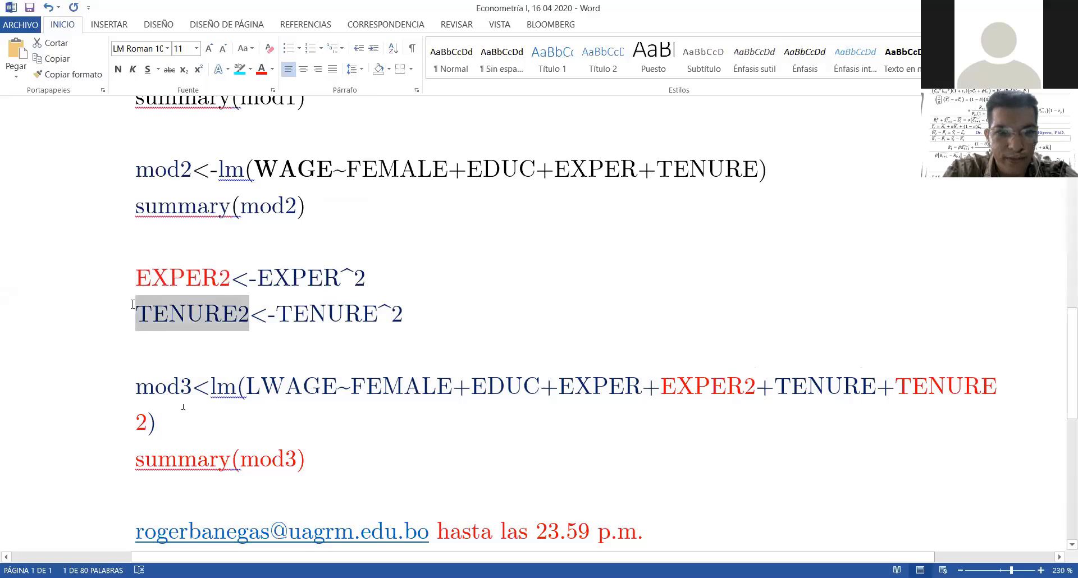
click(261, 69)
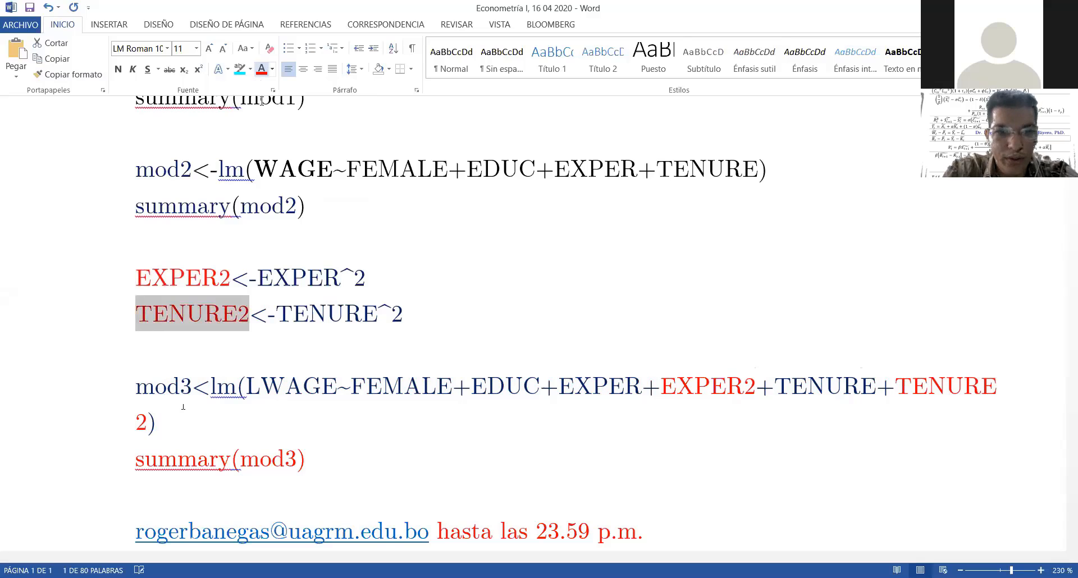
- Recolour the line summary(mod3) dark blue
drag(324, 458, 92, 471)
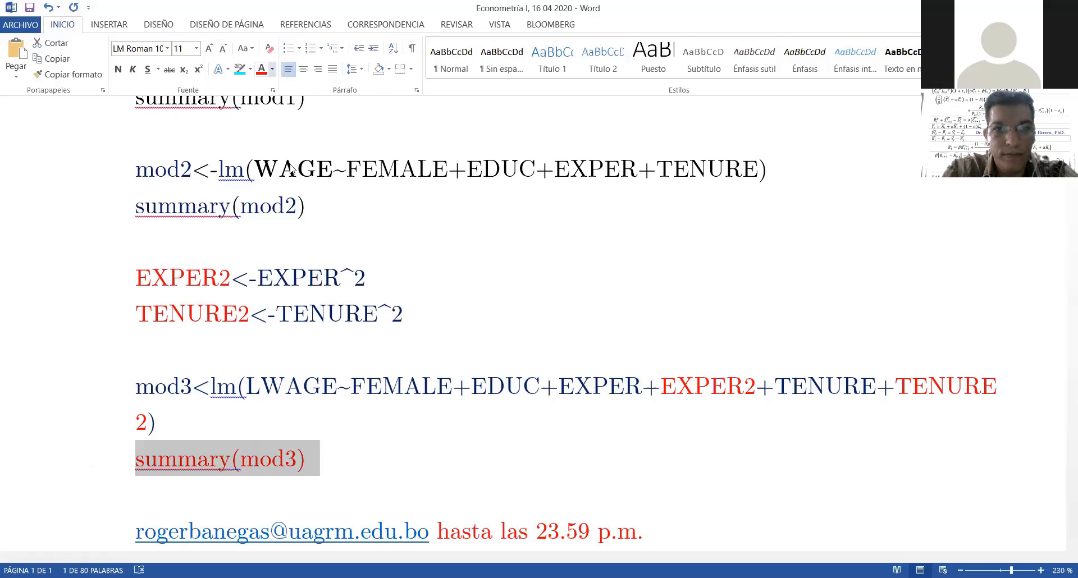
click(272, 69)
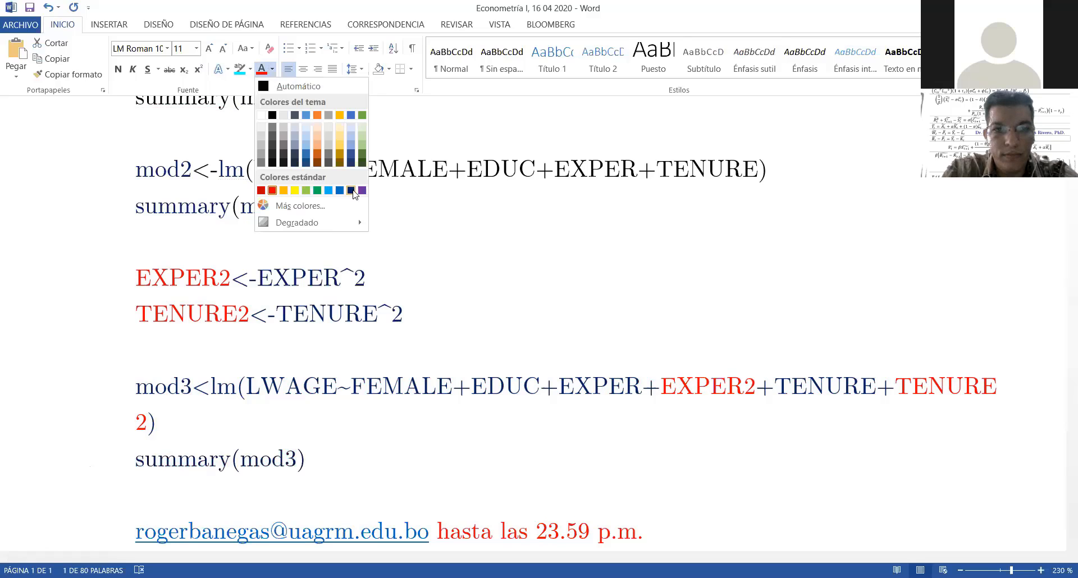
click(351, 190)
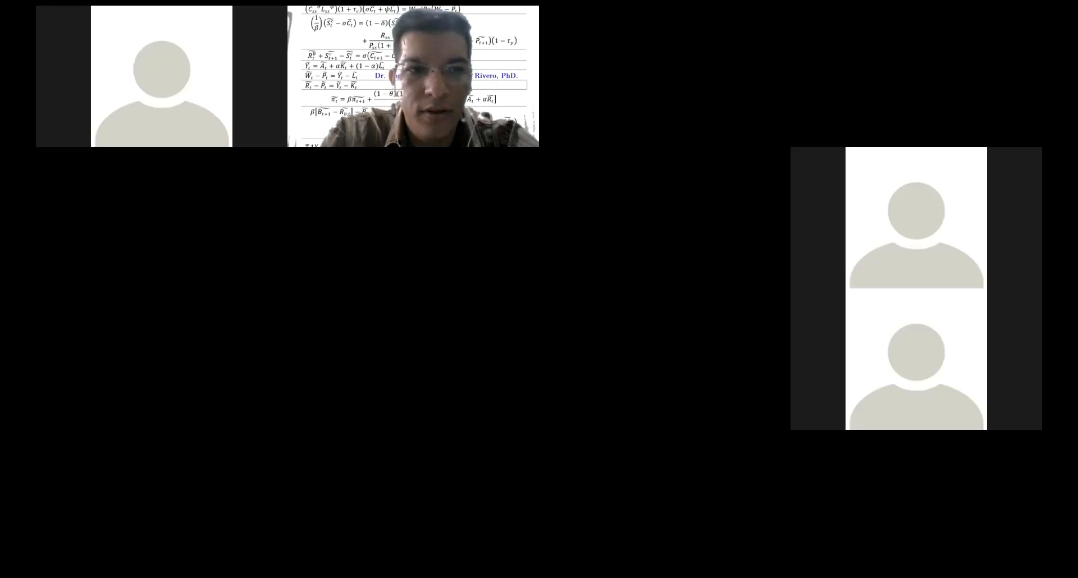
- Switch to RStudio and run the script lines from EXPER2<-EXPER^2 through summary(mod3)
scroll(326, 205, down, 3)
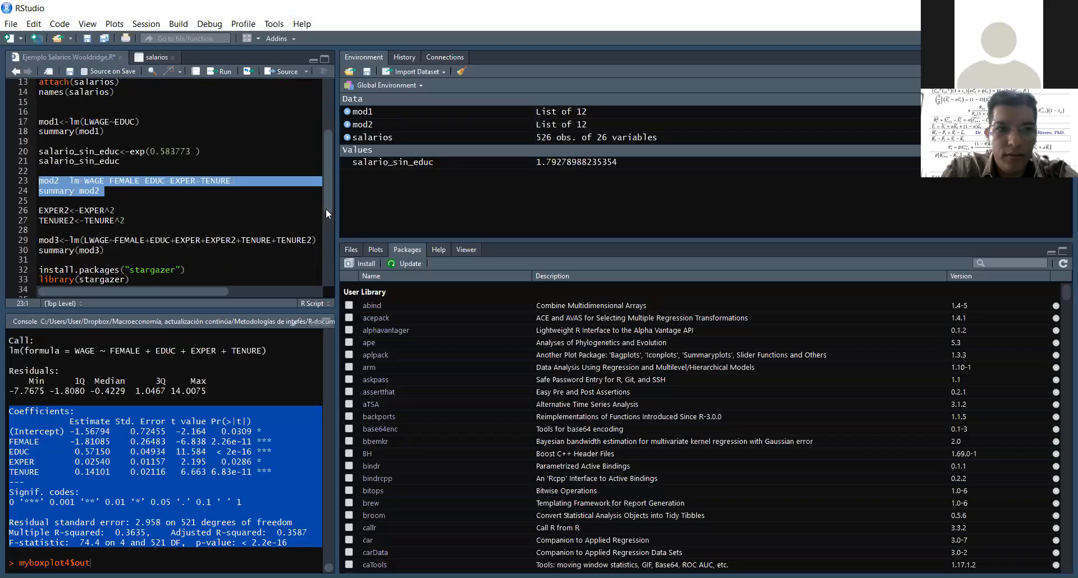
click(247, 221)
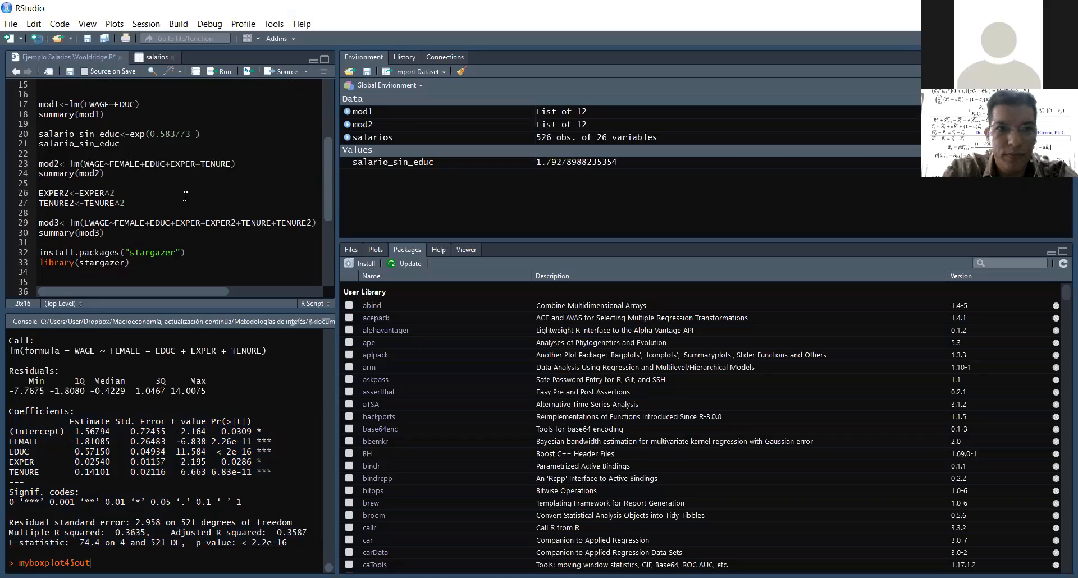
click(228, 76)
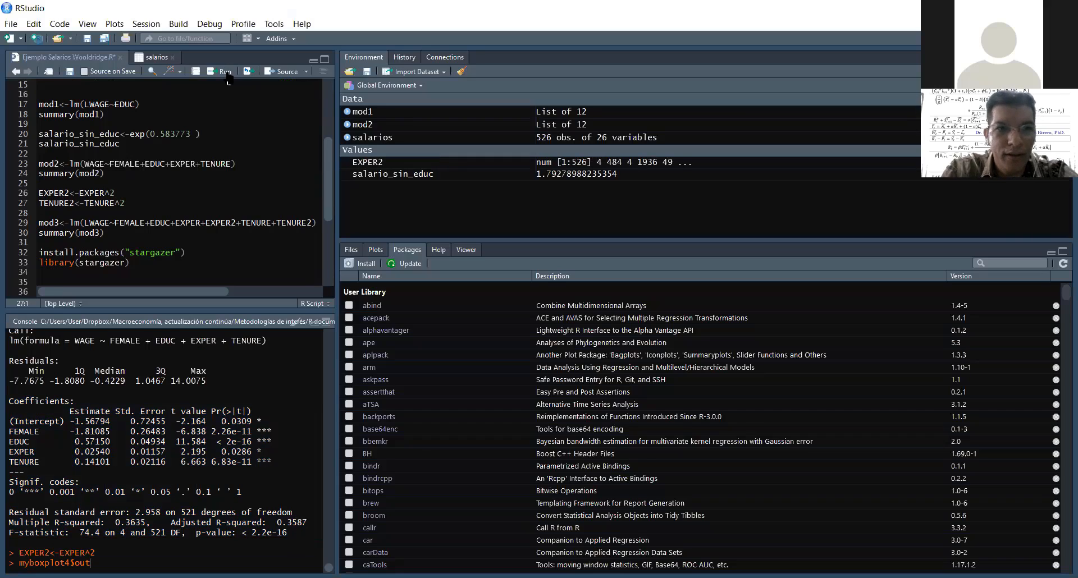
click(228, 76)
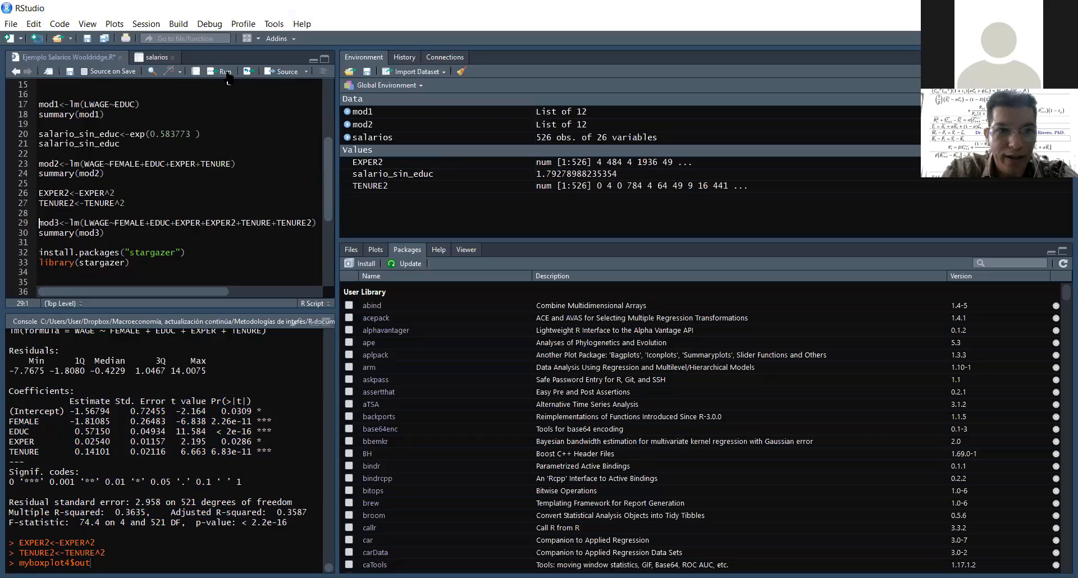
click(228, 77)
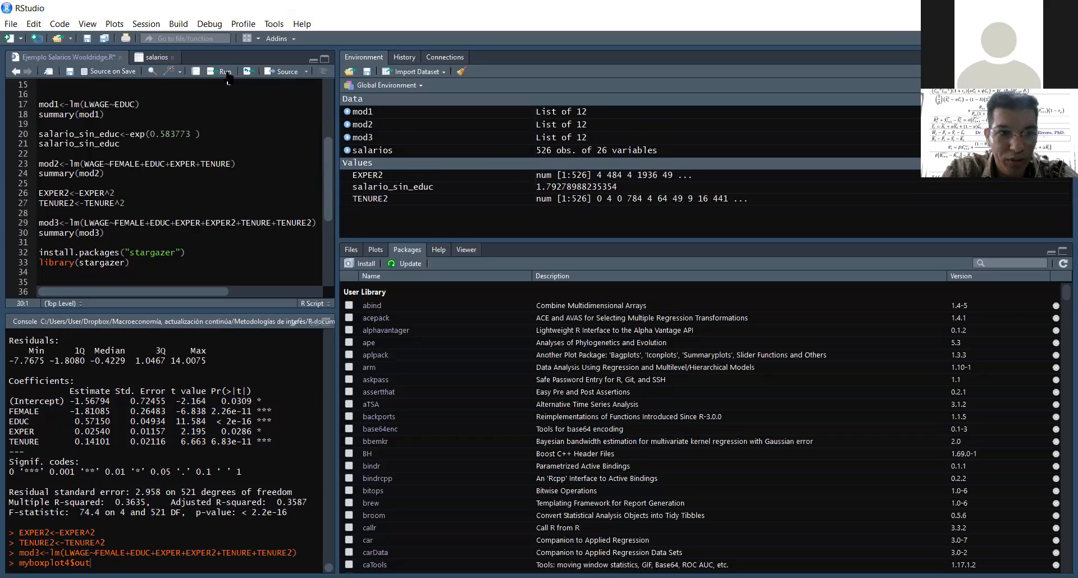
click(224, 73)
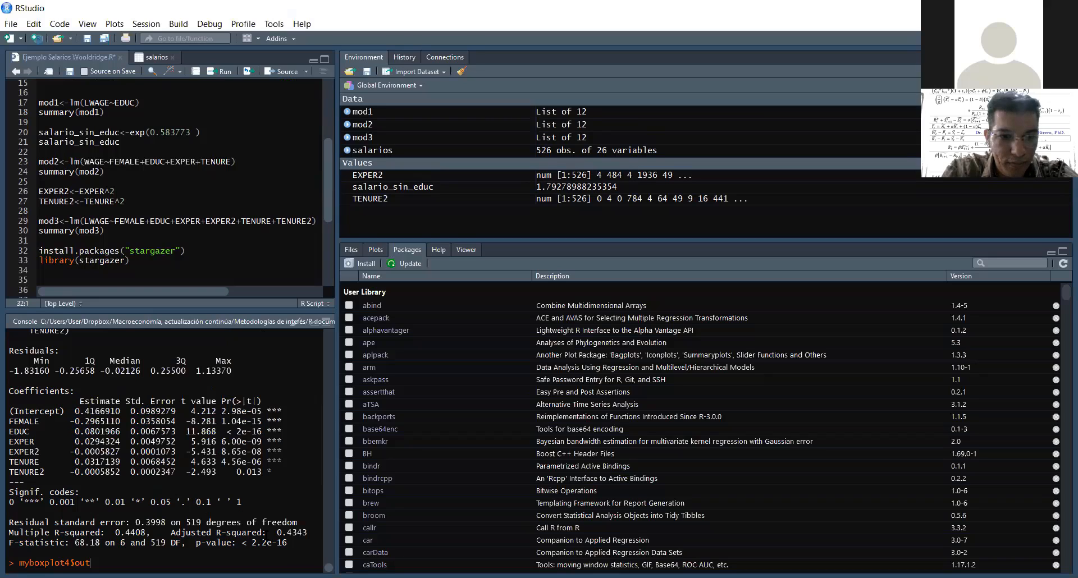
- Copy the mod3 summary output from the Coefficients heading through the F-statistic line in the console
drag(287, 543, 9, 391)
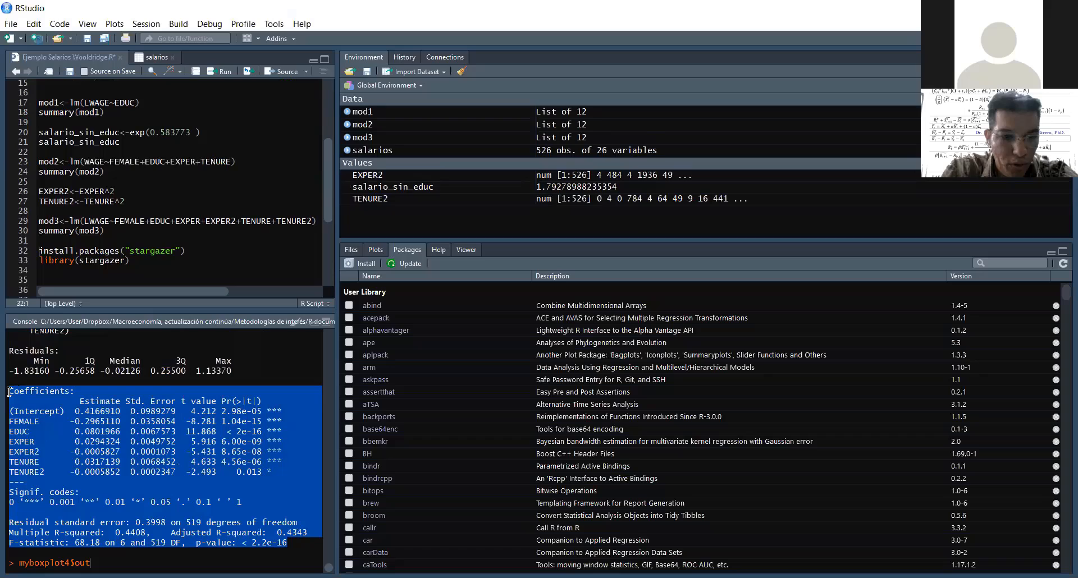
click(51, 406)
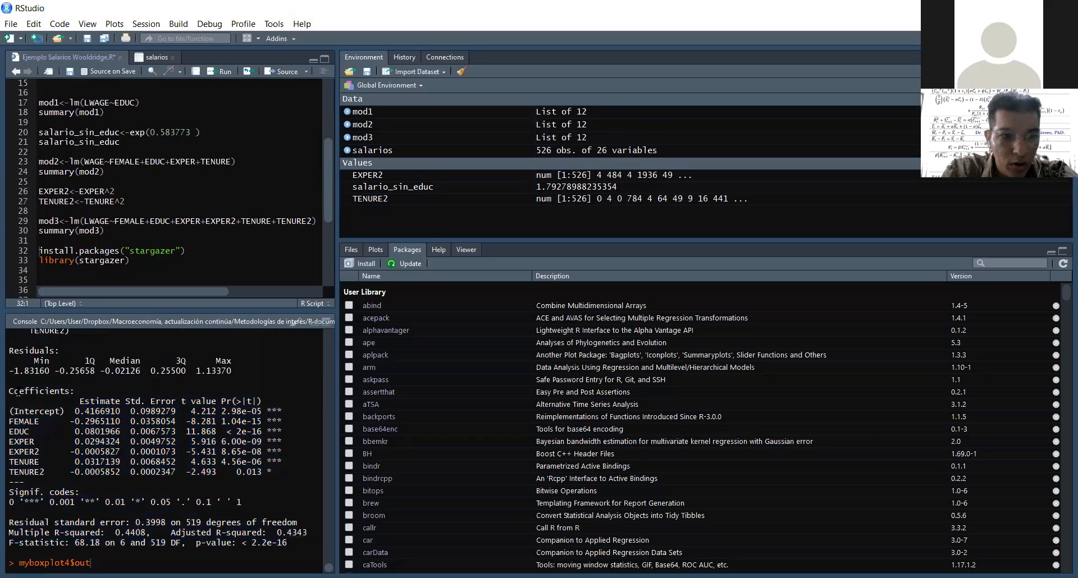
drag(10, 391, 309, 545)
click(290, 510)
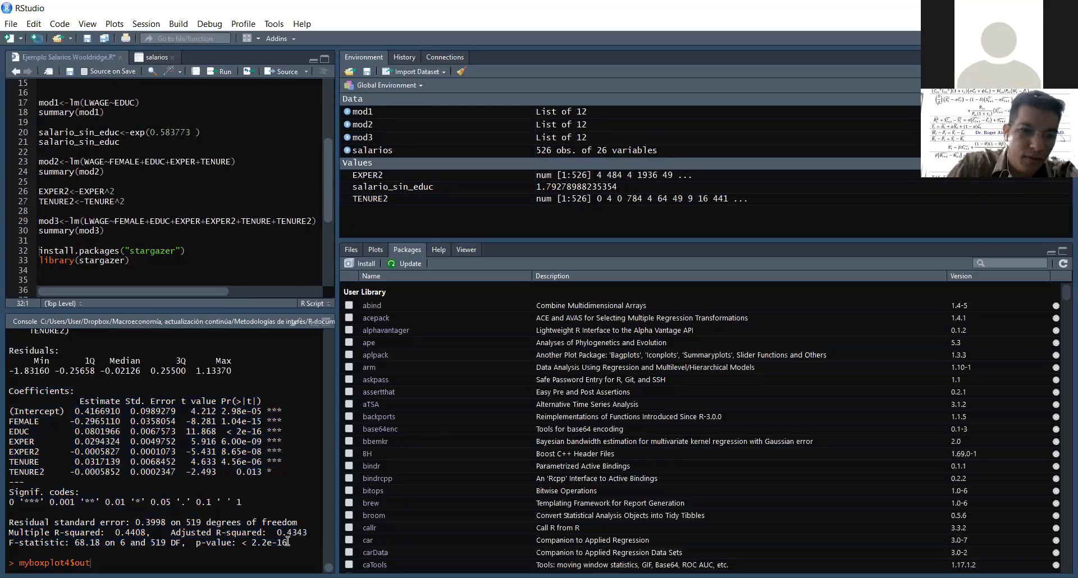
drag(287, 541, 46, 397)
right_click(46, 397)
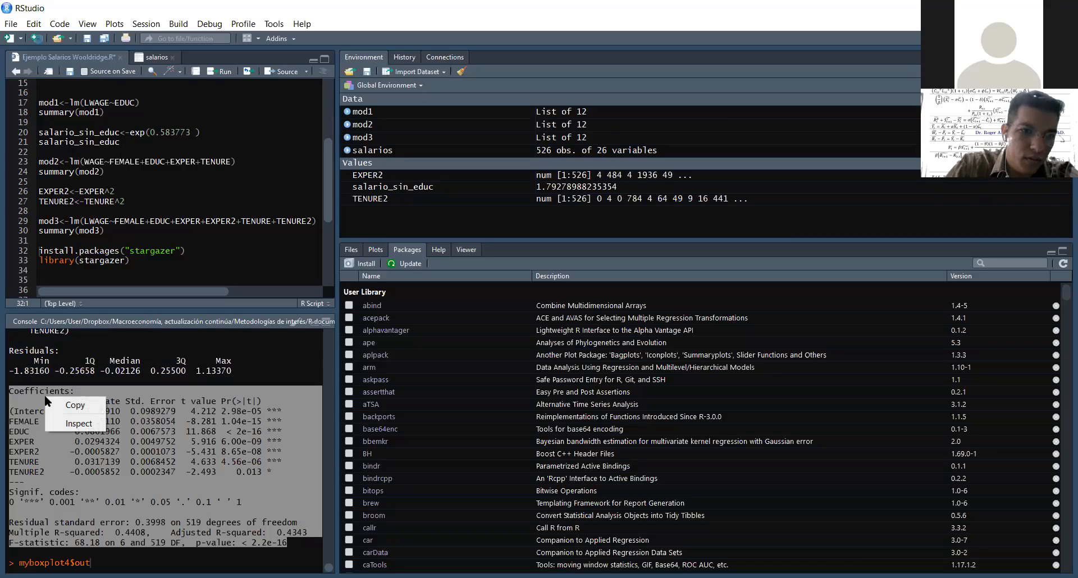
click(68, 406)
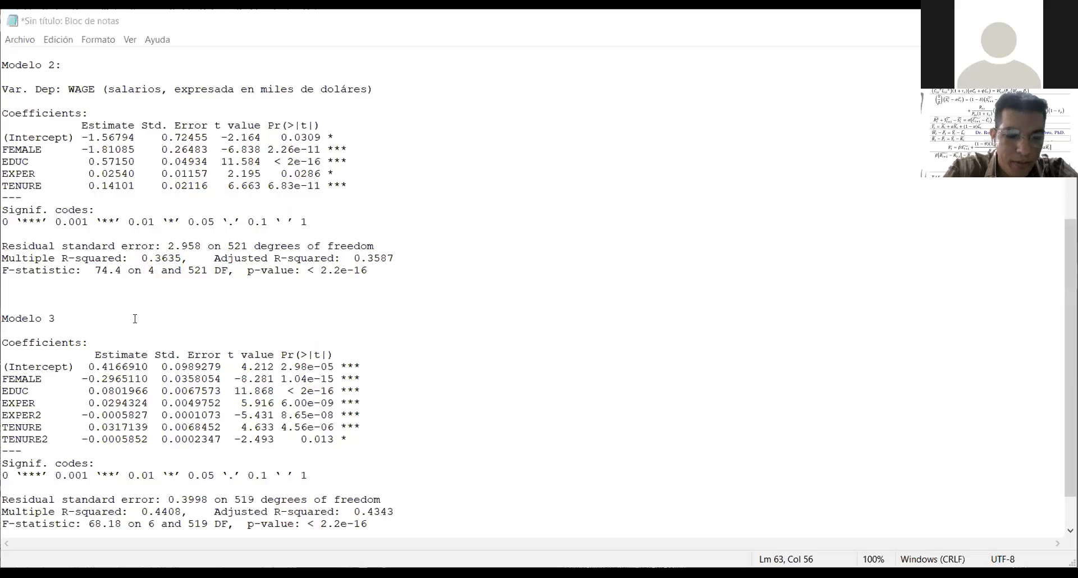
- Add a line reading "Var. Dependiente:" between the Modelo 3 heading and its Coefficients table, with a blank line after the heading
click(134, 320)
key(Return)
key(Return)
text(Var)
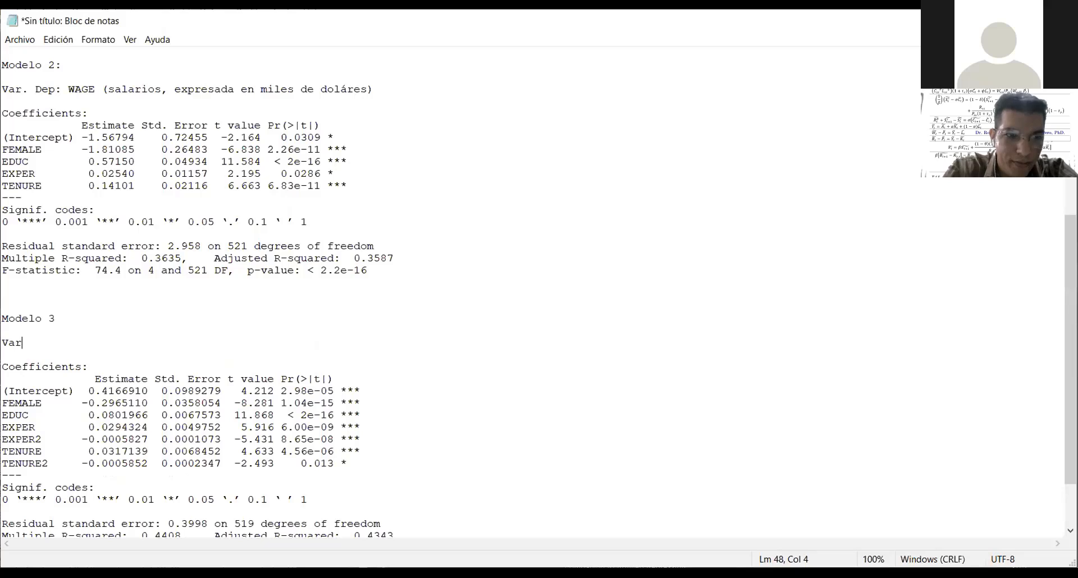
text(. Depn)
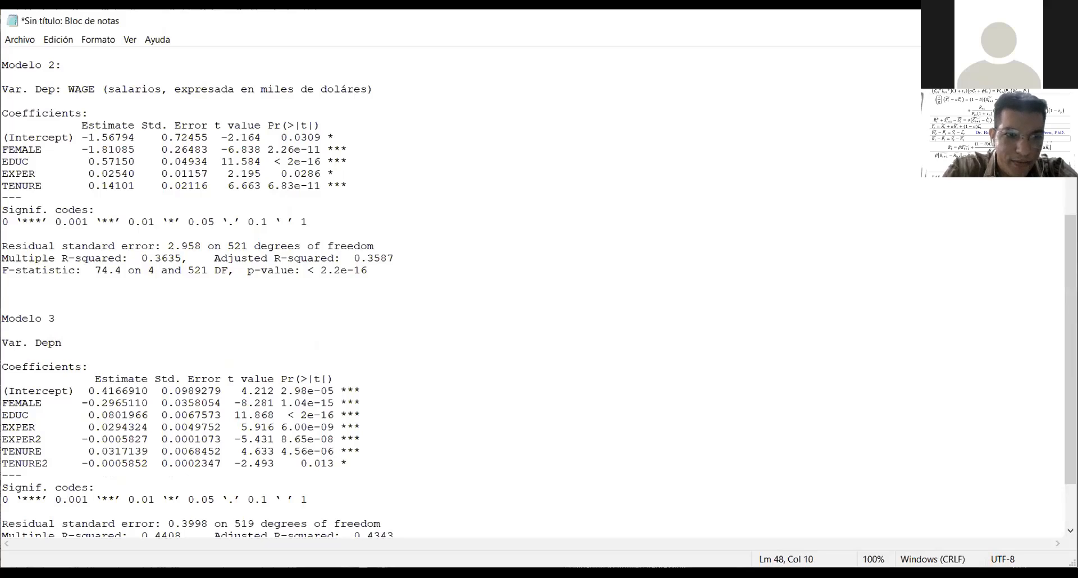
key(BackSpace)
text(endiente: )
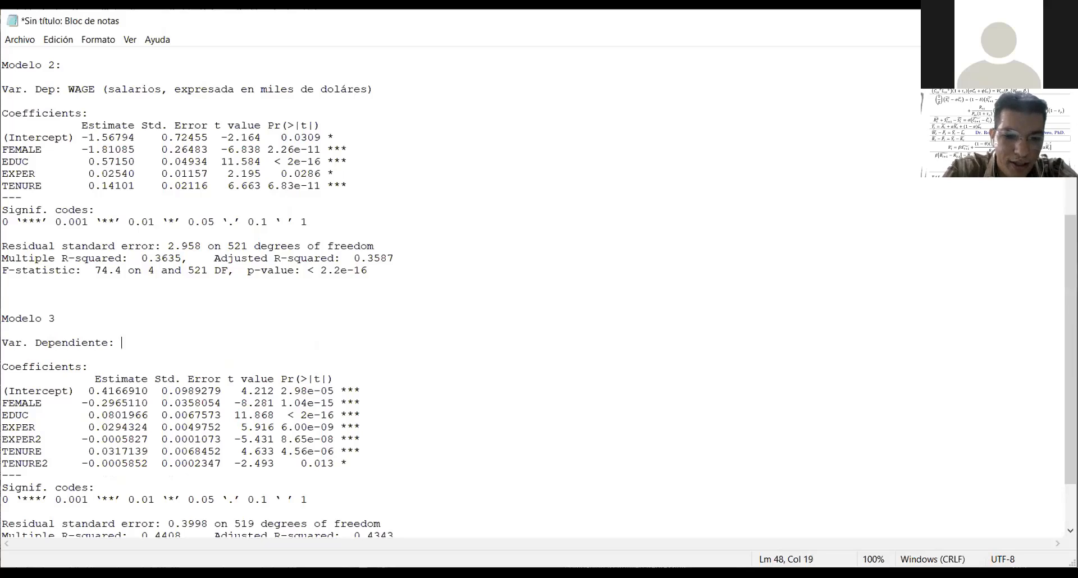
- Enter LOG(WAGE) as the dependent variable of Modelo 3, followed by several spaces
text( (L)
key(BackSpace)
key(BackSpace)
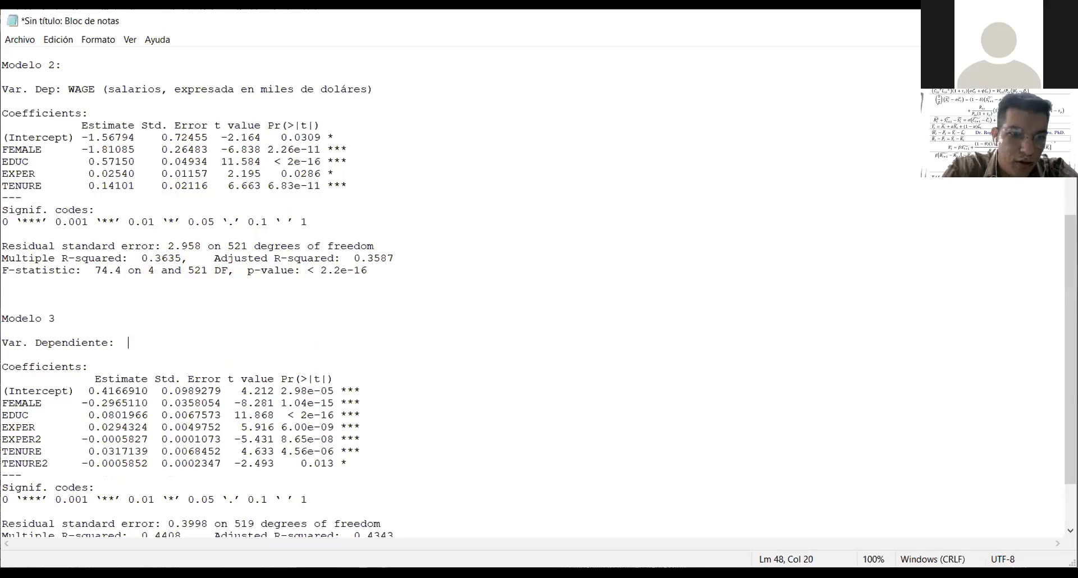
text(LOG()
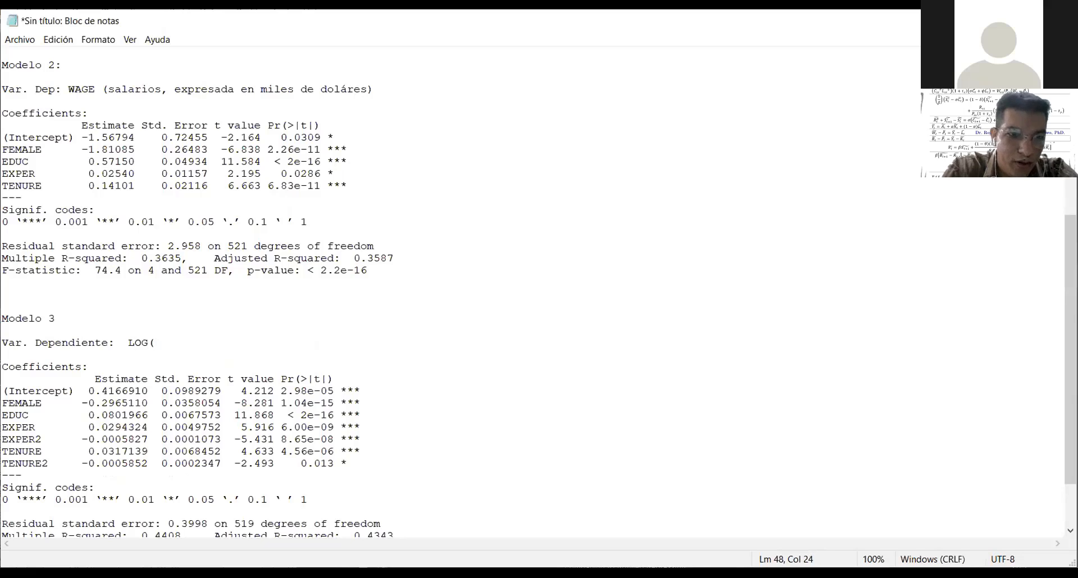
text(Salarios)
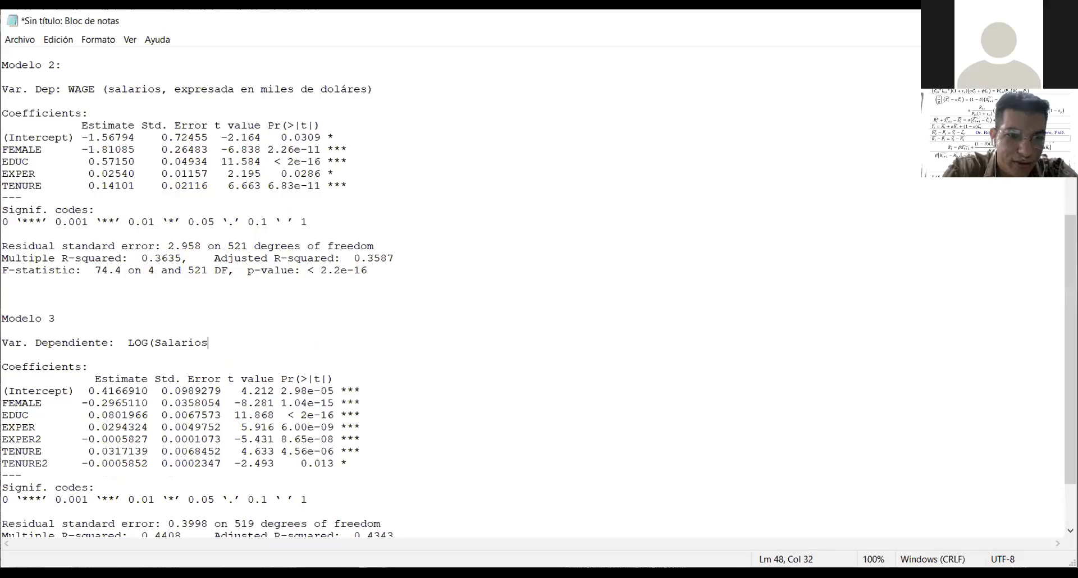
key(BackSpace)
key(BackSpace)
key(BackSpace)
key(BackSpace)
key(BackSpace)
key(BackSpace)
key(BackSpace)
key(BackSpace)
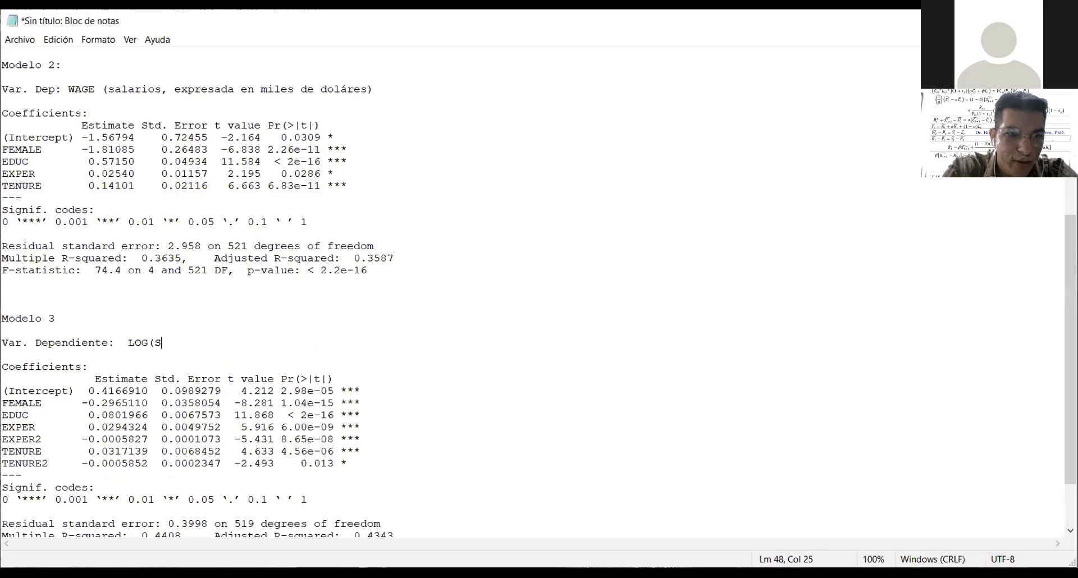
text(WAG)
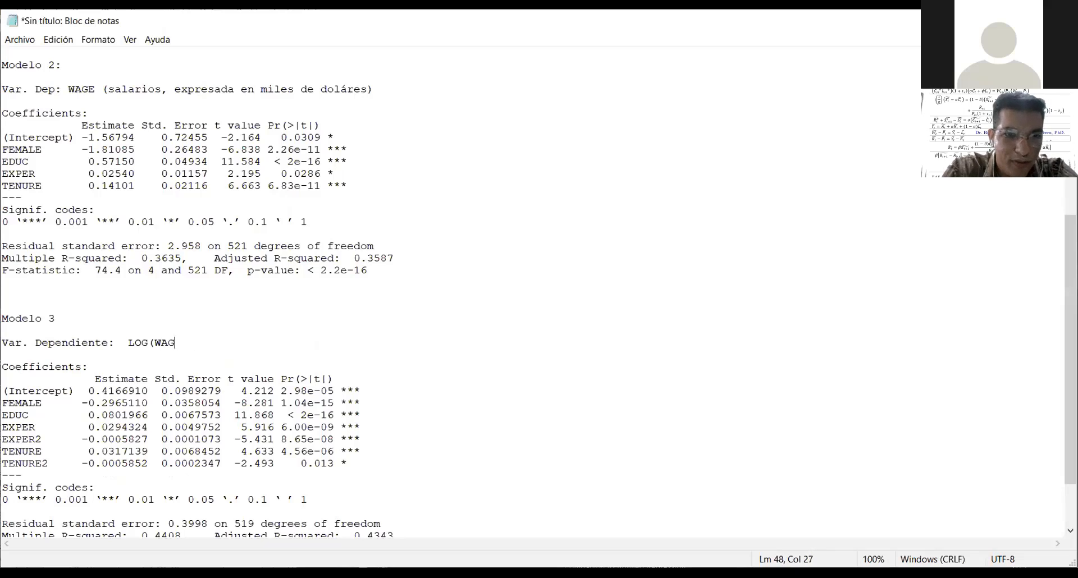
text(E)   )
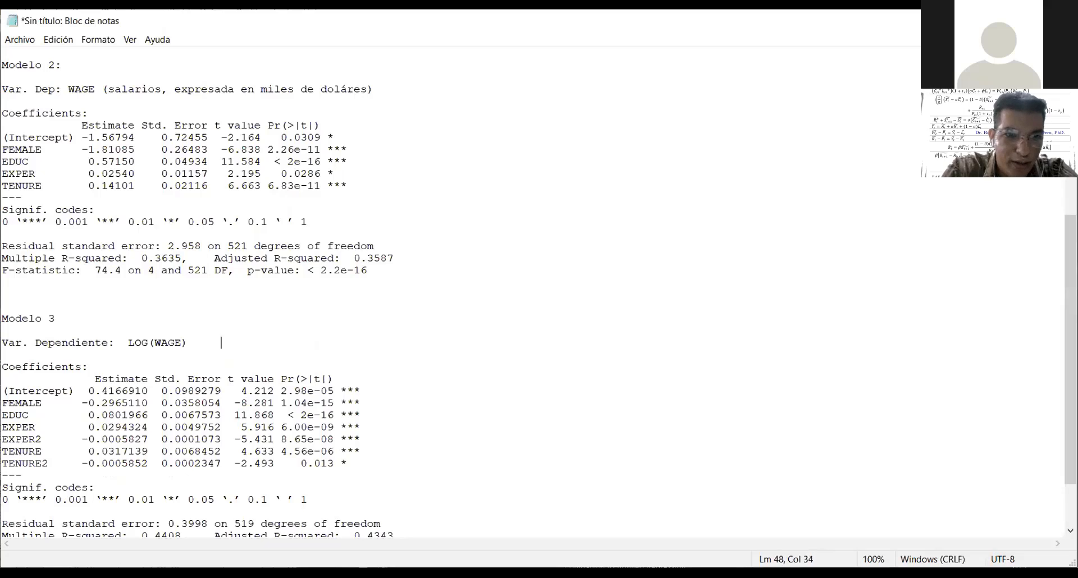
- Add the note "WAGE<-Salarios" after LOG(WAGE) on the dependent variable line of Modelo 3
text(  WAGE )
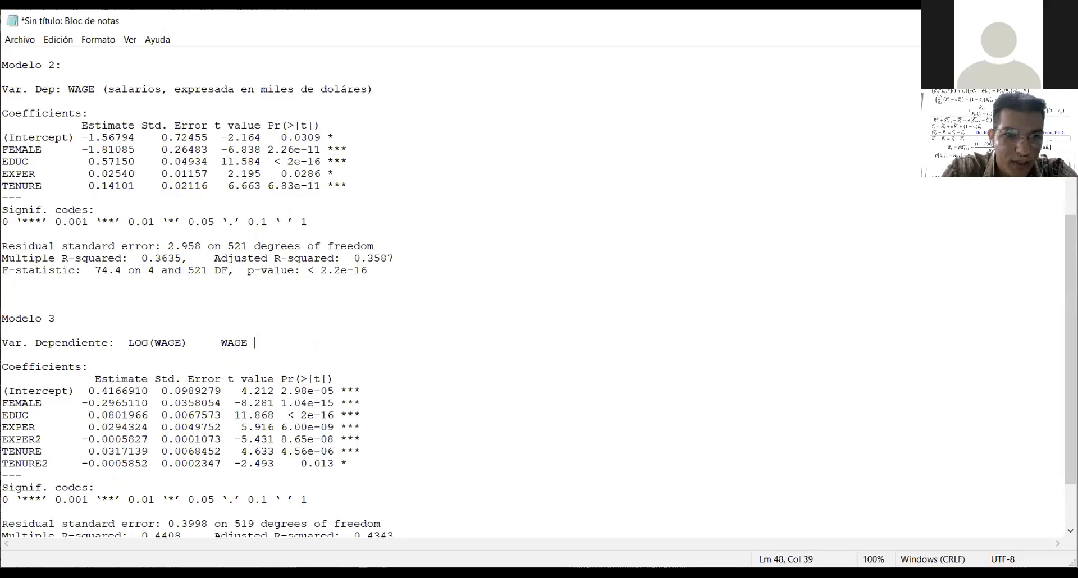
text(sal)
key(BackSpace)
key(BackSpace)
key(BackSpace)
key(BackSpace)
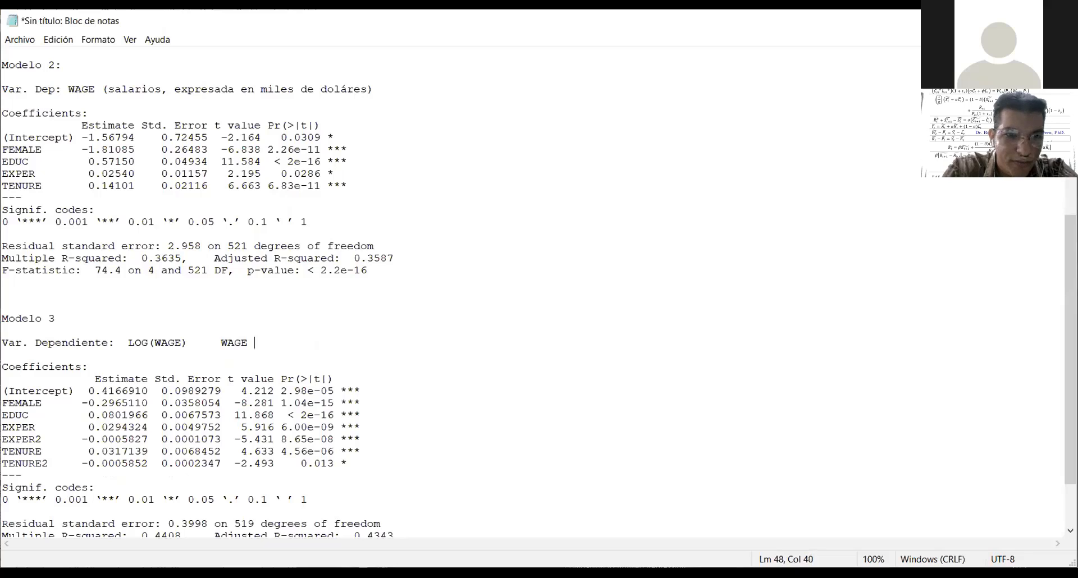
text(<-)
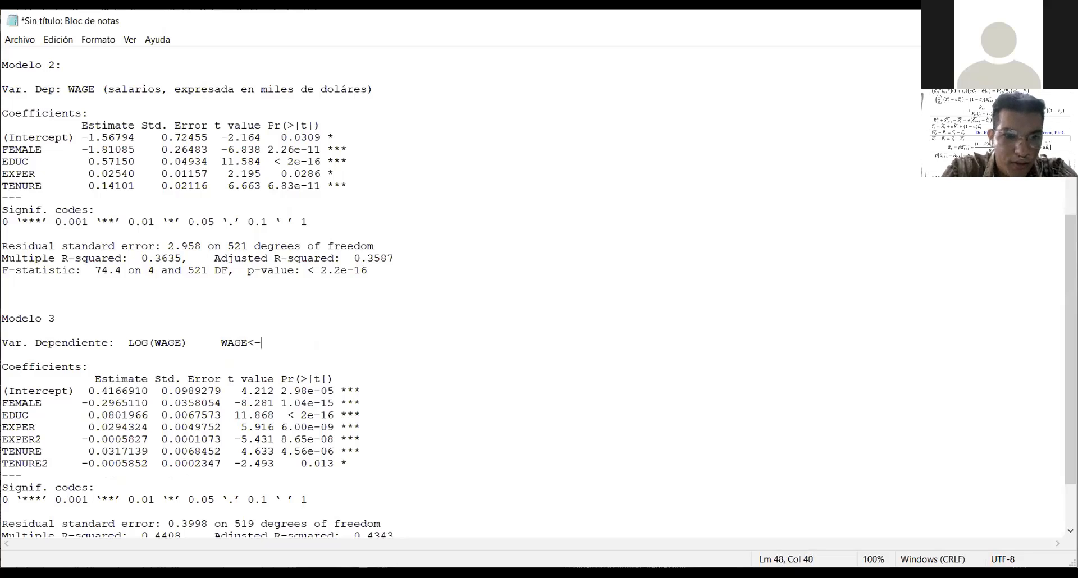
text(Salrio)
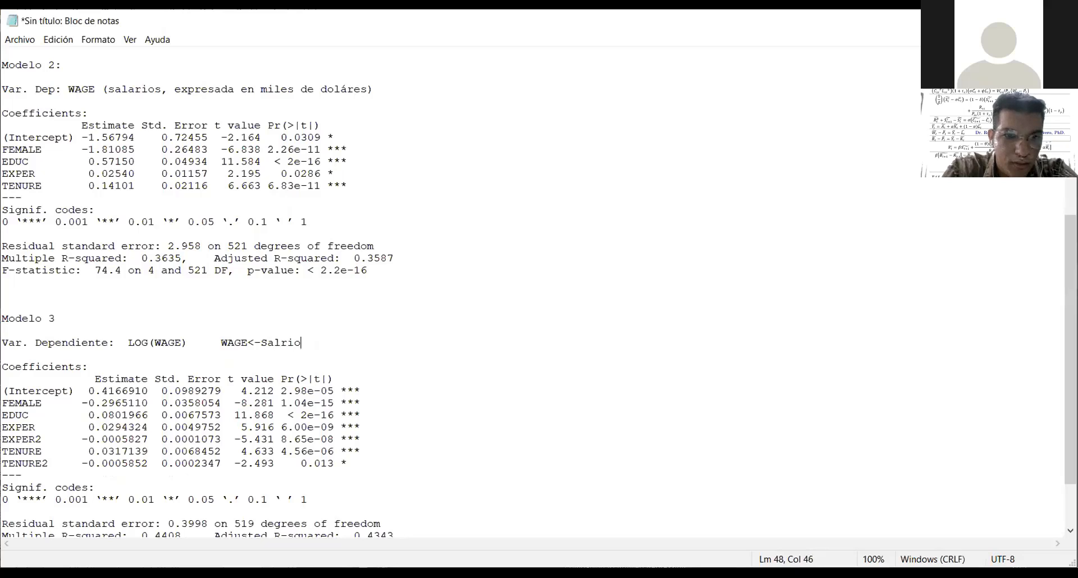
key(BackSpace)
key(BackSpace)
key(BackSpace)
key(BackSpace)
text(larios)
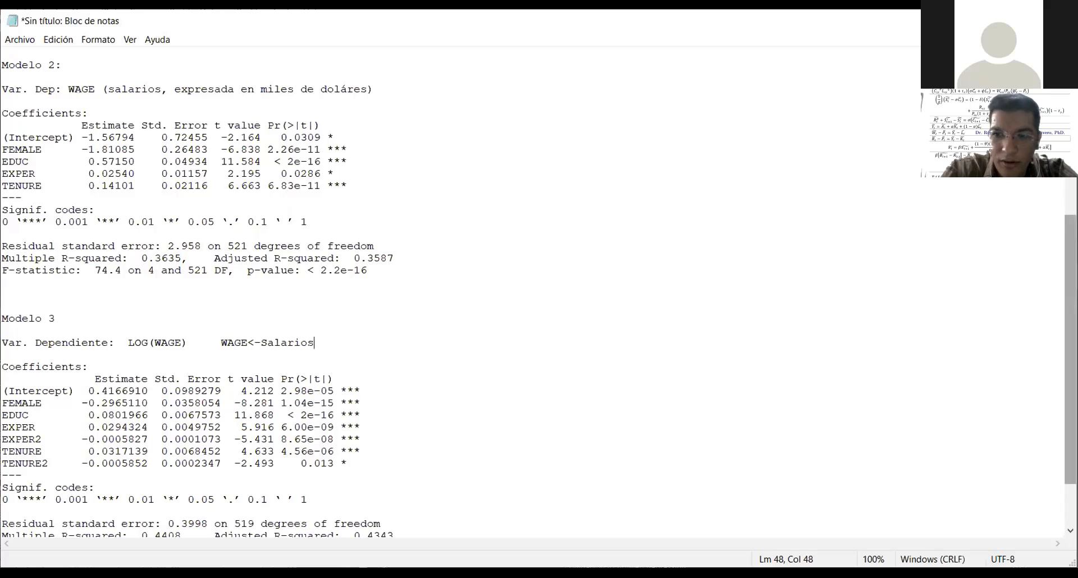
- Examine the estimates and significance stars of the squared terms EXPER2 and TENURE2 in the Modelo 3 table
scroll(1070, 337, down, 2)
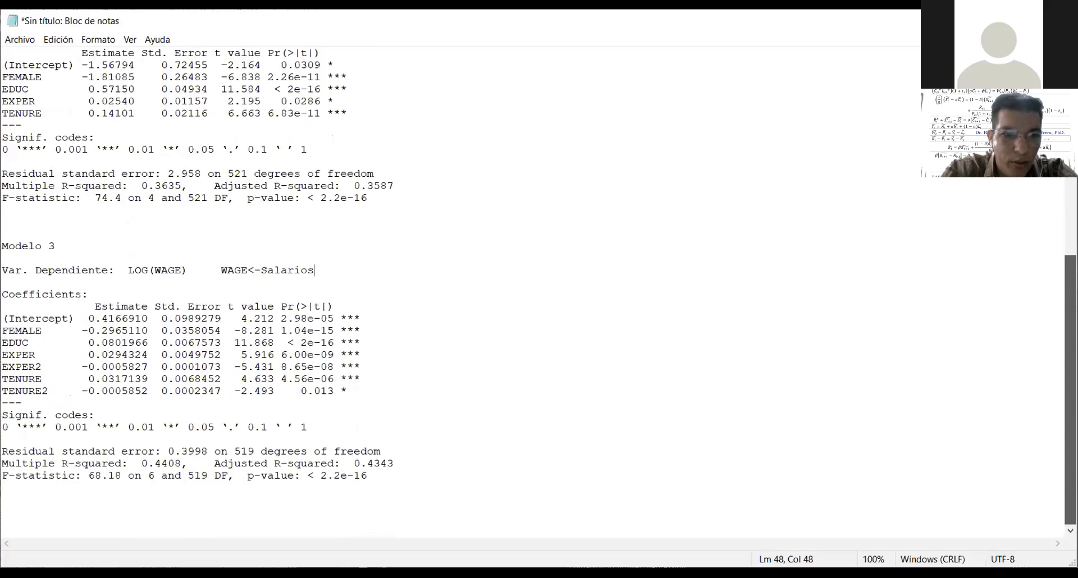
scroll(1070, 337, up, 1)
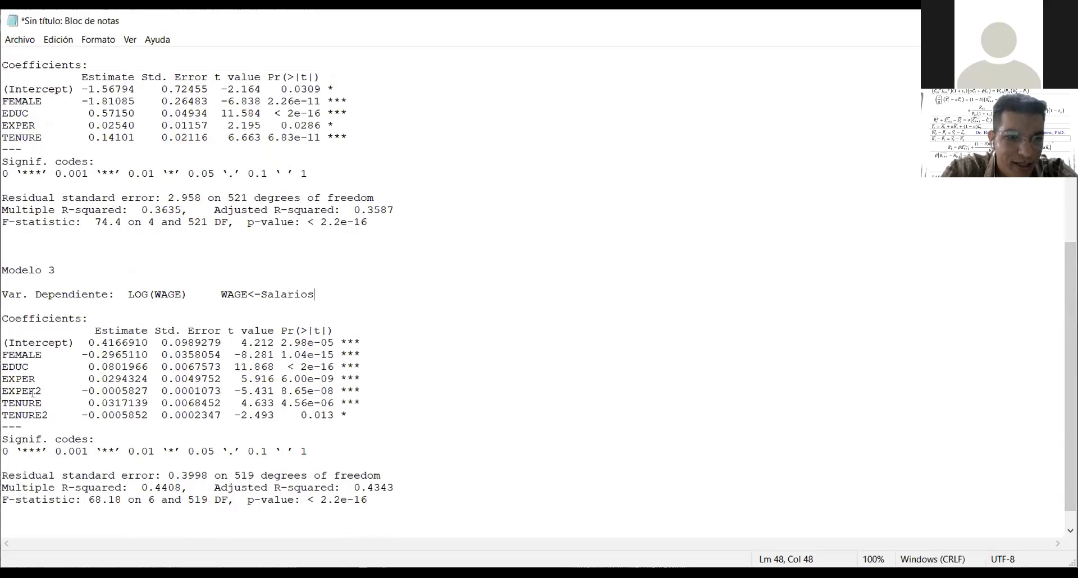
drag(41, 391, 82, 392)
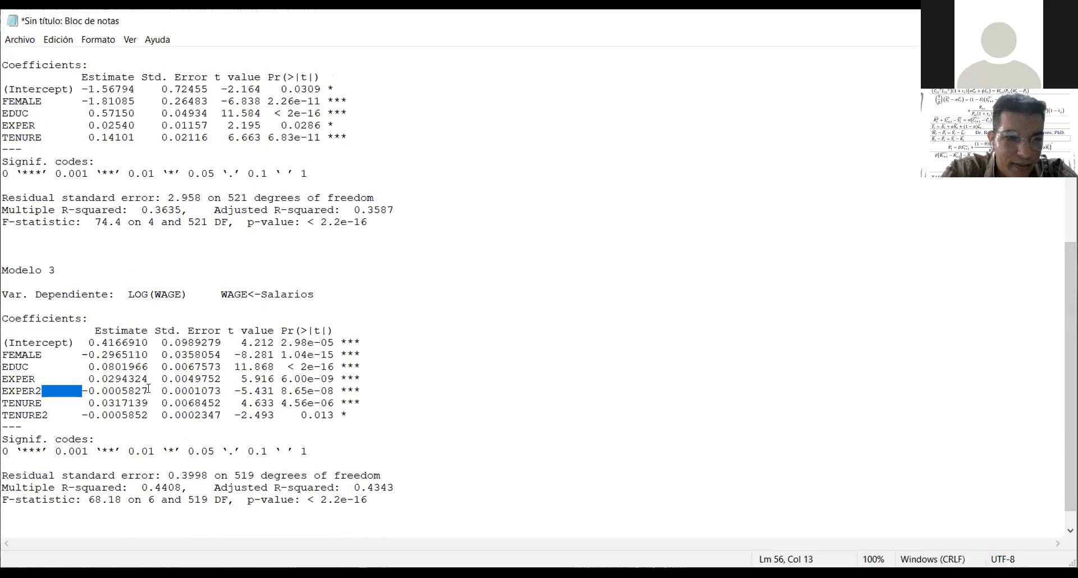
drag(148, 391, 75, 390)
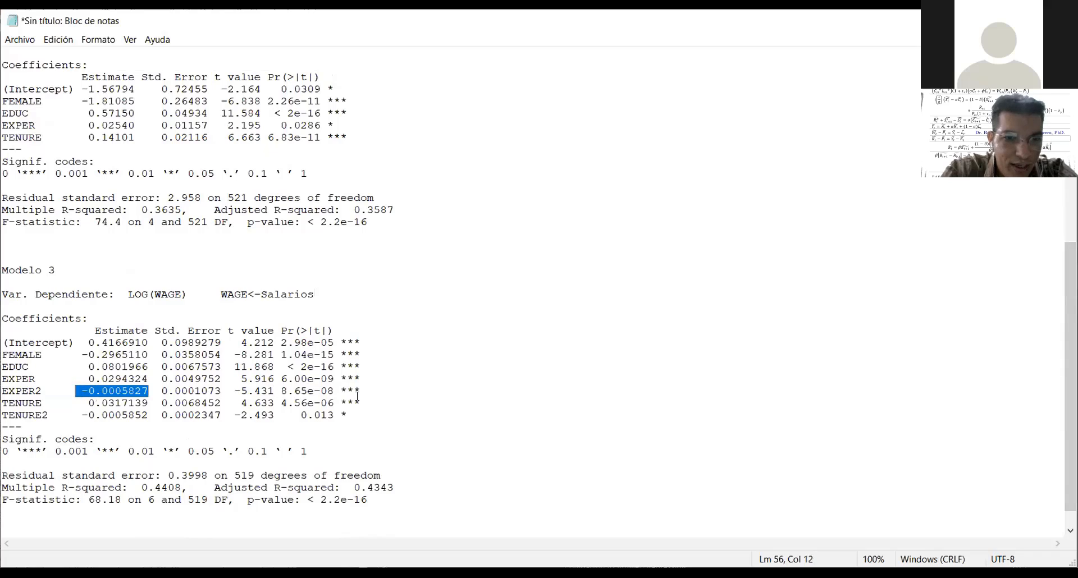
drag(361, 391, 345, 388)
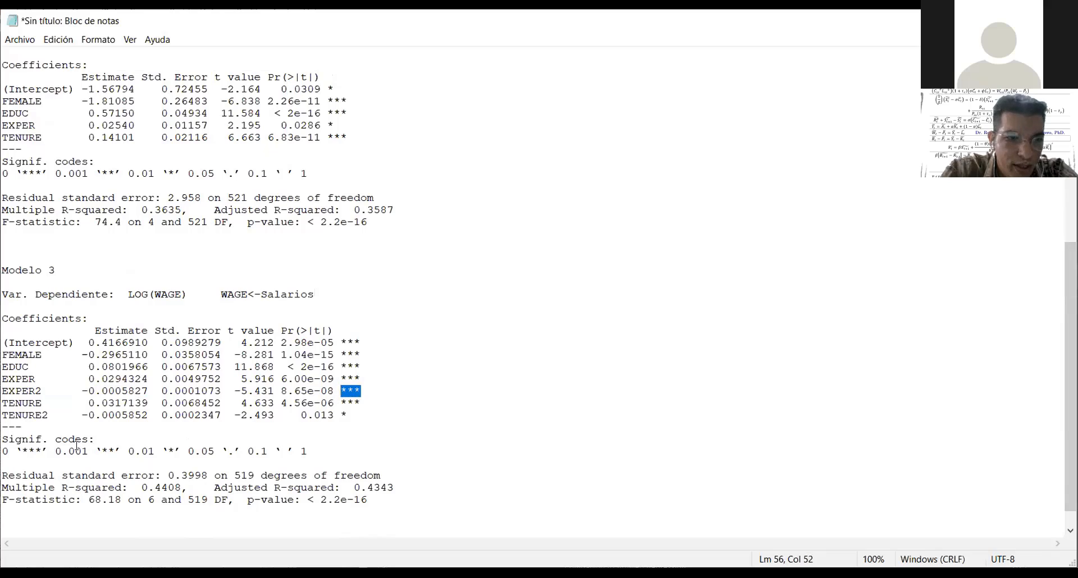
drag(83, 414, 146, 414)
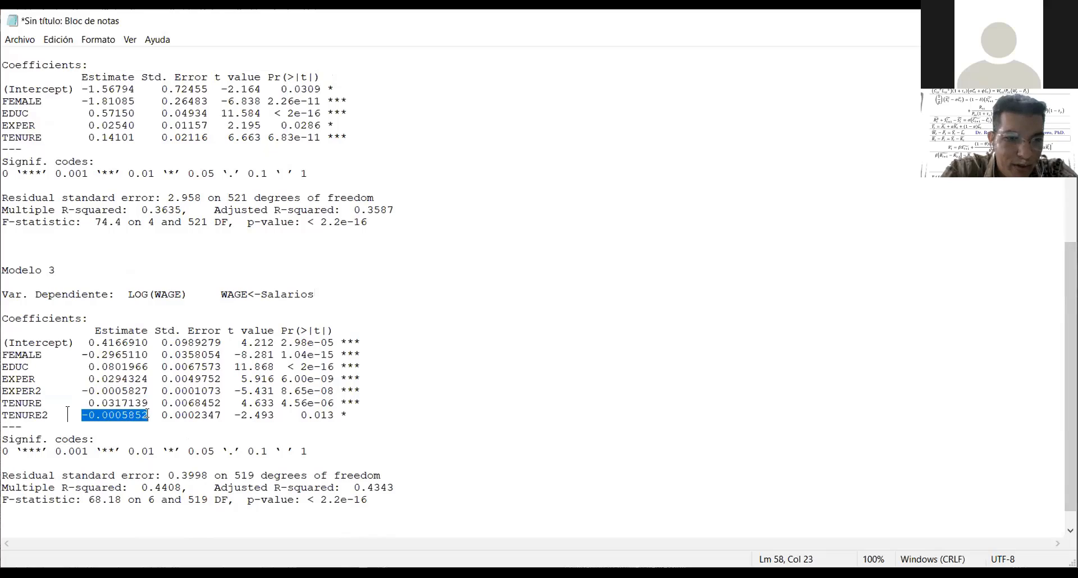
drag(361, 415, 343, 415)
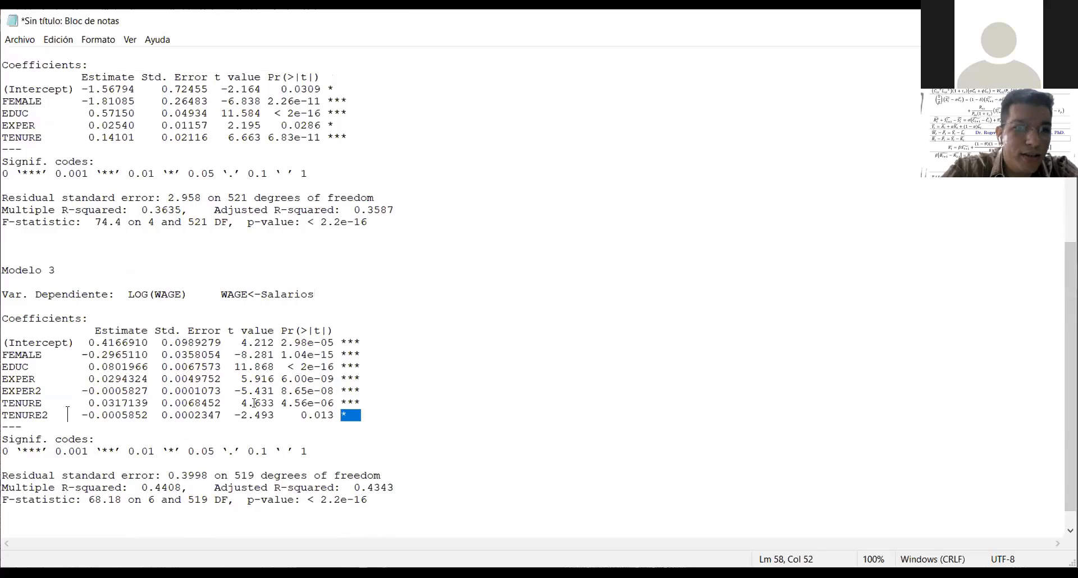
- Examine the Modelo 3 estimates of FEMALE and EDUC in relation to the dependent variable LOG(WAGE)
drag(153, 354, 82, 355)
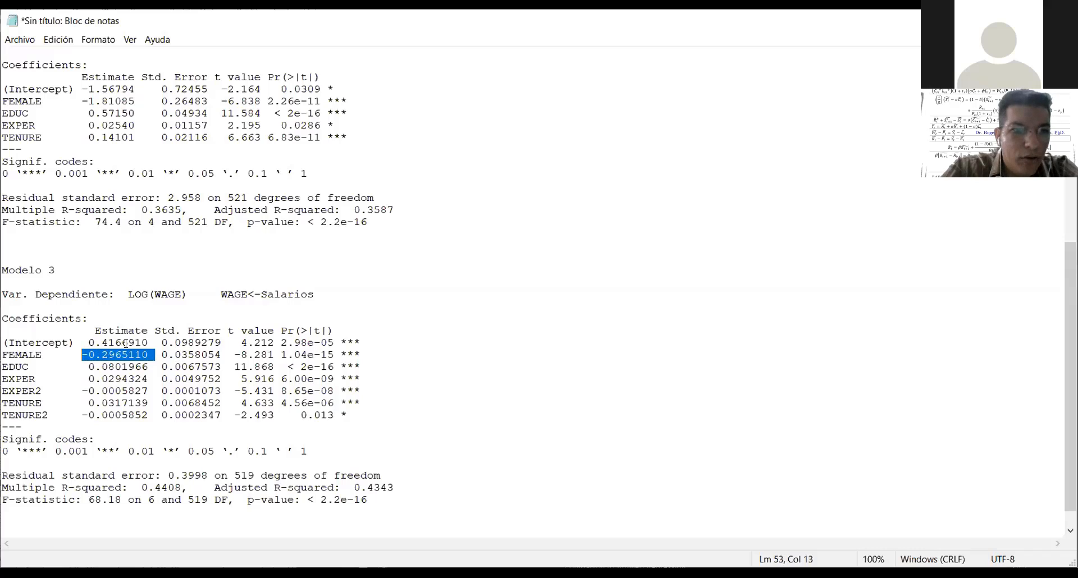
drag(128, 295, 187, 292)
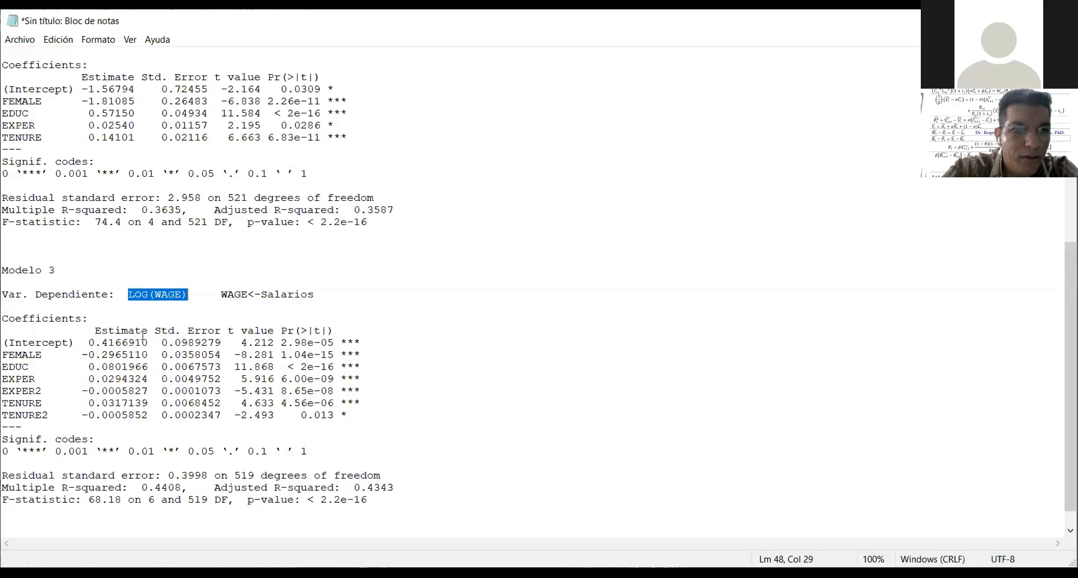
drag(148, 354, 79, 353)
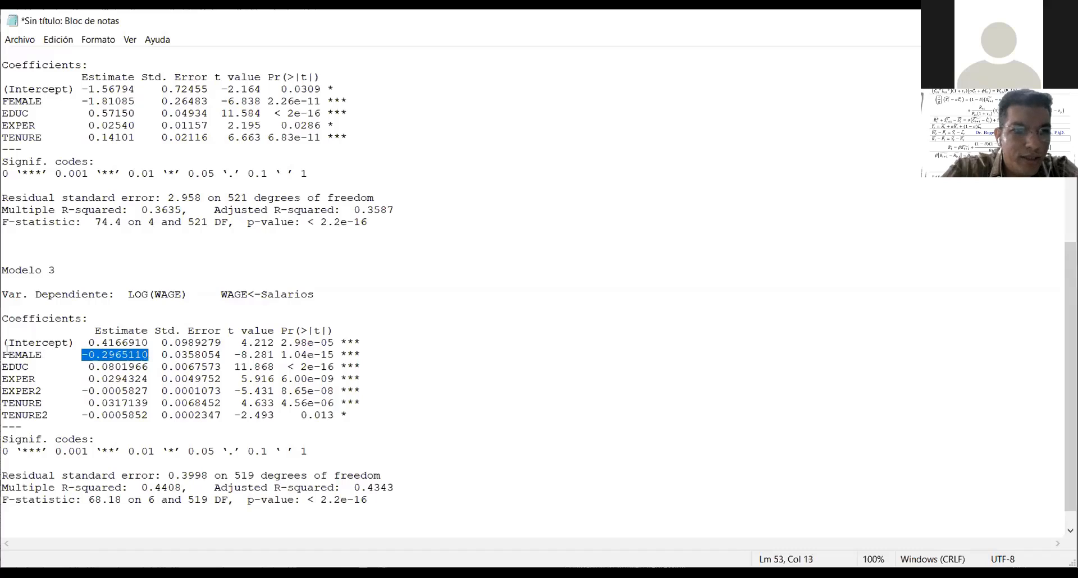
drag(6, 352, 108, 354)
click(34, 365)
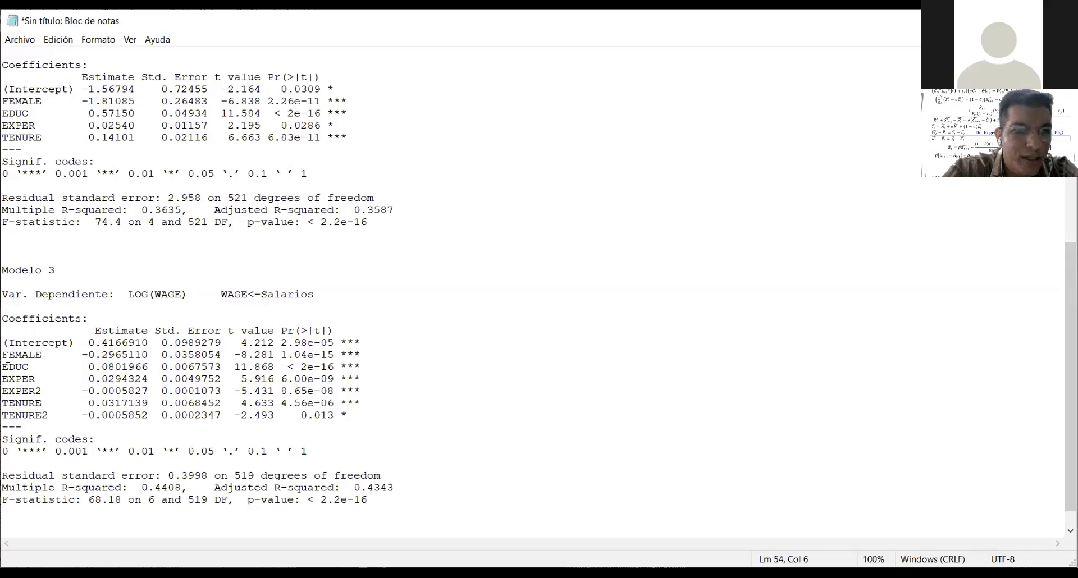
drag(6, 355, 155, 355)
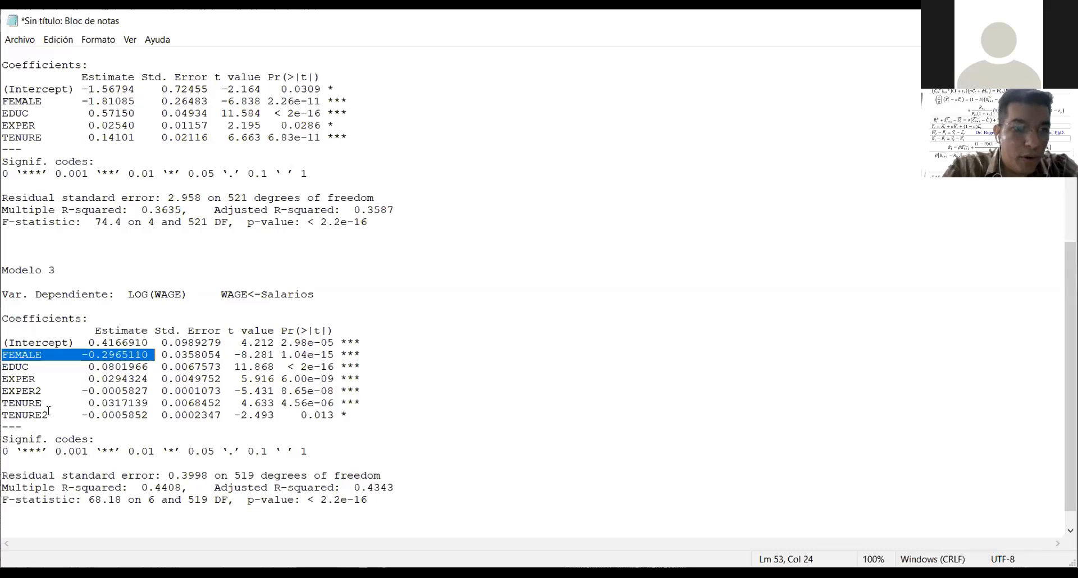
click(85, 367)
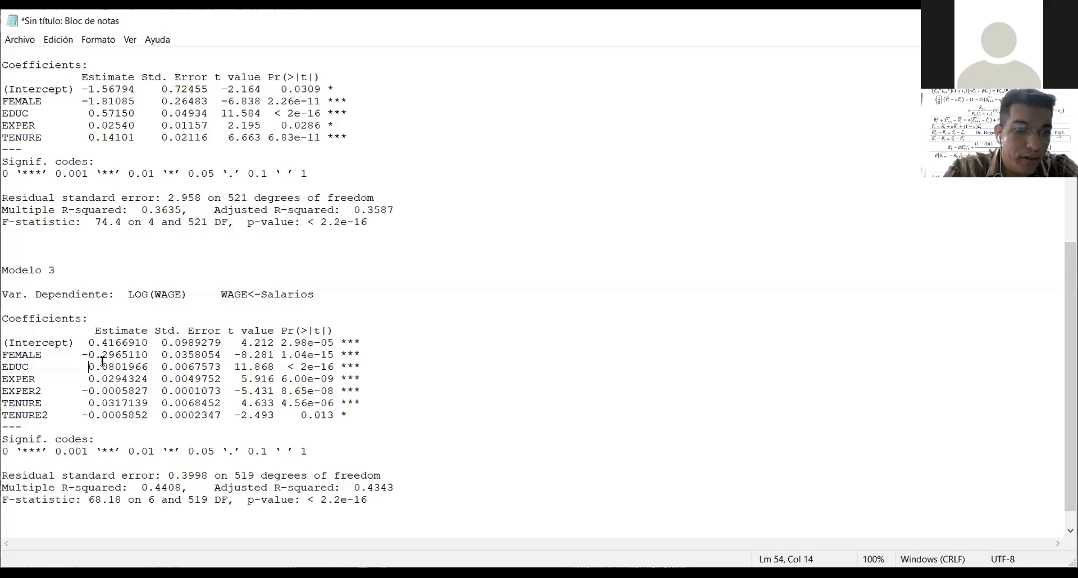
drag(27, 367, 2, 368)
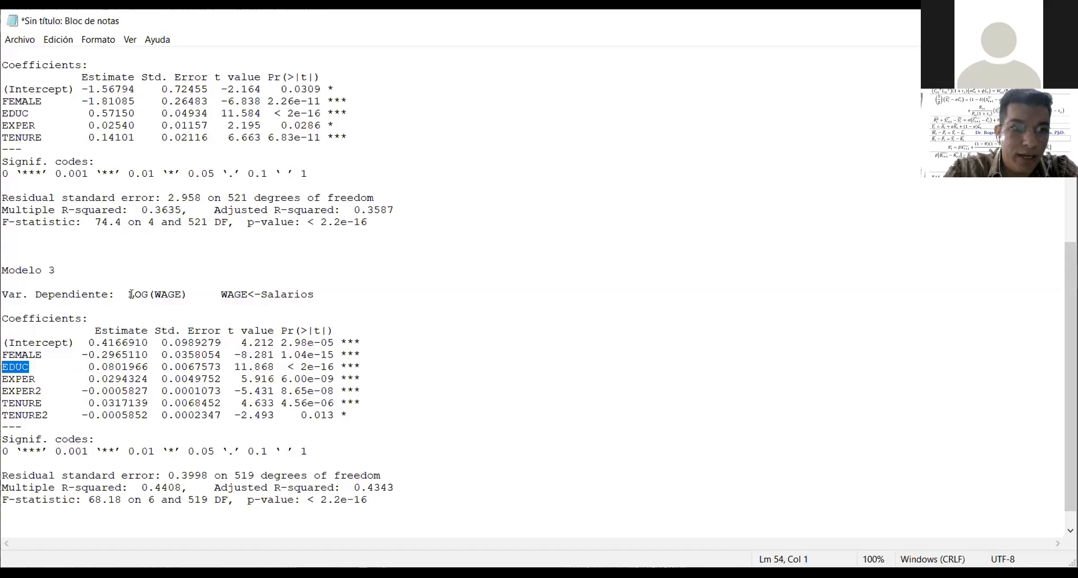
drag(128, 294, 174, 294)
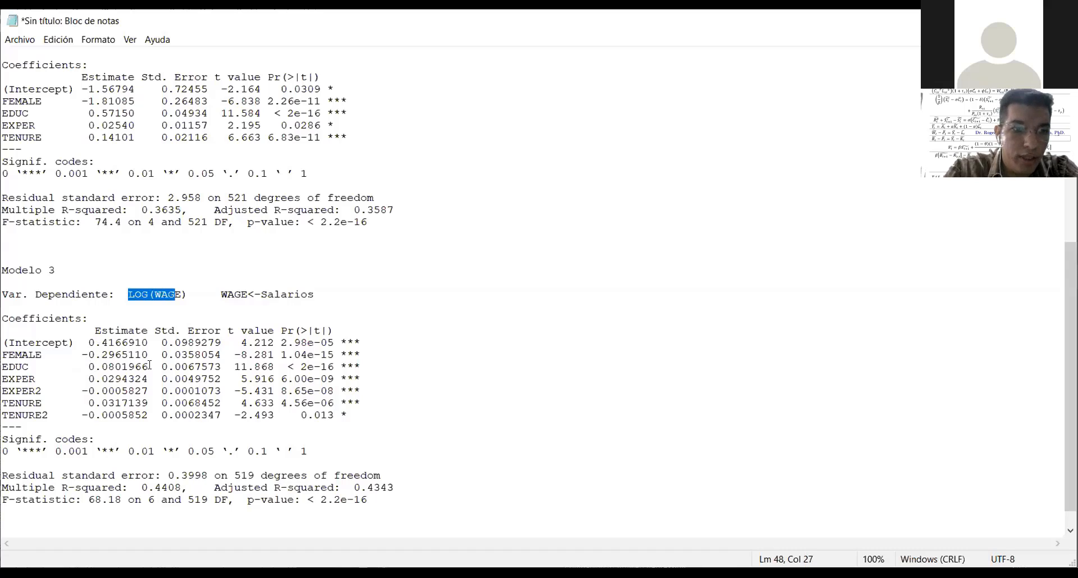
- Review the Modelo 3 estimates of EXPER, EXPER2, TENURE and TENURE2, comparing the linear terms with their squared terms
mouse_move(149, 367)
mouse_down()
mouse_move(81, 367)
mouse_move(148, 378)
mouse_up()
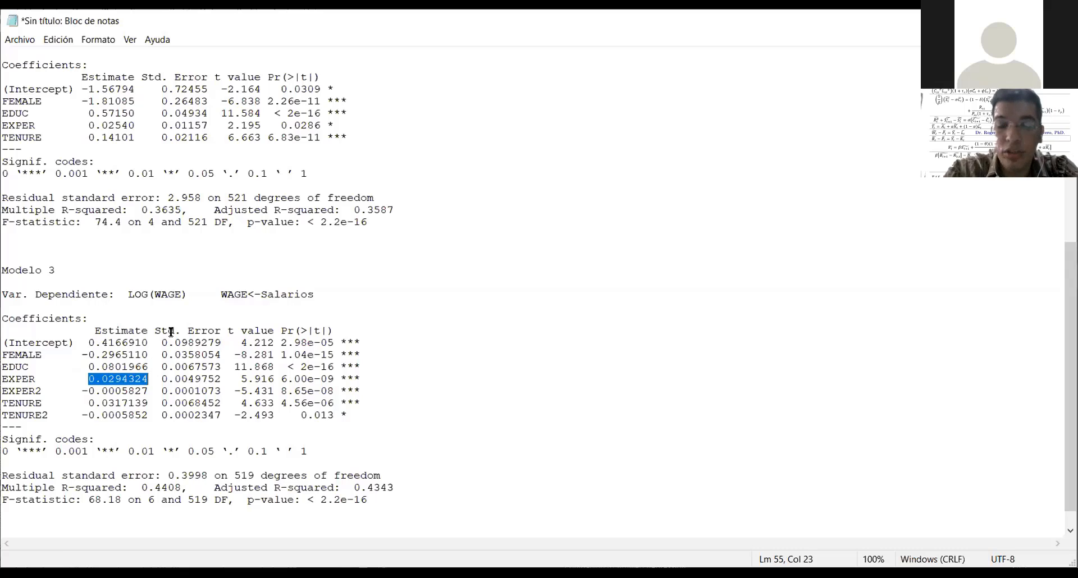
drag(148, 391, 39, 392)
click(39, 392)
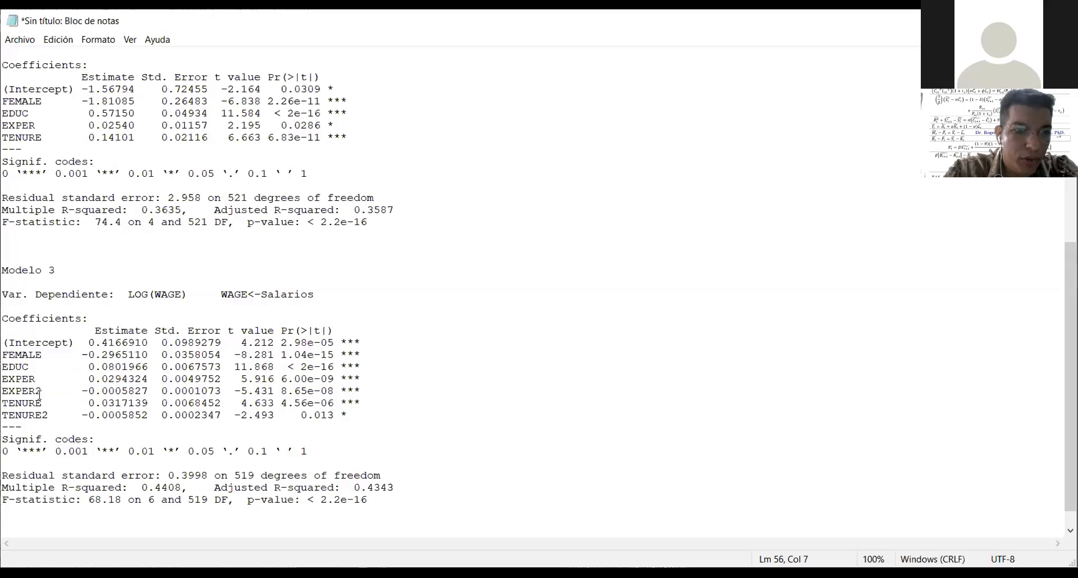
drag(81, 391, 147, 389)
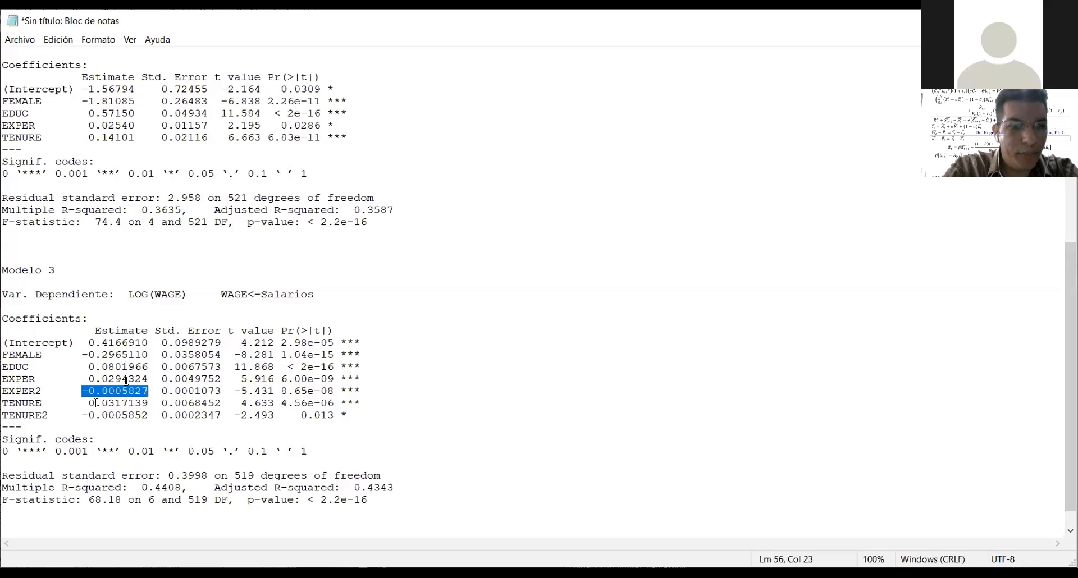
drag(89, 403, 146, 399)
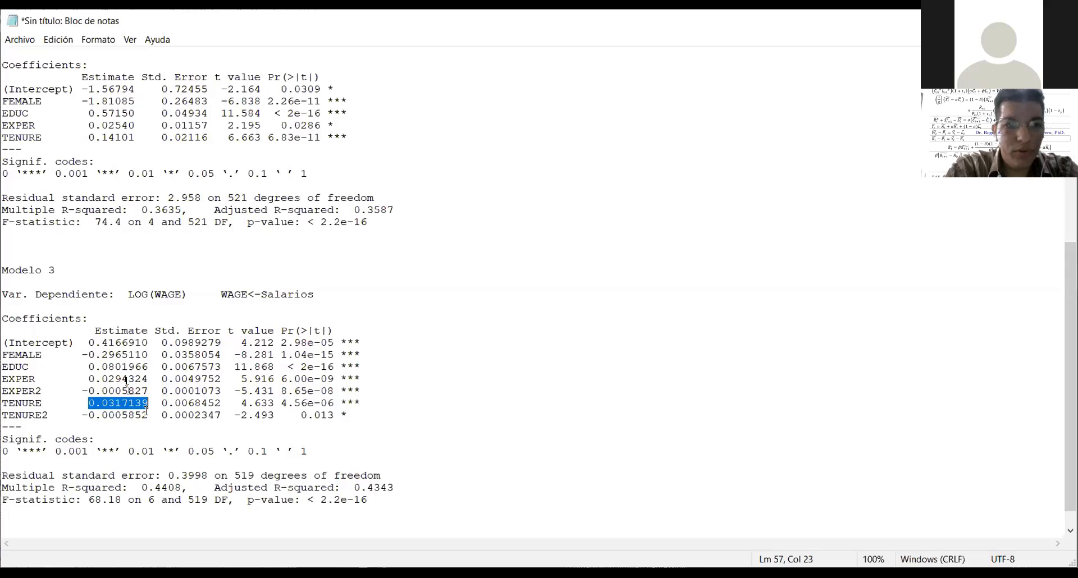
mouse_move(148, 415)
mouse_down()
mouse_move(101, 415)
mouse_move(147, 416)
mouse_up()
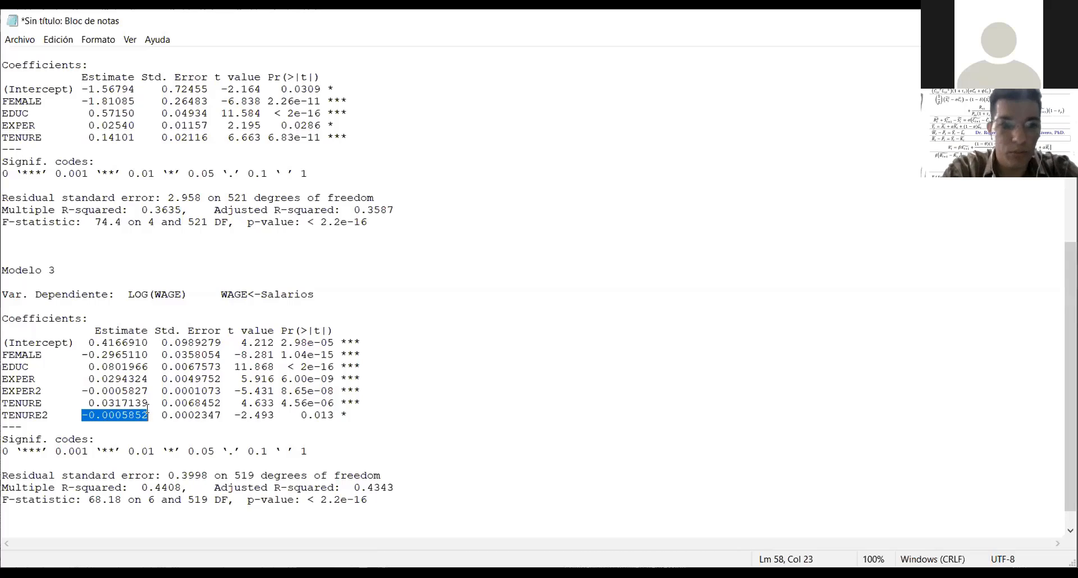
click(226, 414)
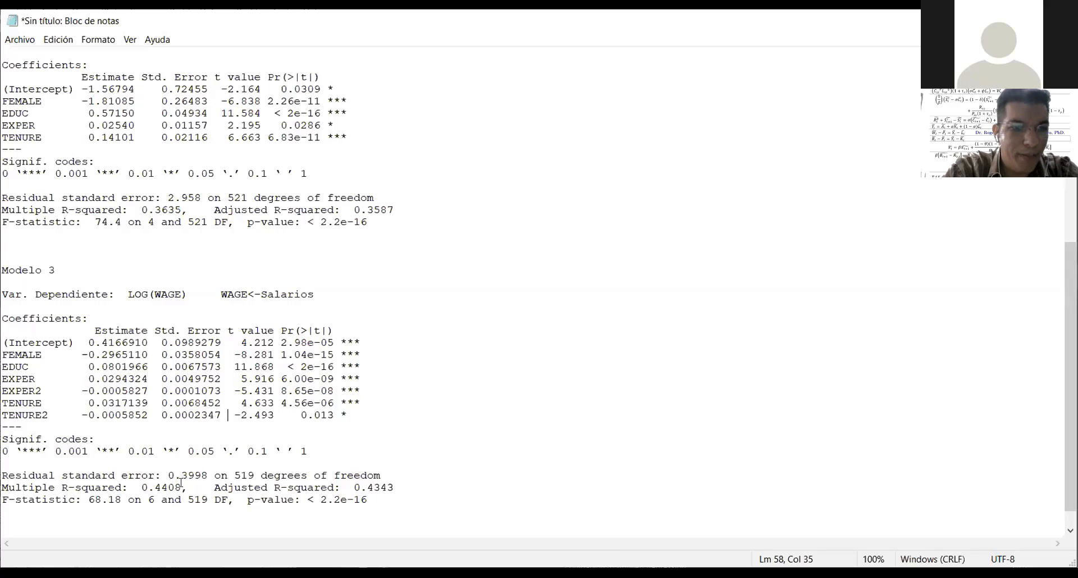
- Examine the multiple R-squared of Modelo 3 and the p-value of its F-statistic
drag(182, 486, 141, 487)
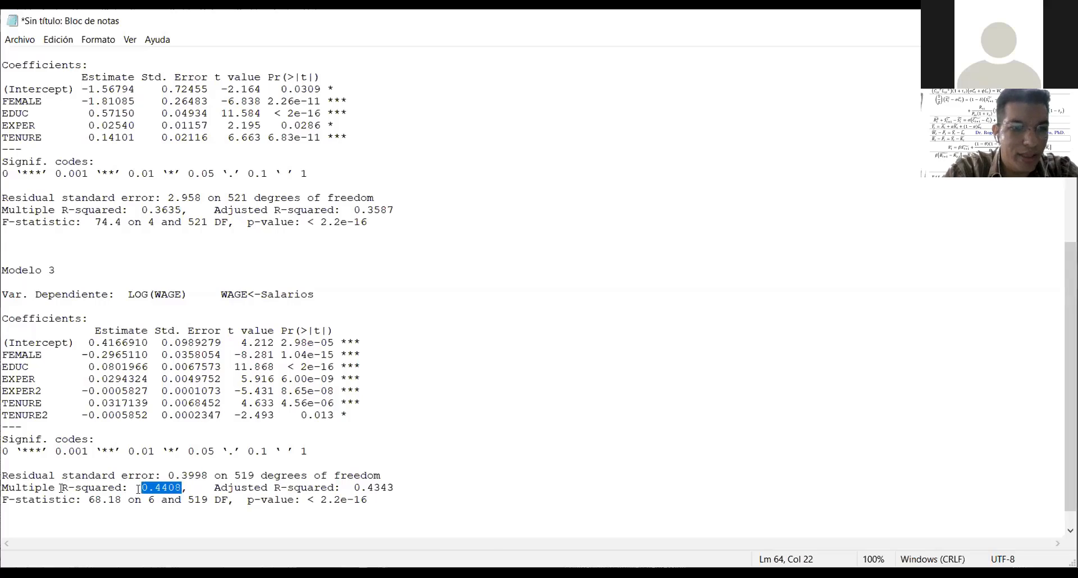
drag(62, 487, 179, 489)
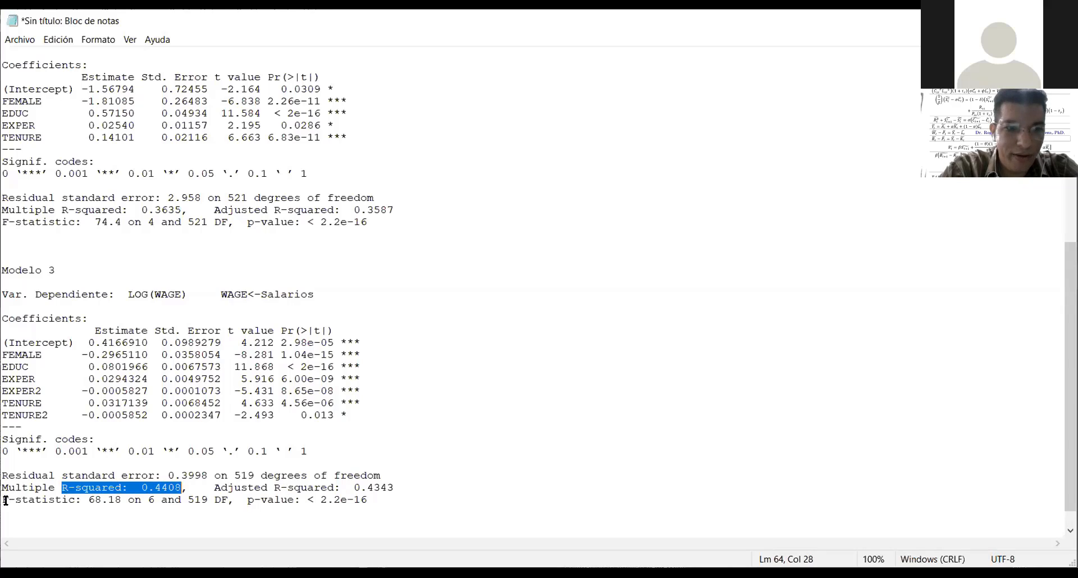
drag(5, 500, 118, 513)
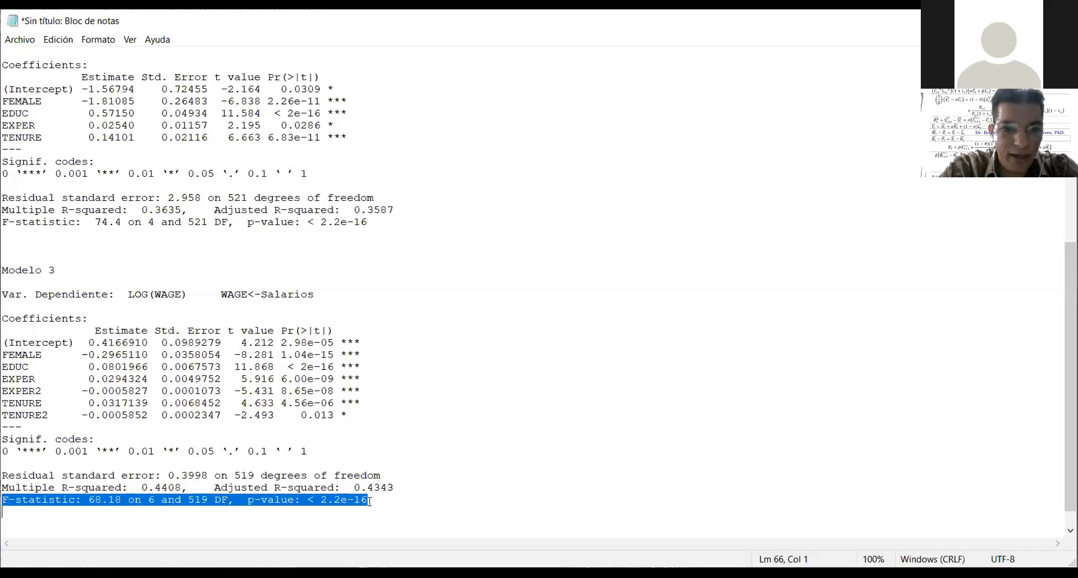
mouse_move(369, 501)
mouse_down()
mouse_move(249, 502)
mouse_move(368, 502)
mouse_up()
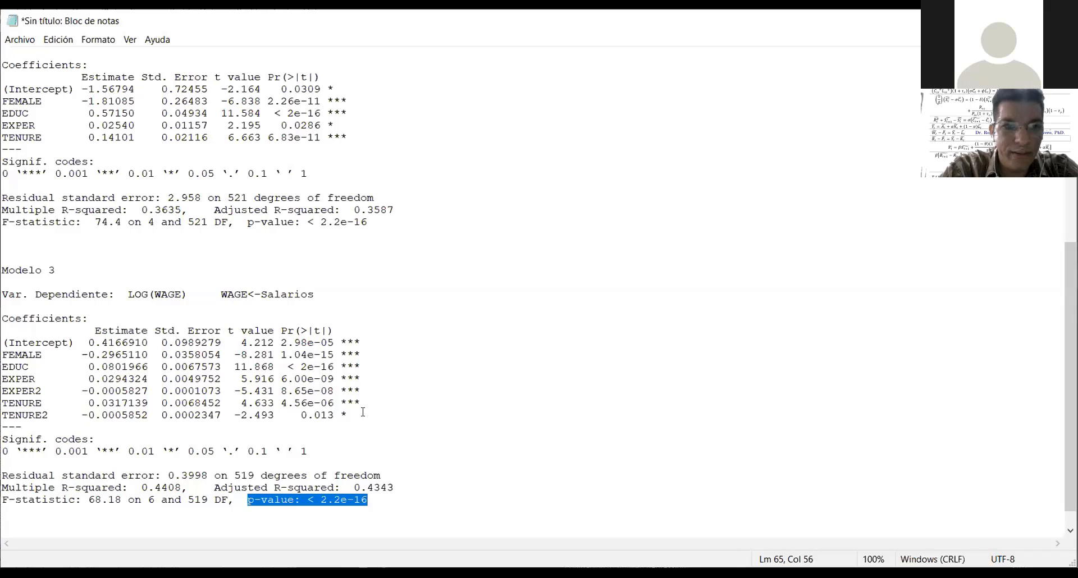
- Review the Modelo 3 rows from FEMALE to TENURE2 together with the overall F-test p-value to judge joint significance
drag(363, 412, 95, 355)
click(96, 355)
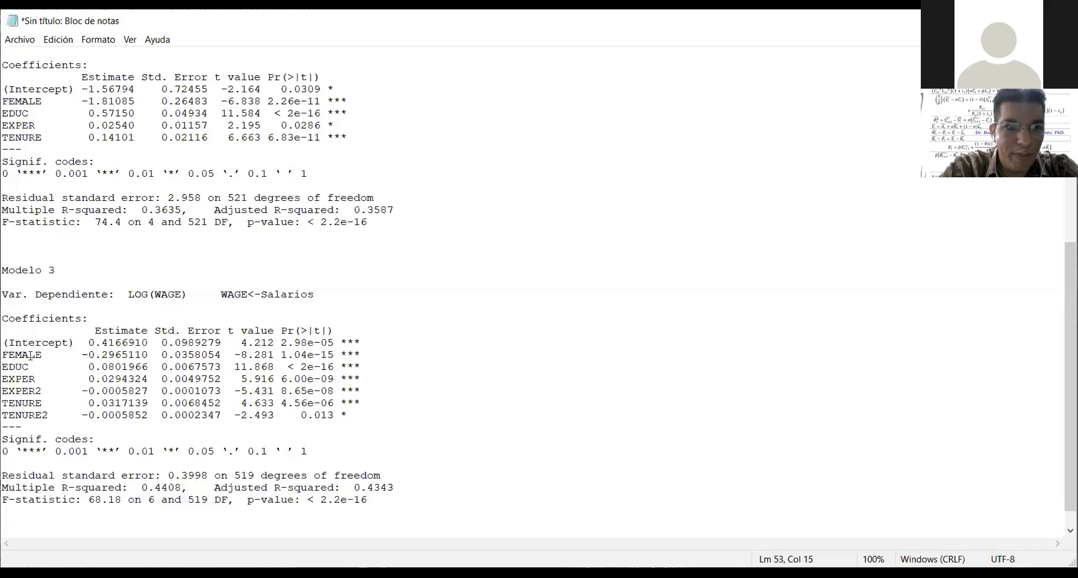
drag(3, 355, 356, 409)
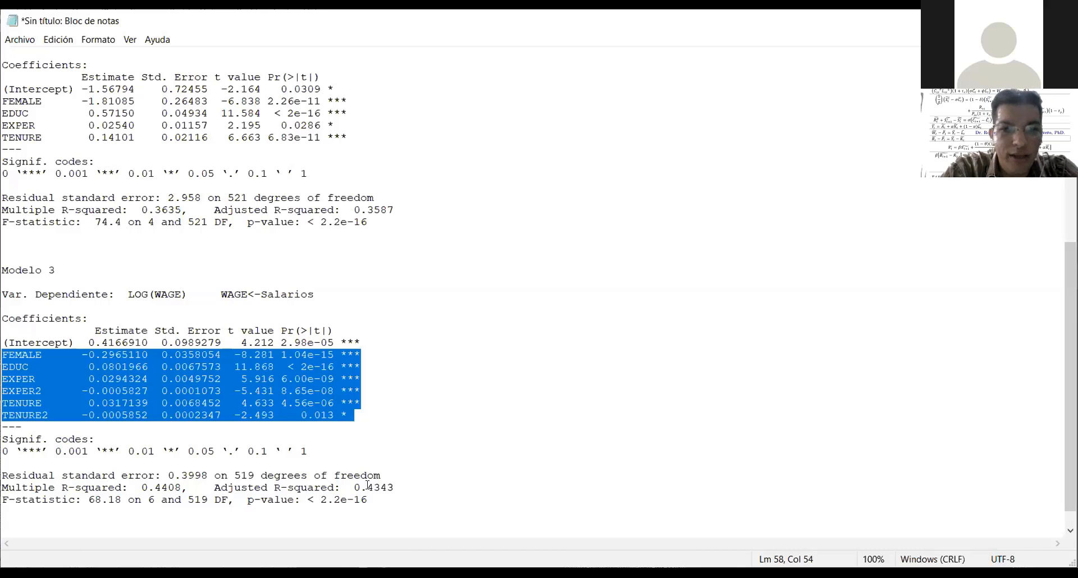
drag(370, 499, 247, 501)
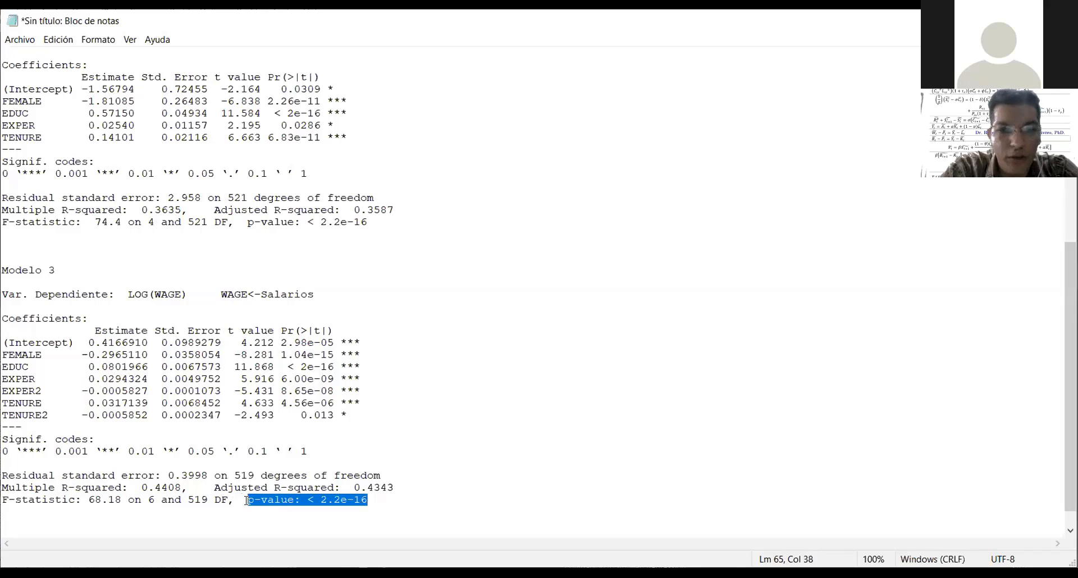
click(247, 500)
drag(247, 501, 368, 499)
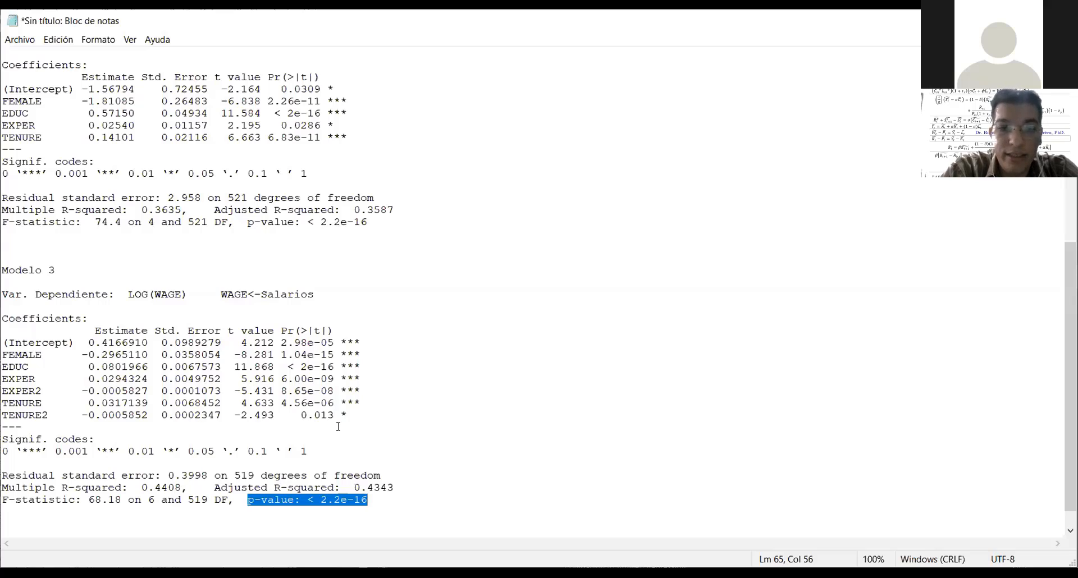
drag(360, 415, 2, 355)
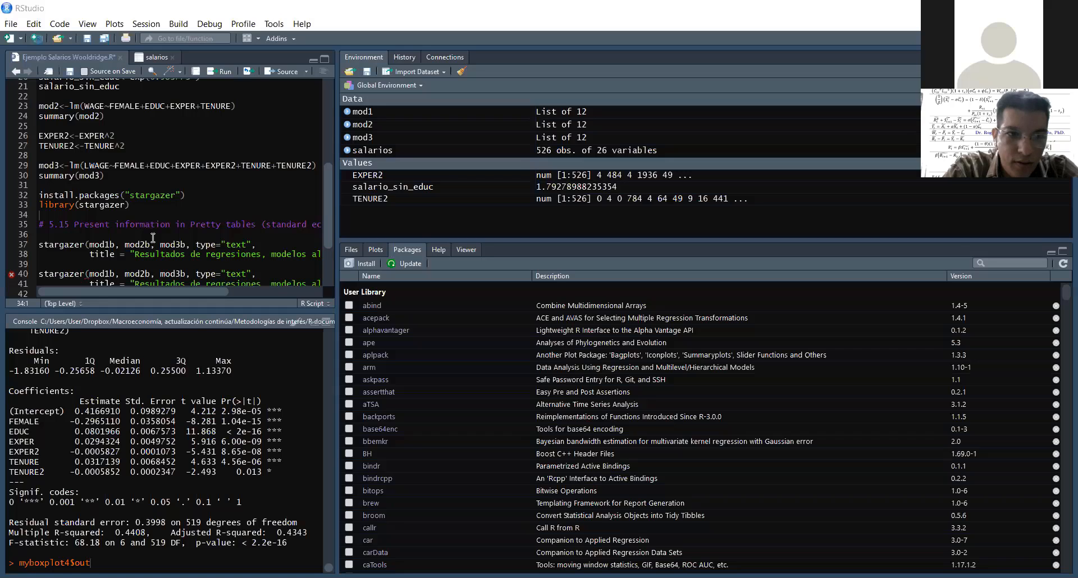
- Switch to RStudio and insert three blank lines below the "Pretty tables" comment, above the first existing stargazer call
click(153, 238)
key(Return)
key(Return)
key(Return)
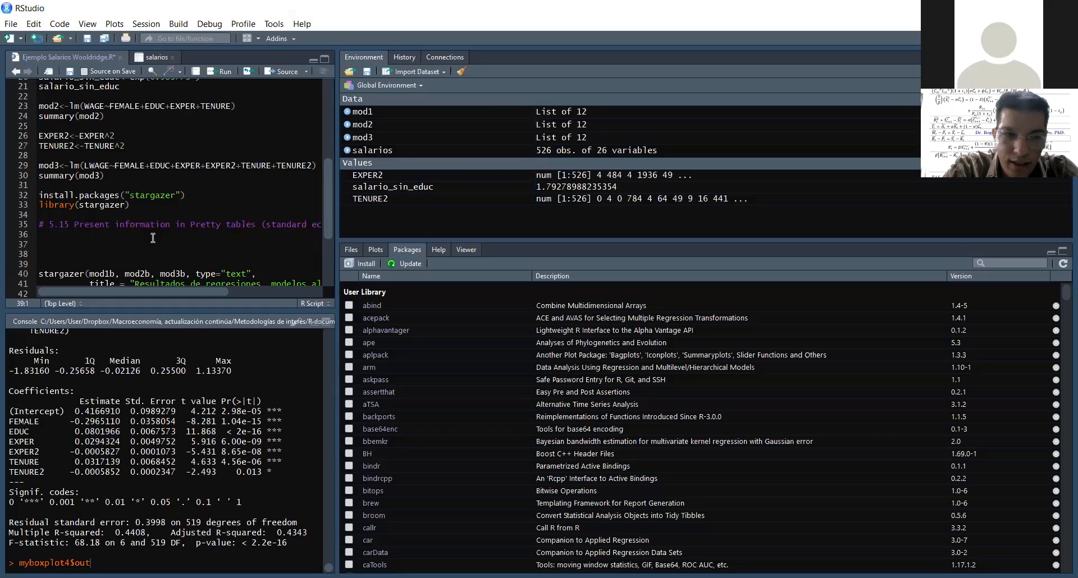
key(Up)
key(Up)
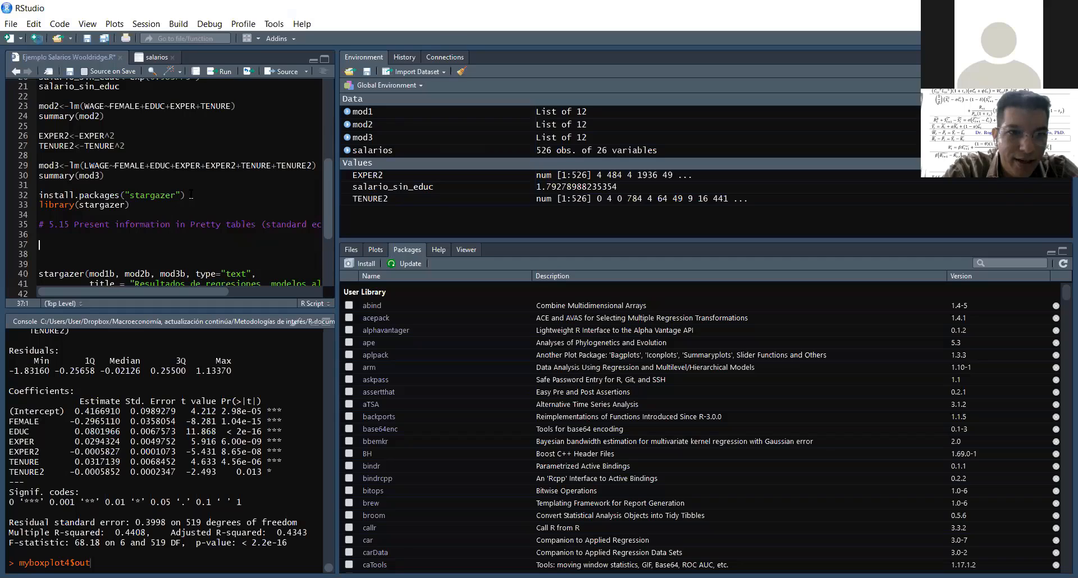
- Run the script lines install.packages("stargazer") and library(stargazer) to install and load the package
click(191, 193)
drag(169, 205, 2, 195)
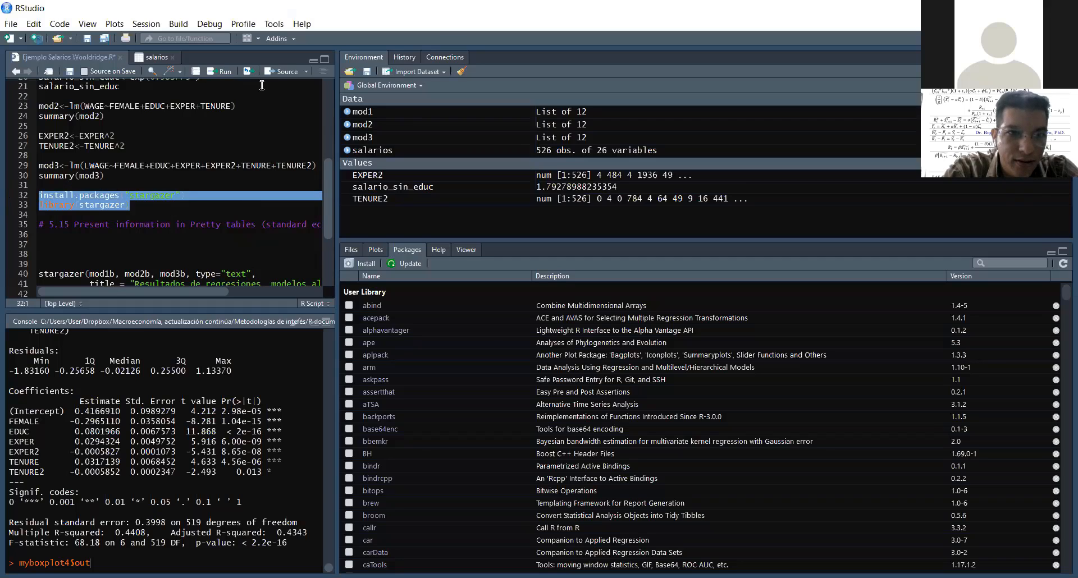
click(229, 78)
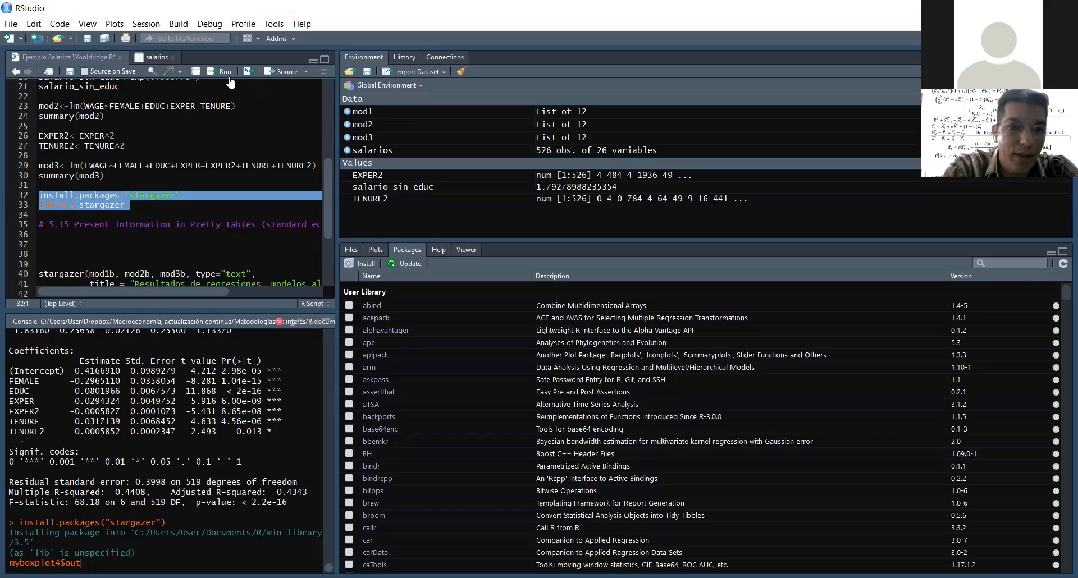
click(256, 234)
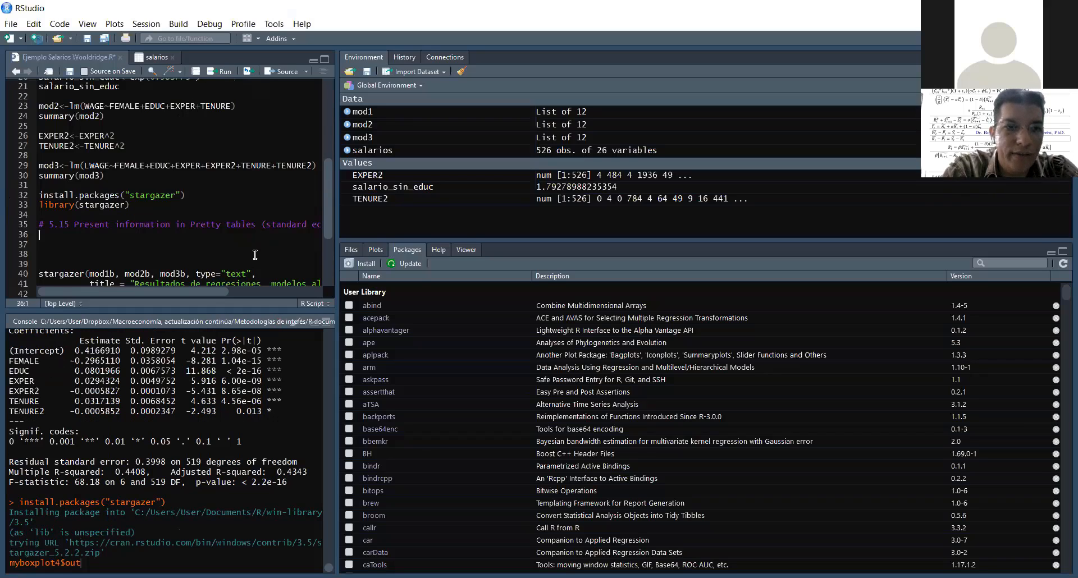
mouse_move(135, 292)
mouse_down()
mouse_move(195, 290)
mouse_move(135, 291)
mouse_up()
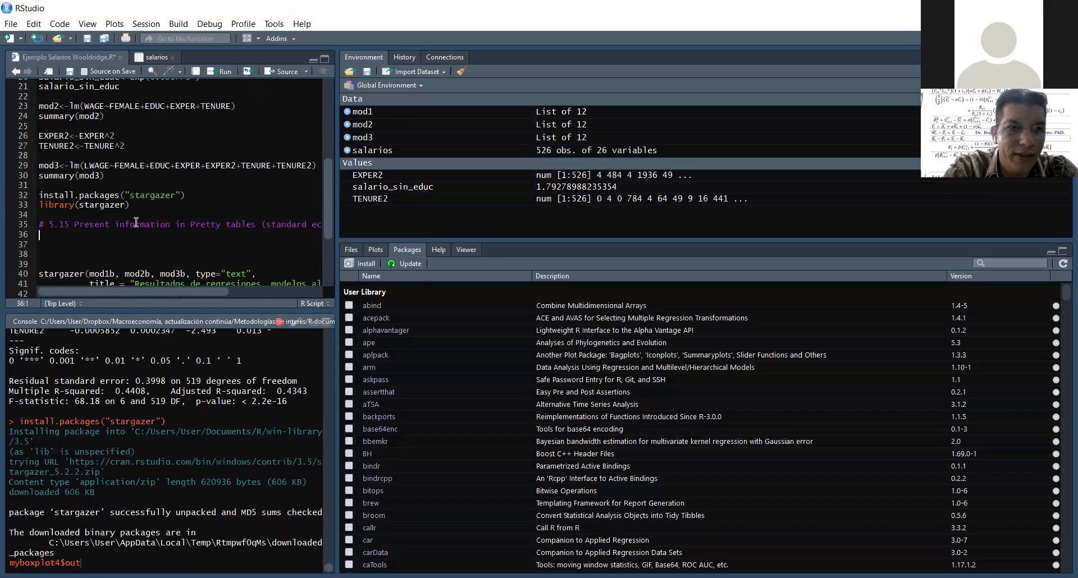
- Begin a stargazer call on line 37 beneath the "Pretty tables" comment and run library(stargazer) again
key(Return)
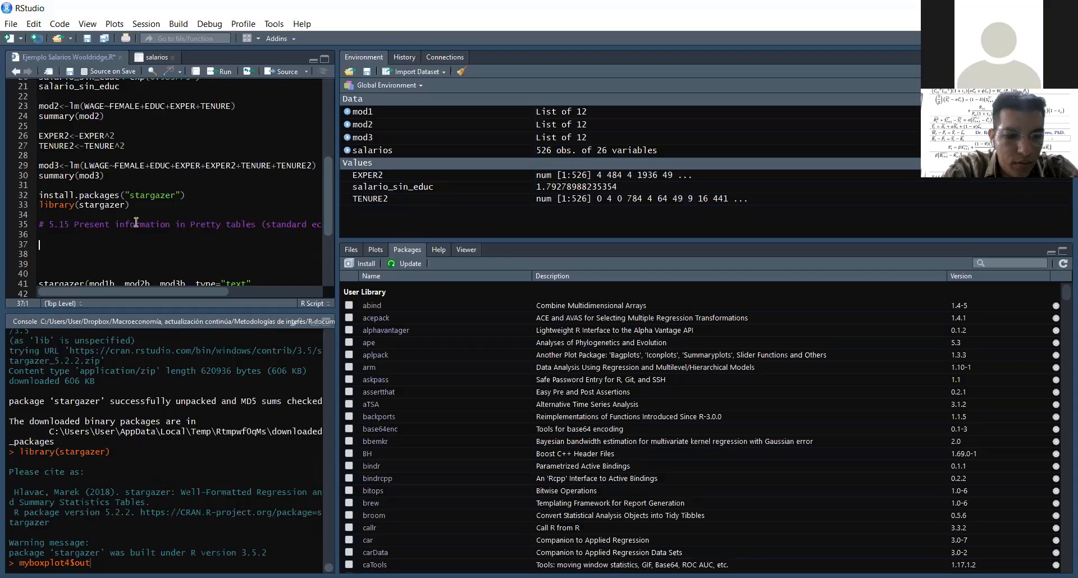
text(starga)
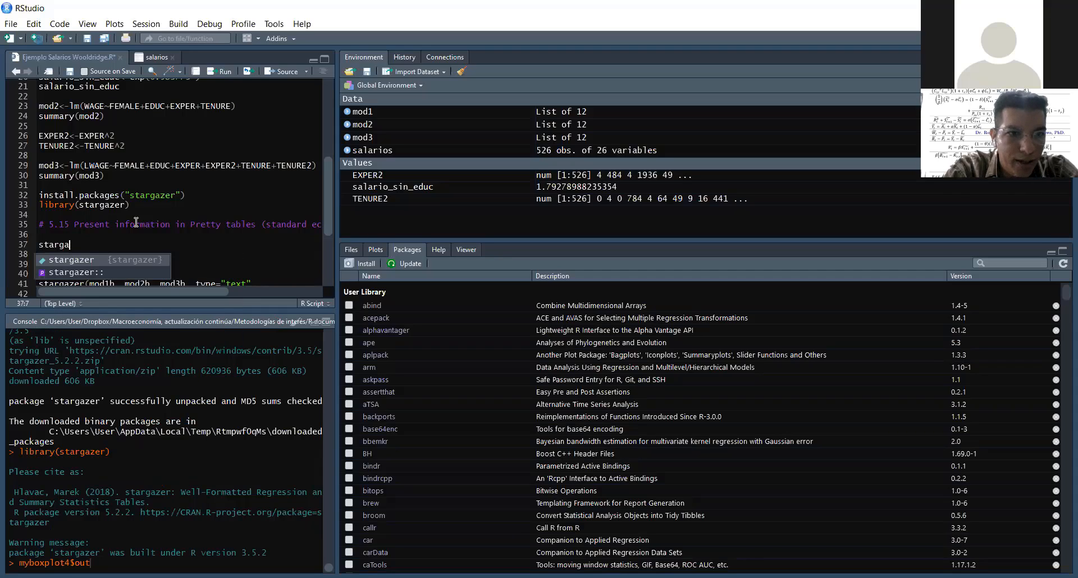
text(r)
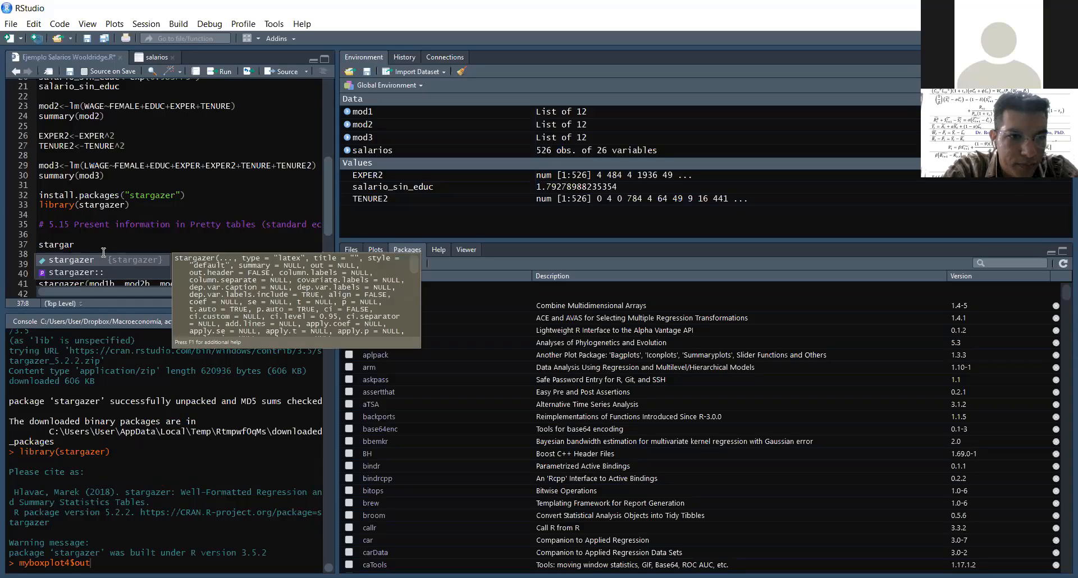
click(133, 206)
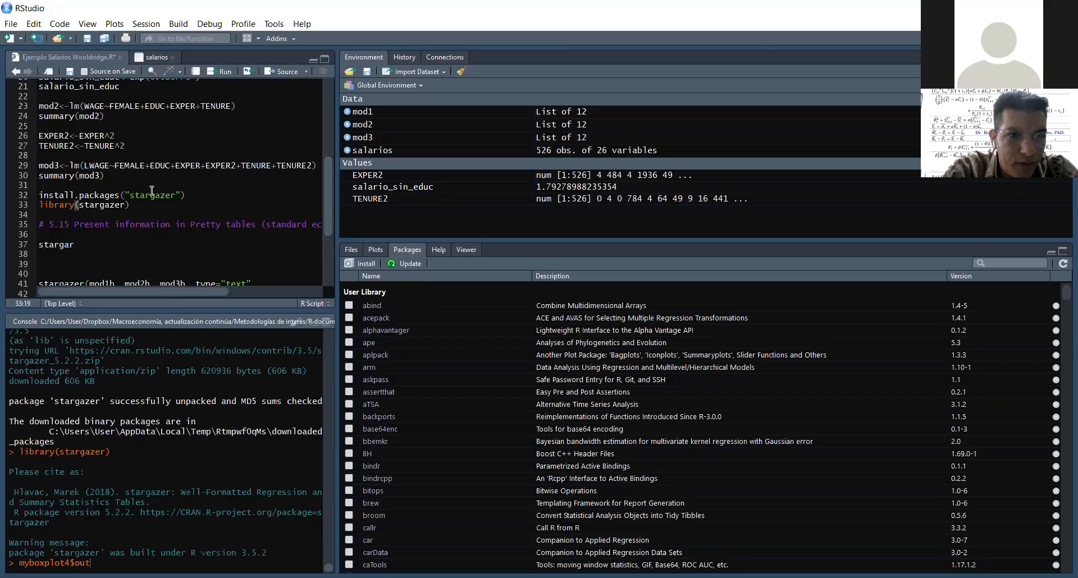
click(224, 72)
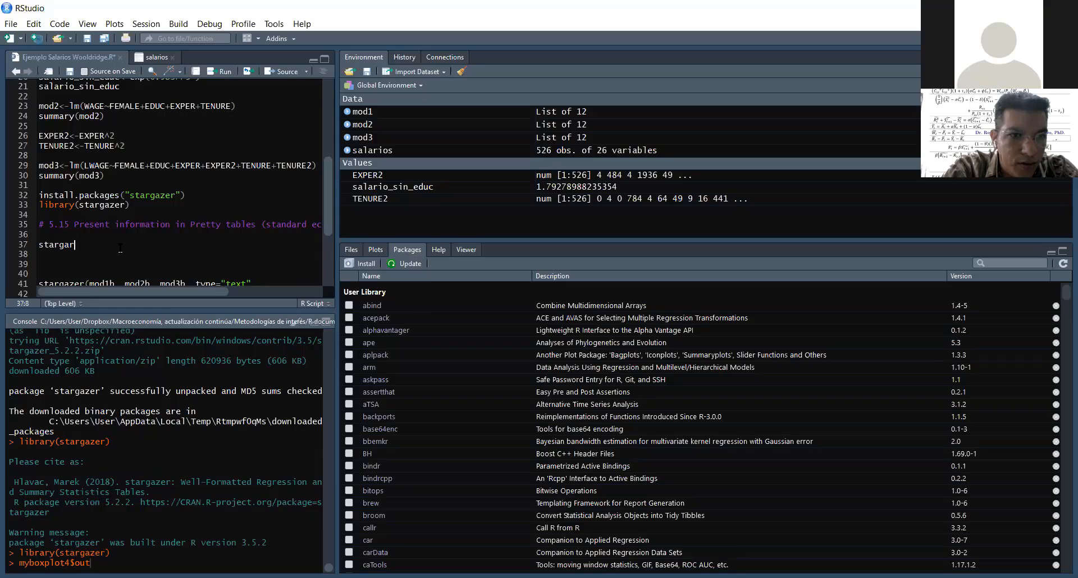
- Complete the call on line 37 with mod1 as the model and type="text" as the output format
key(BackSpace)
key(BackSpace)
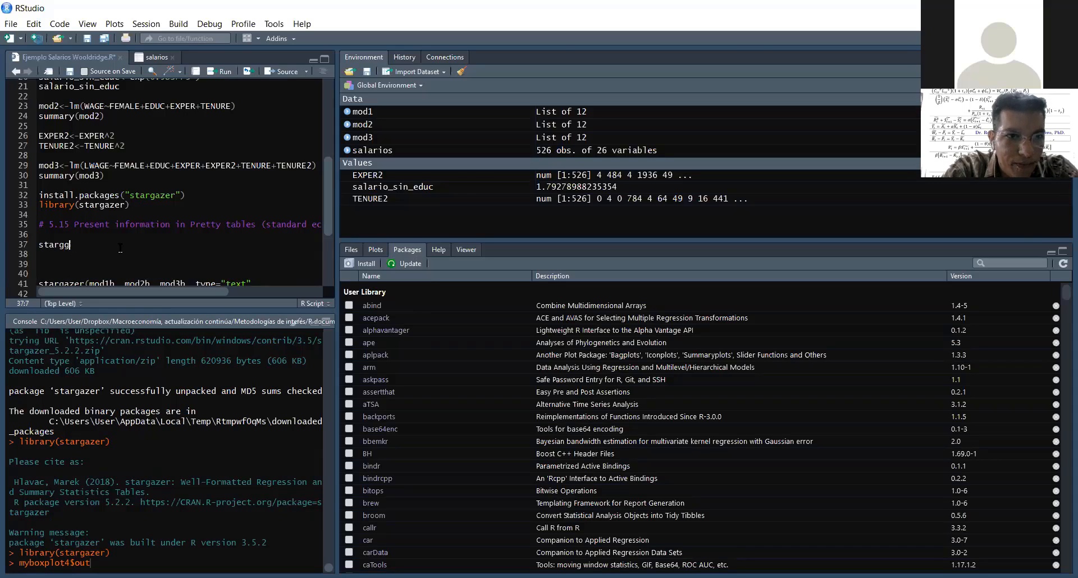
text(za)
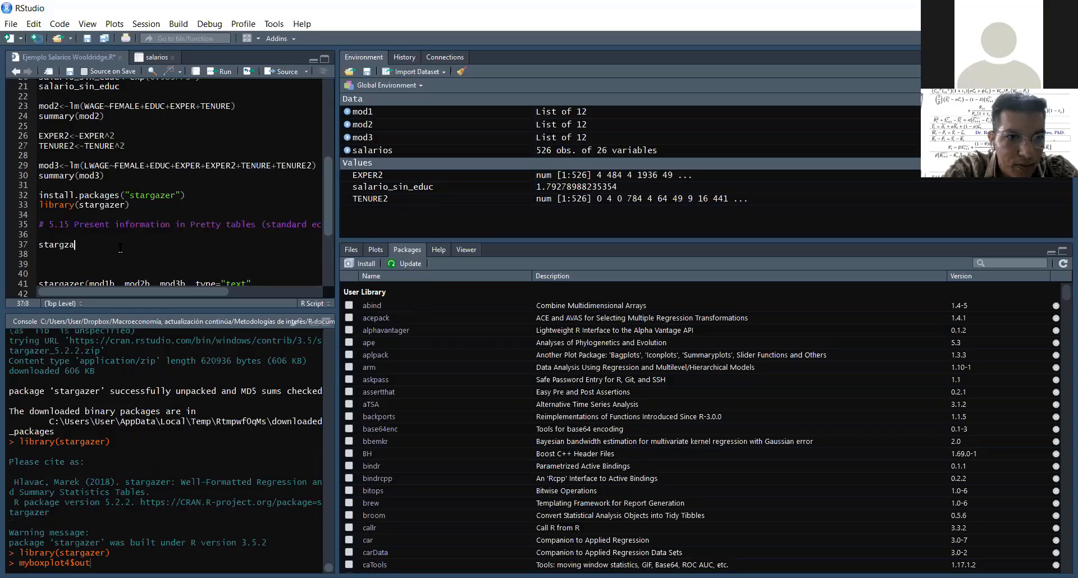
text(er()
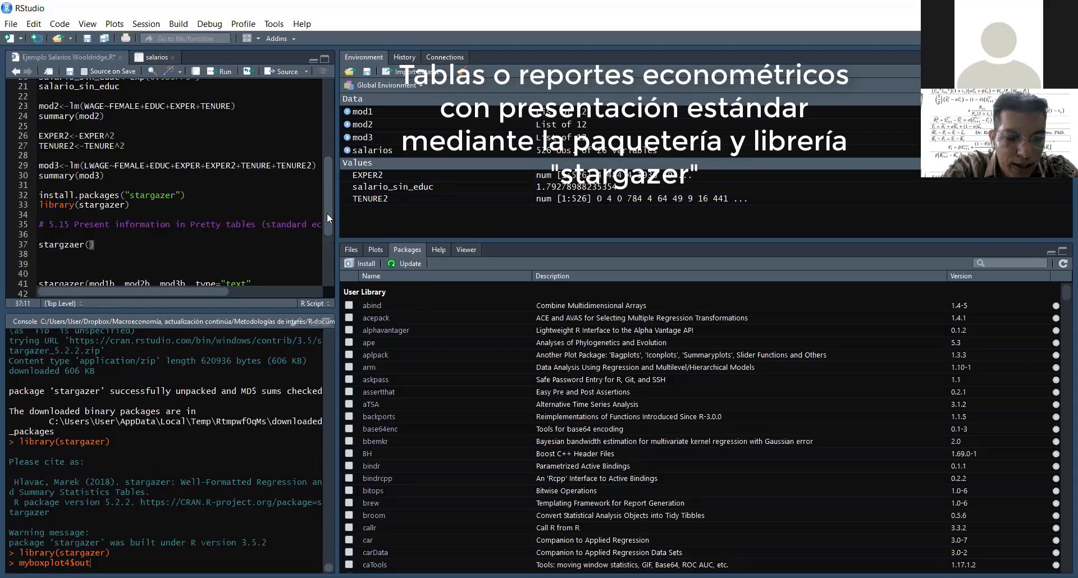
text(mo)
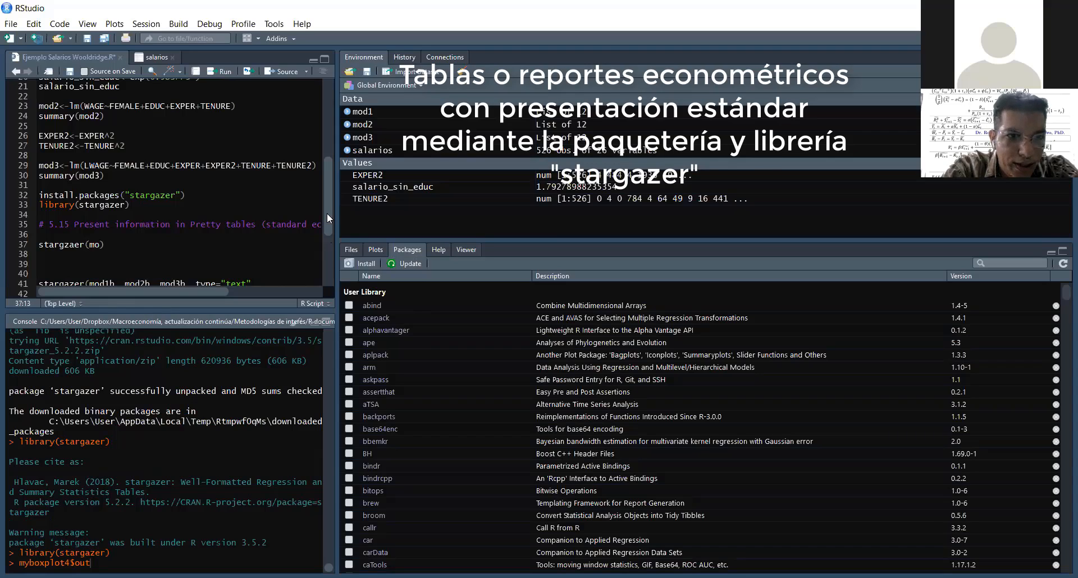
text(d1)
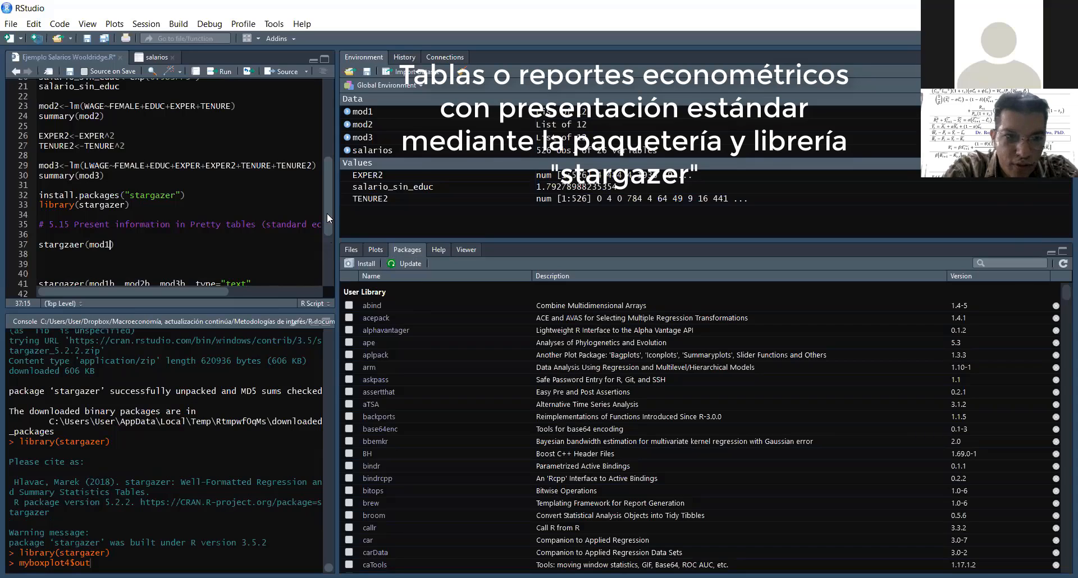
text(, type)
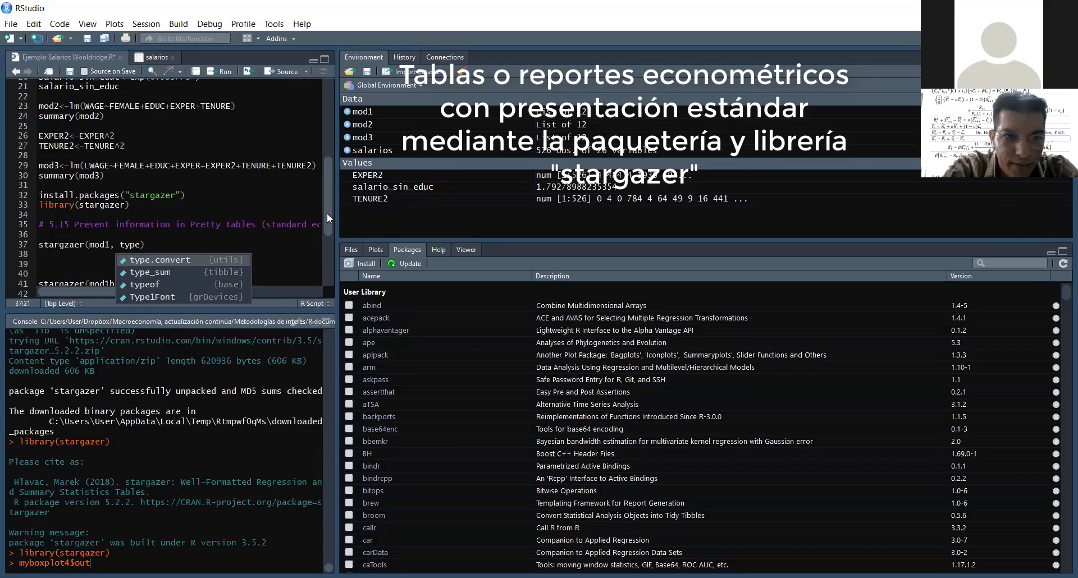
text(=)
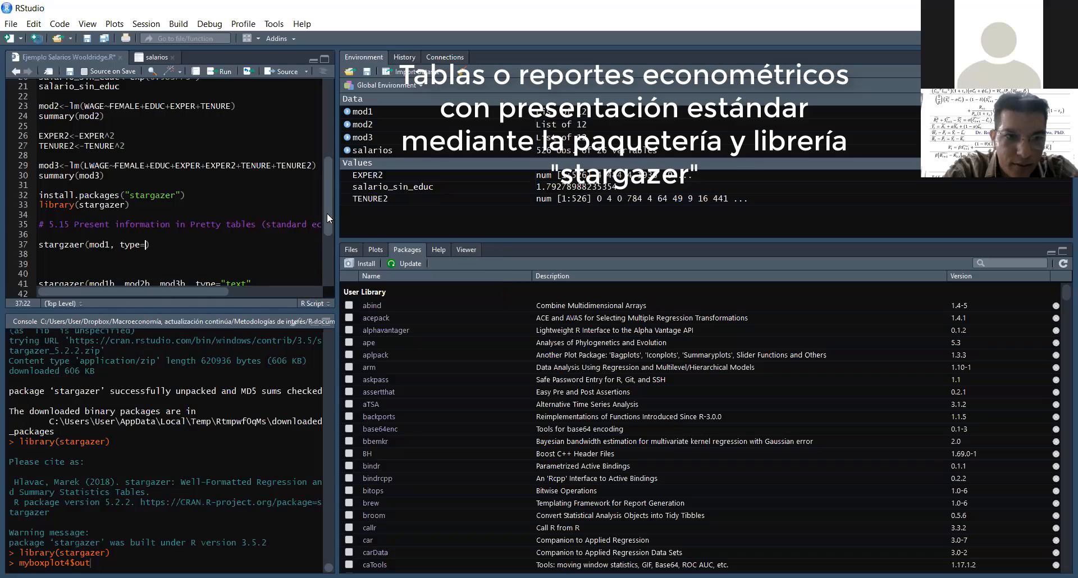
text(")
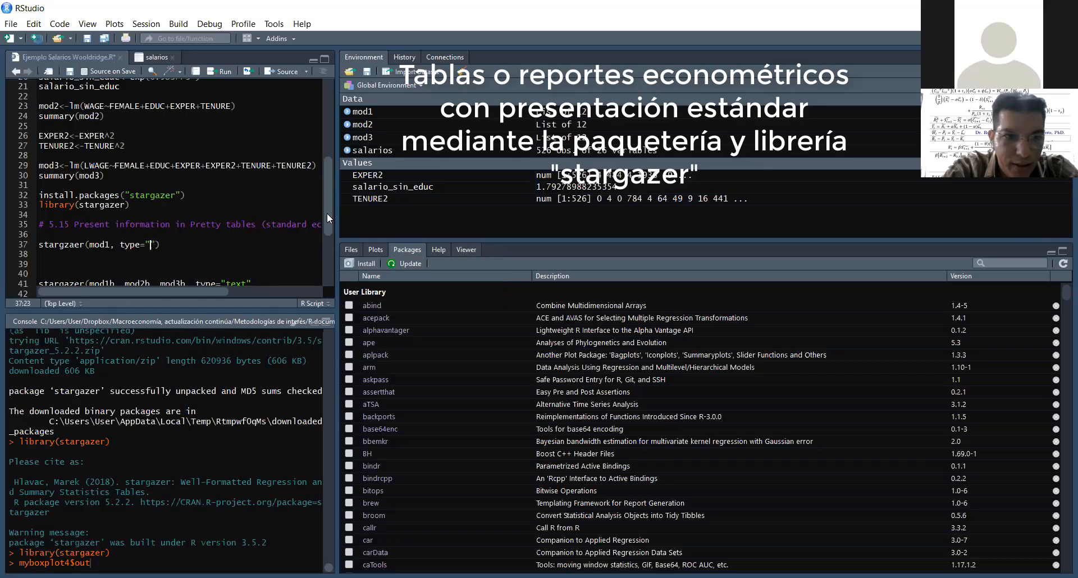
text(text)
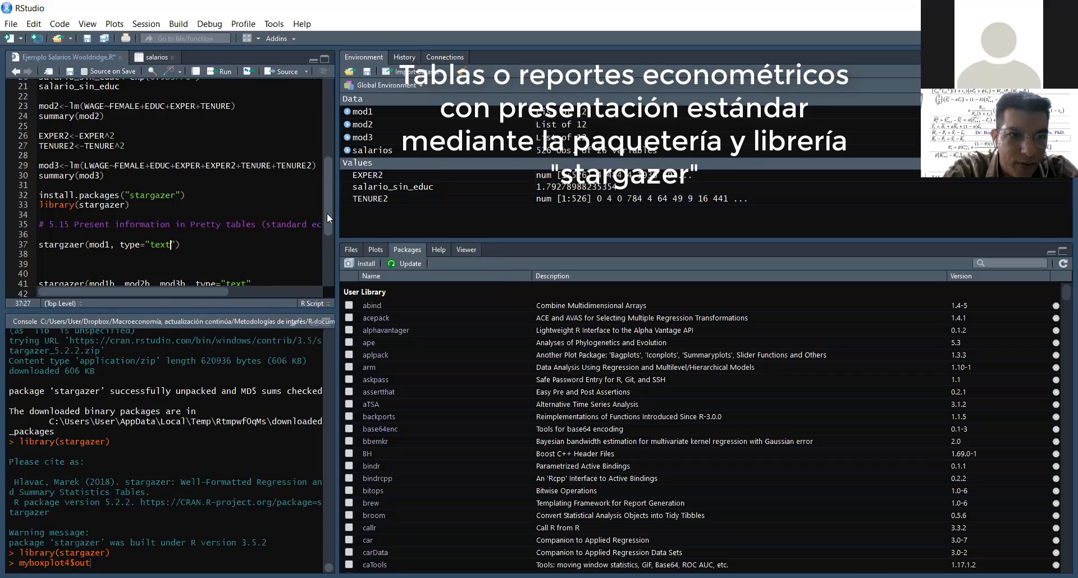
- Correct the misspelled function name on line 37 to stargazer
click(84, 245)
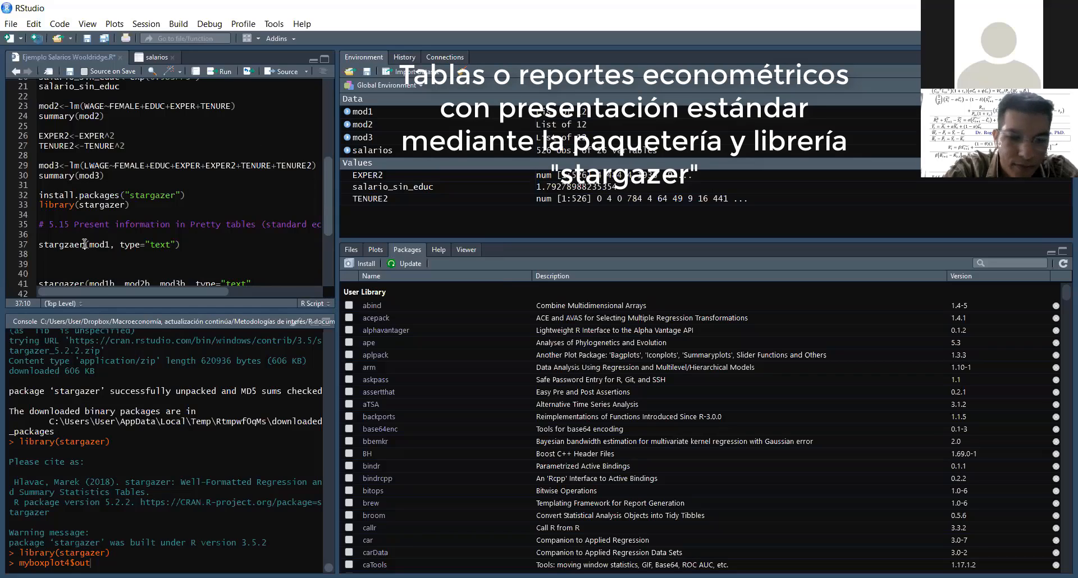
key(BackSpace)
key(BackSpace)
key(BackSpace)
key(BackSpace)
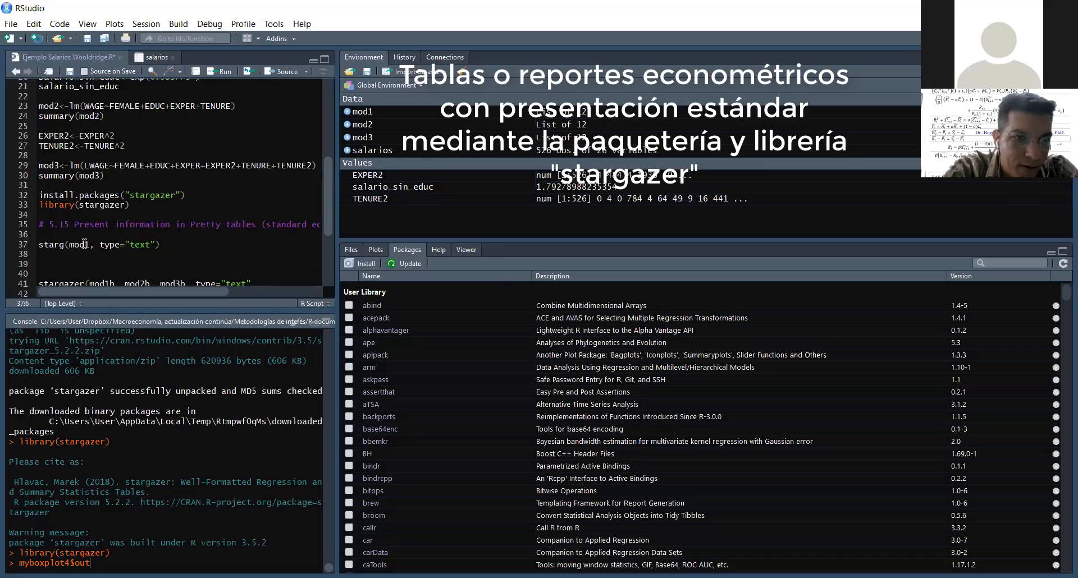
text(azer)
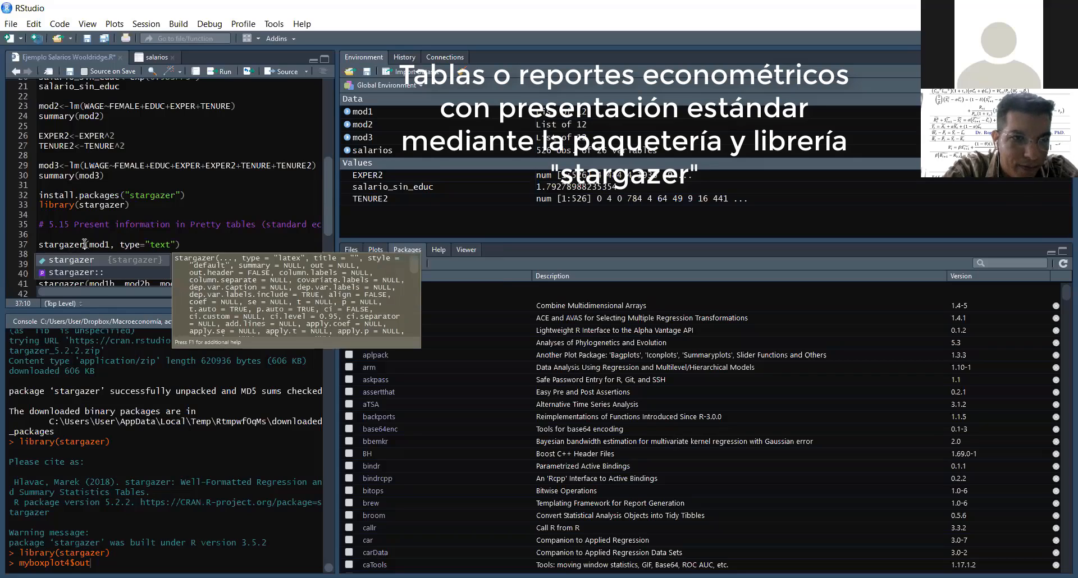
- Run stargazer(mod1, type="text") and select the complete regression table printed in the console
click(183, 245)
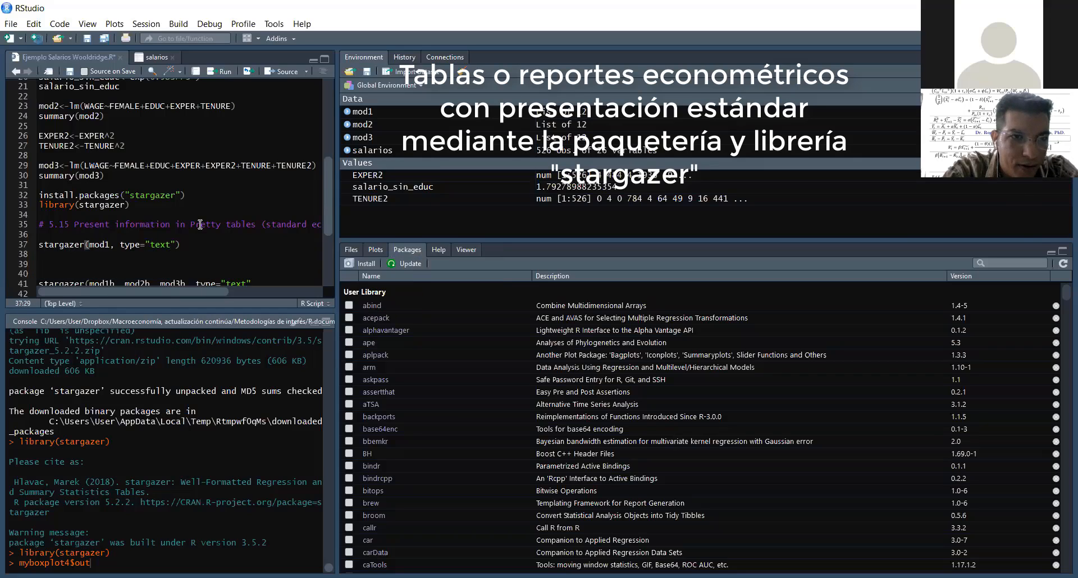
click(224, 73)
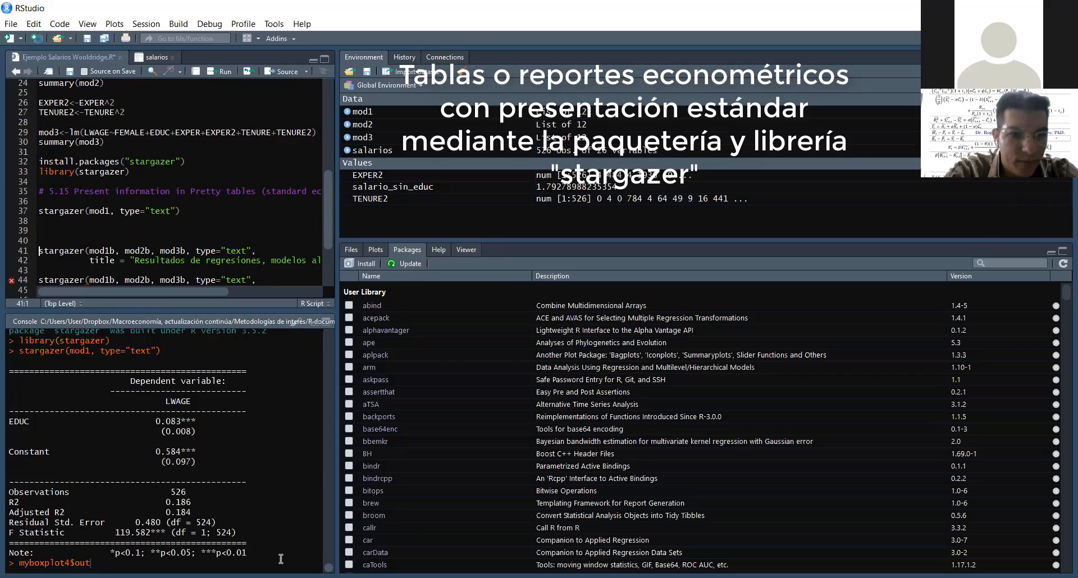
drag(246, 553, 11, 373)
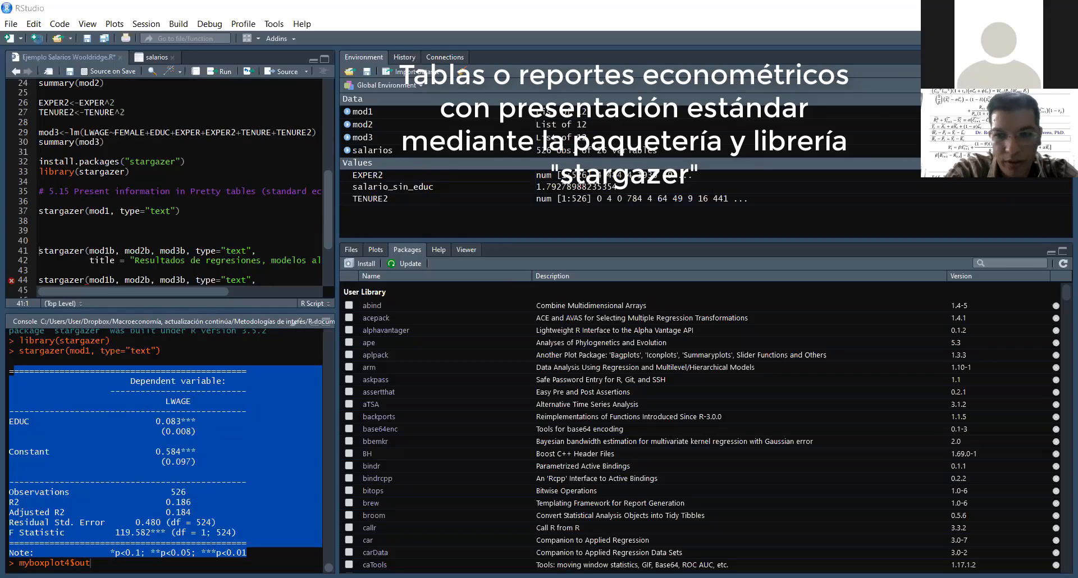
key(alt+Tab)
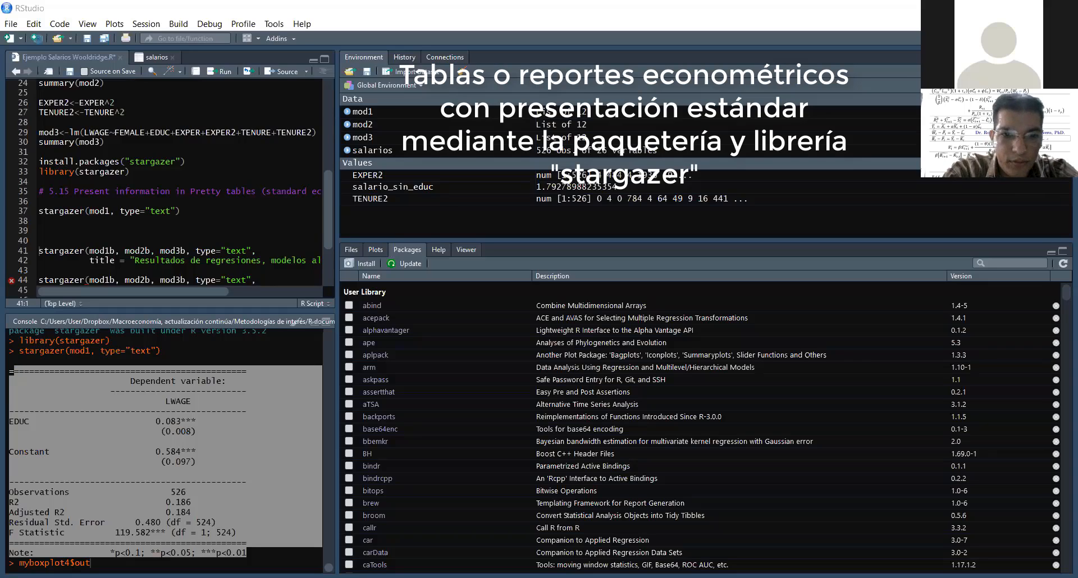
click(244, 322)
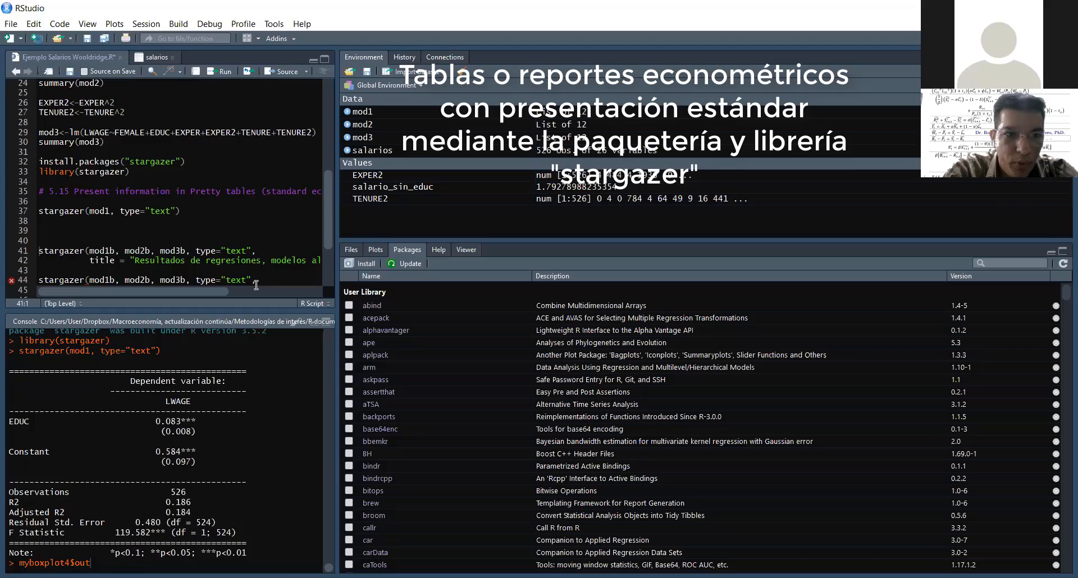
- Add blank lines below the stargazer call for mod1 and duplicate that call onto line 38
click(206, 209)
key(Return)
key(Return)
key(Return)
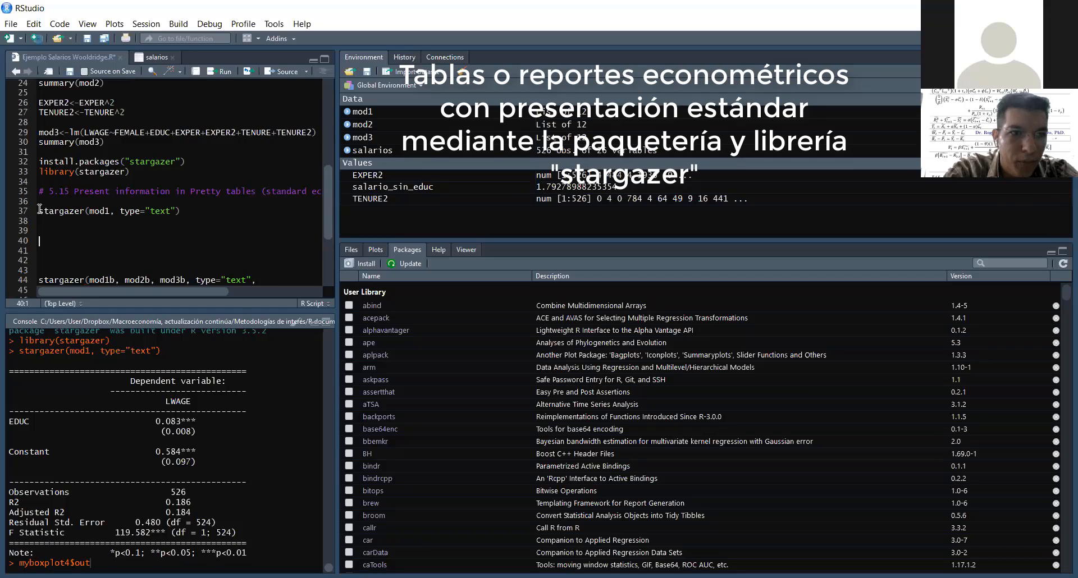
drag(39, 210, 183, 208)
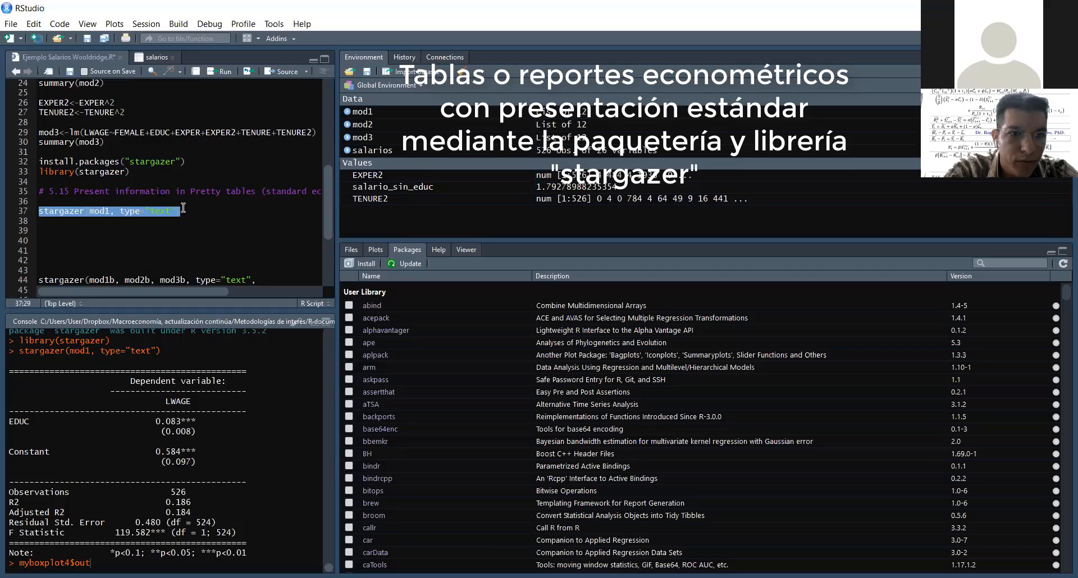
key(ctrl+c)
click(179, 221)
key(ctrl+v)
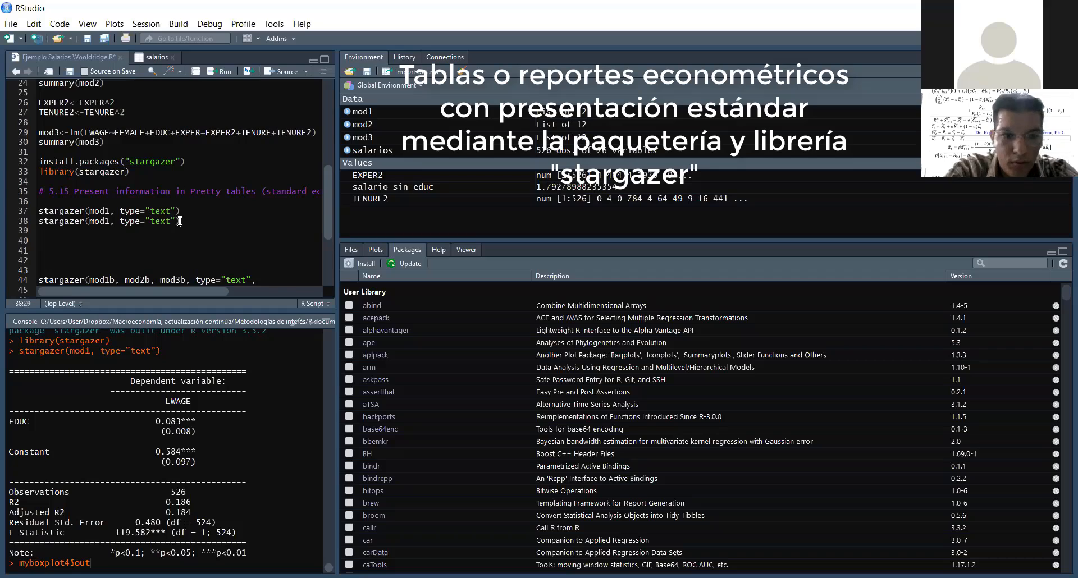
- Change the model in the line 38 stargazer call to mod2 and run that line
click(108, 221)
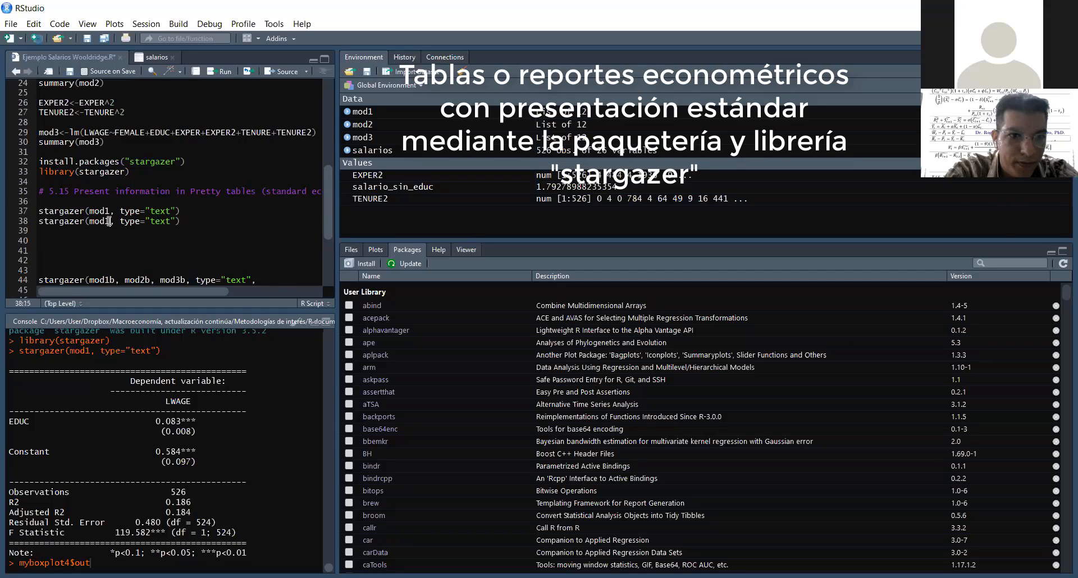
key(BackSpace)
text(2)
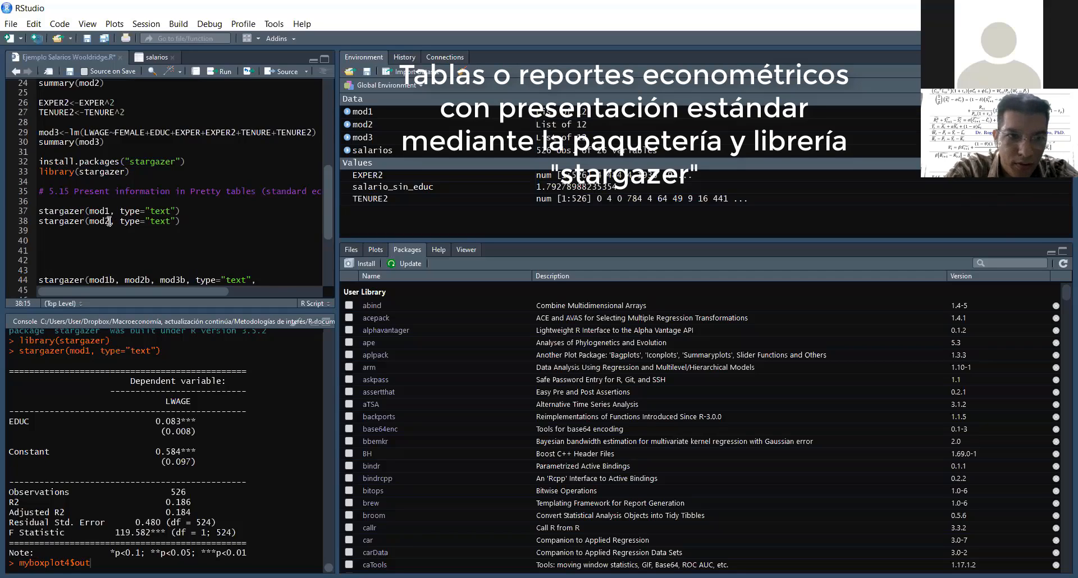
key(Right)
key(Right)
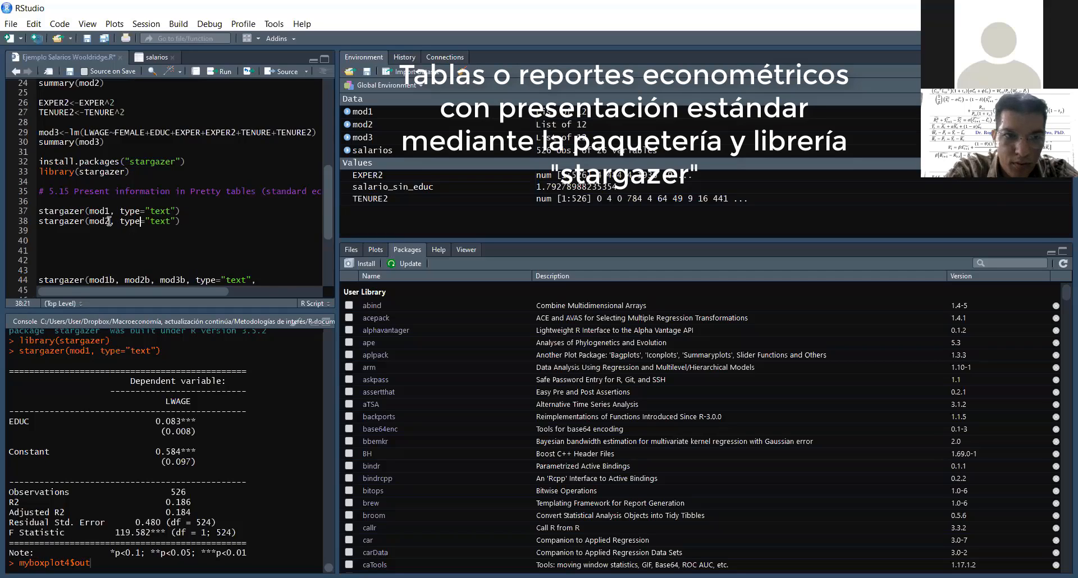
key(Right)
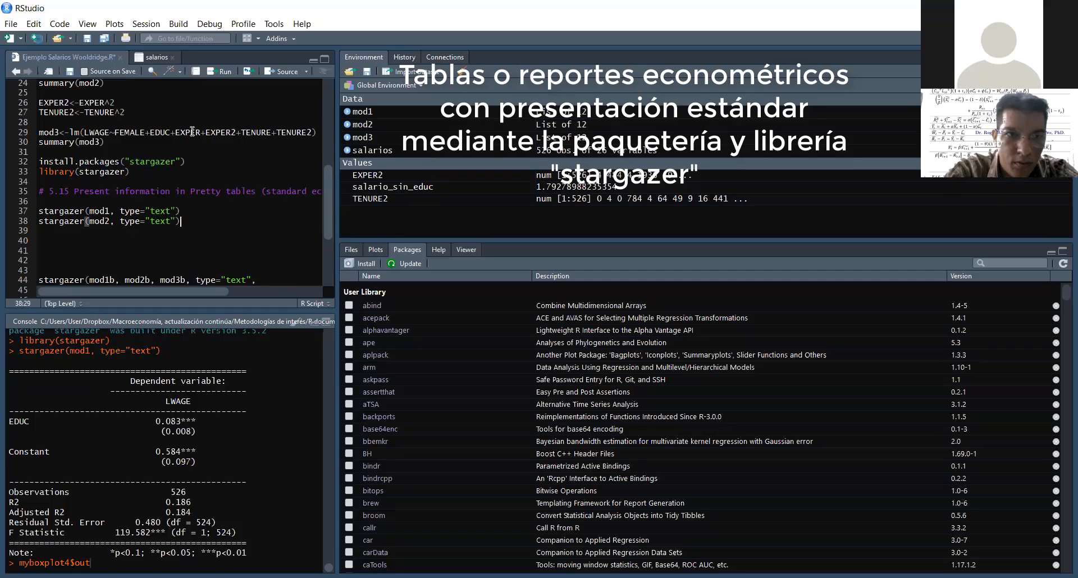
click(225, 73)
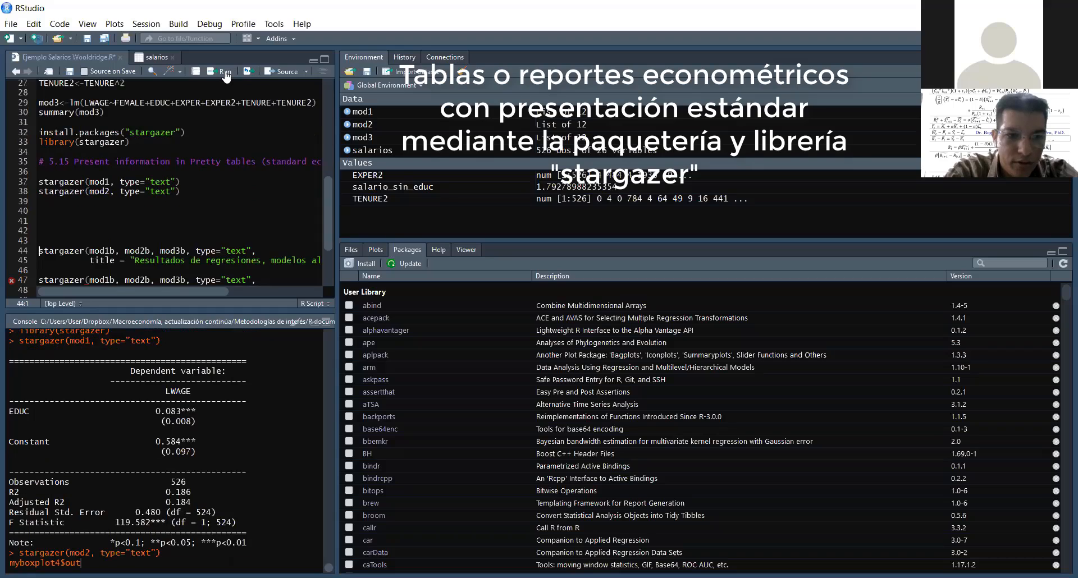
- Add another copy of the stargazer call on line 39 with mod3 as its model
click(197, 193)
key(Return)
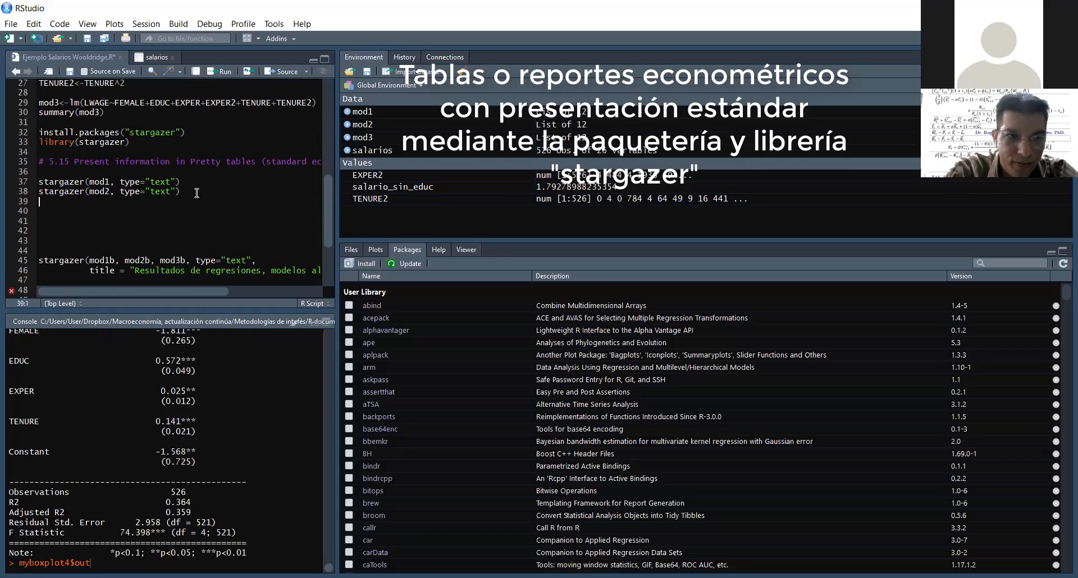
key(ctrl+v)
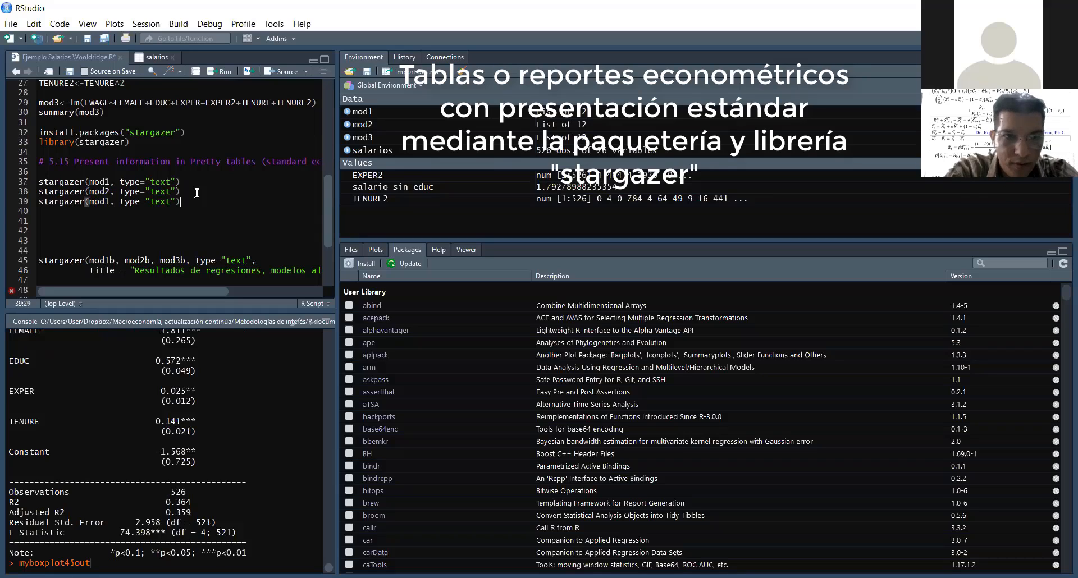
click(110, 201)
key(BackSpace)
text(3)
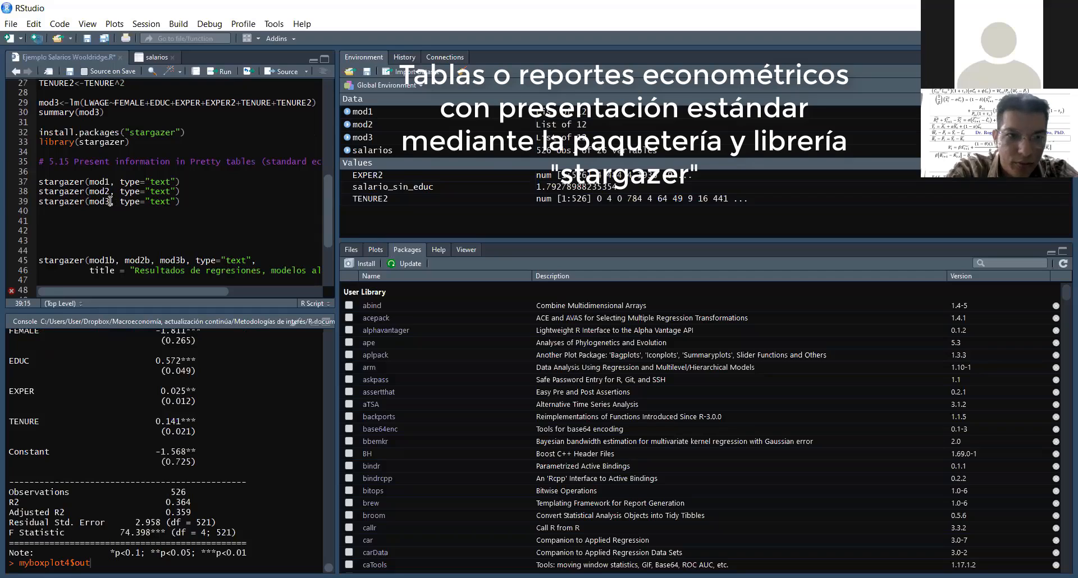
- Remove two of the blank lines beneath the mod3 stargazer call
key(Down)
key(Down)
key(Down)
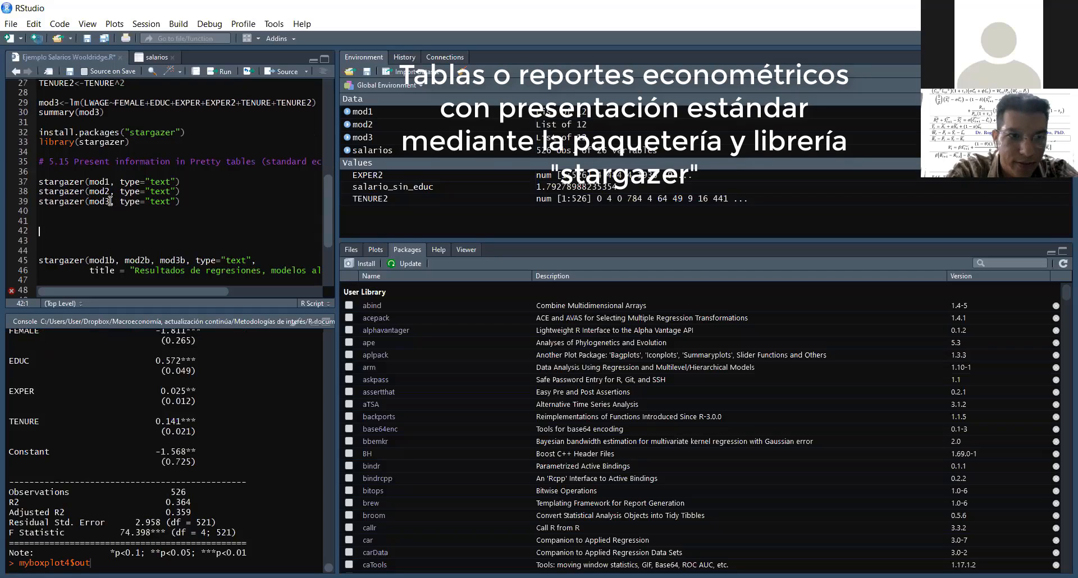
key(BackSpace)
key(BackSpace)
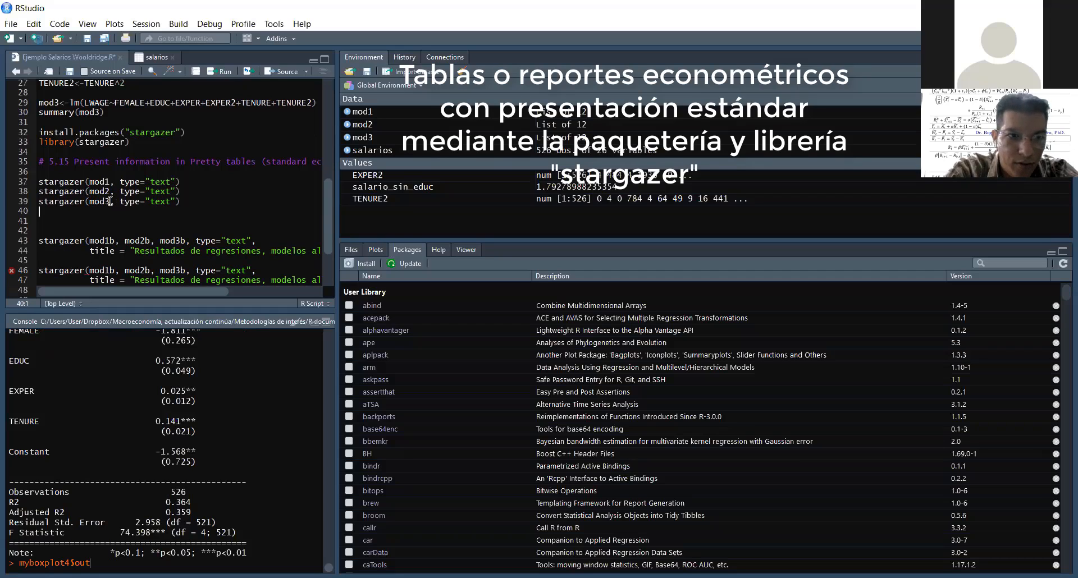
- Delete the last two multi-model stargazer blocks from line 46 onward and two surplus blank lines above the remaining block
key(Down)
key(Down)
key(shift+Down)
key(shift+Down)
key(shift+Down)
key(shift+Down)
key(shift+Down)
key(shift+Down)
key(shift+Down)
key(shift+Down)
key(shift+Down)
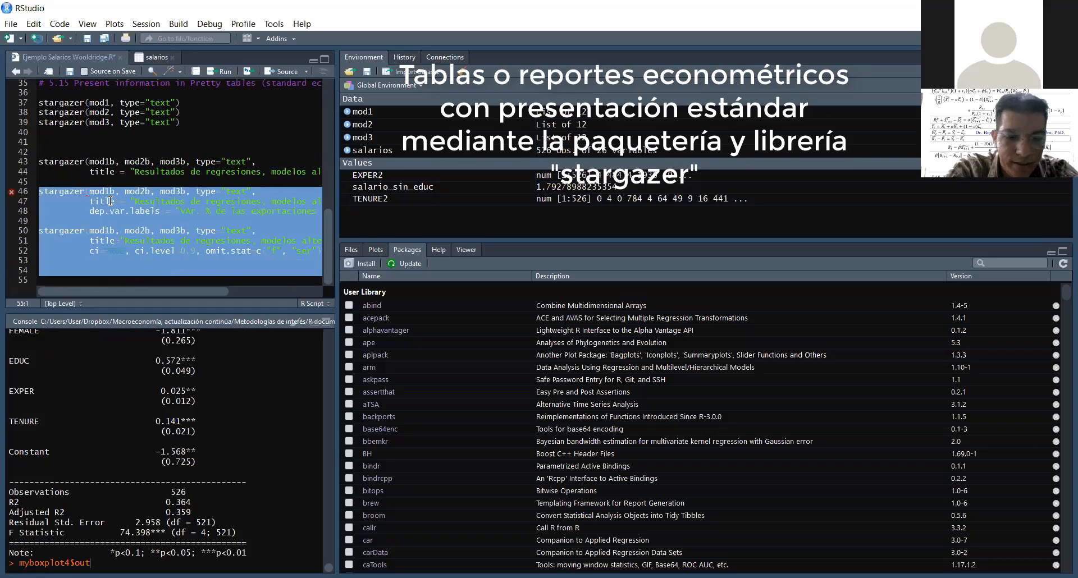
key(BackSpace)
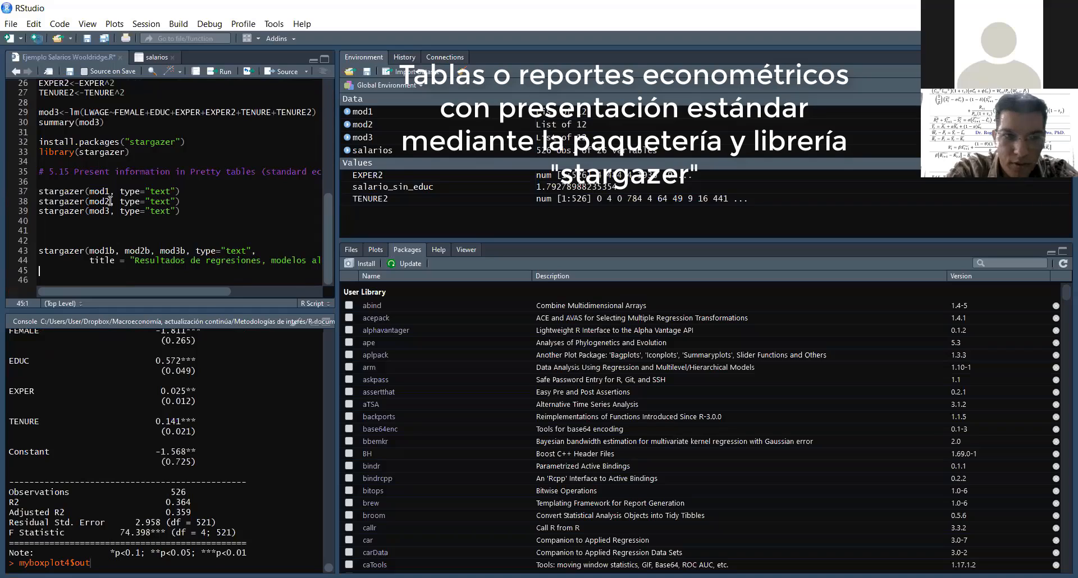
key(BackSpace)
key(BackSpace)
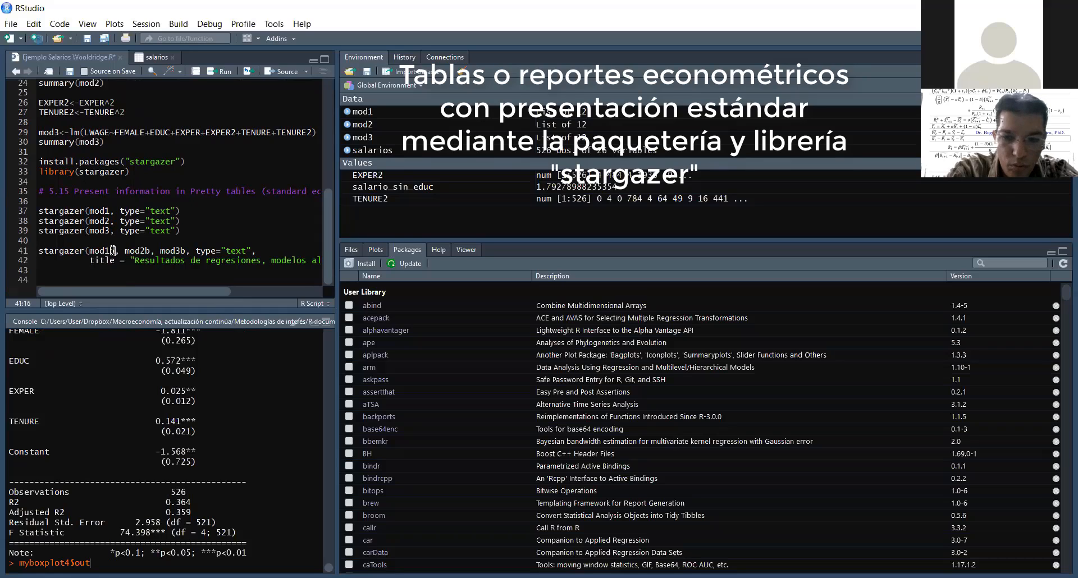
- Change the models in the titled stargazer call on line 41 to mod1, mod2 and mod3, and run it
key(BackSpace)
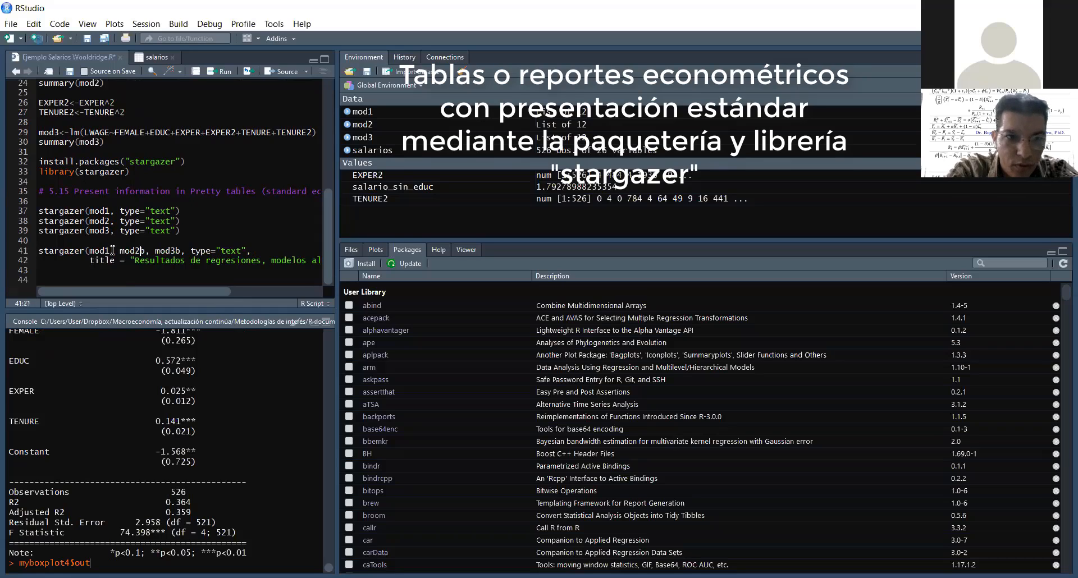
key(BackSpace)
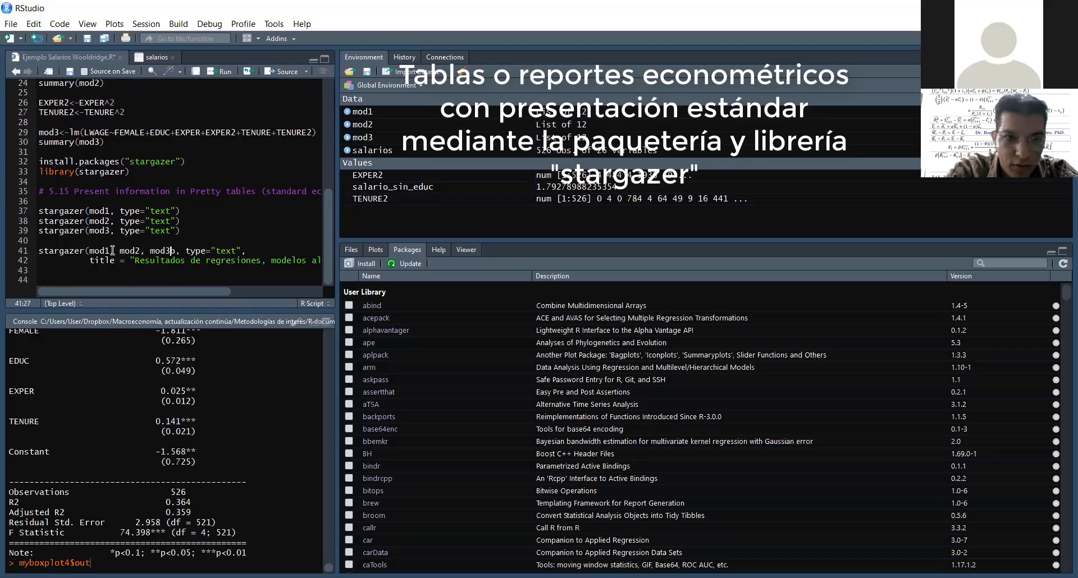
key(BackSpace)
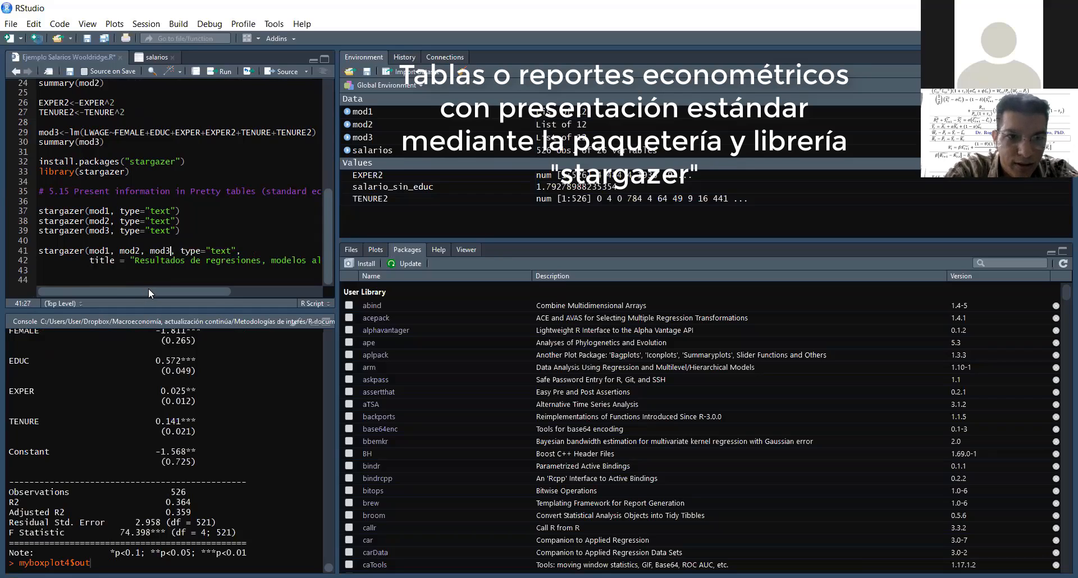
scroll(165, 289, right, 3)
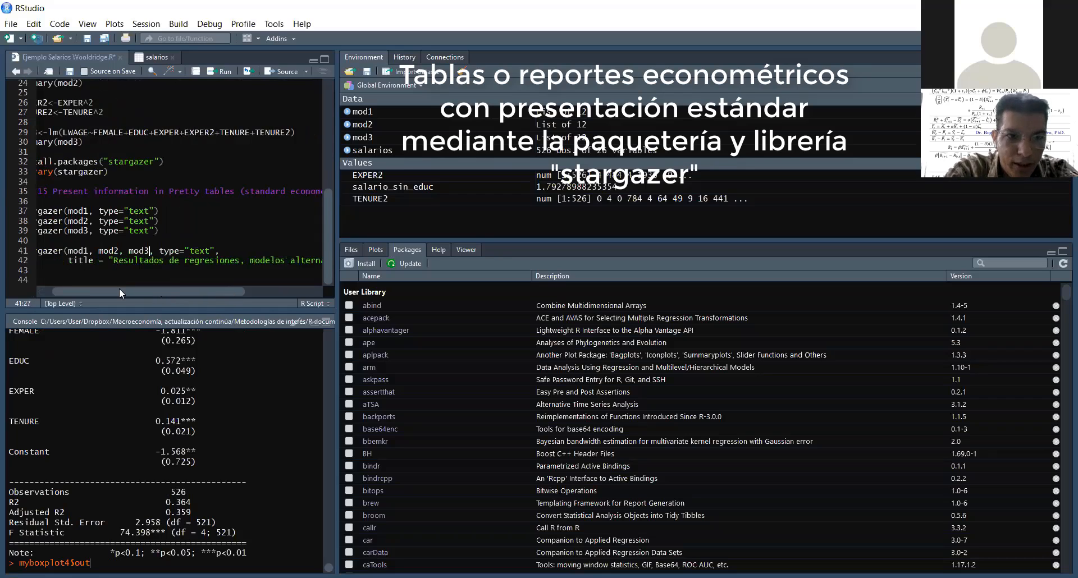
scroll(119, 292, left, 3)
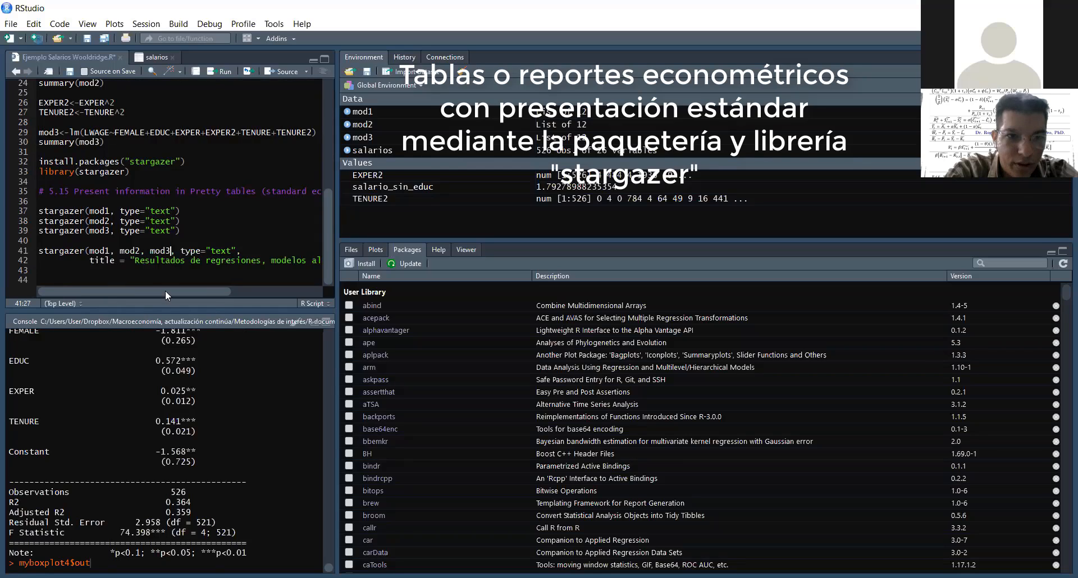
mouse_move(183, 291)
mouse_down()
mouse_move(229, 291)
mouse_move(175, 291)
mouse_up()
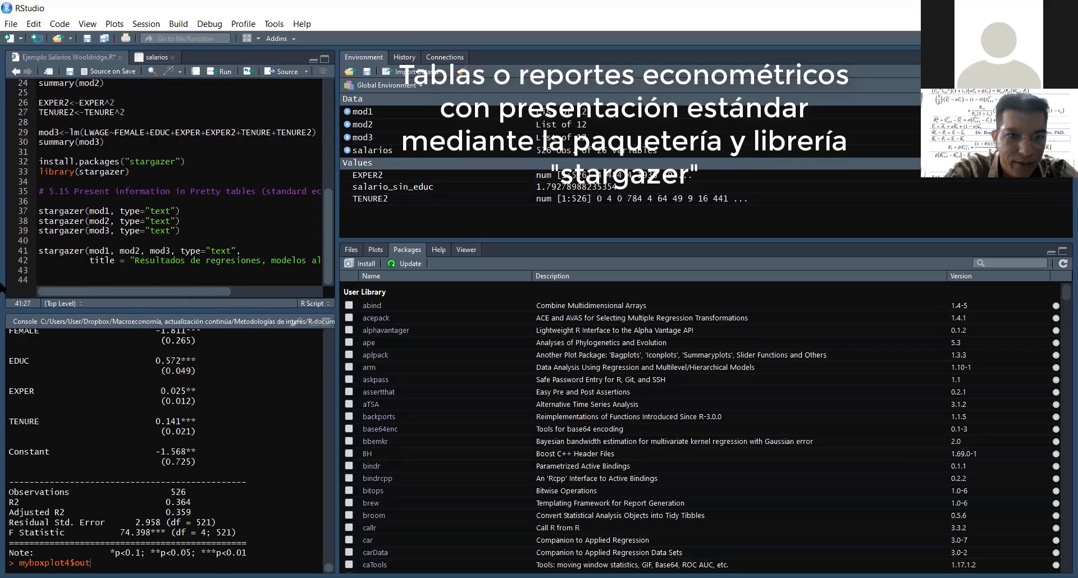
click(227, 74)
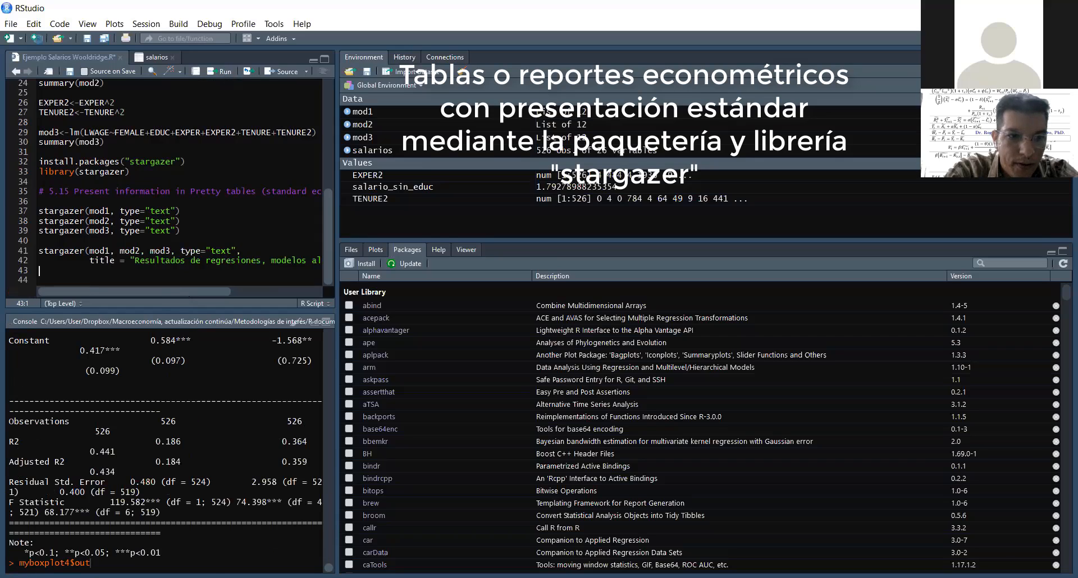
- Review the combined three-model regression table in the console, from its column headings and coefficients down to the fit statistics and notes
scroll(332, 561, up, 10)
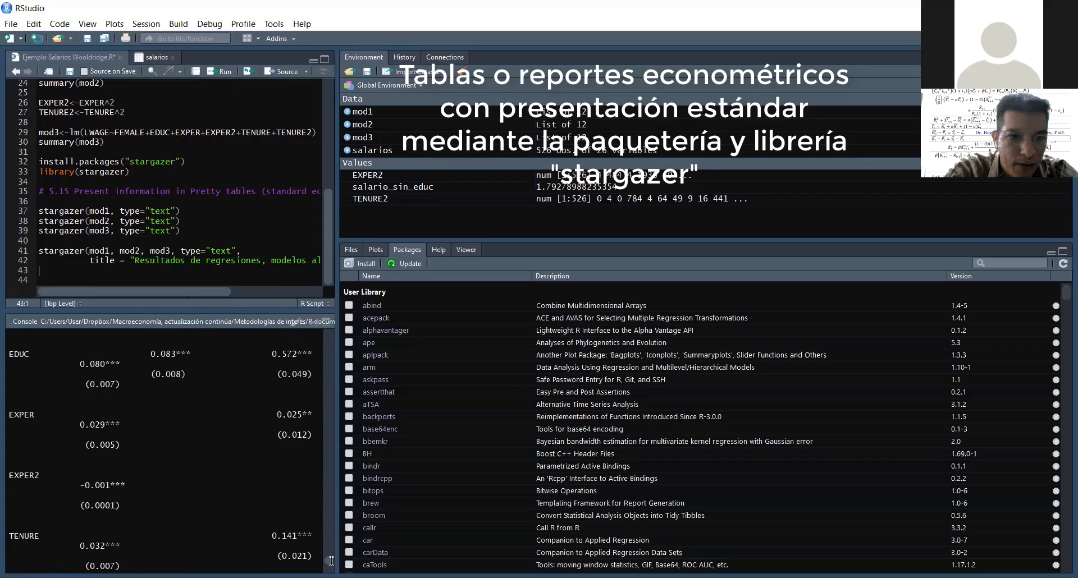
scroll(331, 561, up, 2)
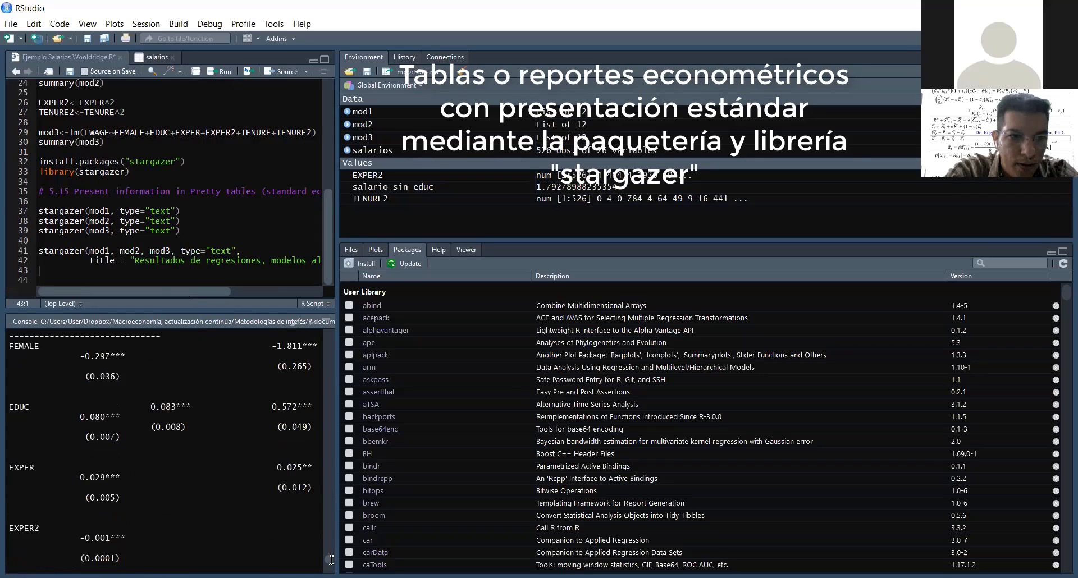
scroll(331, 560, up, 2)
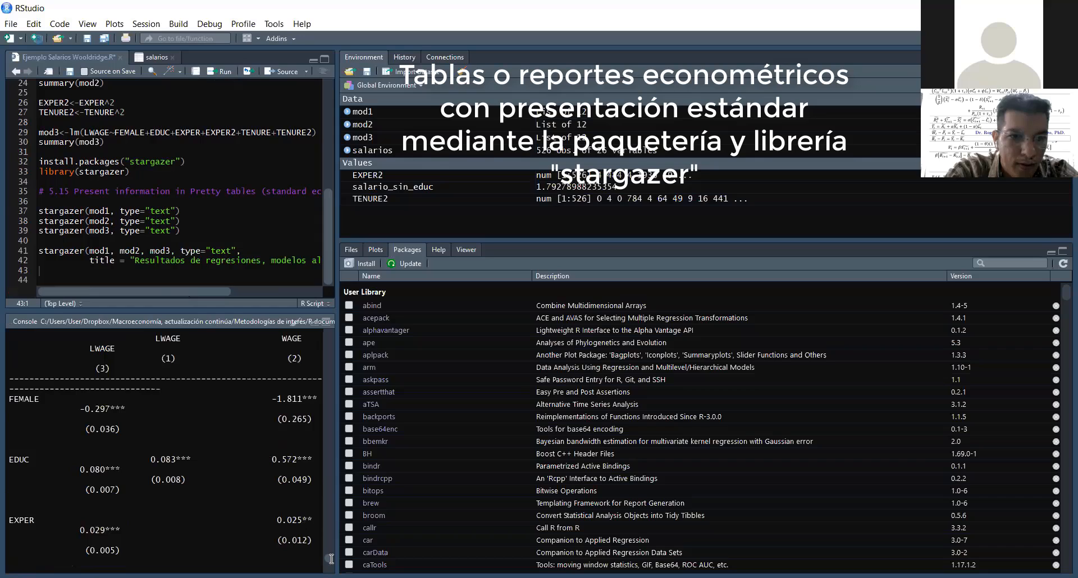
scroll(331, 559, down, 14)
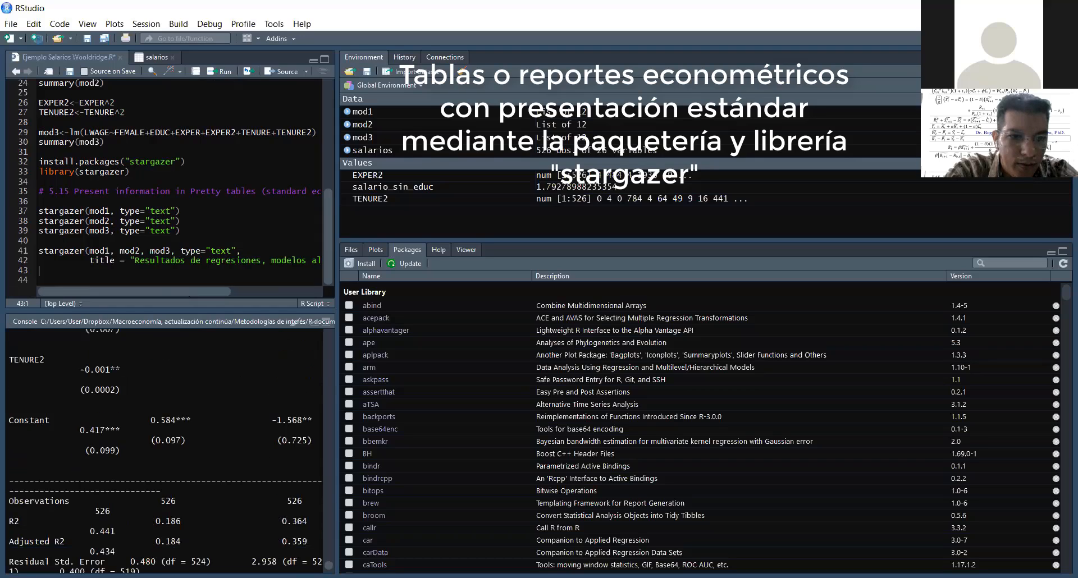
scroll(166, 450, down, 1)
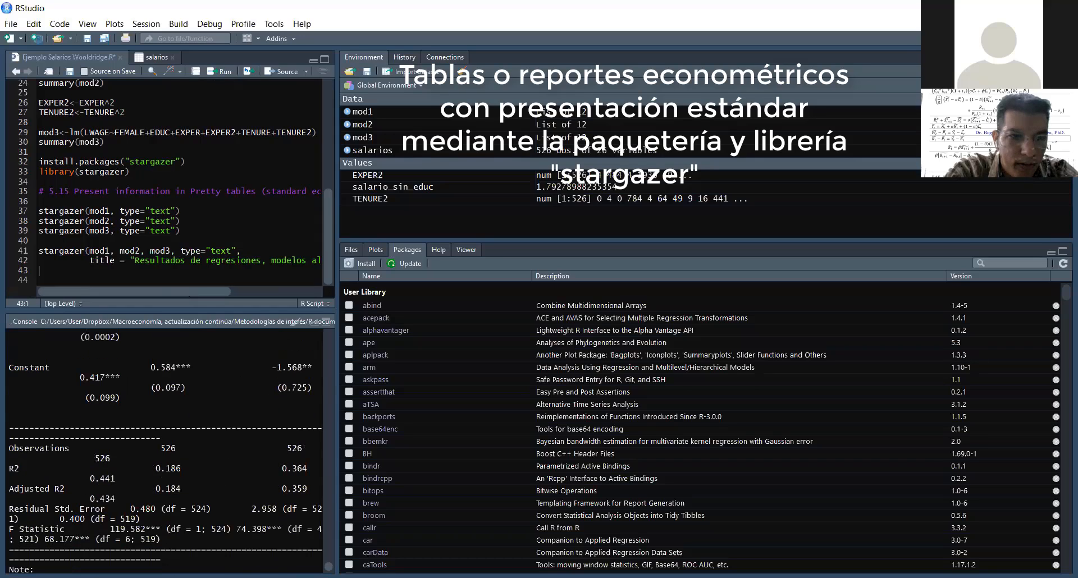
scroll(166, 452, down, 1)
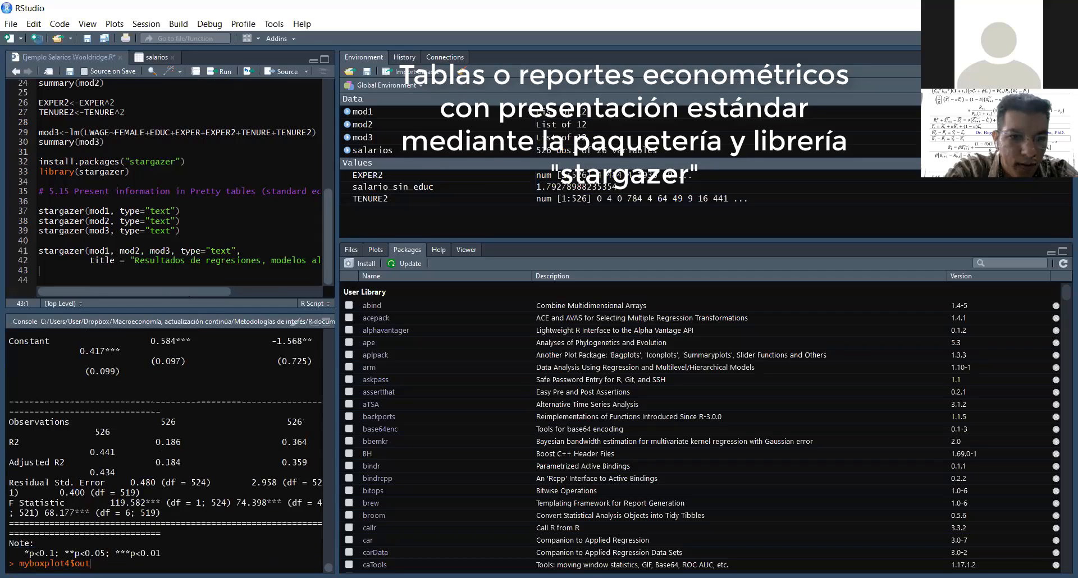
drag(161, 554, 69, 349)
click(170, 552)
drag(171, 553, 60, 393)
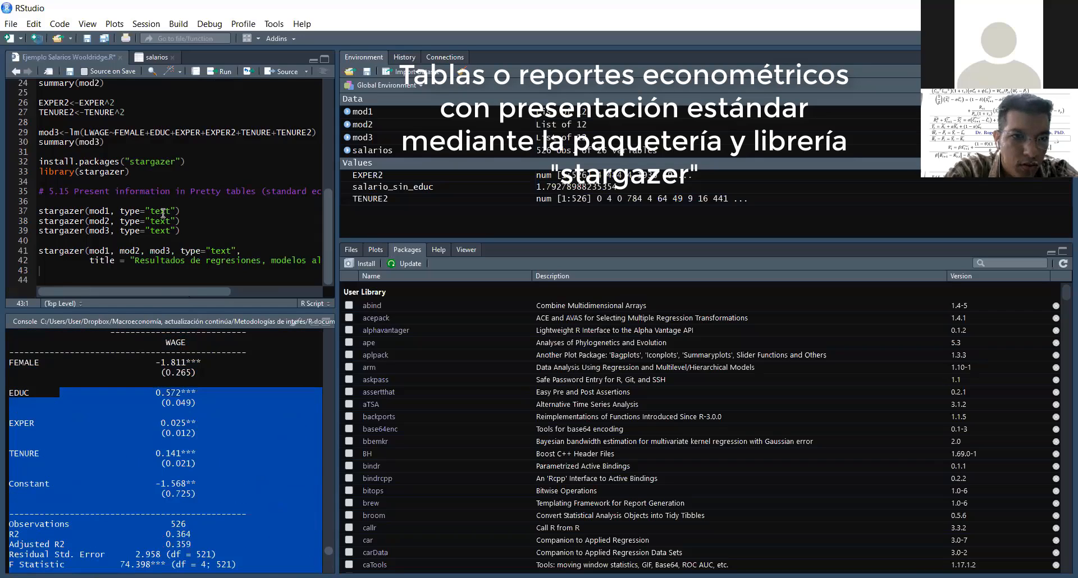
- Run all the stargazer calls on lines 37 to 42 together
drag(206, 270, 38, 212)
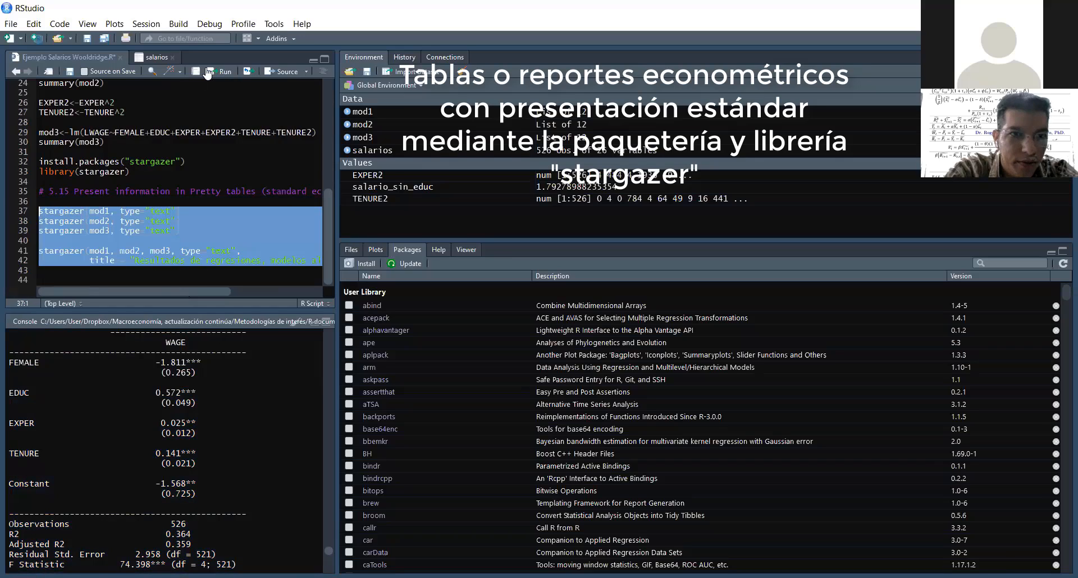
click(226, 72)
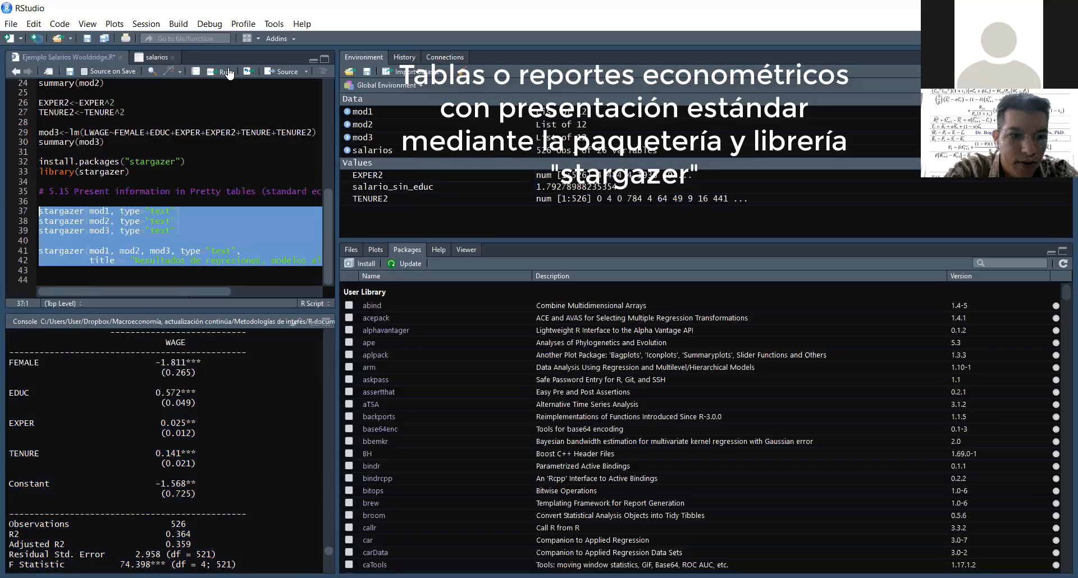
click(218, 154)
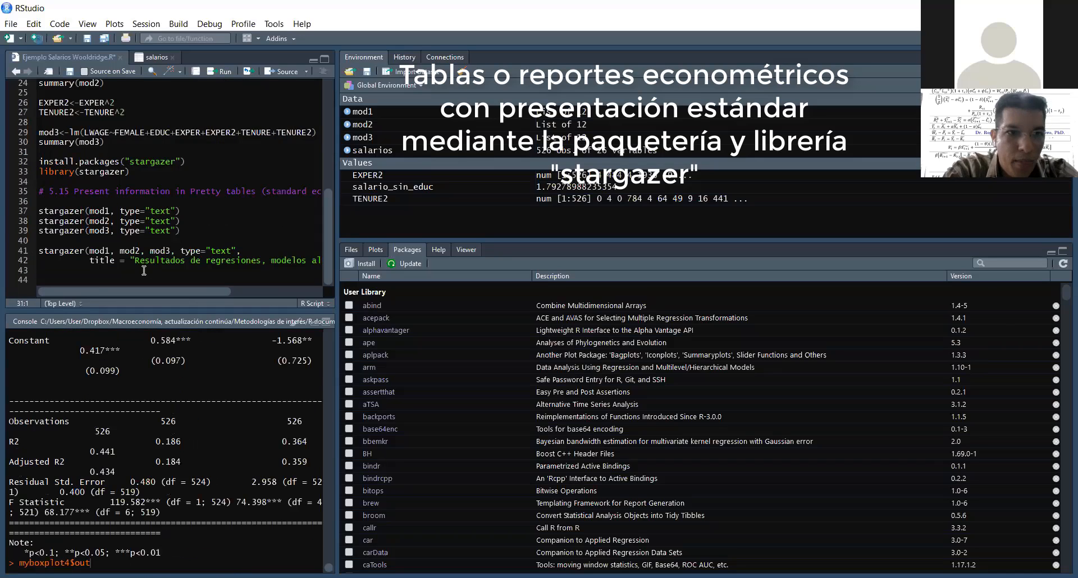
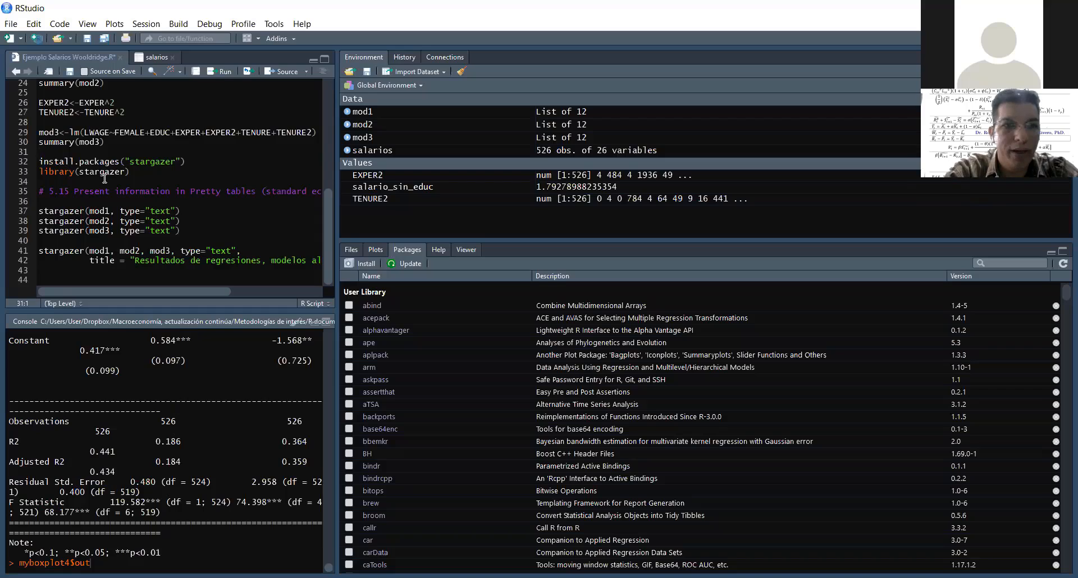
- Examine the single-model stargazer call for mod1 on line 37, from its model name to the type="text" argument
drag(82, 212, 33, 214)
click(82, 213)
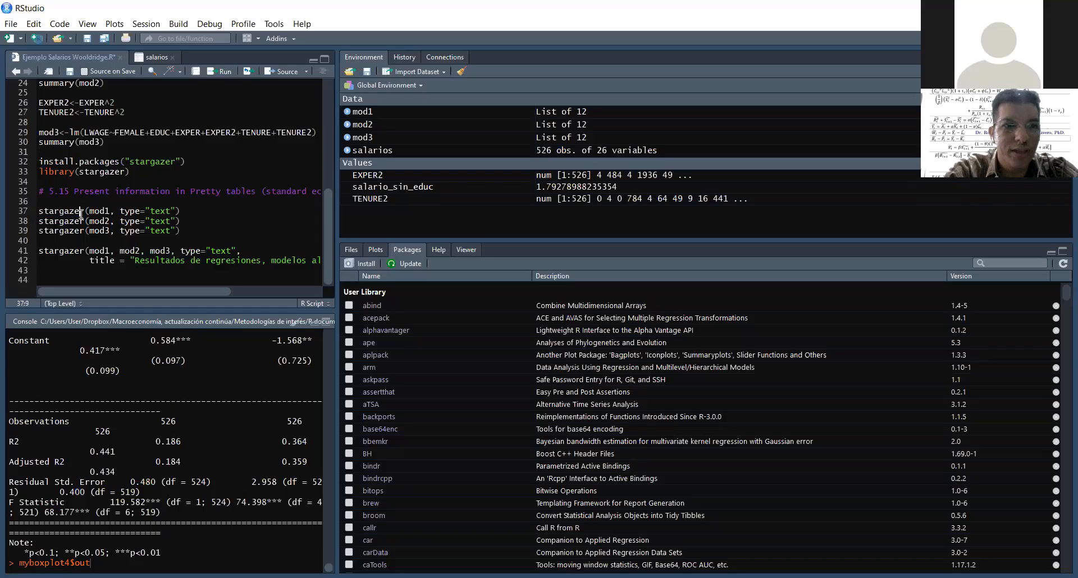
drag(90, 212, 109, 211)
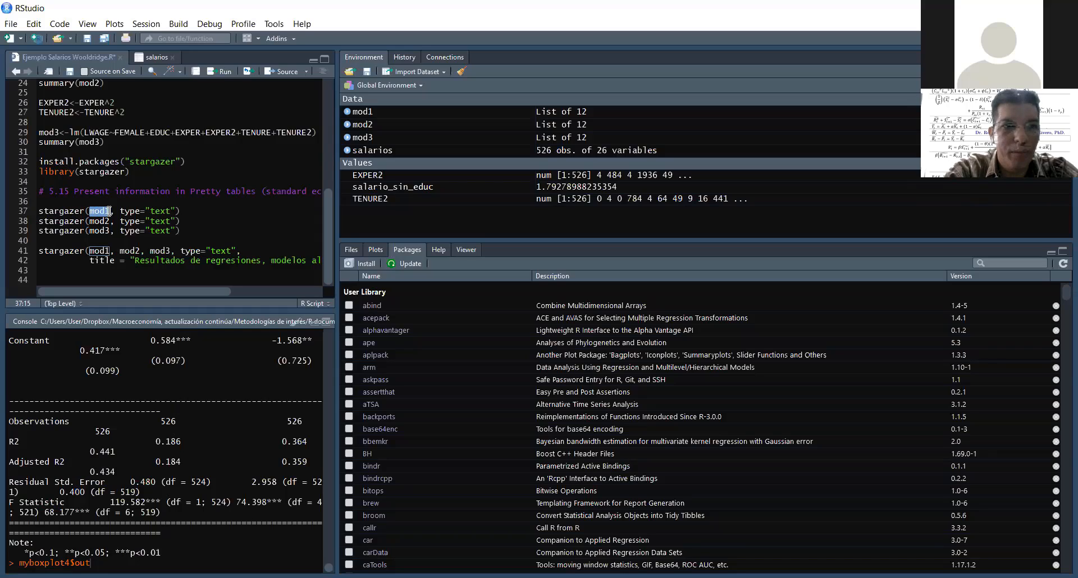
click(124, 211)
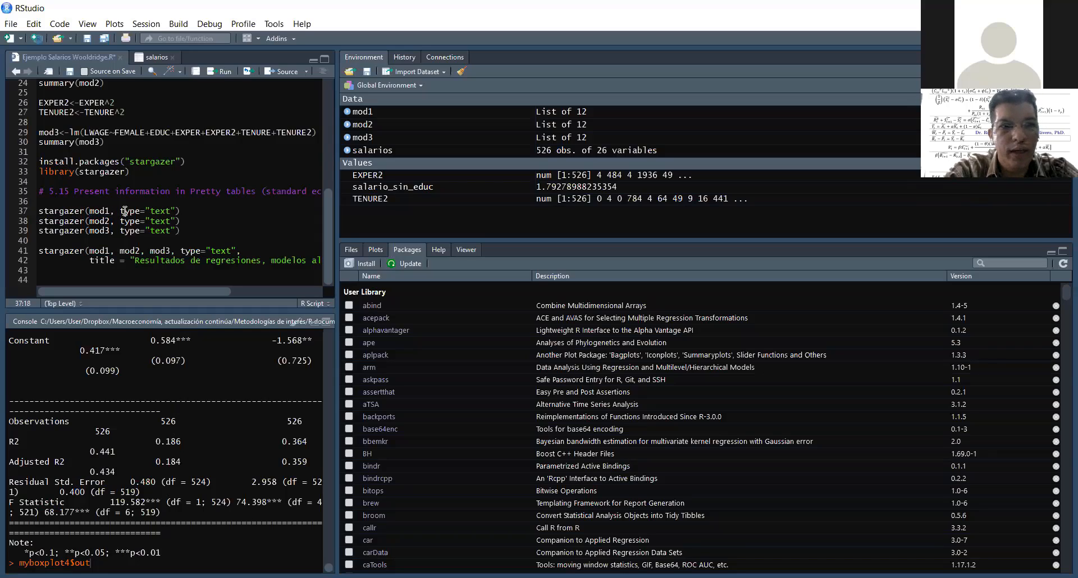
drag(125, 211, 162, 211)
click(179, 212)
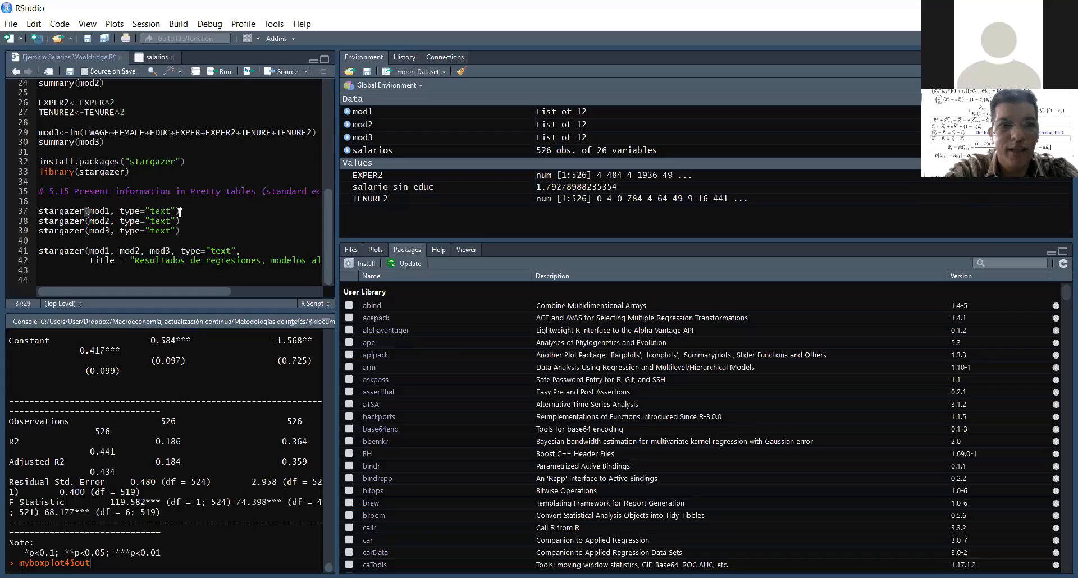
click(168, 213)
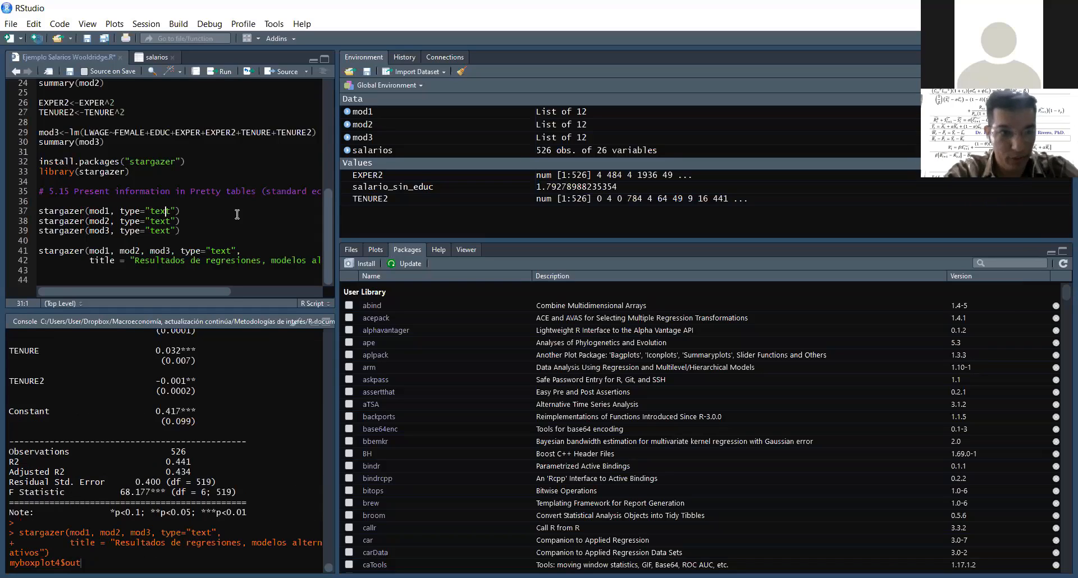
- Examine the combined stargazer call on lines 41 and 42, from its three model names to the end of its title
click(110, 221)
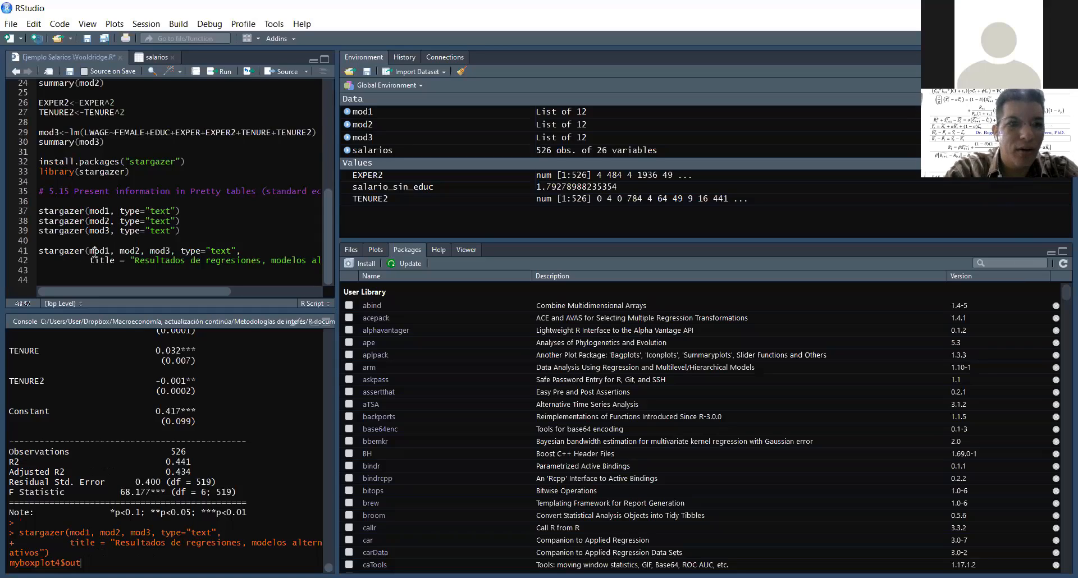
drag(94, 252, 166, 252)
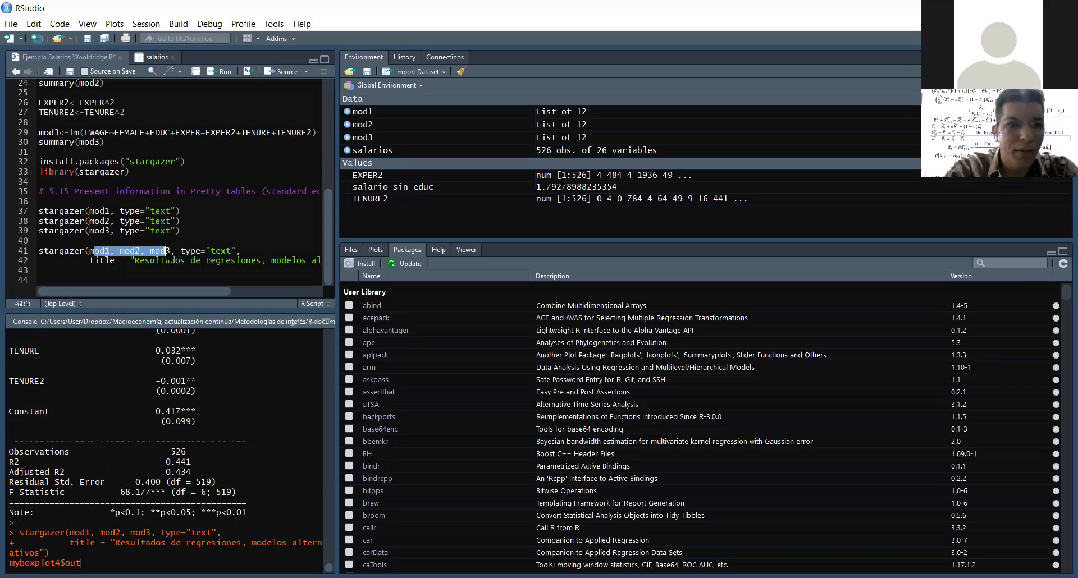
click(166, 251)
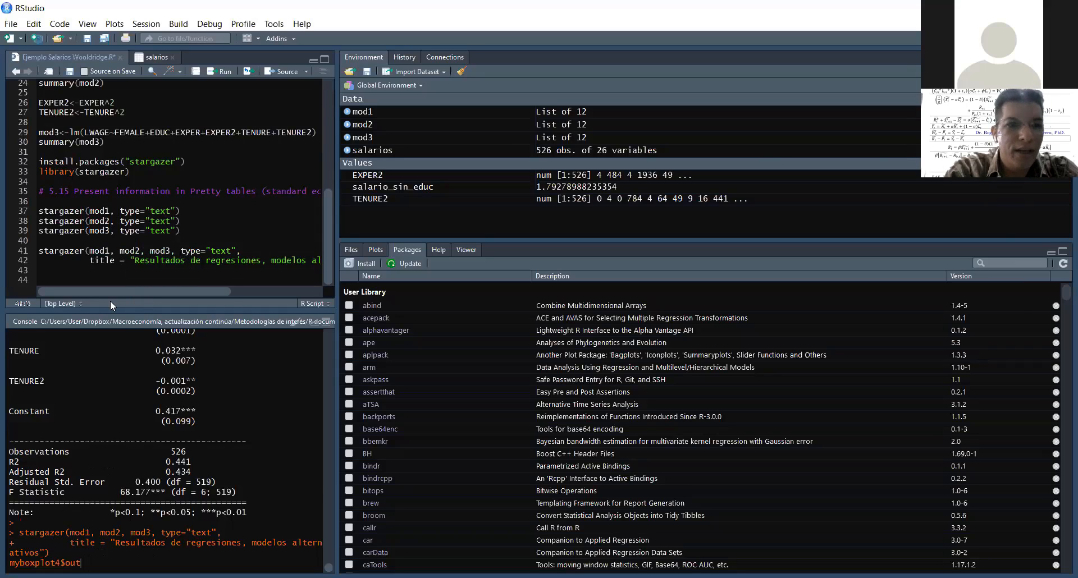
drag(115, 294, 134, 295)
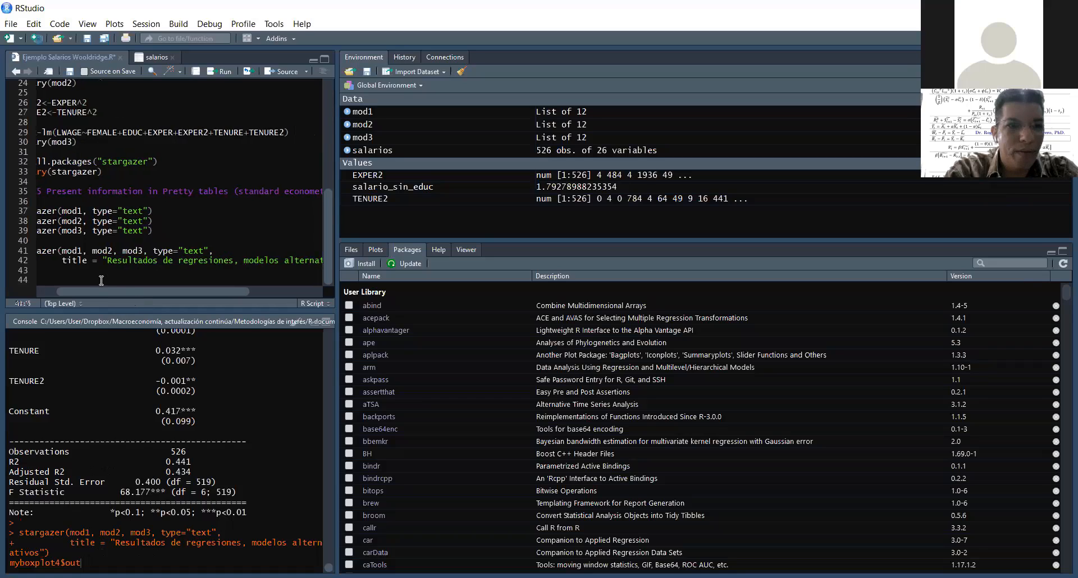
click(90, 267)
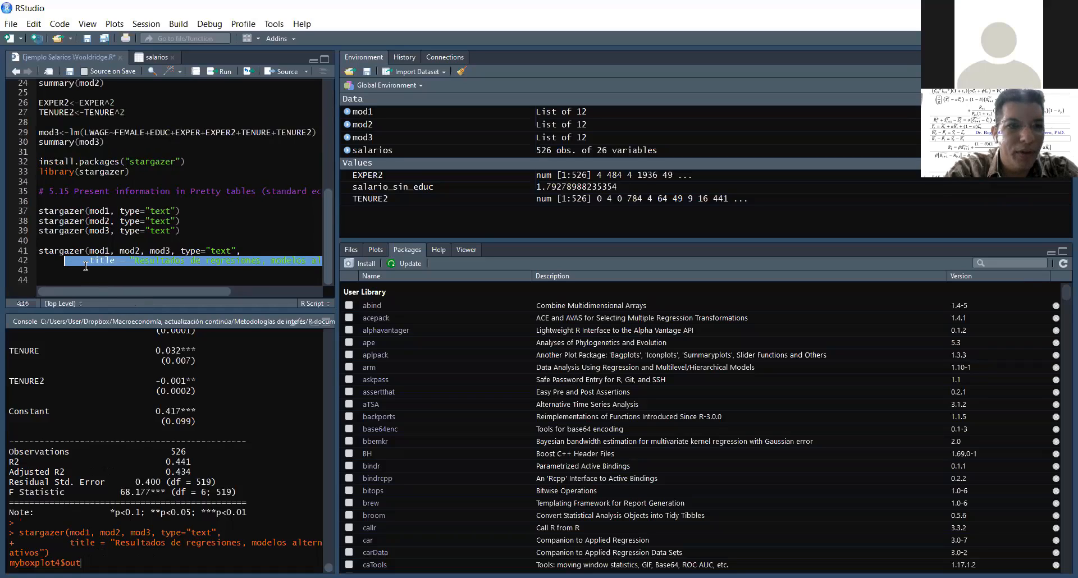
drag(94, 262, 199, 295)
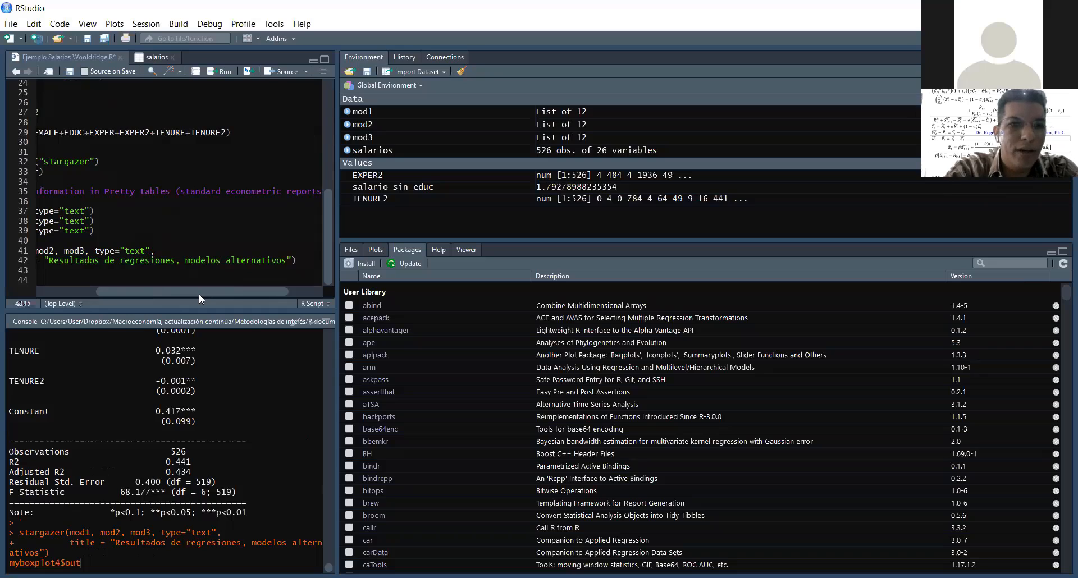
drag(198, 294, 78, 335)
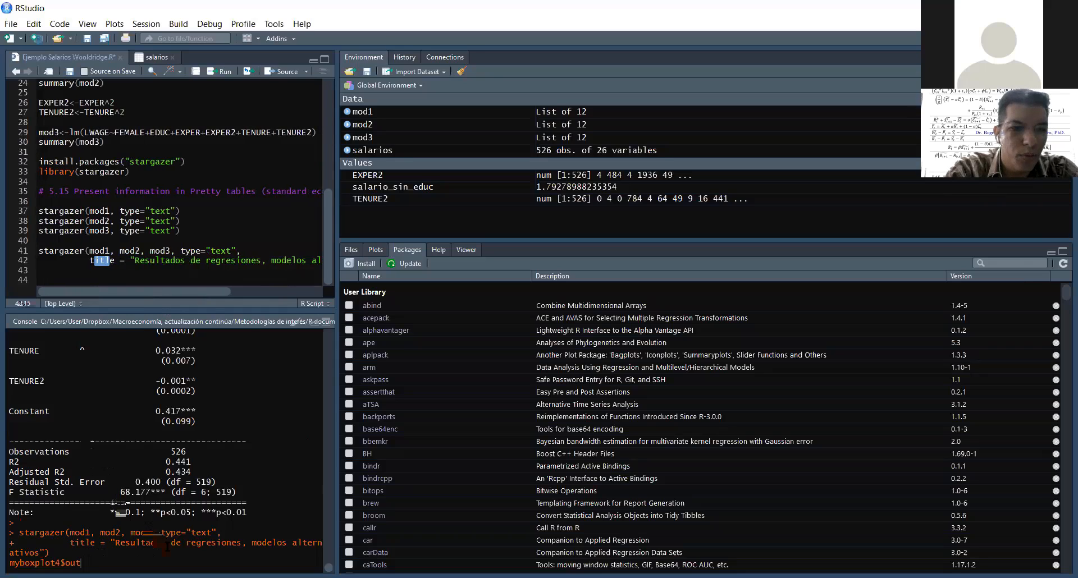
- Copy the stargazer regression output from the console and paste it below the Modelo 3 results in the Notepad notes
drag(107, 322, 79, 408)
right_click(79, 416)
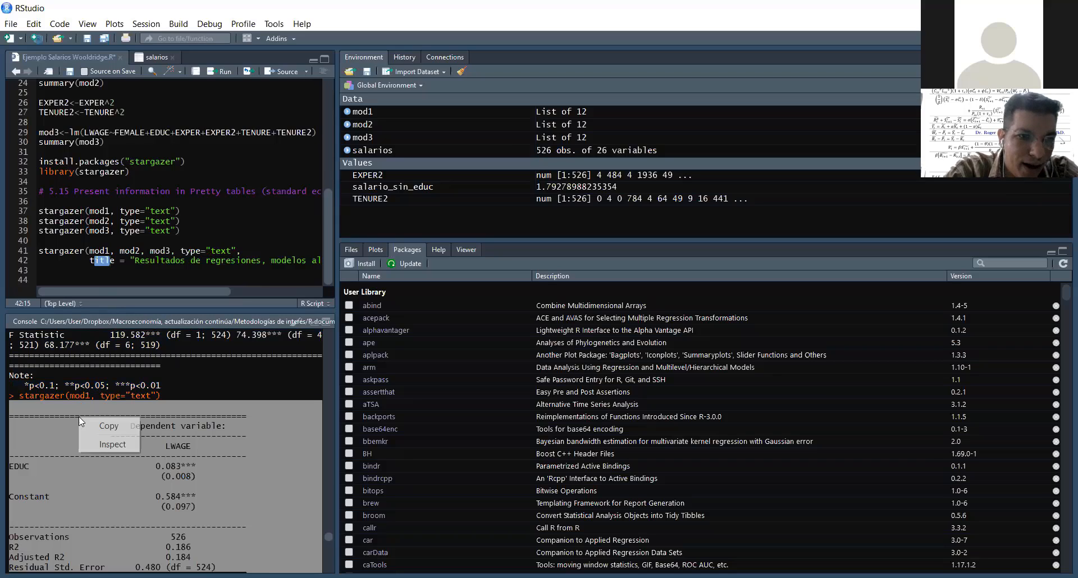
click(104, 424)
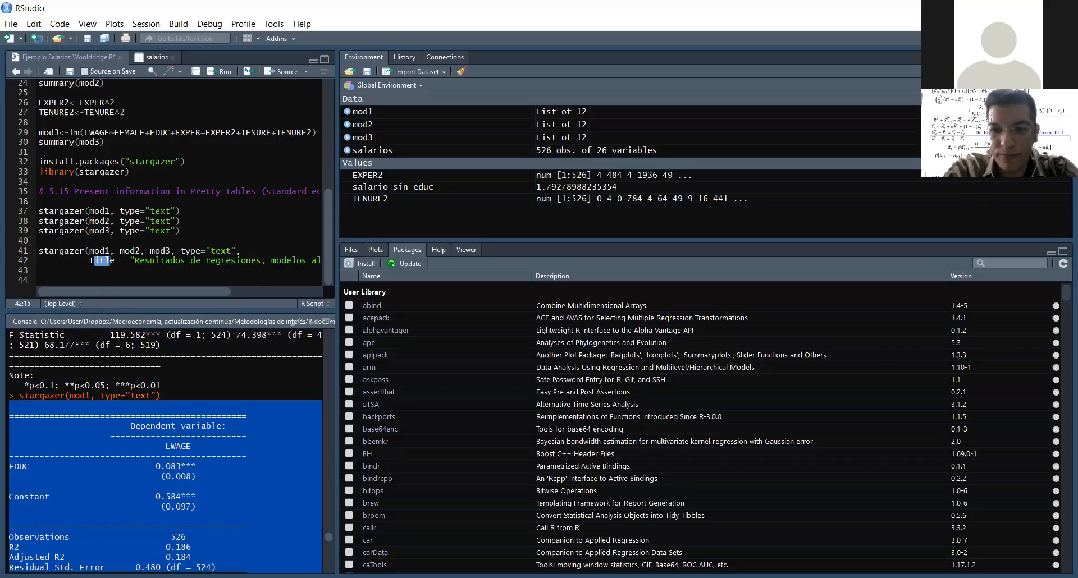
key(alt+Tab)
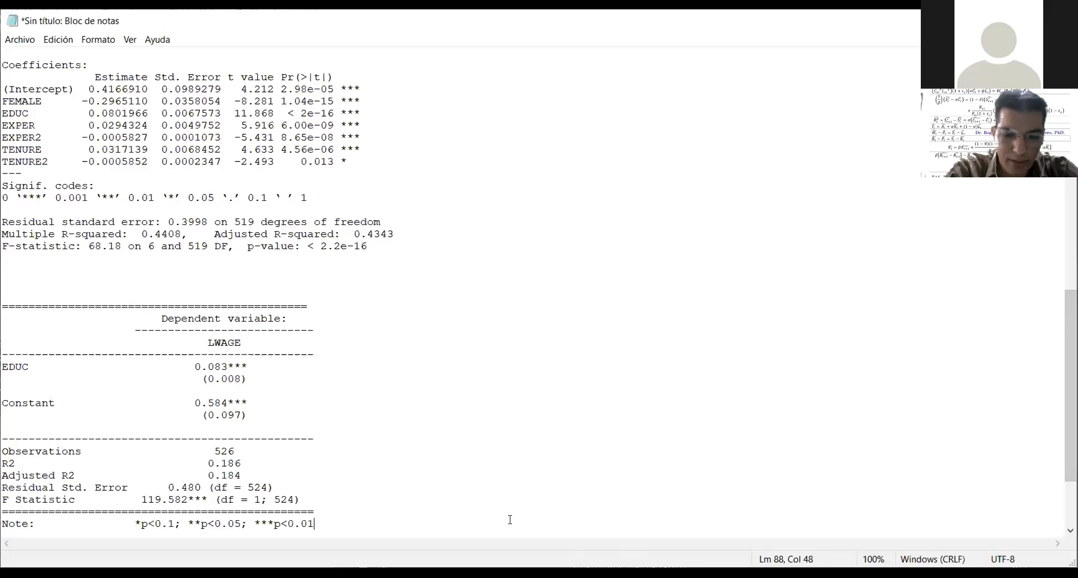
- Delete the pasted LWAGE table below the Modelo 3 results in the notes
key(Return)
key(Return)
key(Return)
key(Return)
key(Return)
key(Return)
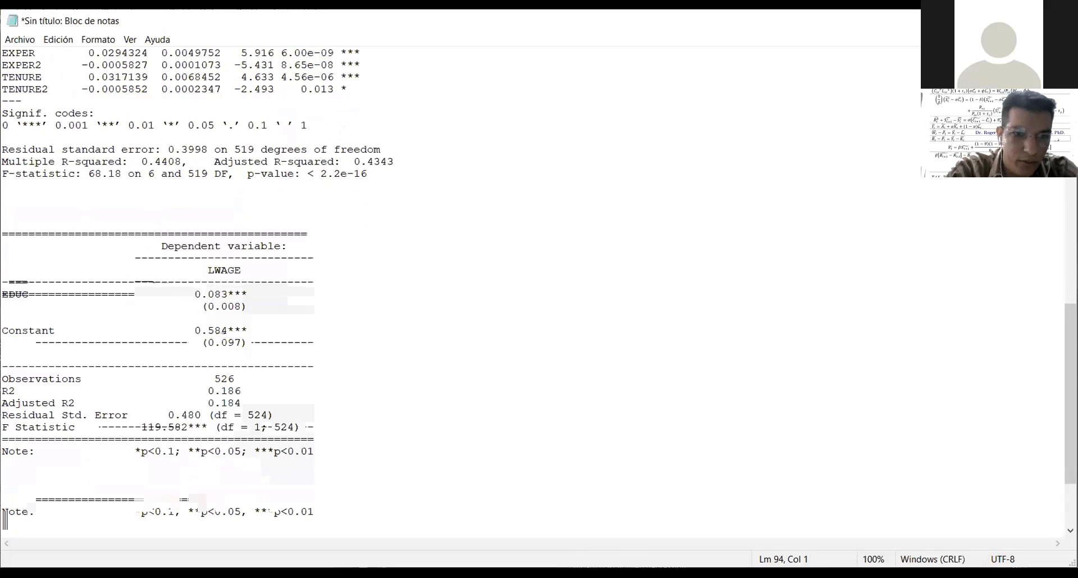
key(shift+Up)
key(shift+Up)
key(shift+Up)
key(shift+Up)
key(shift+Up)
key(shift+Up)
key(shift+Up)
key(shift+Up)
key(shift+Up)
key(shift+Up)
key(shift+Up)
key(shift+Up)
key(shift+Up)
key(shift+Up)
key(shift+Up)
key(shift+Up)
key(shift+Up)
key(shift+Up)
key(shift+Up)
key(shift+Up)
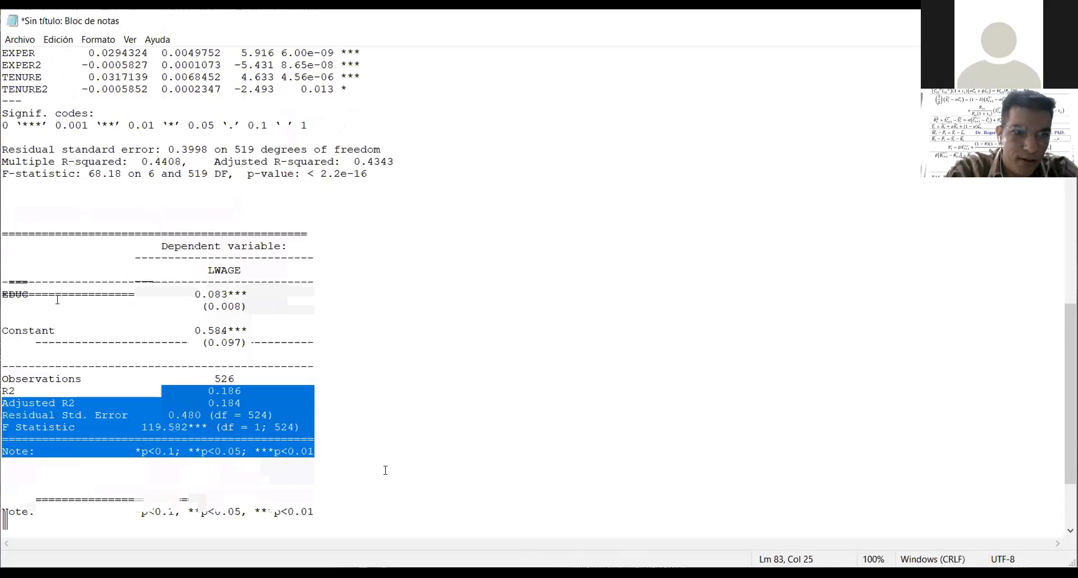
key(Delete)
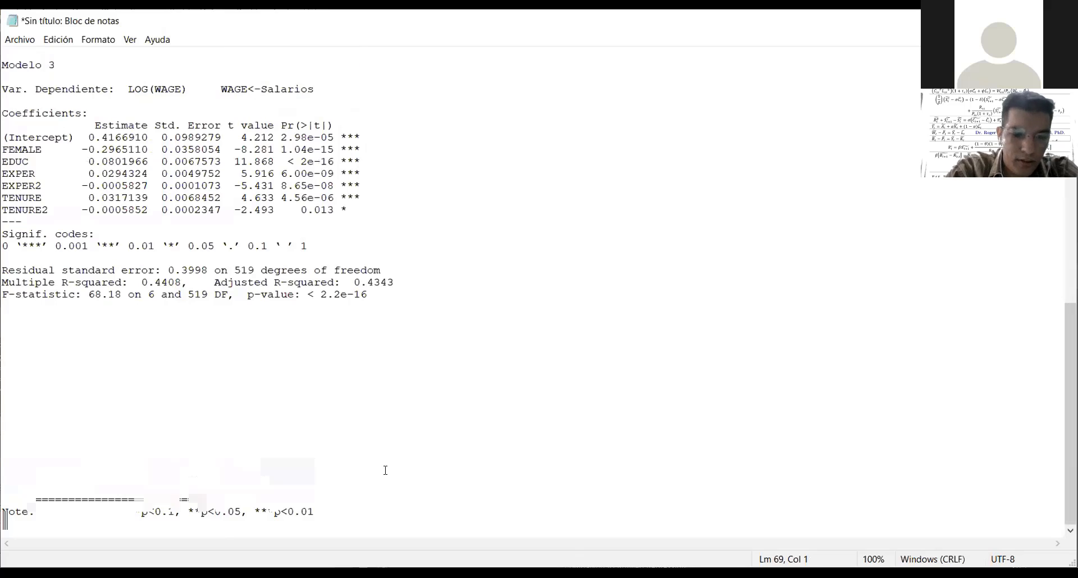
text(****)
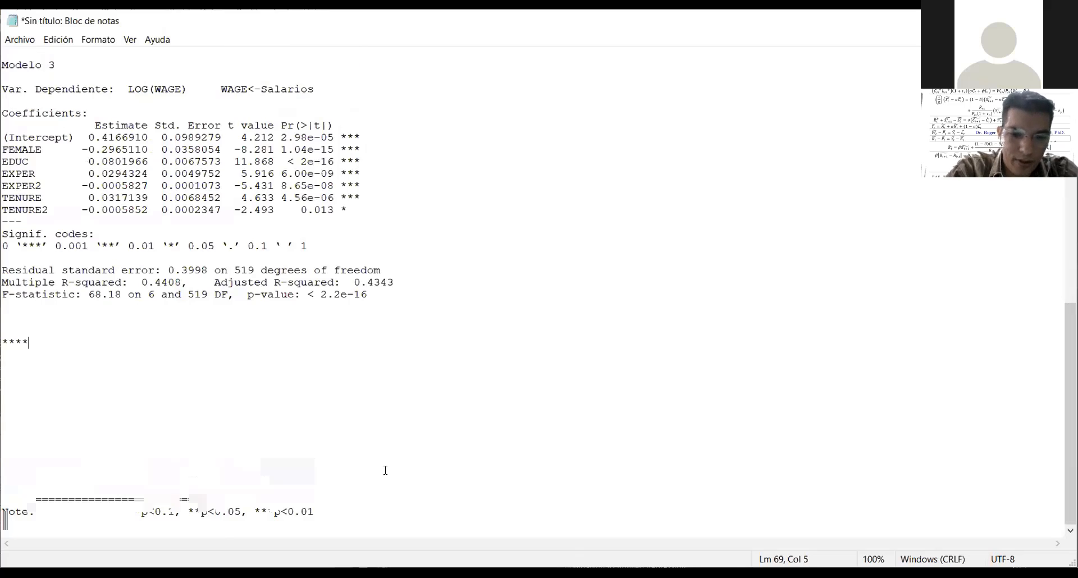
key(BackSpace)
key(BackSpace)
key(BackSpace)
key(BackSpace)
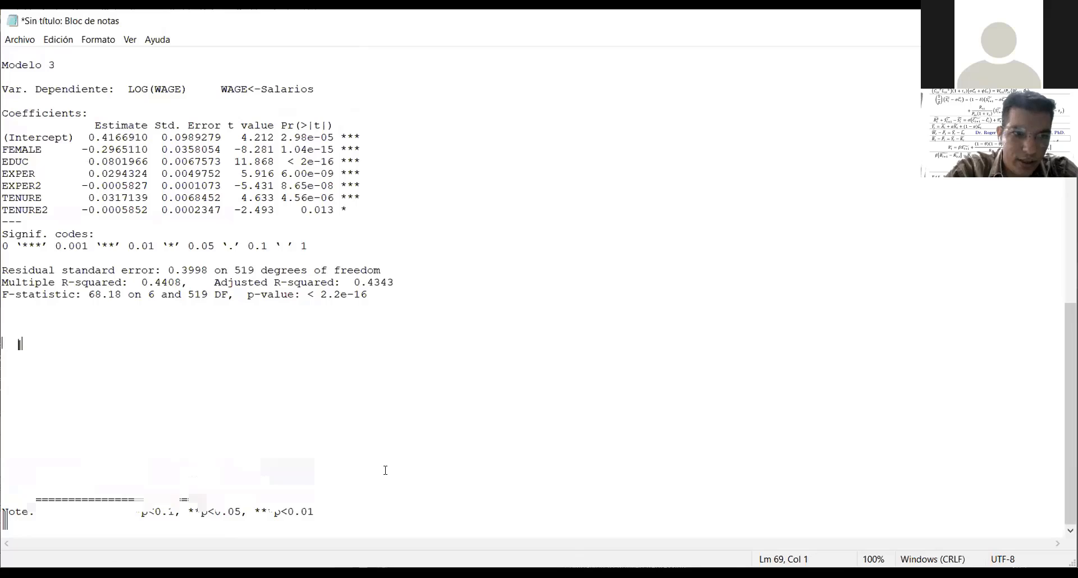
- Add the heading "Reporte estándar de resultados econométricos" below the Modelo 3 results
text(Reporte)
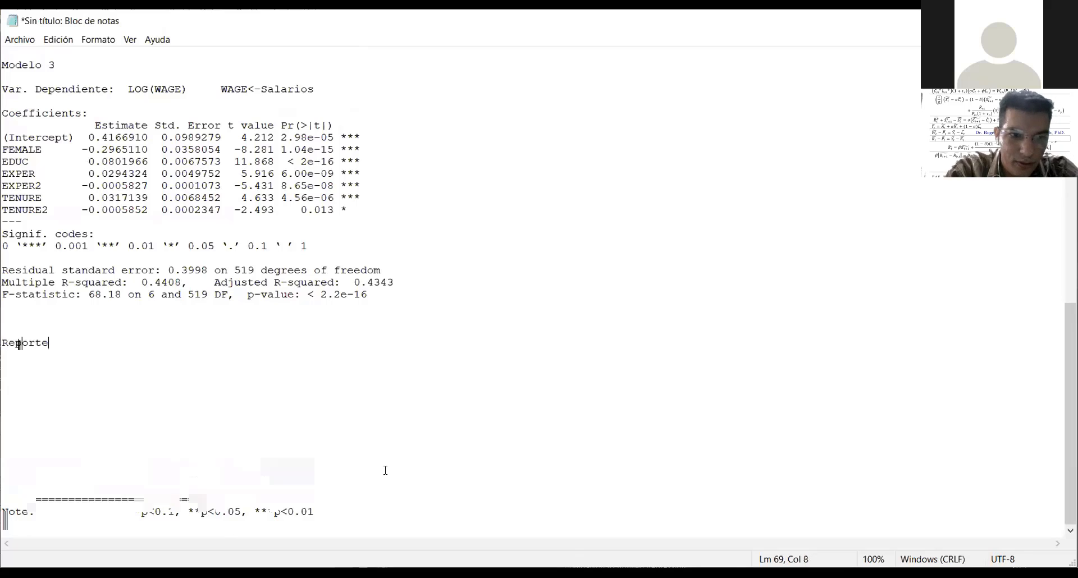
text(  esta)
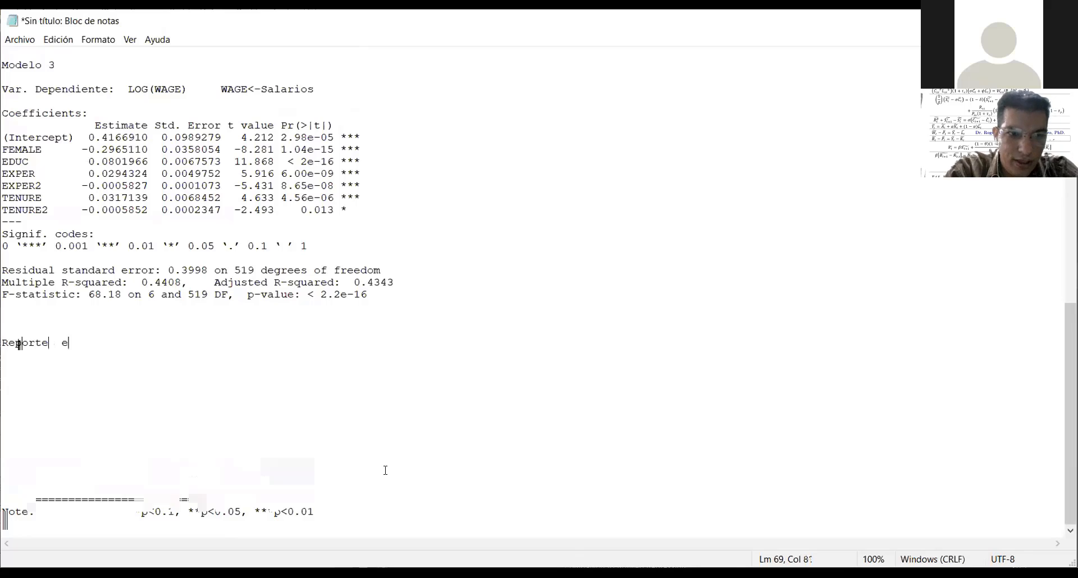
key(BackSpace)
key(BackSpace)
key(BackSpace)
key(BackSpace)
key(BackSpace)
key(BackSpace)
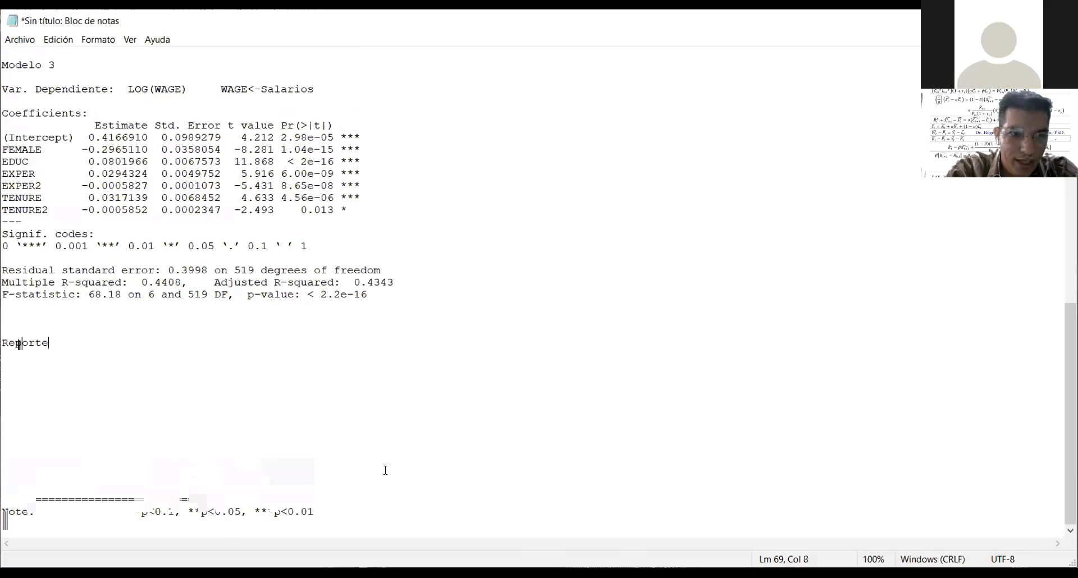
text(est)
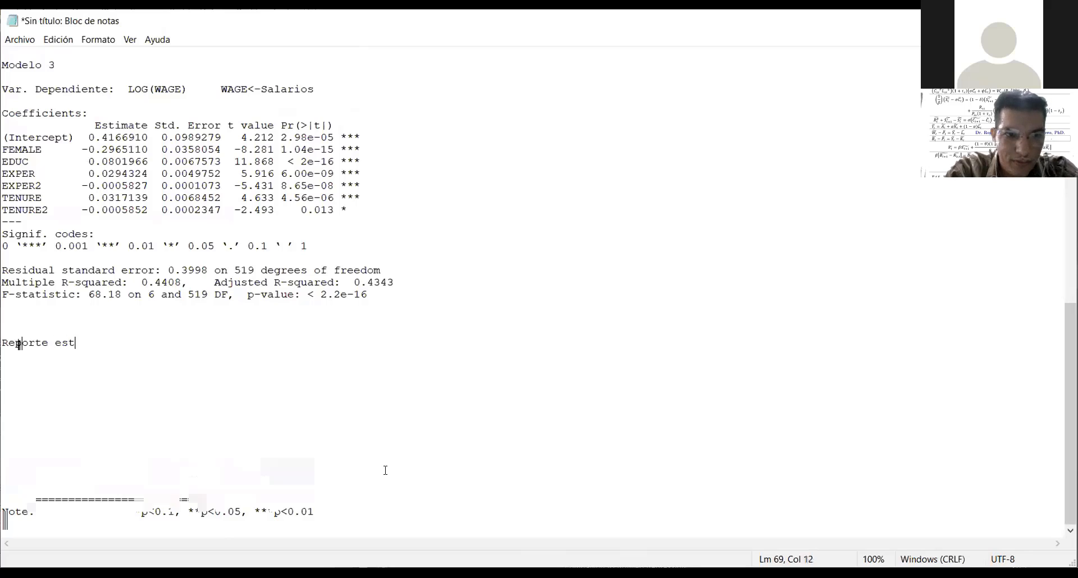
text(ándar de resulta)
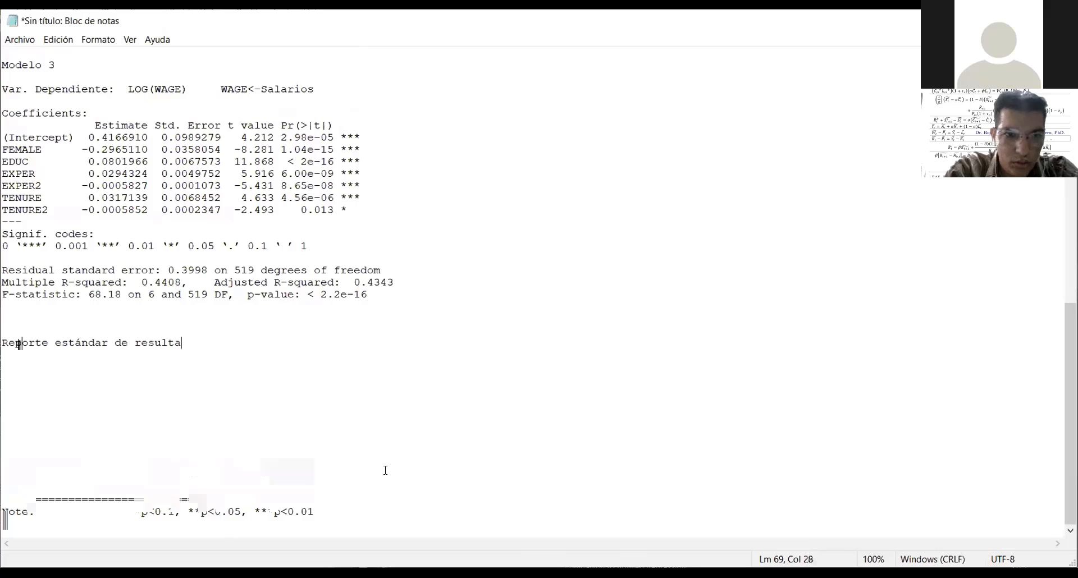
text(dos econometricos)
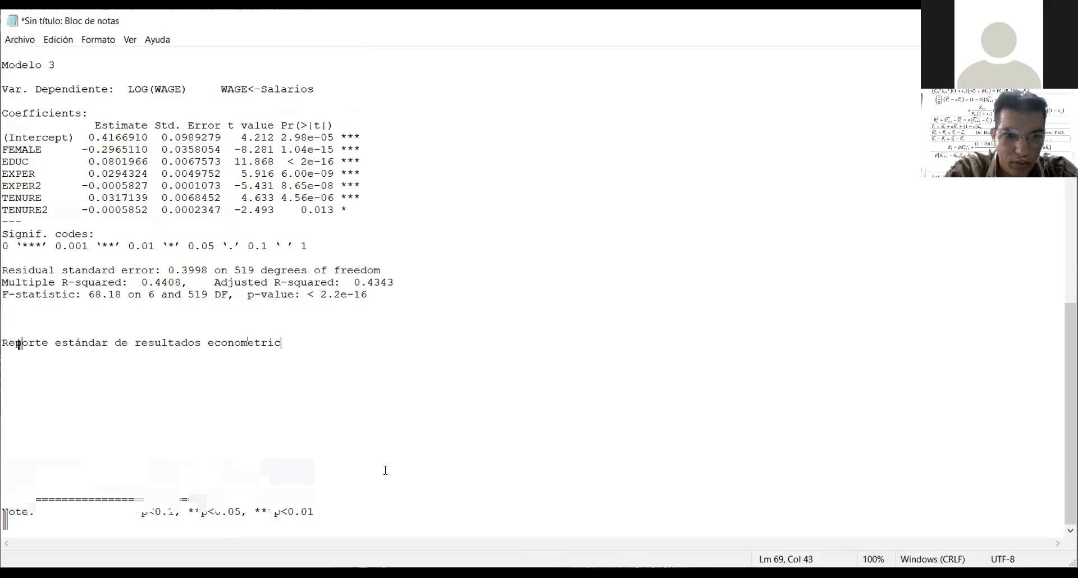
- Paste the copied stargazer tables below the new heading, leaving a blank line in between
key(Return)
key(Return)
key(Return)
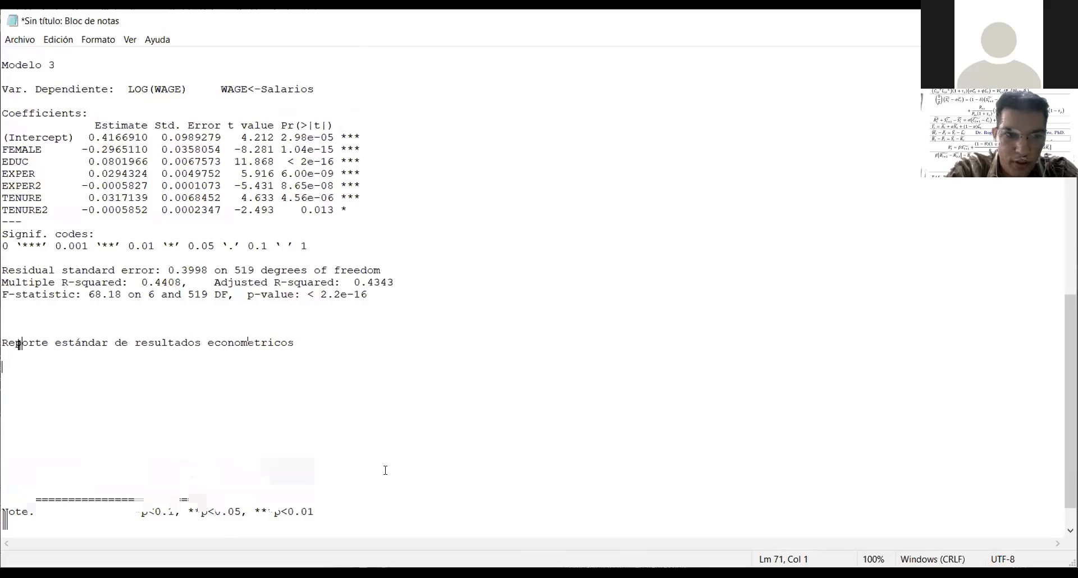
key(ctrl+v)
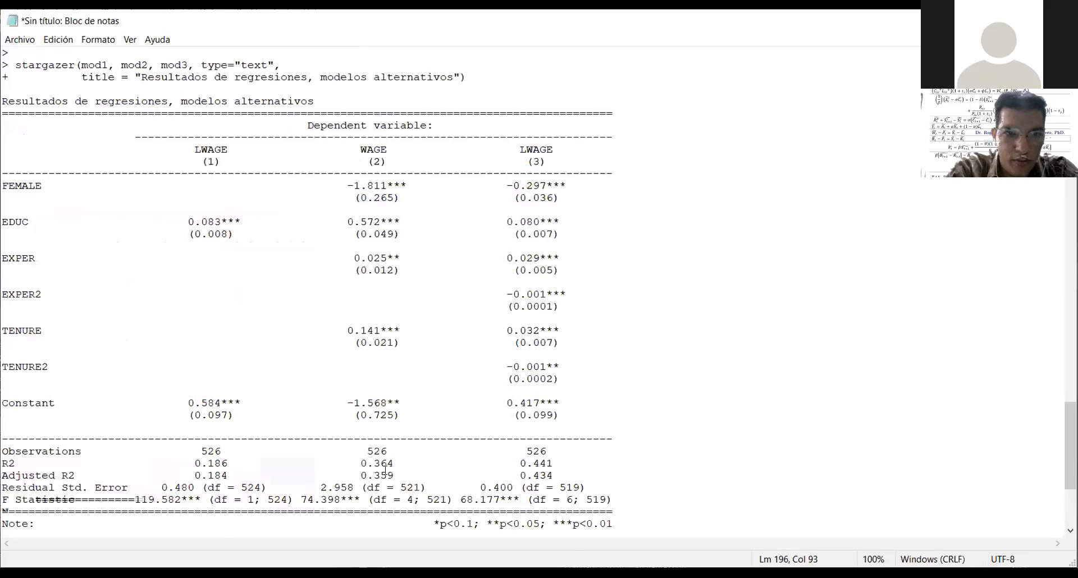
- Label the first pasted table, the LWAGE regression on EDUC, as "Modelo 1" on the line directly above it
key(Up)
key(Up)
key(Up)
key(Up)
key(Up)
key(Up)
key(Up)
key(Up)
key(Up)
key(Up)
key(Up)
key(Up)
key(Up)
key(Up)
key(Up)
key(Up)
key(Up)
key(Up)
key(Up)
key(Up)
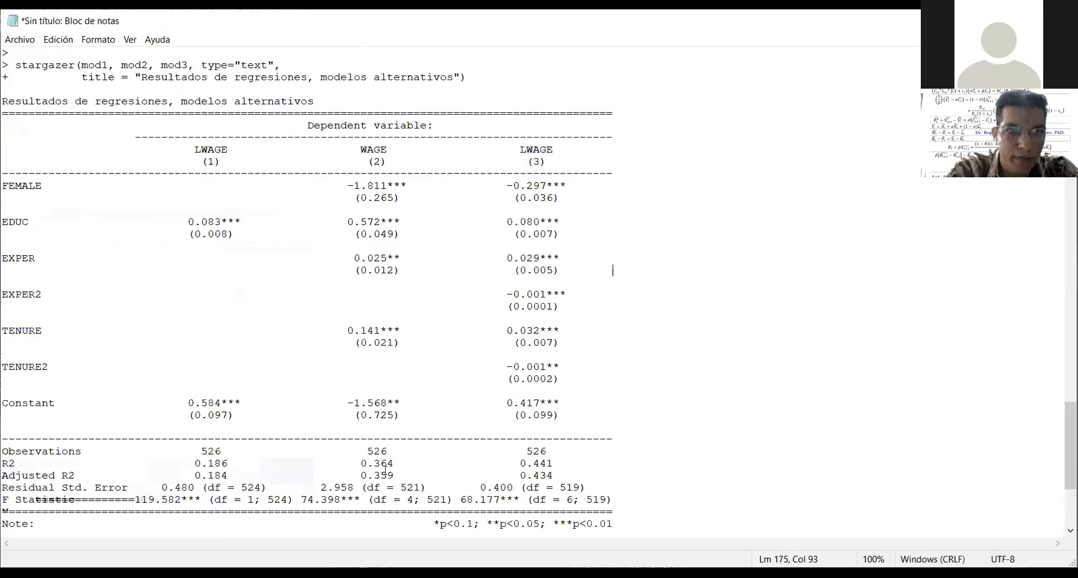
key(Up)
key(Up)
key(Up)
key(Up)
key(Up)
key(Up)
key(Up)
key(Up)
key(Up)
key(Up)
key(Up)
key(Up)
key(Up)
key(Up)
key(Up)
key(Up)
key(Up)
key(Up)
key(Up)
key(Up)
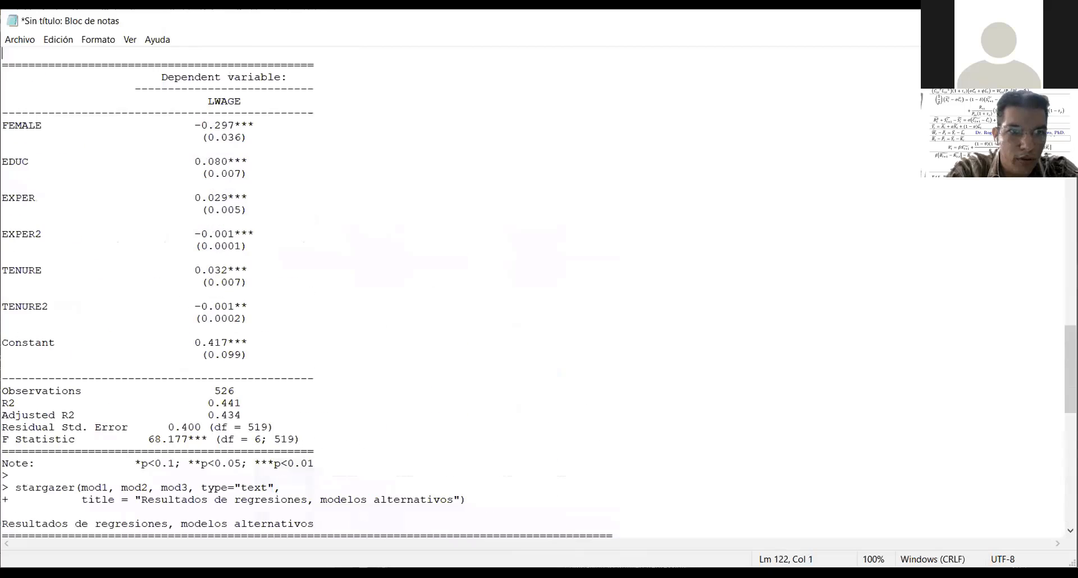
key(Up)
key(Up)
key(Up)
key(Up)
key(Up)
key(Up)
key(Up)
key(Up)
key(Up)
key(Up)
key(Up)
key(Up)
key(Up)
key(Up)
key(Up)
key(Up)
key(Up)
key(Up)
key(Up)
key(Up)
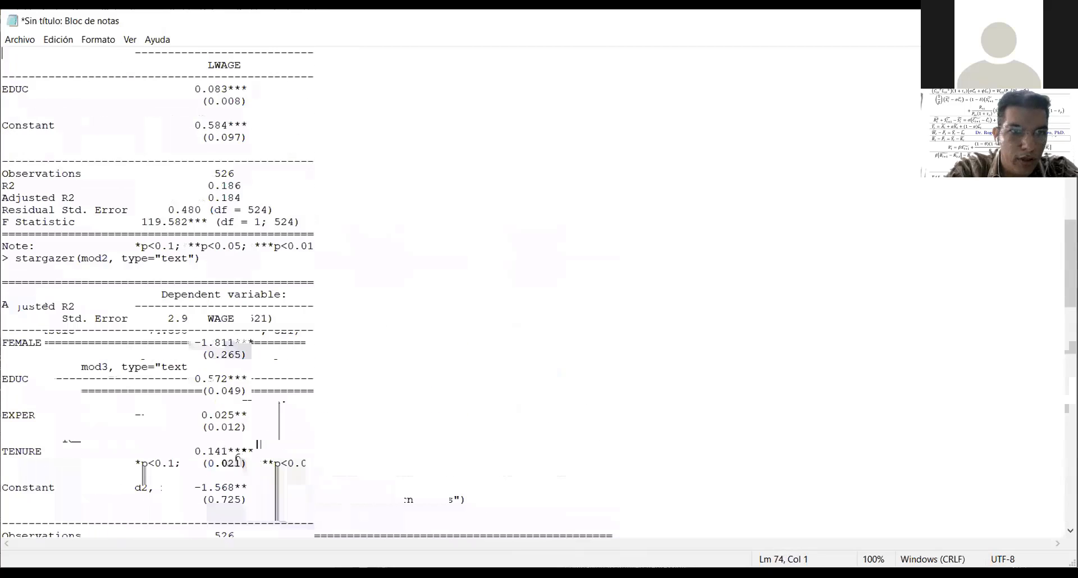
key(Up)
key(Up)
key(Up)
key(Up)
key(Up)
key(Up)
key(Up)
key(Up)
key(Up)
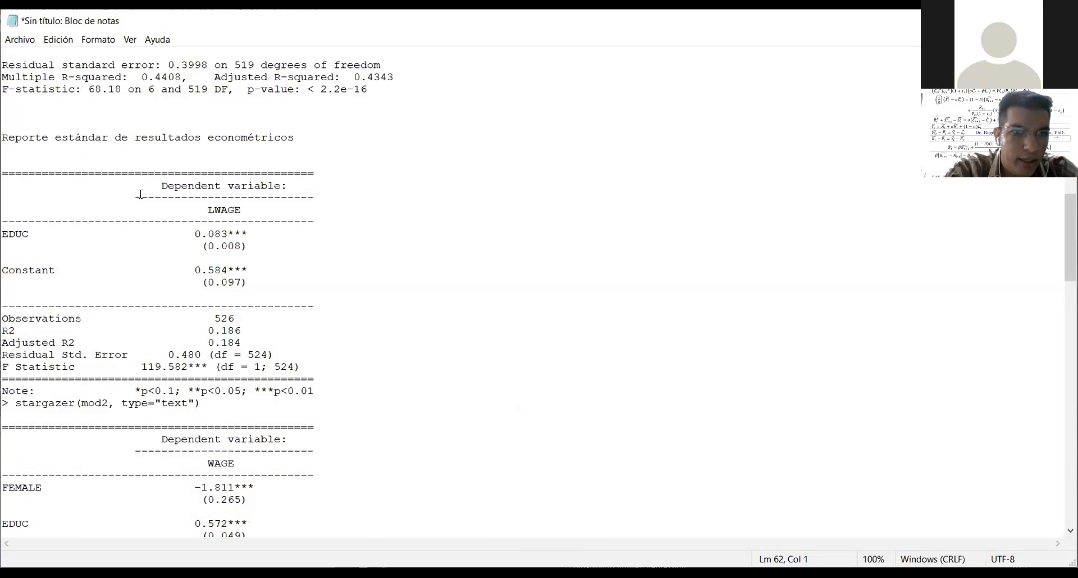
click(215, 163)
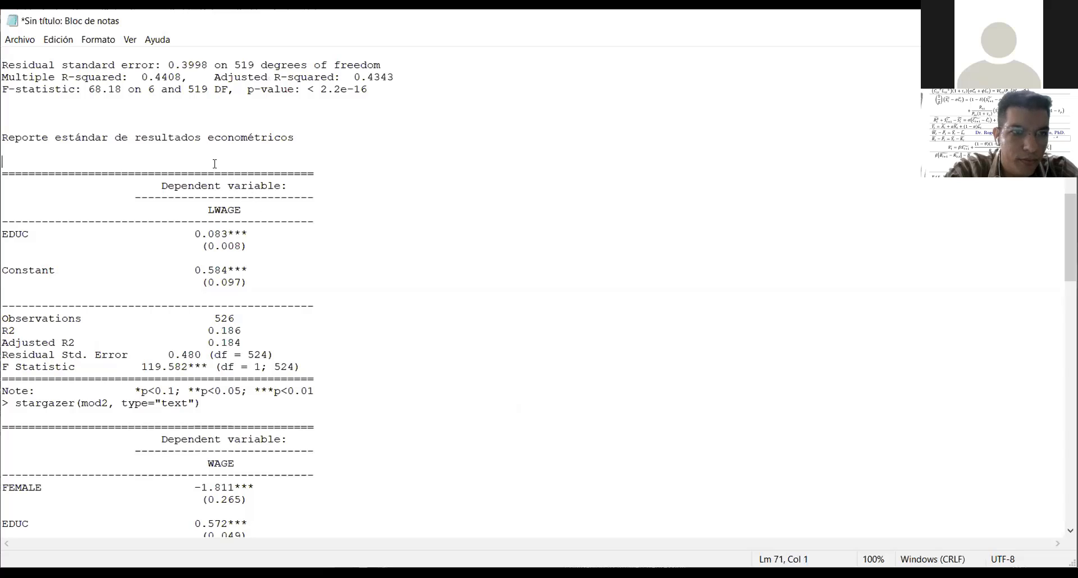
text(Modelo 1)
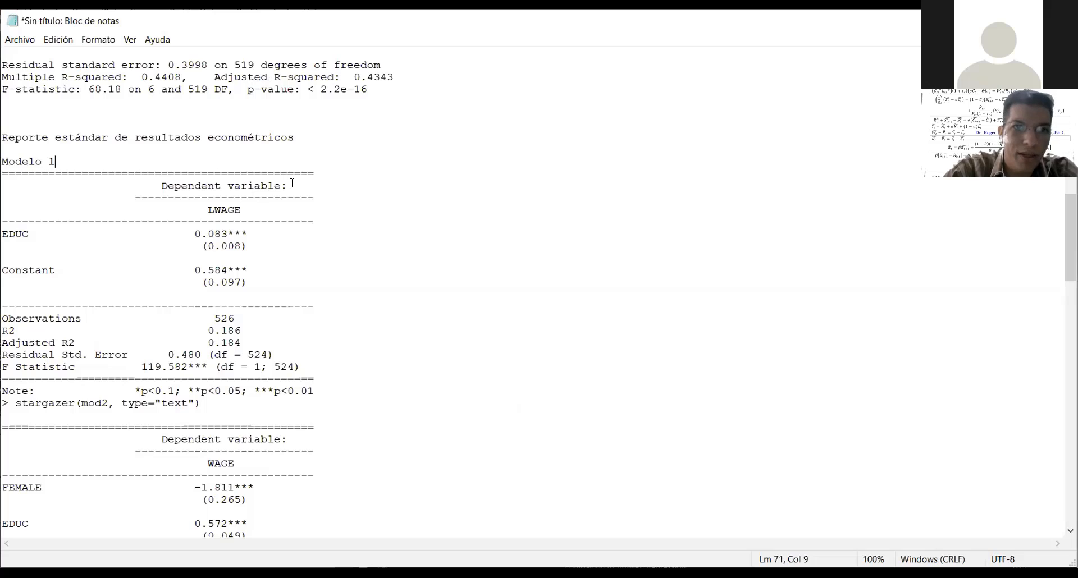
- Replace the "Dependent variable:" header of the Modelo 1 table with "Variable dependiente"
drag(294, 186, 159, 184)
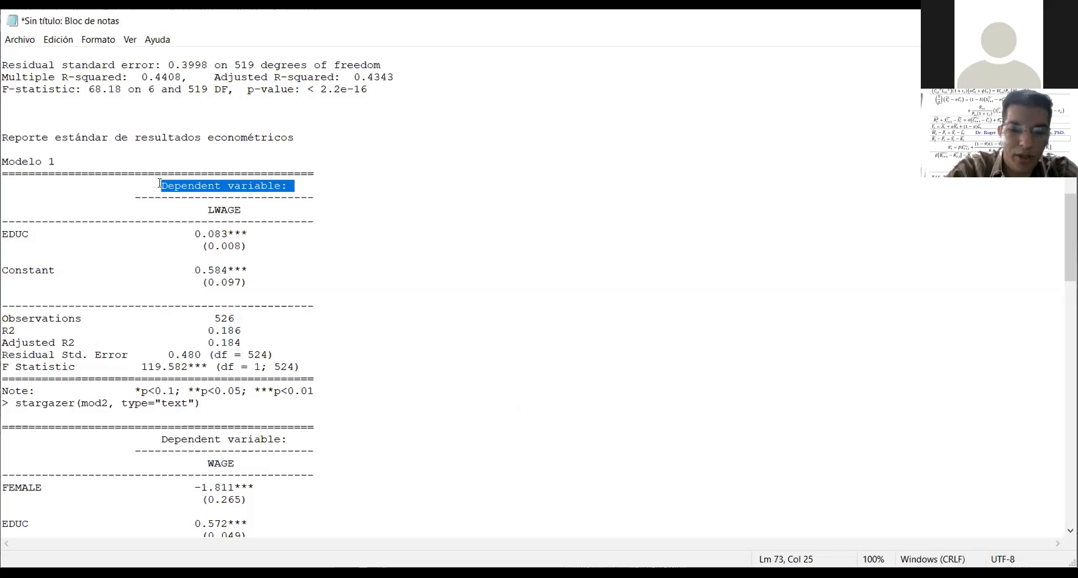
text(Varia)
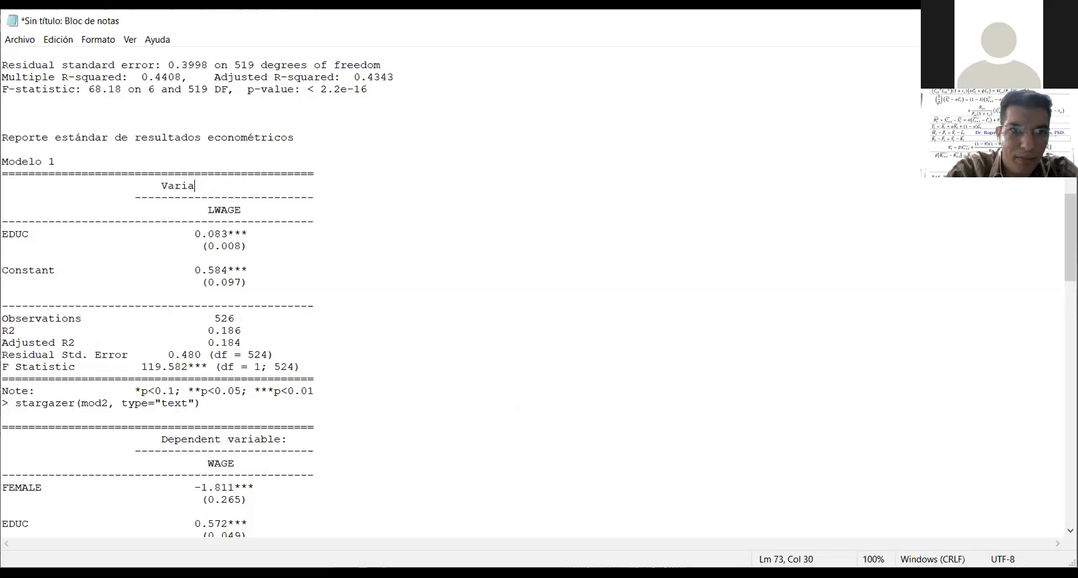
text(ble dependiente)
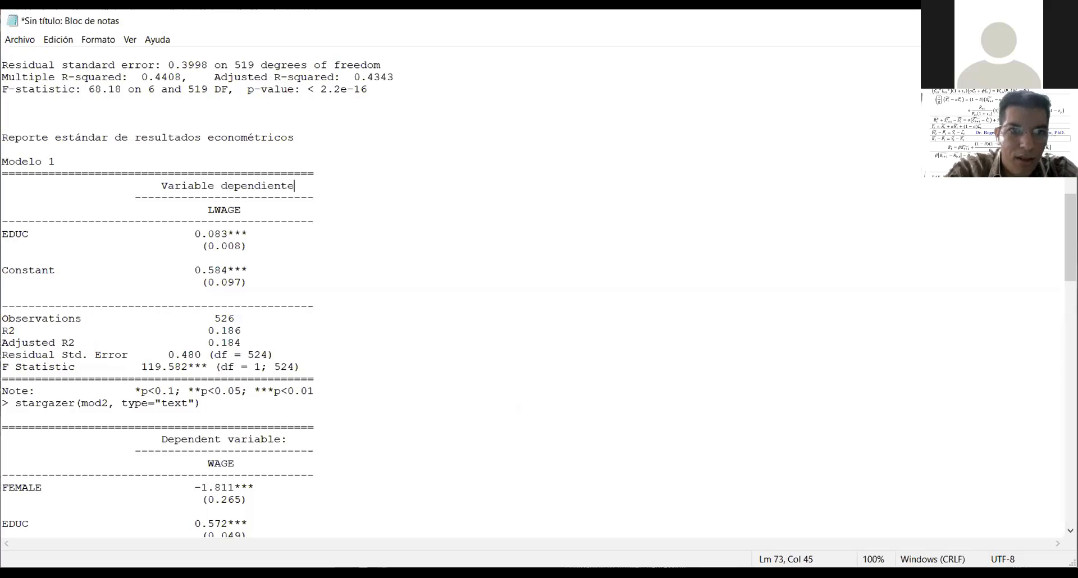
key(Down)
key(Down)
key(Down)
key(Down)
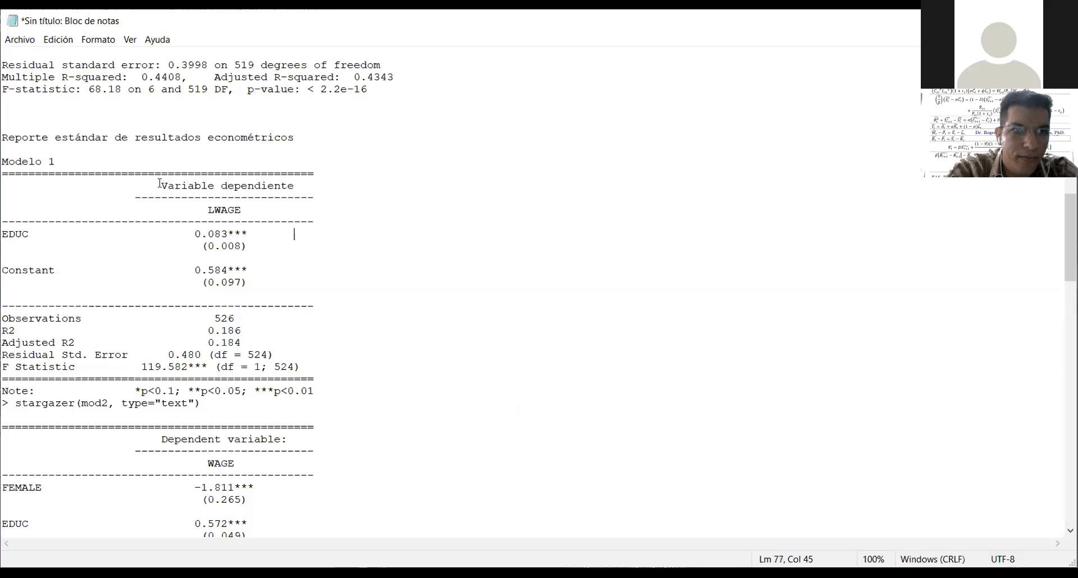
- Rename the Constant row of the Modelo 1 table as "Intercept" and shift its coefficient back to its original column
drag(60, 277, 5, 270)
click(11, 273)
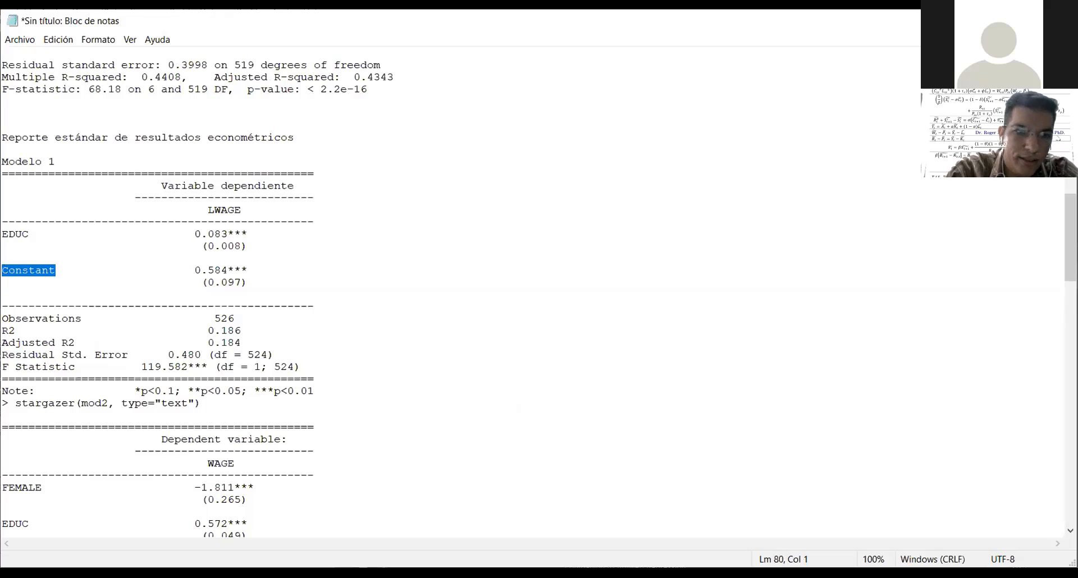
text(Intercepto)
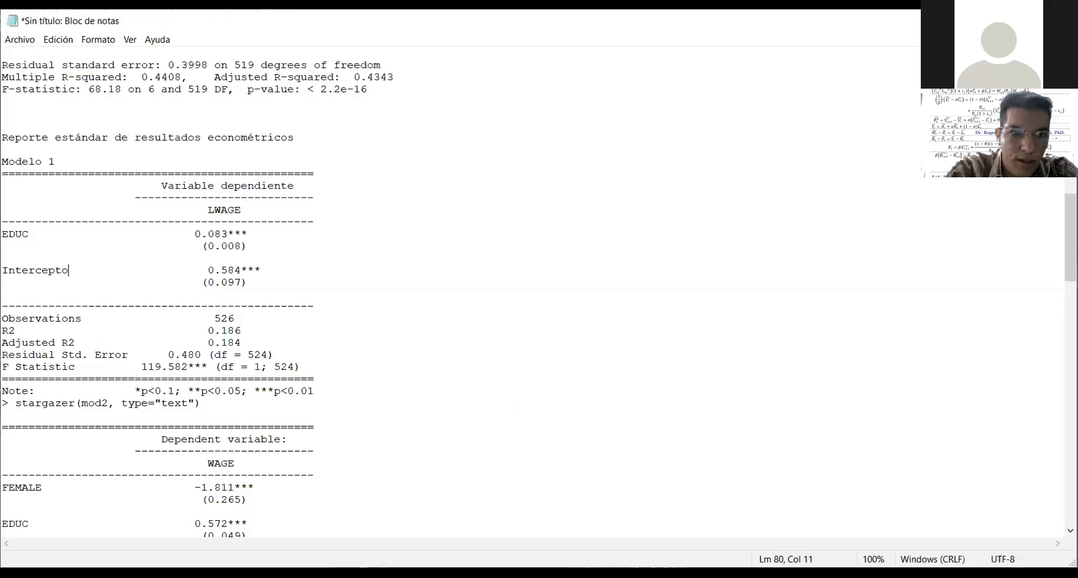
key(BackSpace)
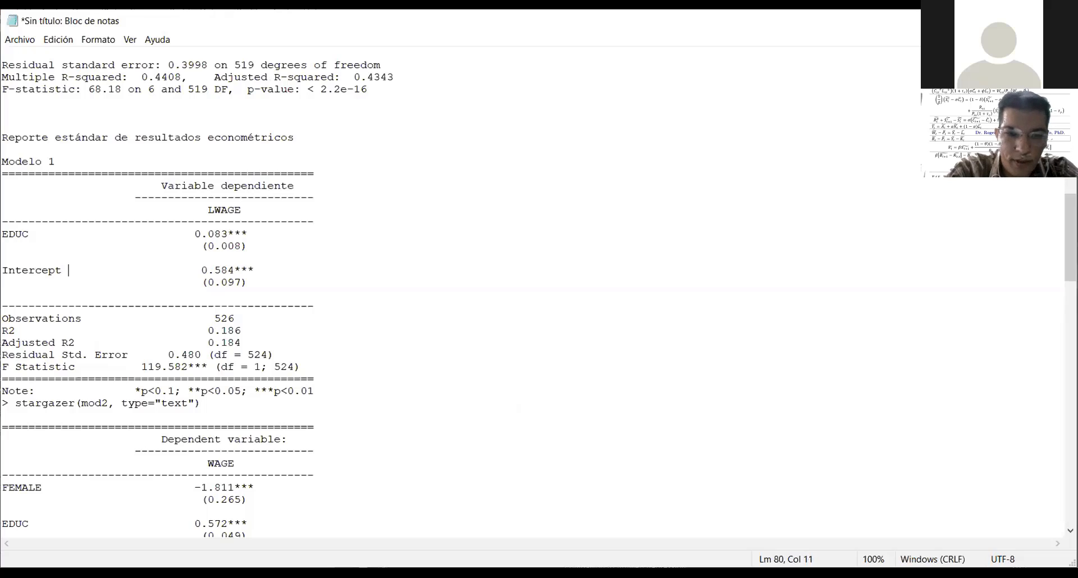
key(Right)
key(Right)
key(Right)
key(Right)
key(Right)
key(Right)
key(Right)
key(Right)
key(Right)
key(Right)
key(Right)
key(Right)
key(Right)
key(Right)
key(Right)
key(Right)
key(Right)
key(Right)
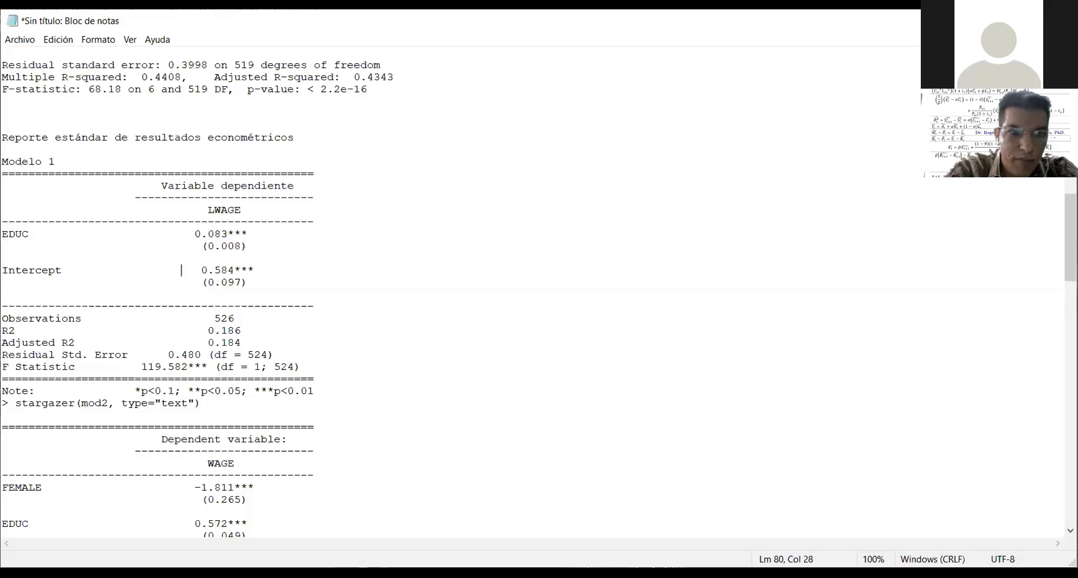
key(BackSpace)
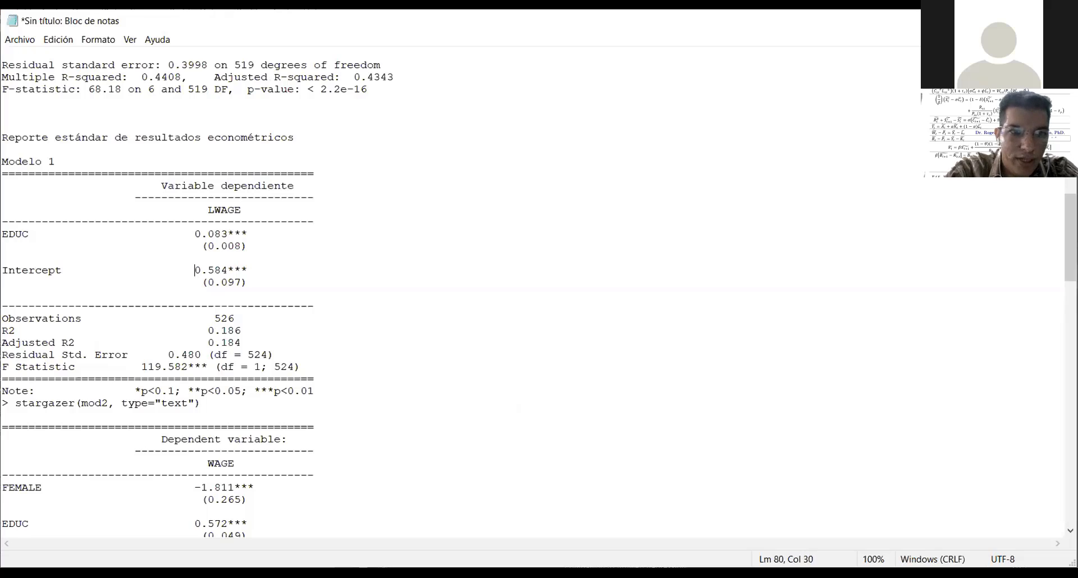
- Rename the EDUC row of the Modelo 1 table as "Educación" and pull its coefficient back above the standard error
key(Up)
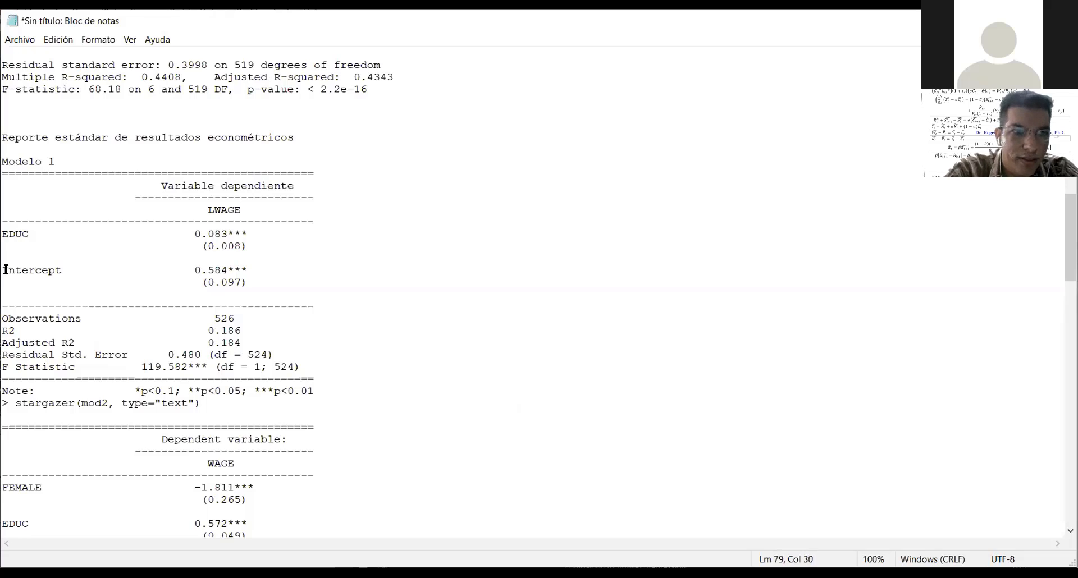
drag(29, 233, 5, 231)
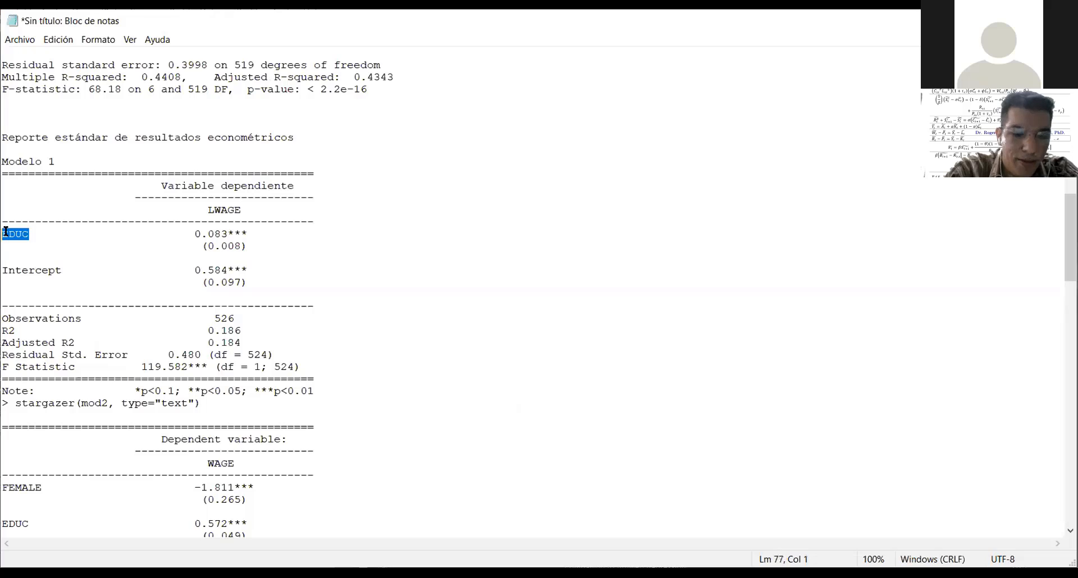
text(Educación)
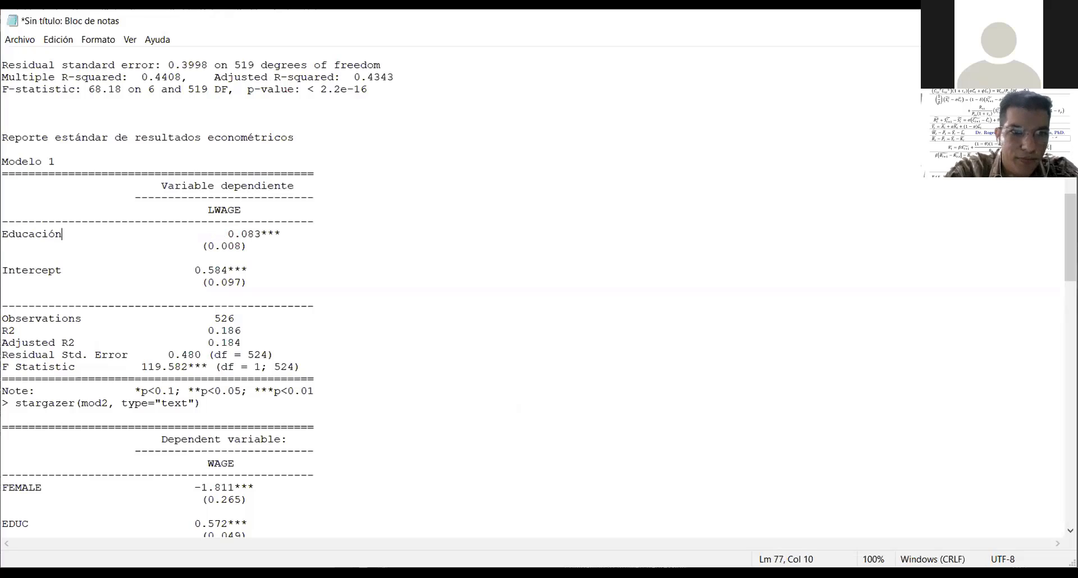
click(227, 232)
key(BackSpace)
key(BackSpace)
key(BackSpace)
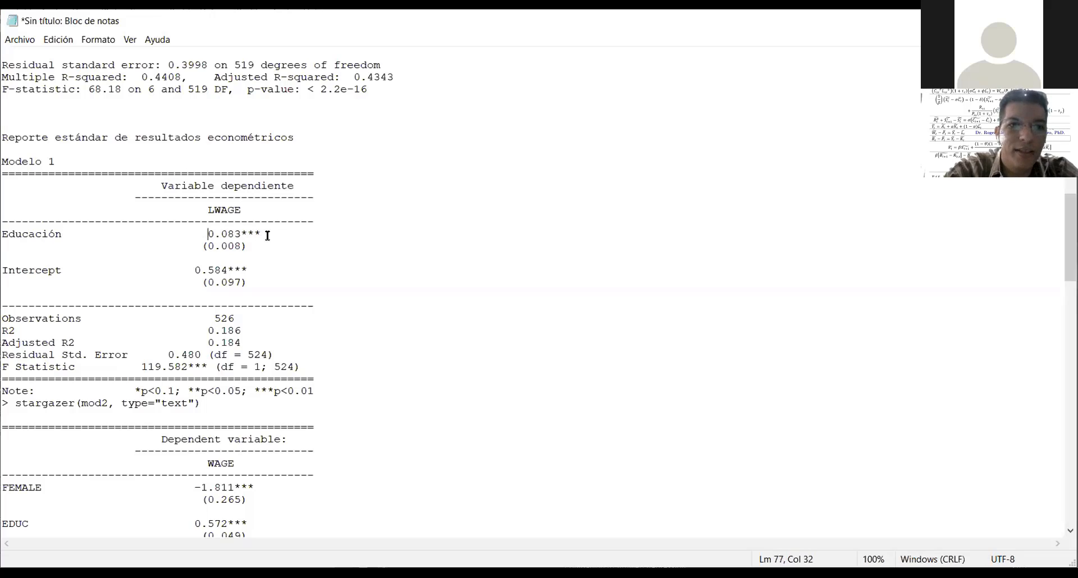
- Align the Intercept coefficient of Modelo 1 with the Educación coefficient by adding spaces before it
drag(242, 246, 208, 246)
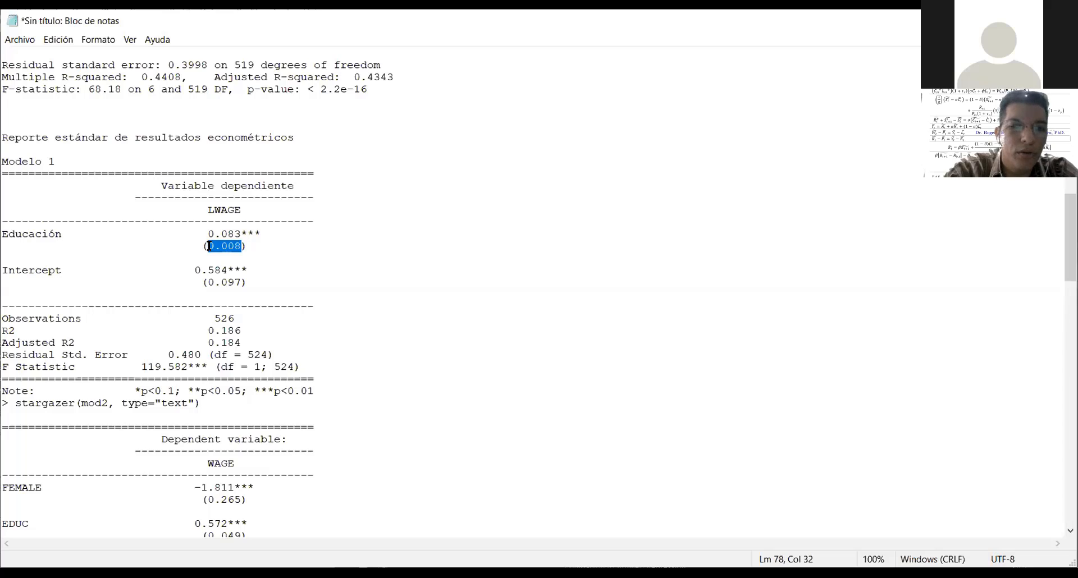
click(245, 269)
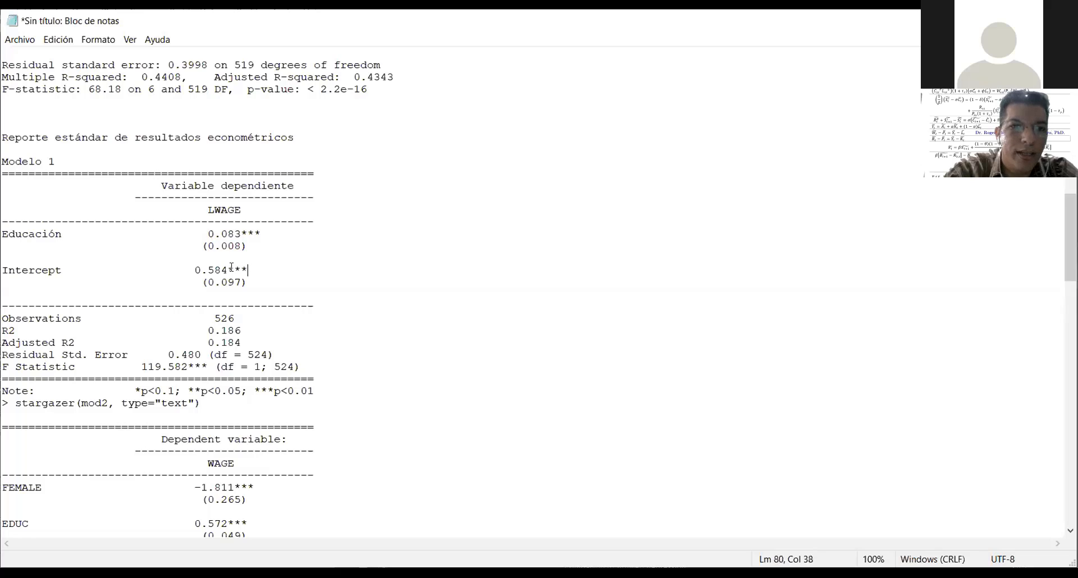
click(197, 271)
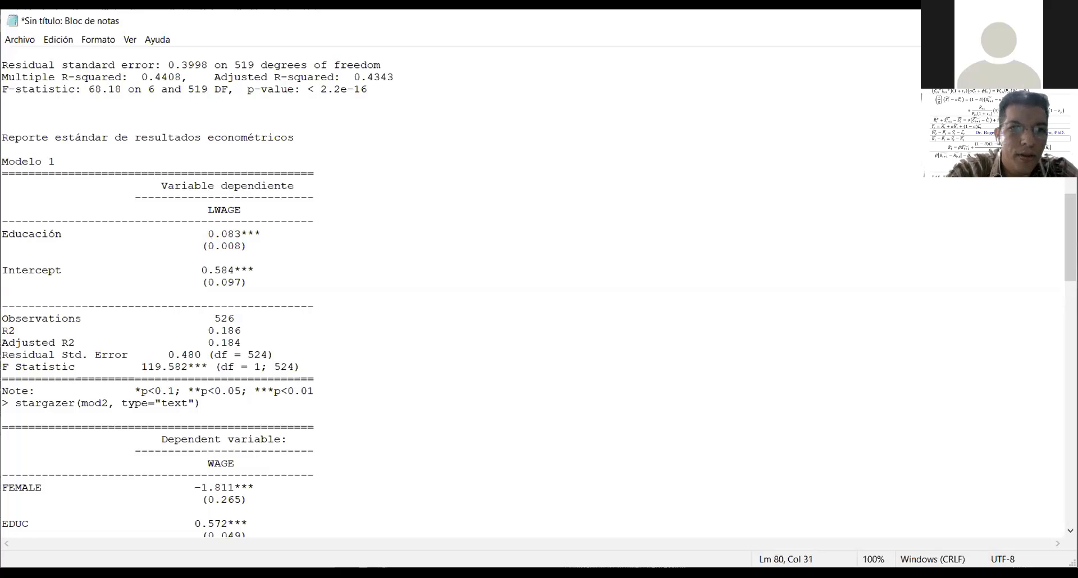
key(Up)
key(Up)
key(Up)
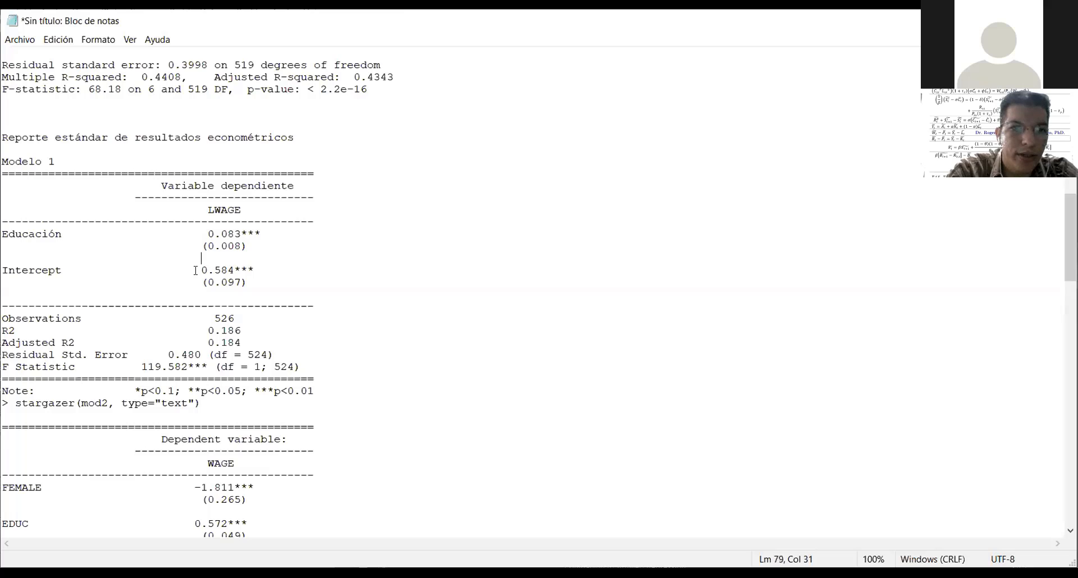
key(Down)
key(Down)
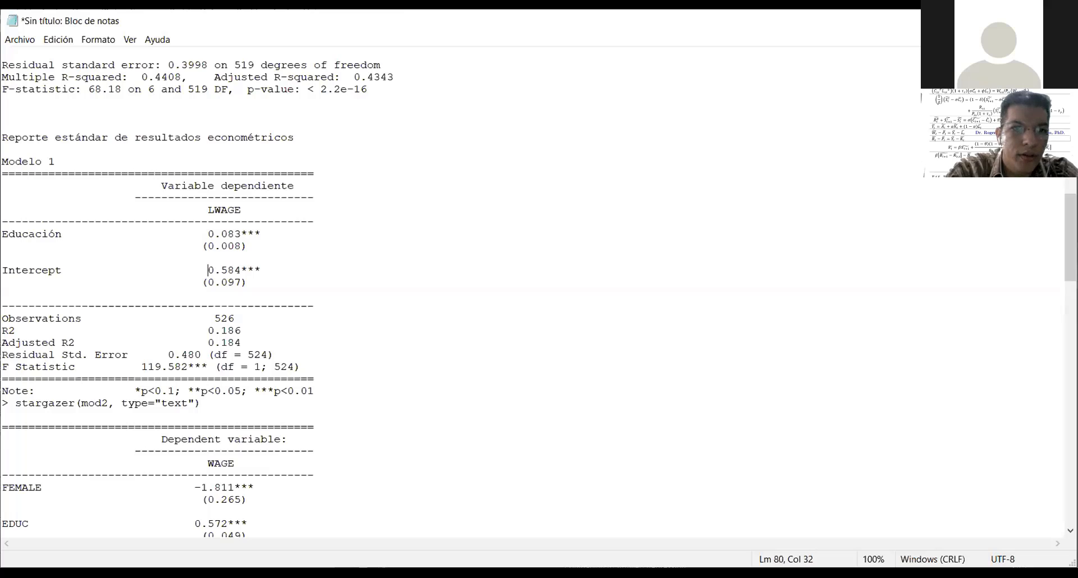
- Examine the observations, R2, residual error and F statistic lines of the Modelo 1 table
key(Down)
key(Down)
key(Down)
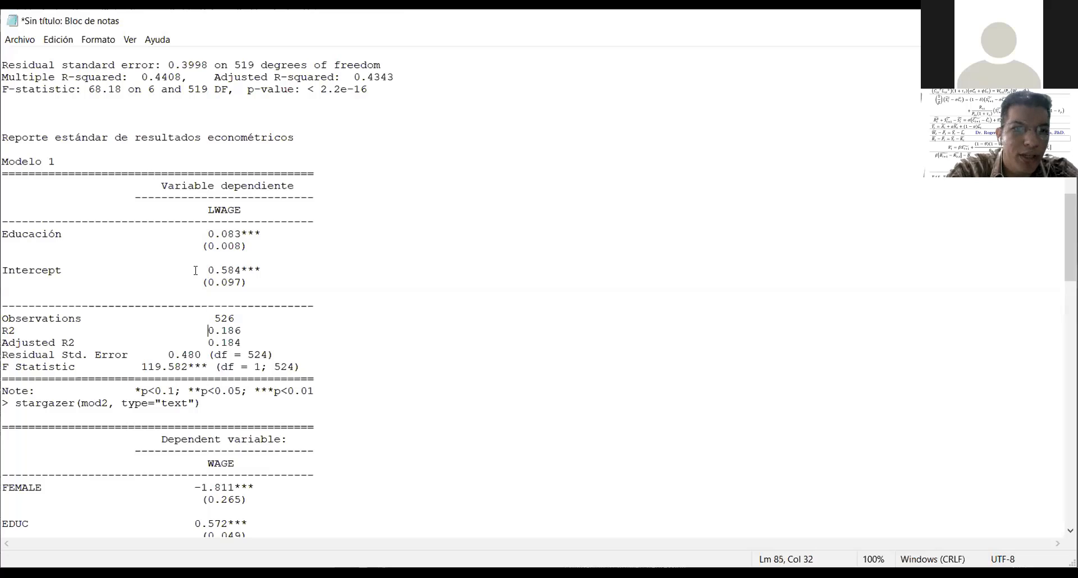
key(Down)
key(Down)
key(Down)
key(Left)
key(Left)
key(Left)
key(Left)
key(Up)
key(Right)
- Insert separating lines below the stargazer(mod2) command and label the WAGE table "Modelo 2" on the line directly above it
key(Down)
key(Down)
key(Down)
key(Down)
key(Down)
key(Down)
key(Down)
key(Down)
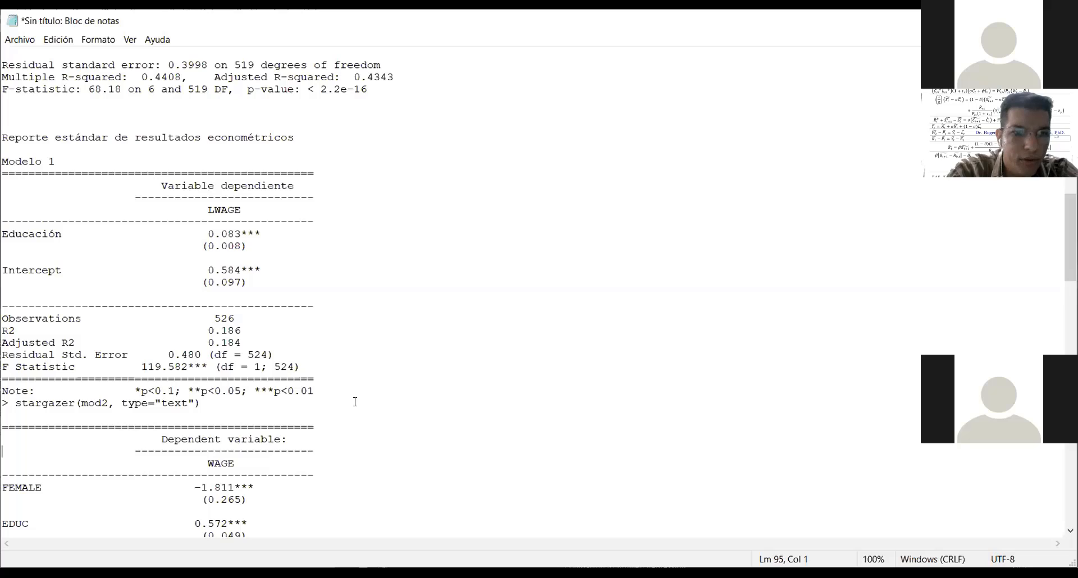
key(Up)
key(Up)
text(})
key(Return)
key(Return)
text(})
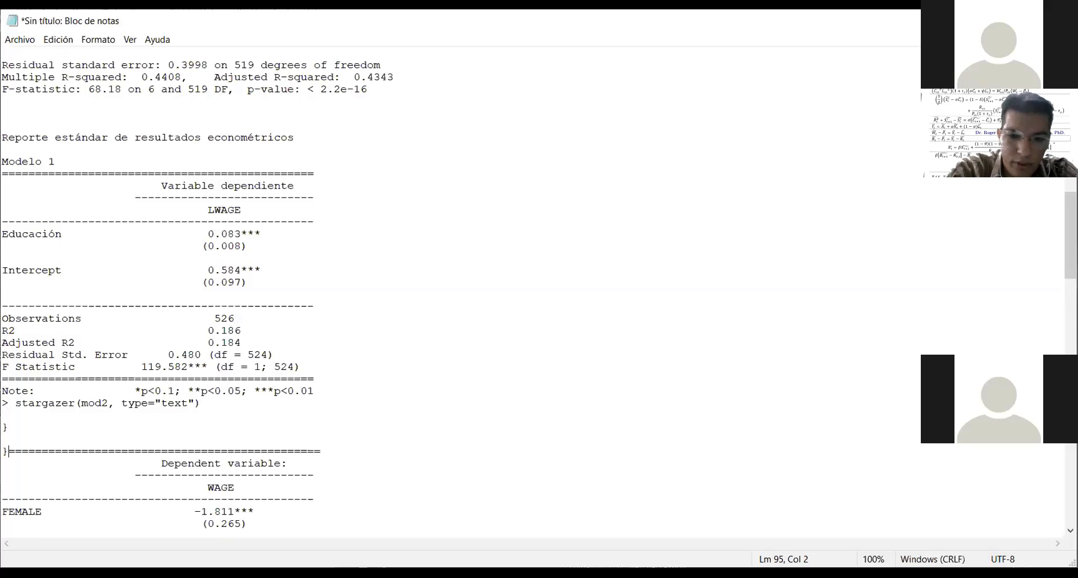
key(BackSpace)
key(Up)
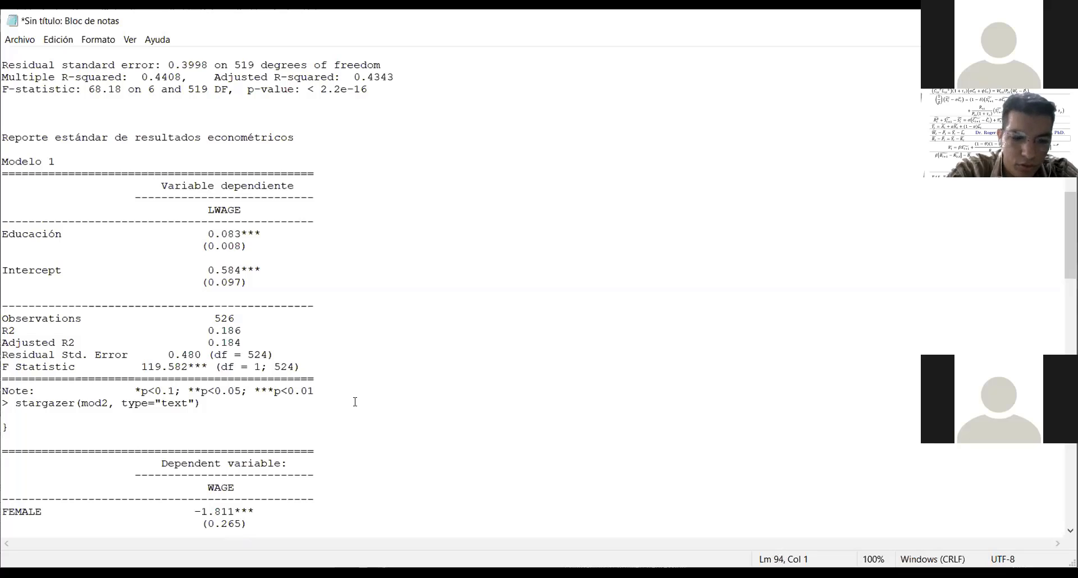
key(Return)
text(Model)
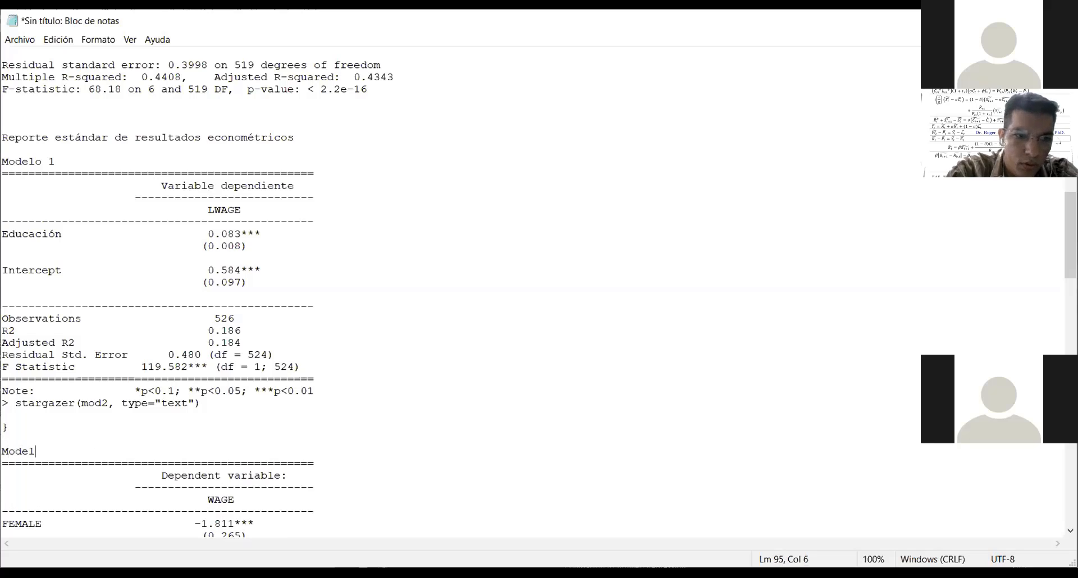
text(o 2)
key(Right)
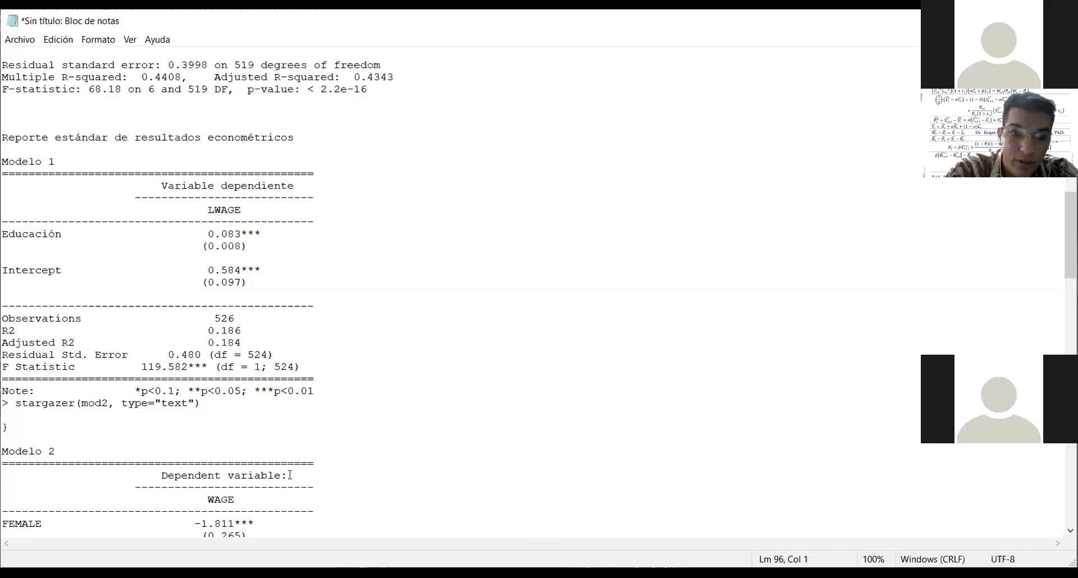
- Replace the "Dependent variable:" header of the Modelo 2 table with "Variable dependiente"
drag(292, 476, 161, 476)
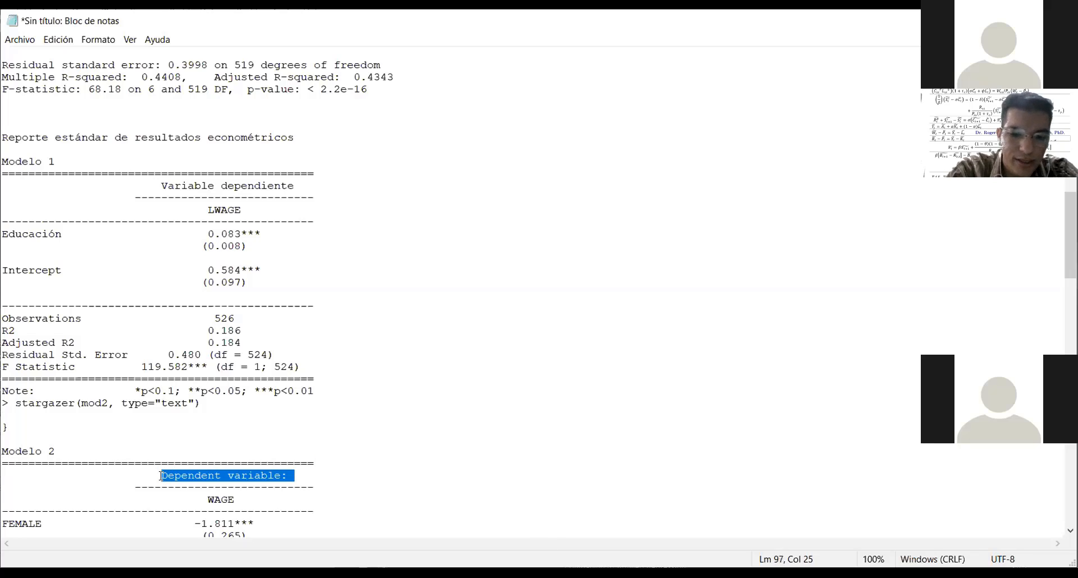
text(Variable dep)
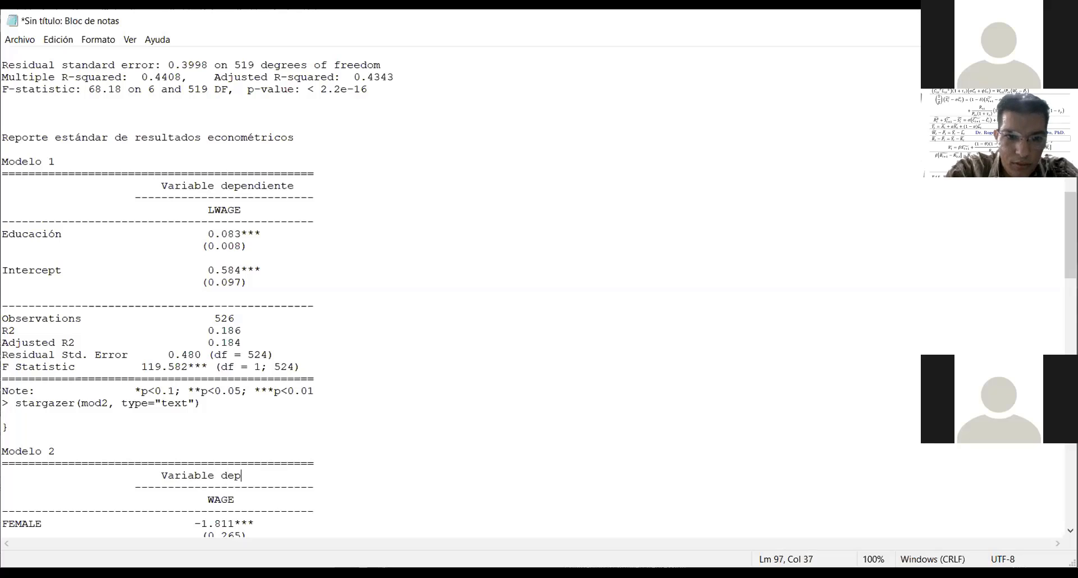
text(endiente)
key(Down)
key(Down)
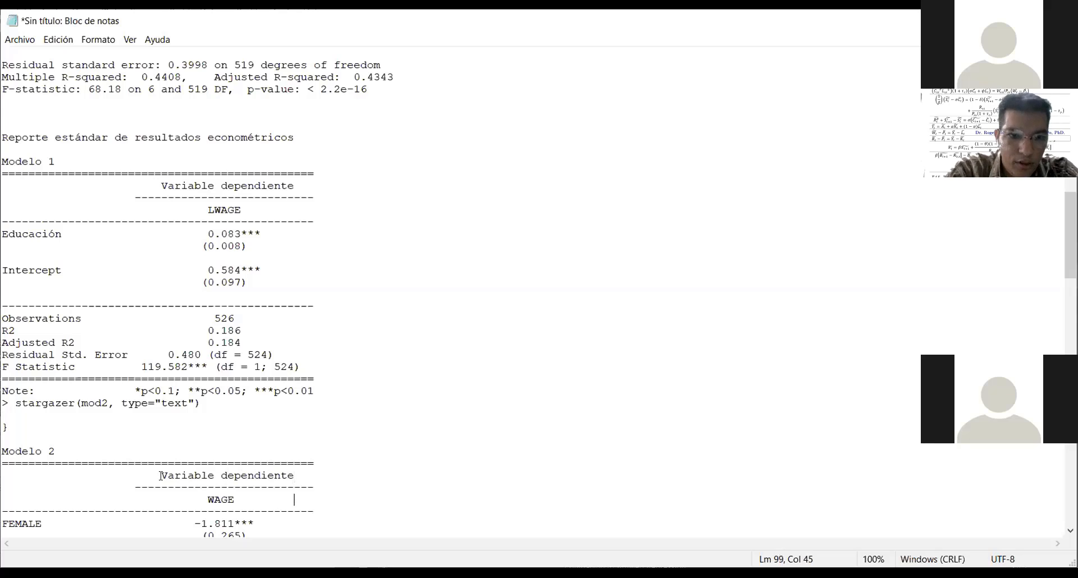
- Rename the FEMALE row of the Modelo 2 table as "FEMENINO"
key(Down)
key(Down)
key(Down)
key(Down)
key(Down)
key(Down)
key(Down)
key(Down)
key(Down)
key(Down)
key(Down)
key(Down)
key(Down)
key(Down)
key(Down)
key(Down)
key(Down)
key(Down)
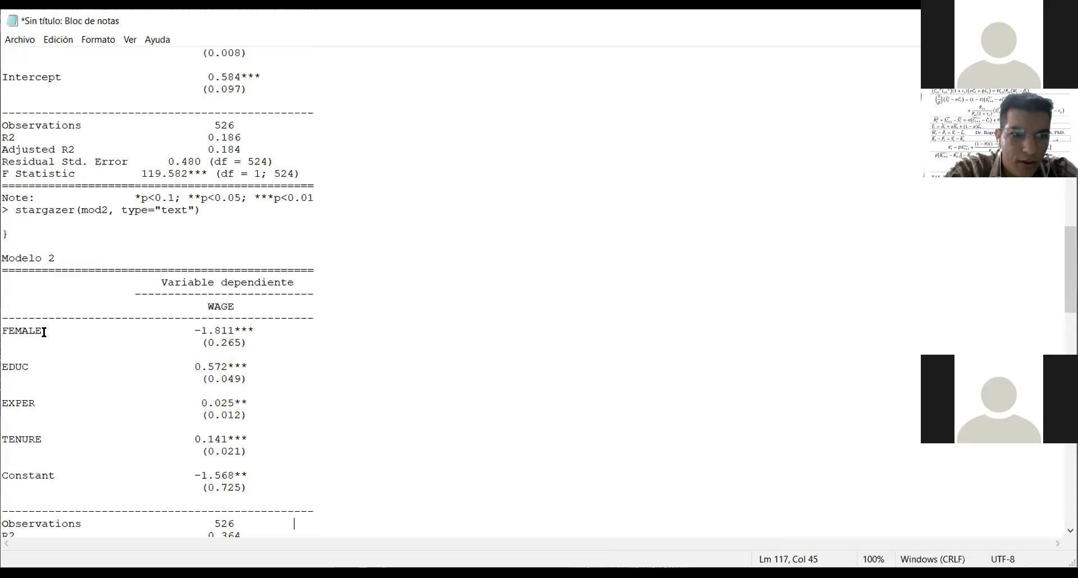
drag(44, 332, 5, 331)
text(FEMIN)
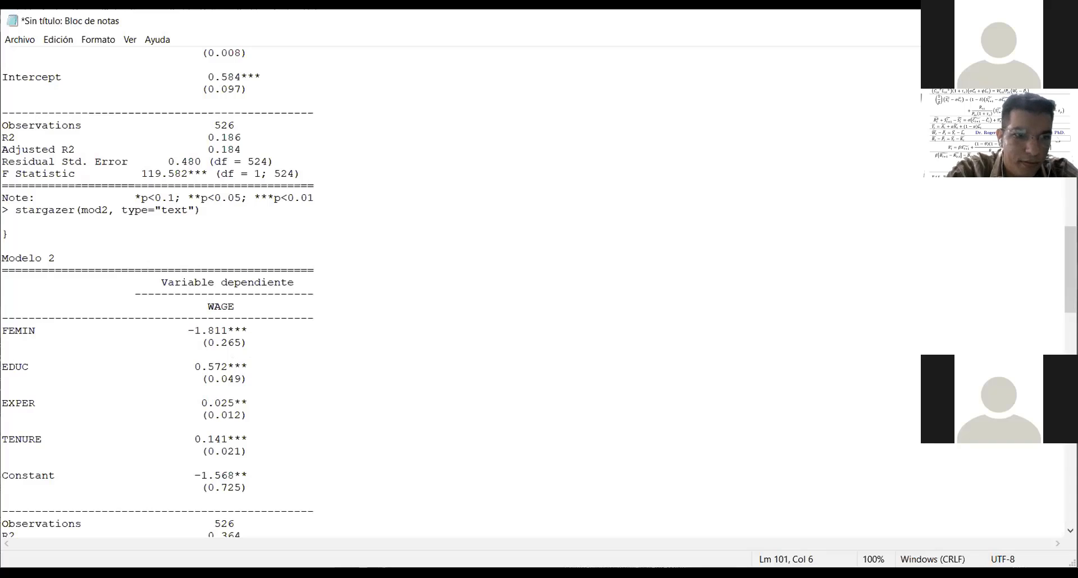
key(BackSpace)
key(BackSpace)
text(A)
key(BackSpace)
text(ENINO)
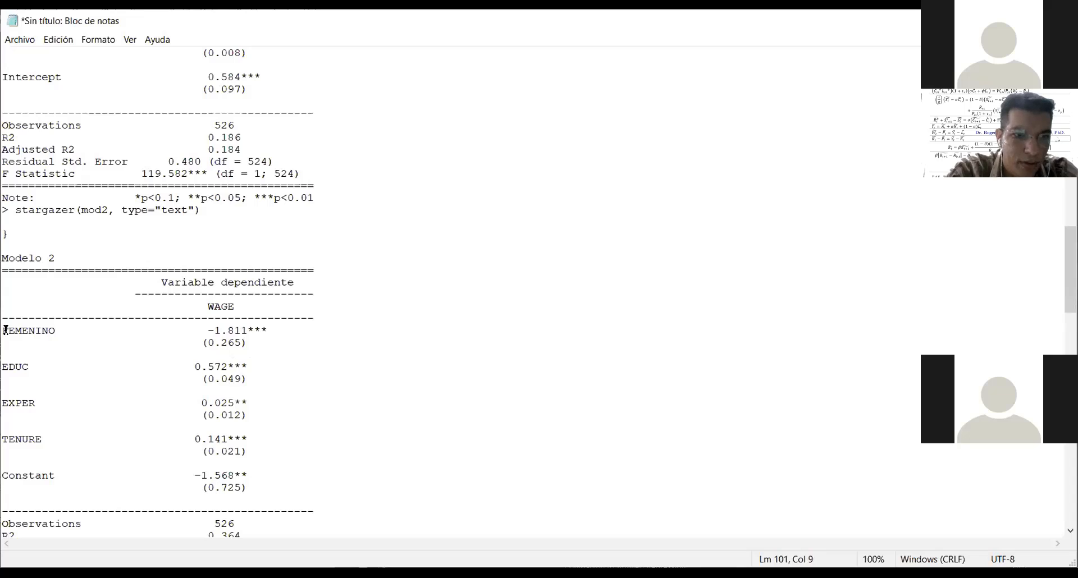
- Insert separating lines below the stargazer(mod3) command and label the LWAGE table "MODELO 3" on the line directly above it
key(Down)
key(Down)
key(Down)
key(Down)
key(Down)
key(Down)
key(Down)
key(Down)
key(Down)
key(Down)
key(Down)
key(Down)
key(Down)
key(Down)
key(Down)
key(Down)
key(Down)
key(Down)
key(Down)
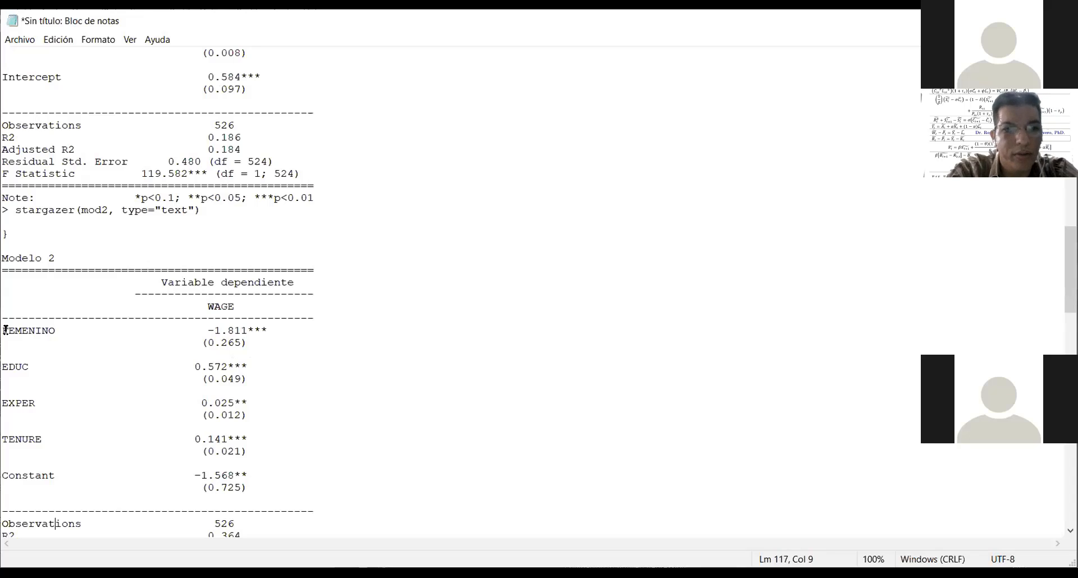
key(Down)
key(Down)
key(Down)
key(Down)
key(Down)
key(Down)
key(Down)
key(Down)
key(Down)
key(Down)
key(Down)
key(Down)
key(Down)
key(Down)
key(Down)
key(Down)
key(Down)
key(Down)
key(Down)
key(Down)
key(Up)
key(Up)
key(Up)
key(Up)
key(Up)
key(Up)
key(Up)
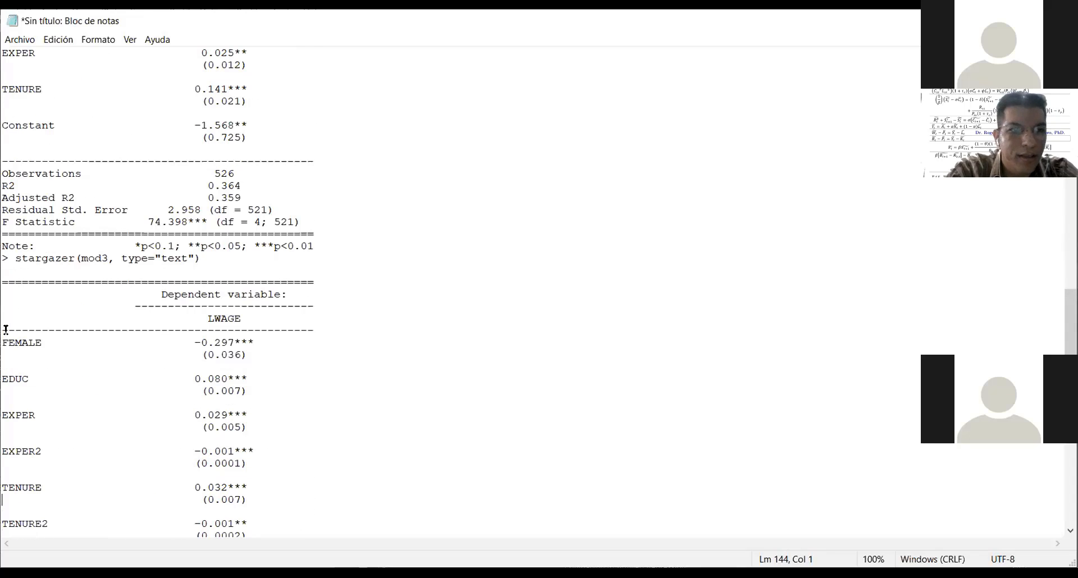
key(Up)
key(Up)
key(Up)
key(Up)
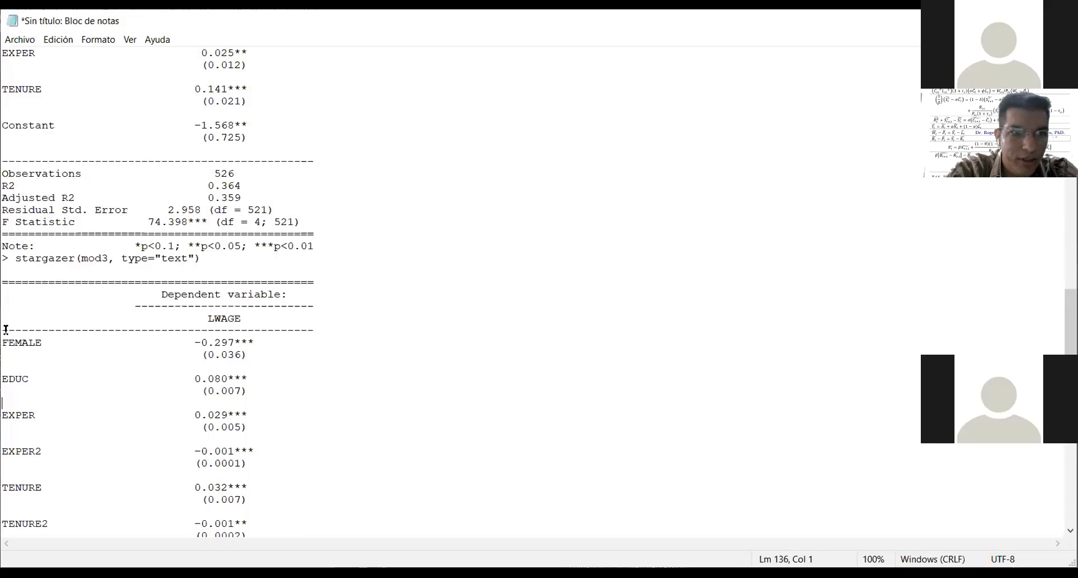
click(6, 278)
key(Return)
key(Return)
key(Return)
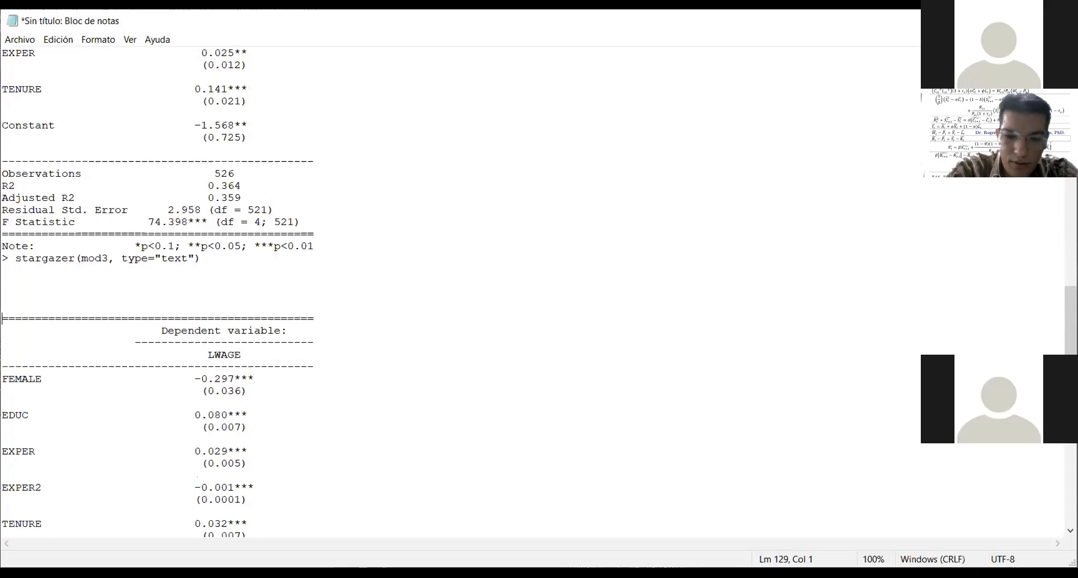
text(MODELO 3)
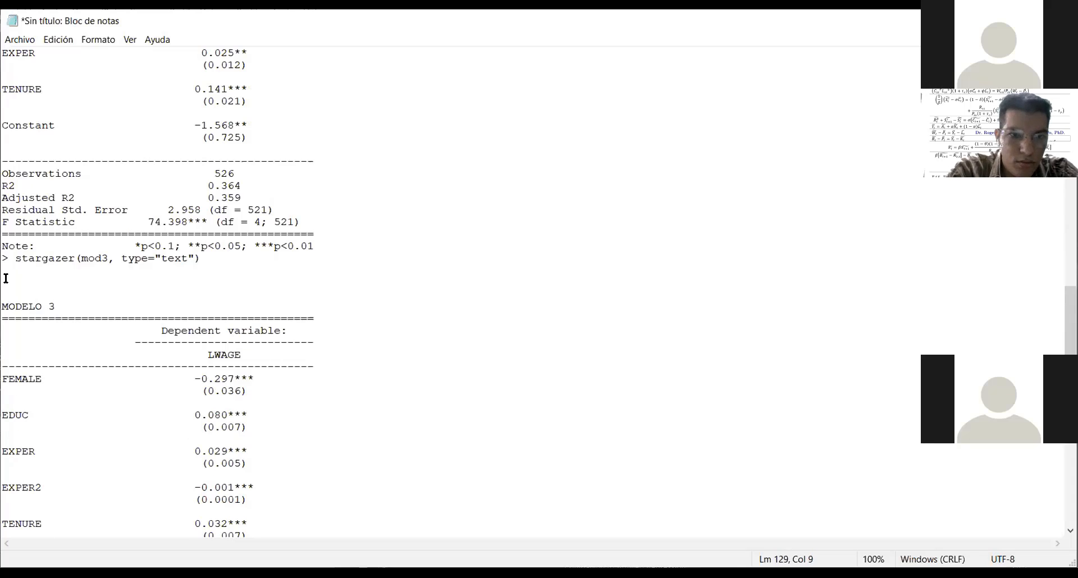
- Insert two separating lines between the combined stargazer command and the title "Resultados de regresiones, modelos alternativos"
key(Down)
key(Down)
key(Down)
key(Down)
key(Down)
key(Down)
key(Down)
key(Down)
key(Down)
key(Down)
key(Down)
key(Down)
key(Down)
key(Down)
key(Down)
key(Down)
key(Down)
key(Down)
key(Down)
key(Down)
key(Down)
key(Down)
key(Down)
key(Down)
key(Down)
key(Down)
key(Down)
key(Down)
key(Down)
key(Down)
key(Down)
key(Down)
key(Down)
key(Down)
key(Down)
key(Down)
key(Down)
key(Down)
key(Down)
key(Down)
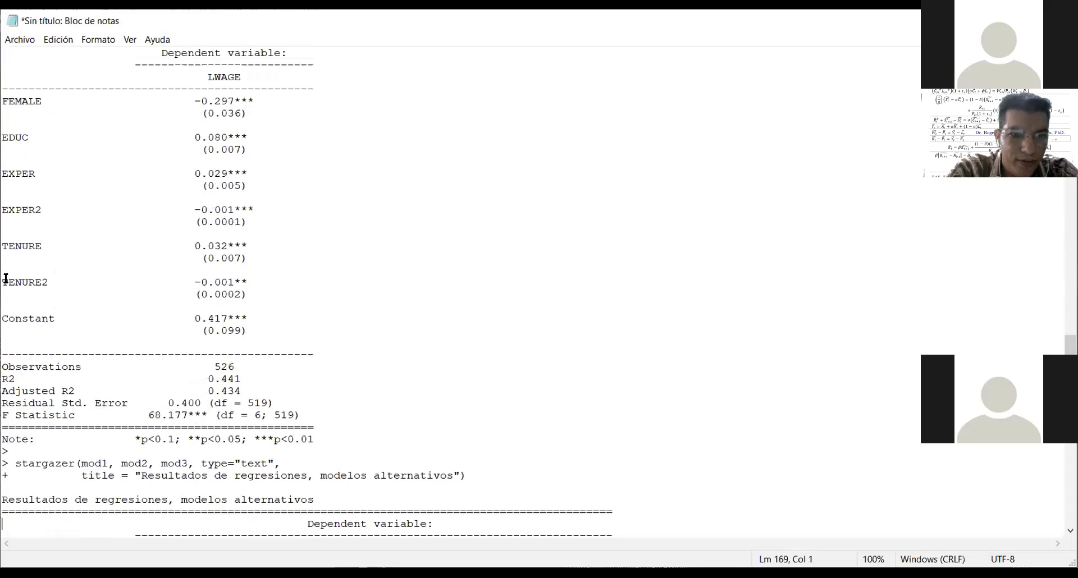
key(Down)
key(Down)
key(Down)
key(Down)
key(Down)
key(Down)
key(Down)
key(Down)
key(Down)
key(Down)
key(Down)
key(Down)
key(Down)
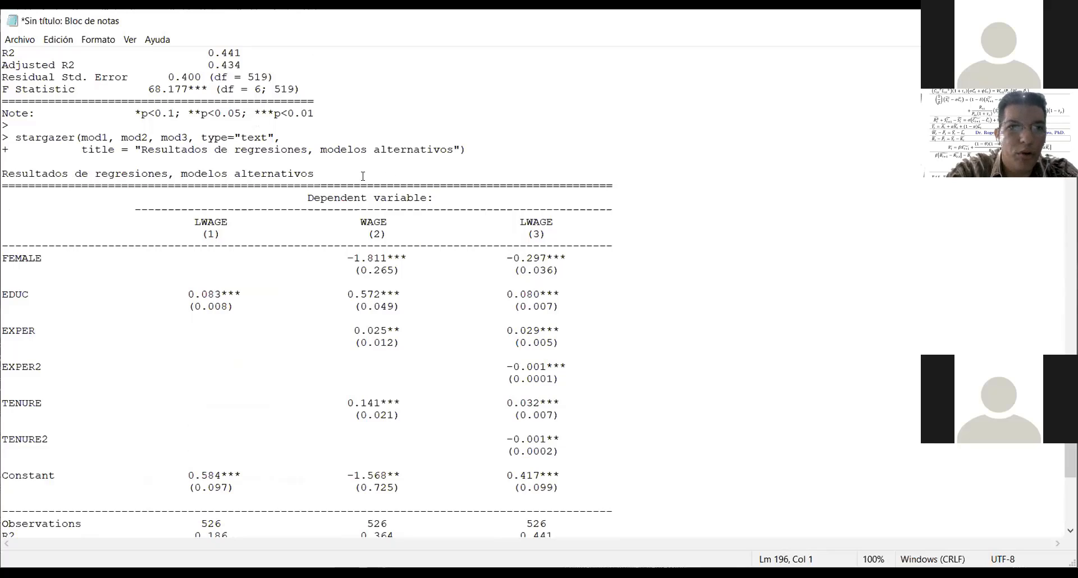
click(8, 172)
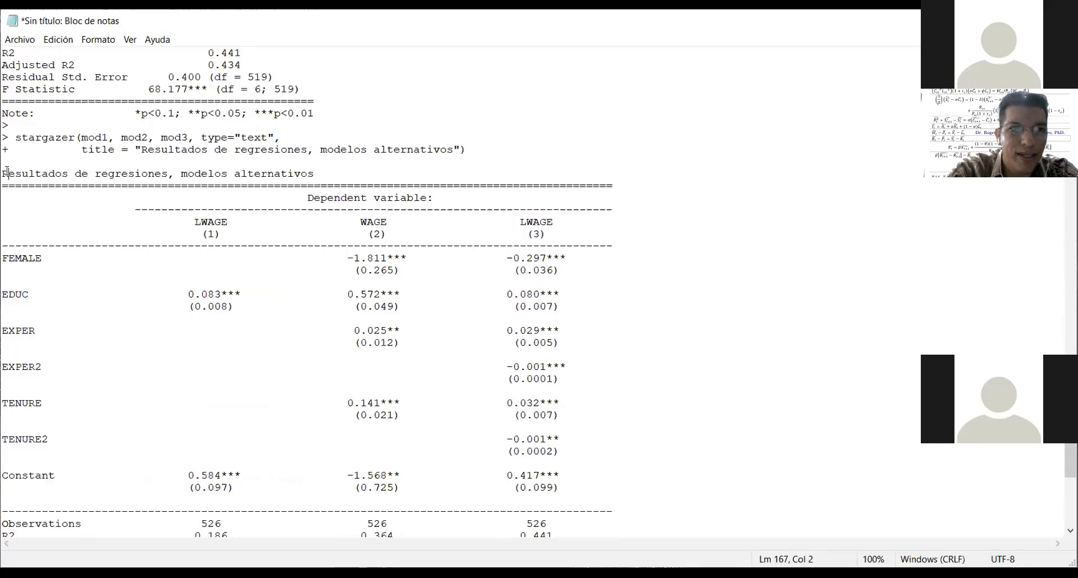
key(Return)
key(Return)
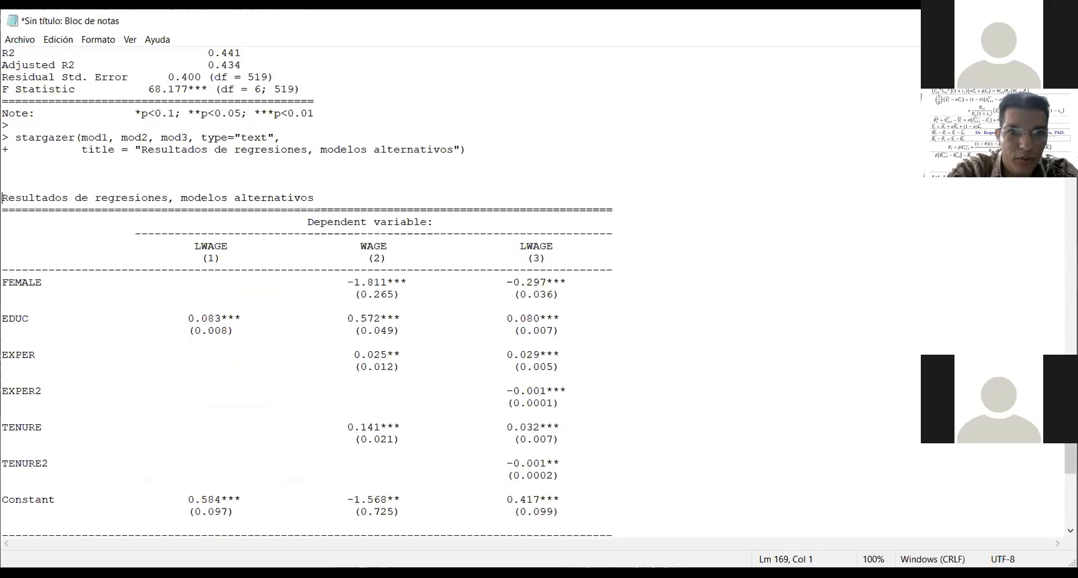
- Replace the "Dependent variable:" header of the combined regression table with "VARIABLE DEPENDIENTE"
drag(474, 221, 298, 217)
text(vAR)
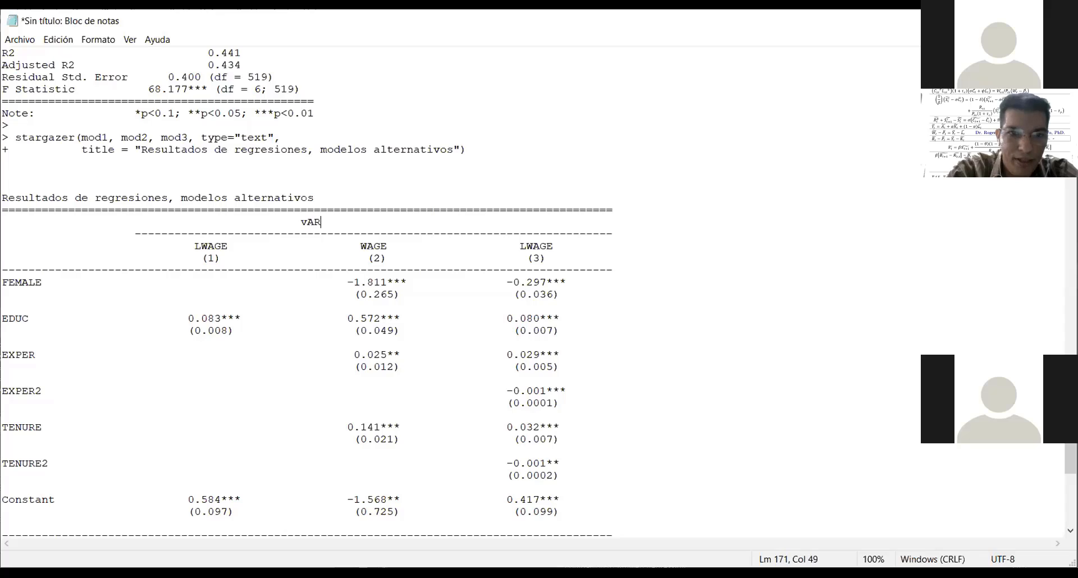
key(BackSpace)
key(BackSpace)
key(BackSpace)
text(VARIABL)
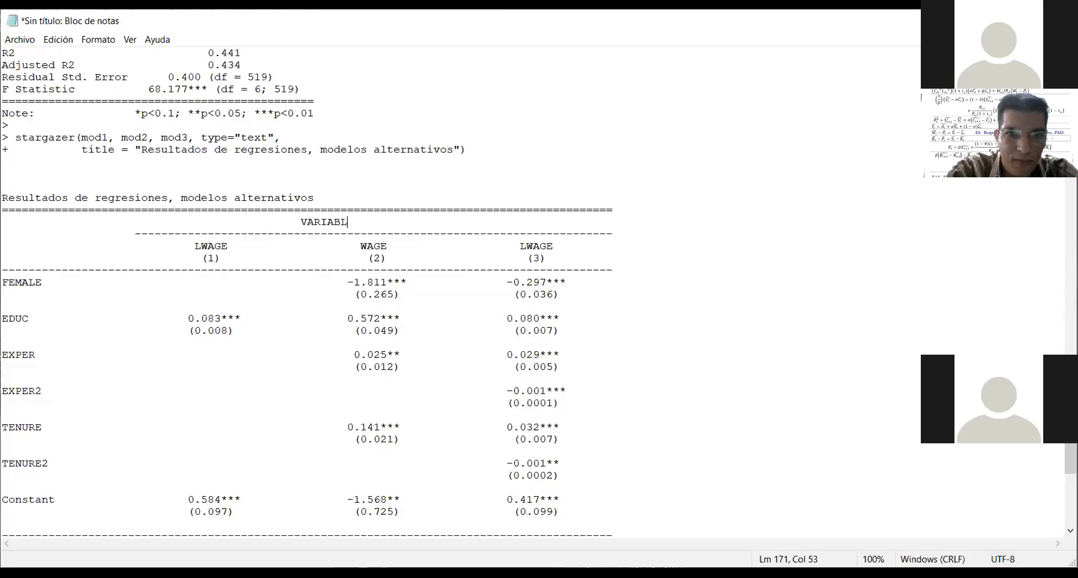
text(E DEPENDIENTE)
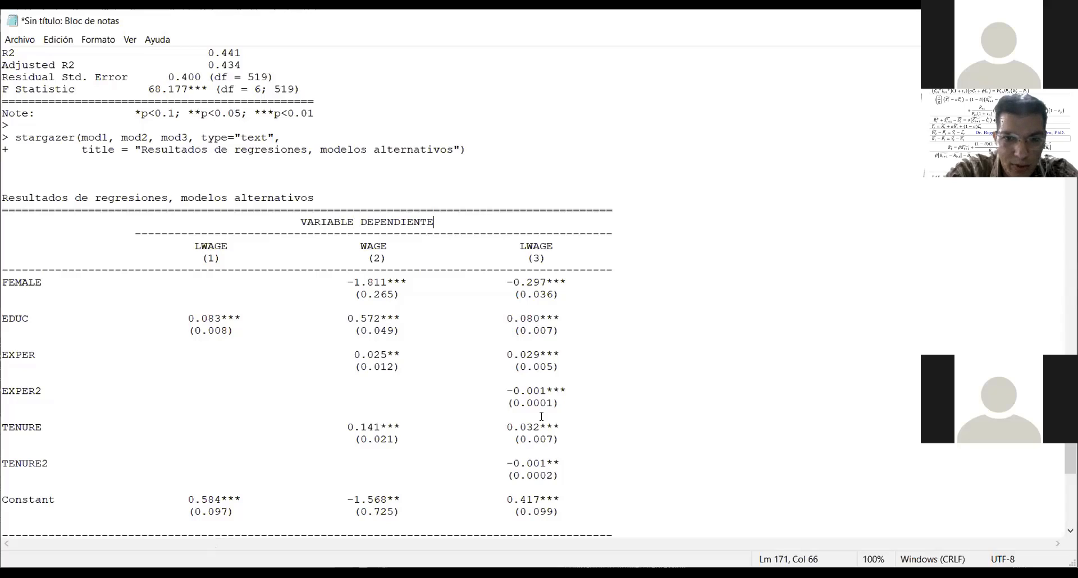
- Compare the sign and significance of the FEMALE and EDUC coefficients across the models in the combined table
key(Down)
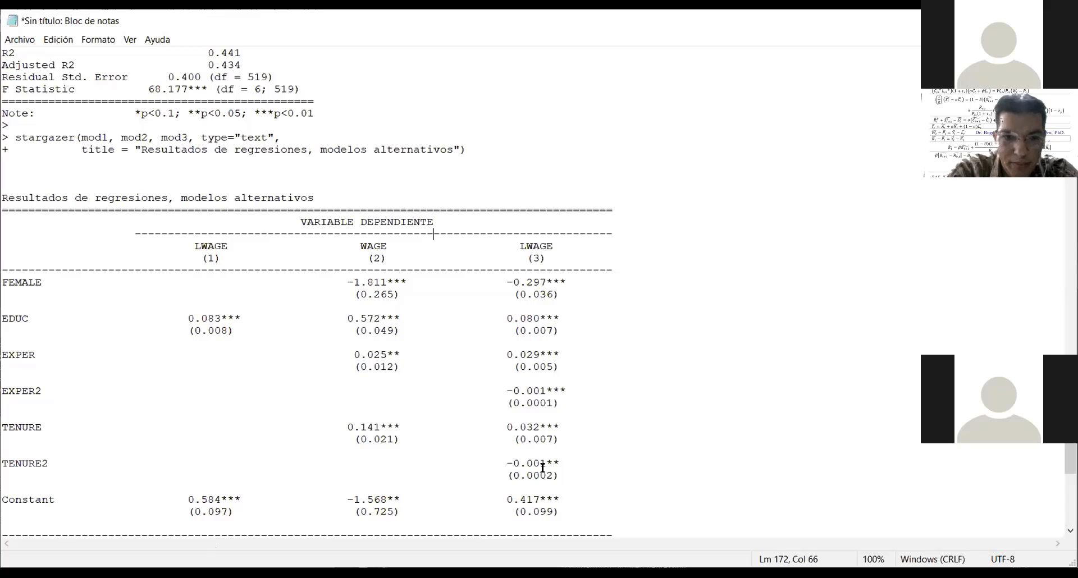
key(Down)
key(Down)
key(Down)
key(Down)
key(Down)
key(Down)
key(Down)
key(Down)
key(Down)
key(Down)
key(Down)
key(Down)
key(Down)
key(Down)
key(Down)
key(Down)
key(Down)
key(Down)
key(Down)
key(Down)
key(Down)
key(Down)
key(Down)
key(Down)
key(Down)
key(Down)
key(Down)
key(Down)
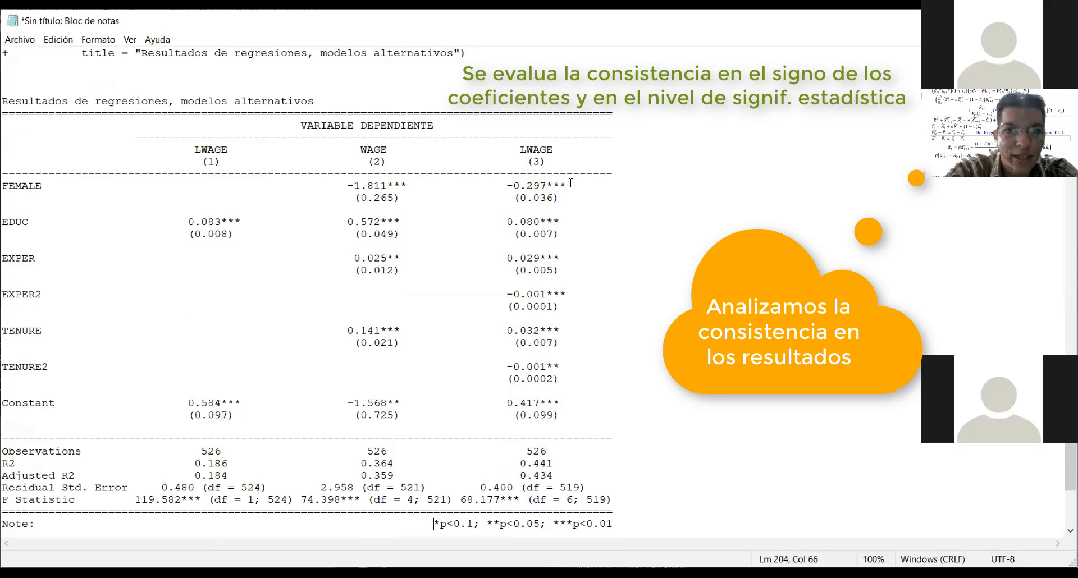
drag(576, 182, 268, 183)
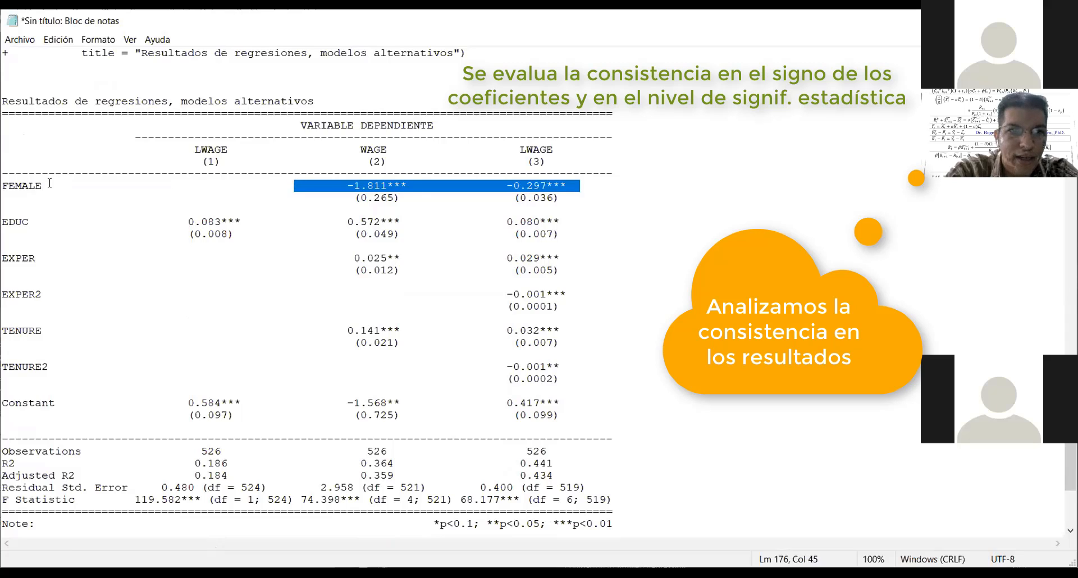
drag(49, 185, 6, 184)
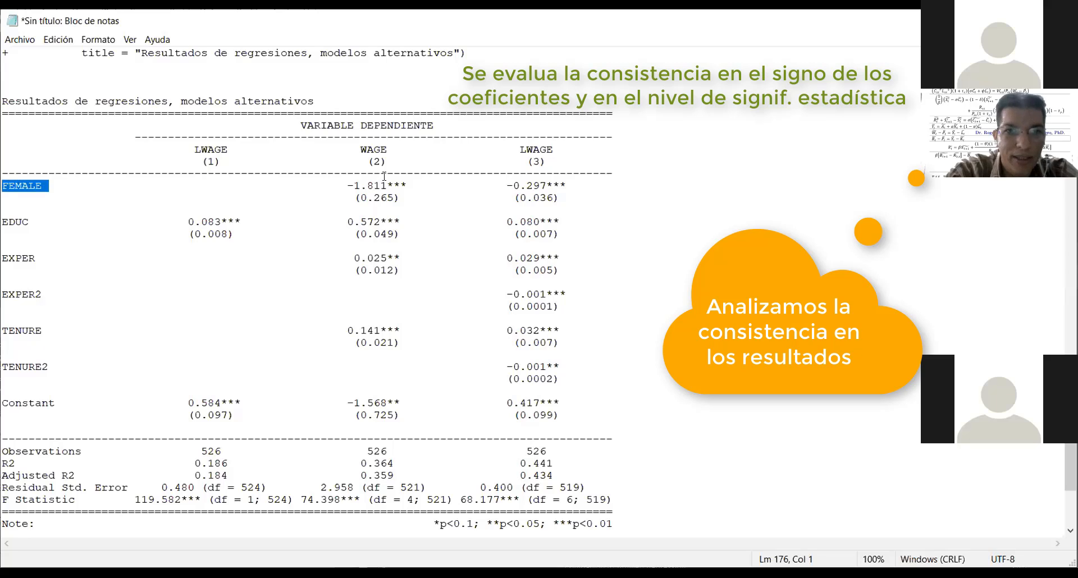
click(325, 229)
drag(182, 222, 603, 223)
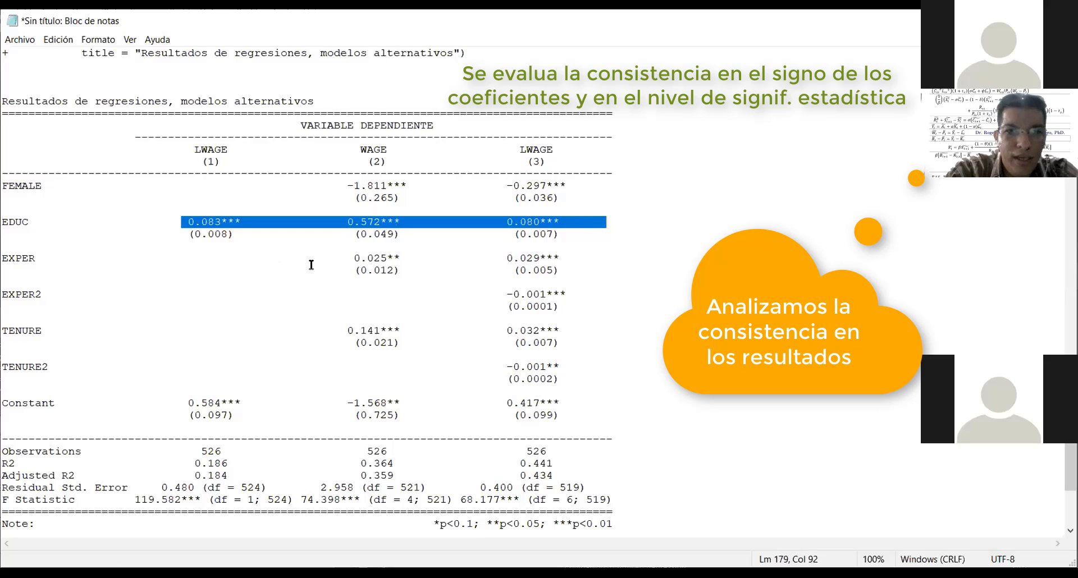
- Compare the Constant estimates of the three models in the combined table, focusing on the WAGE model
click(584, 414)
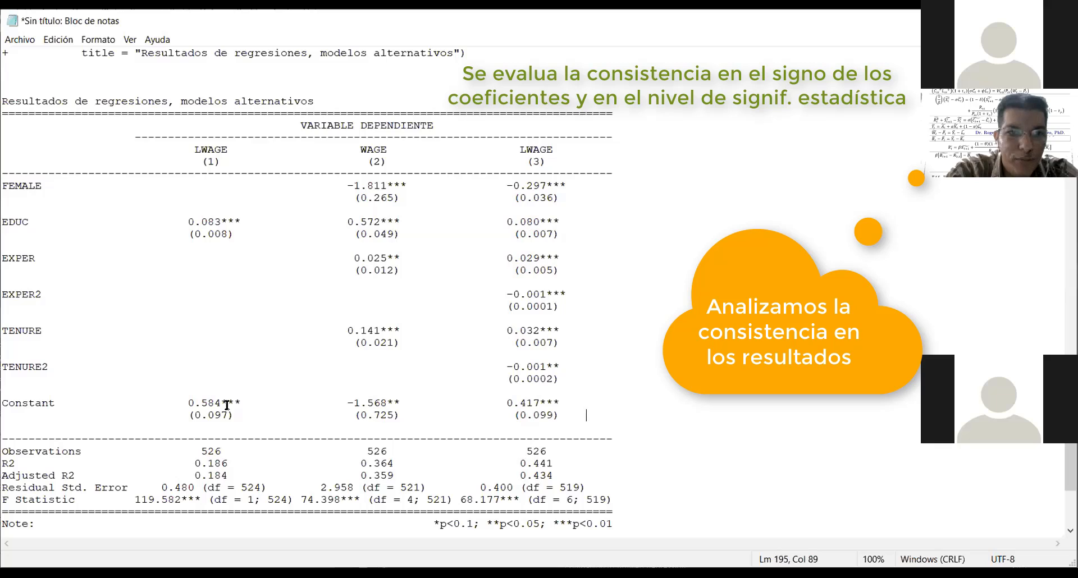
drag(184, 404, 626, 422)
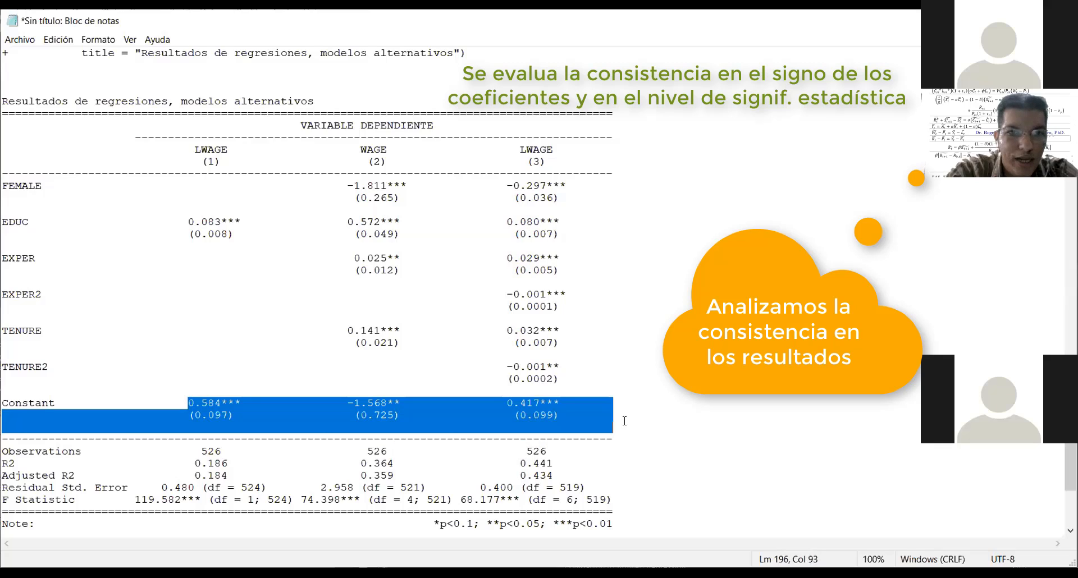
click(625, 422)
drag(413, 415, 361, 401)
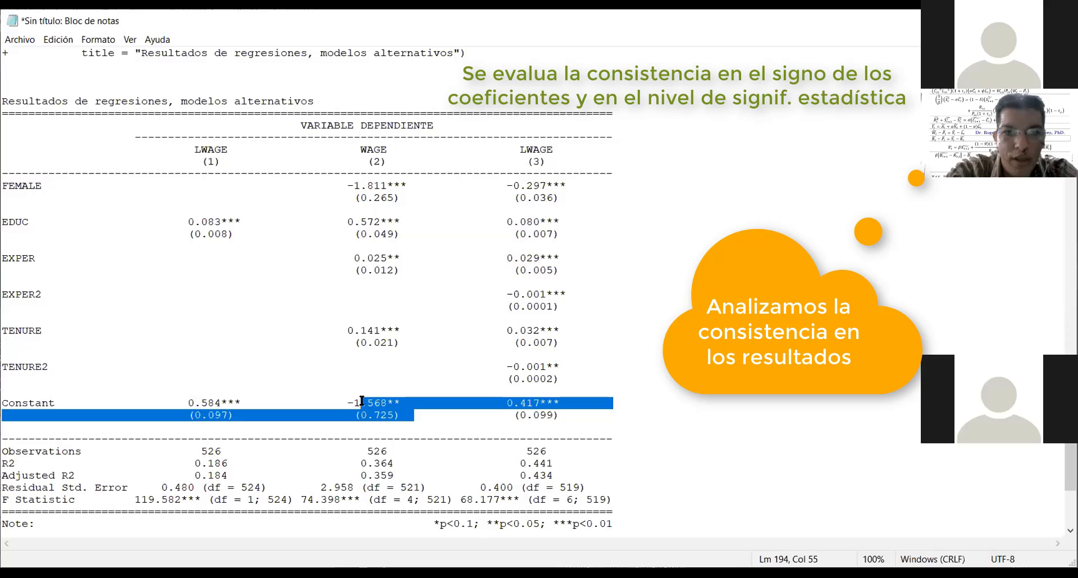
click(357, 364)
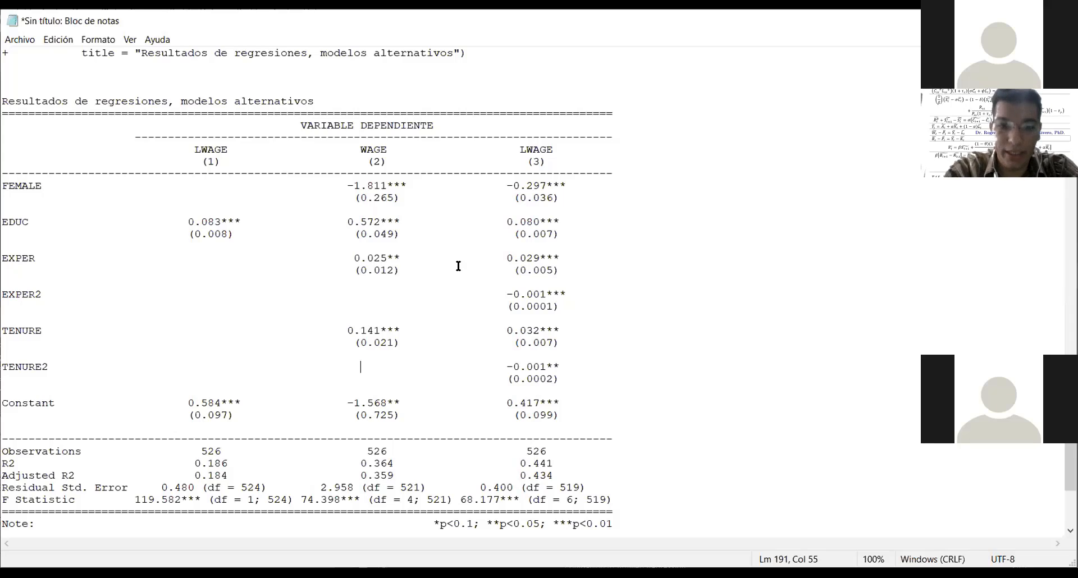
click(649, 454)
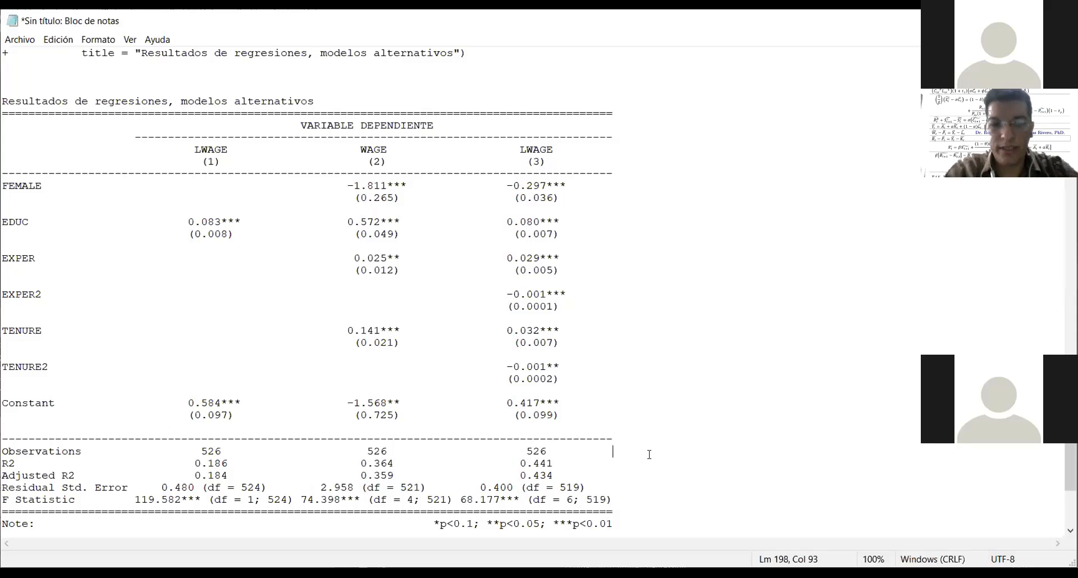